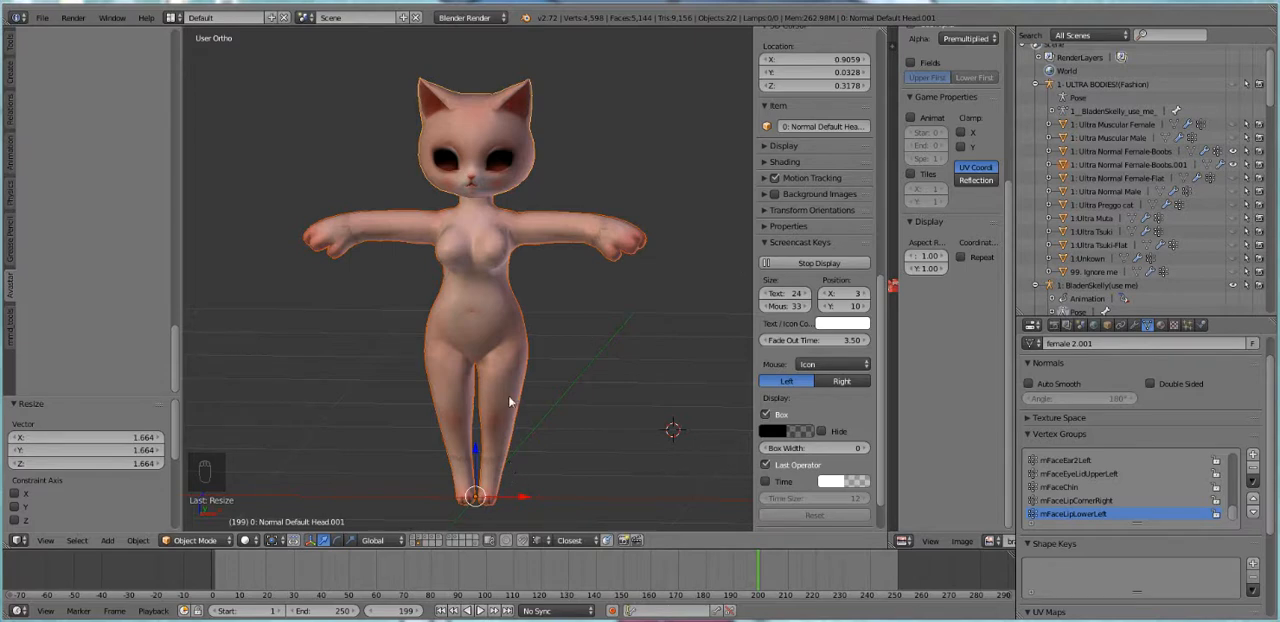
Delete the selected cat figure and import the clothing model tutgar.obj as a Wavefront OBJ
key(Delete)
click(540, 299)
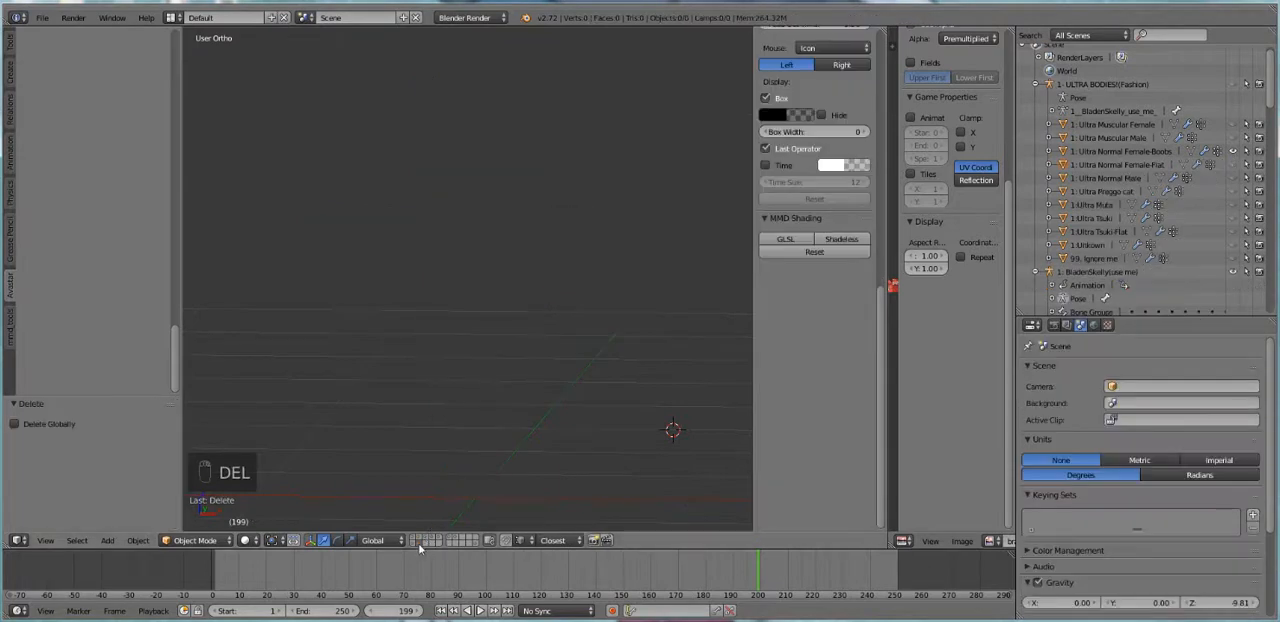
click(43, 18)
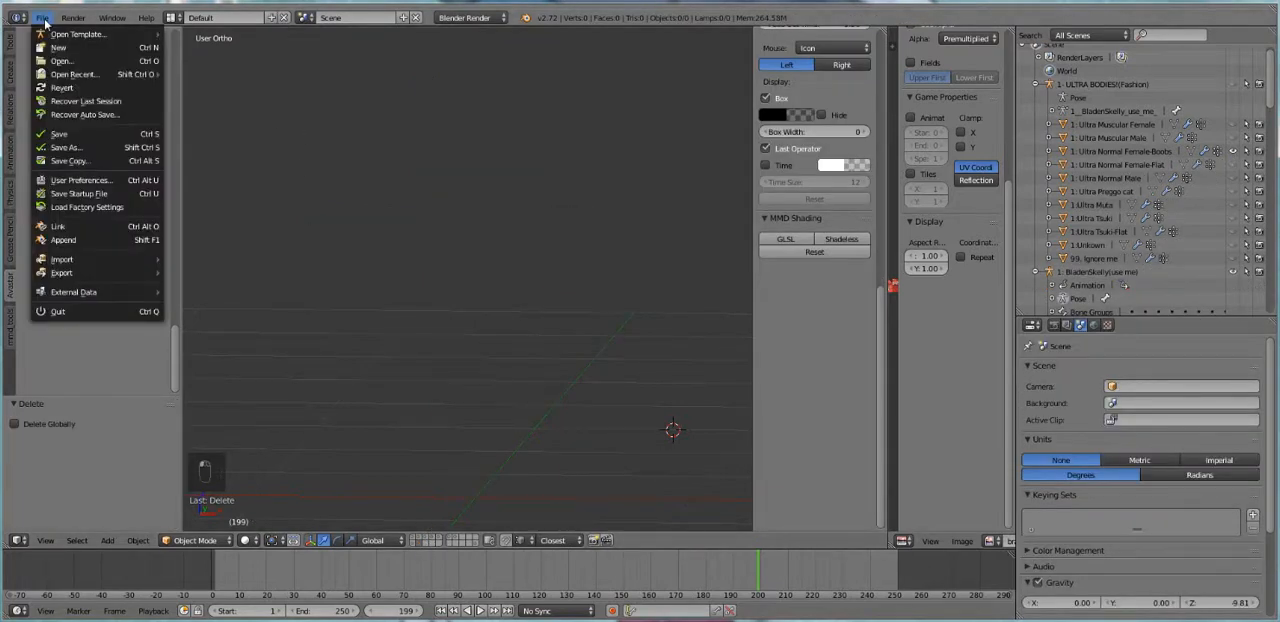
mouse_move(109, 260)
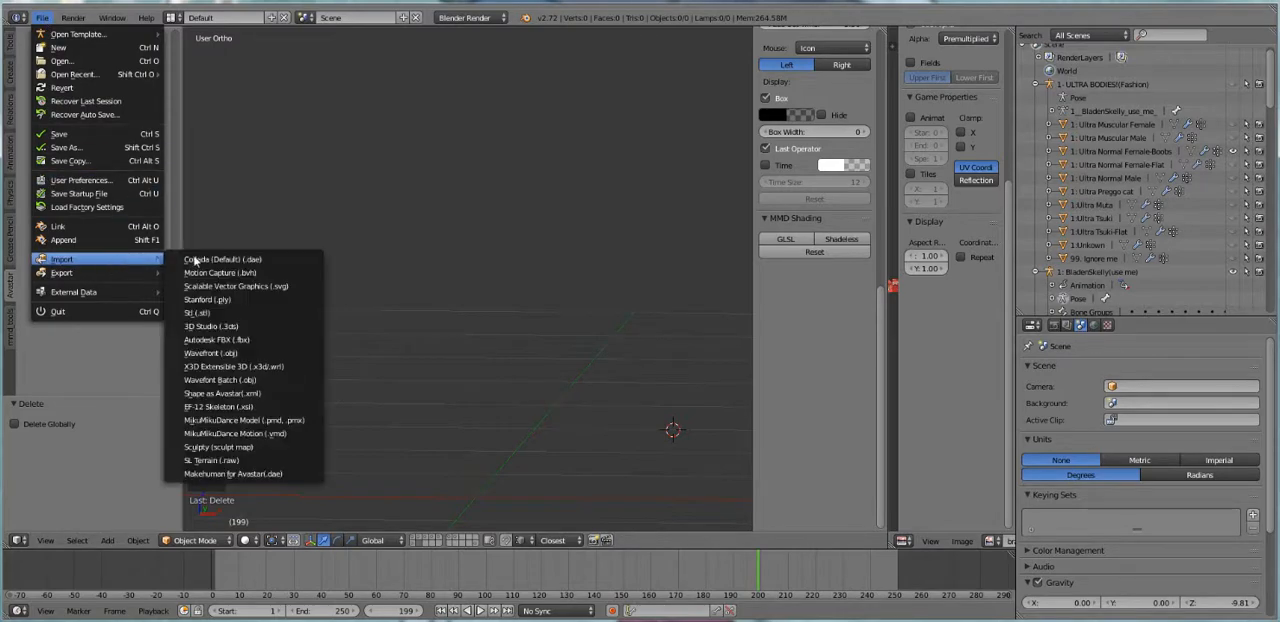
click(250, 354)
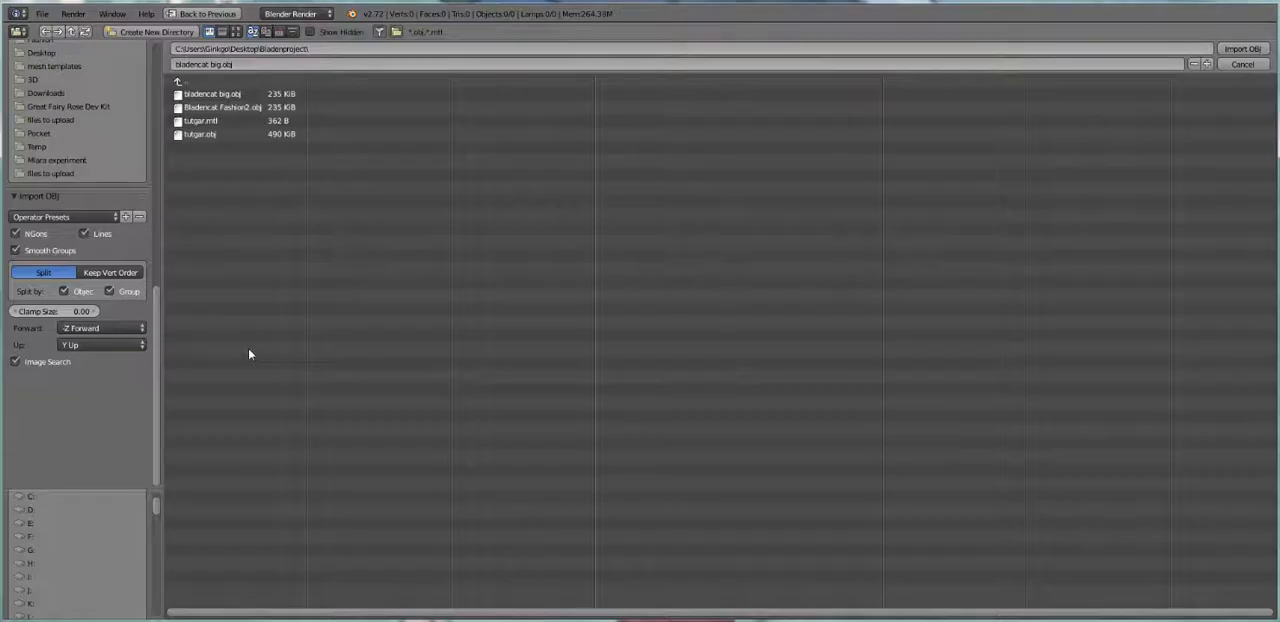
click(205, 134)
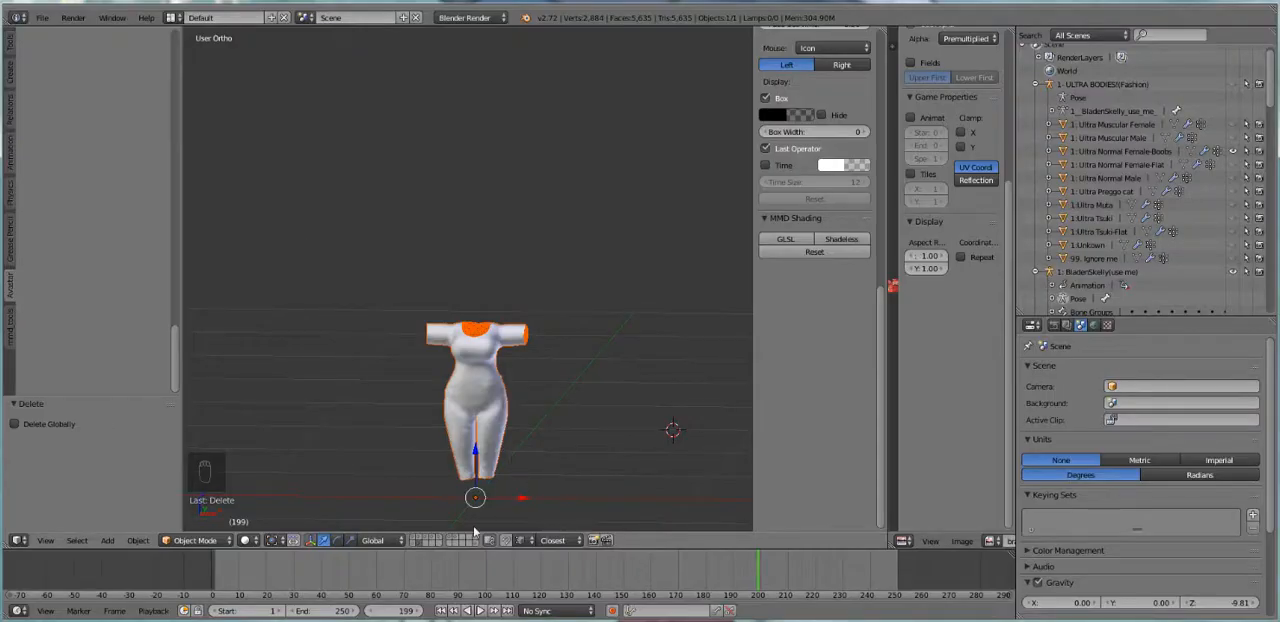
Show the first layer's cat avatar together with the imported clothing and inspect the fit around the hips and legs
click(415, 540)
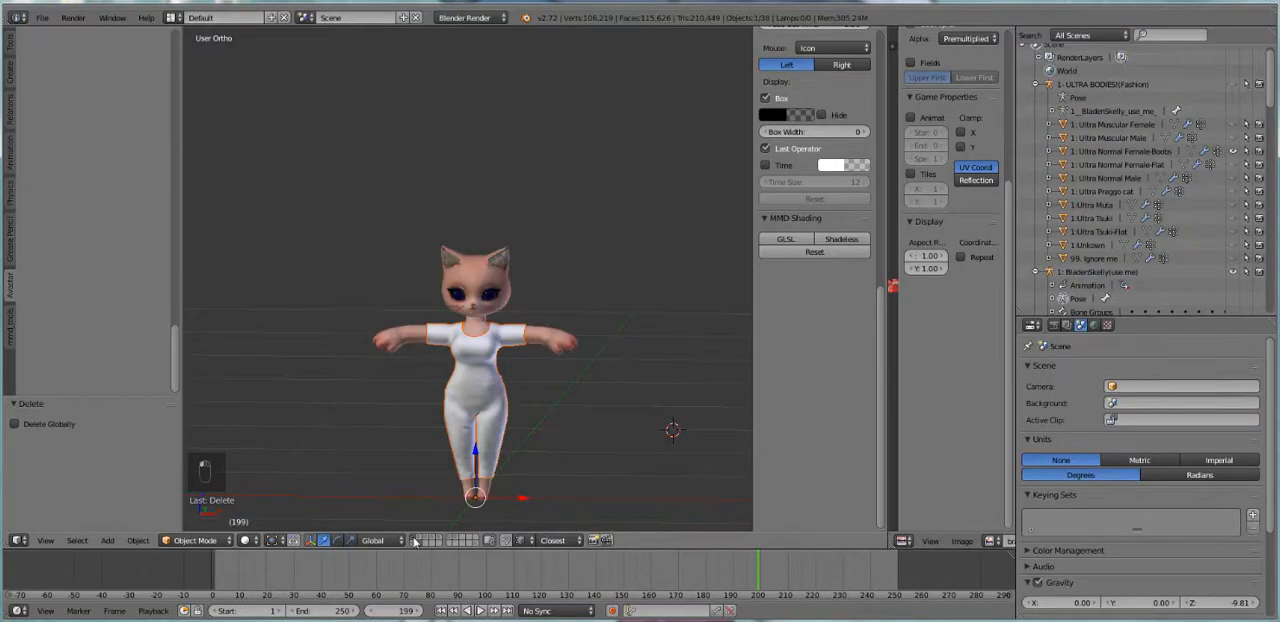
scroll(527, 448, up, 6)
middle_drag(550, 441, 532, 410)
shift+middle_drag(573, 467, 604, 294)
scroll(604, 294, down, 2)
middle_drag(553, 392, 537, 363)
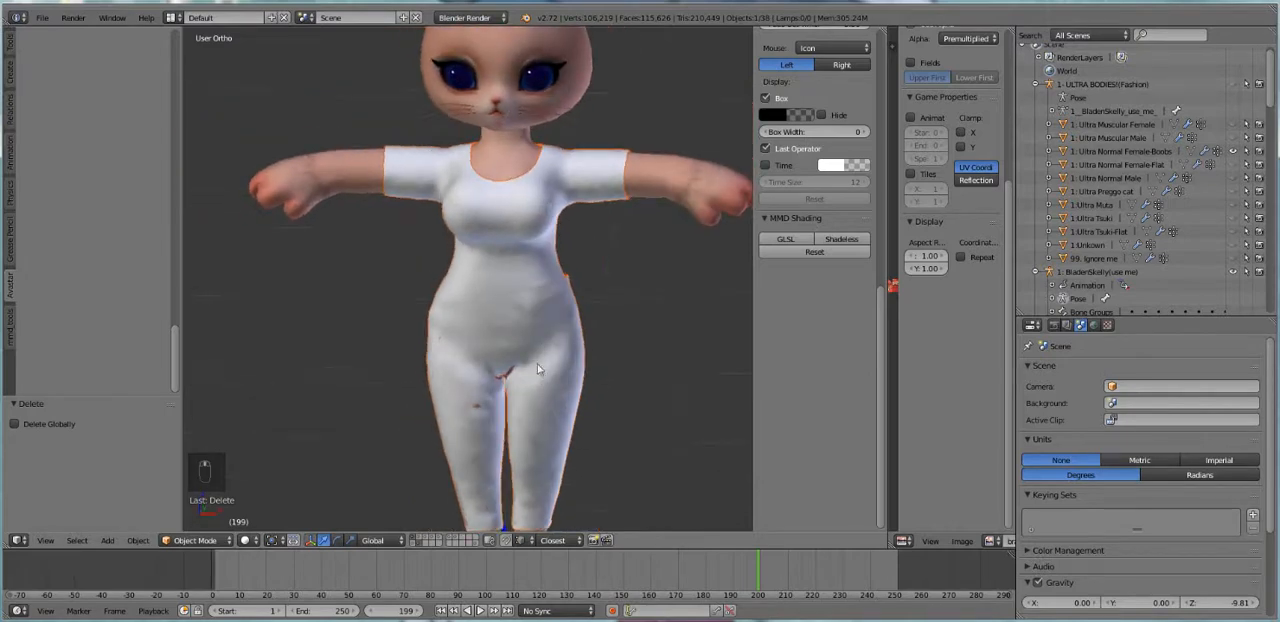
scroll(510, 391, up, 3)
shift+middle_drag(522, 407, 524, 336)
Put the clothing mesh in Sculpt Mode and try the Smooth brush beside the thigh hole, undoing the stroke
right_click(594, 362)
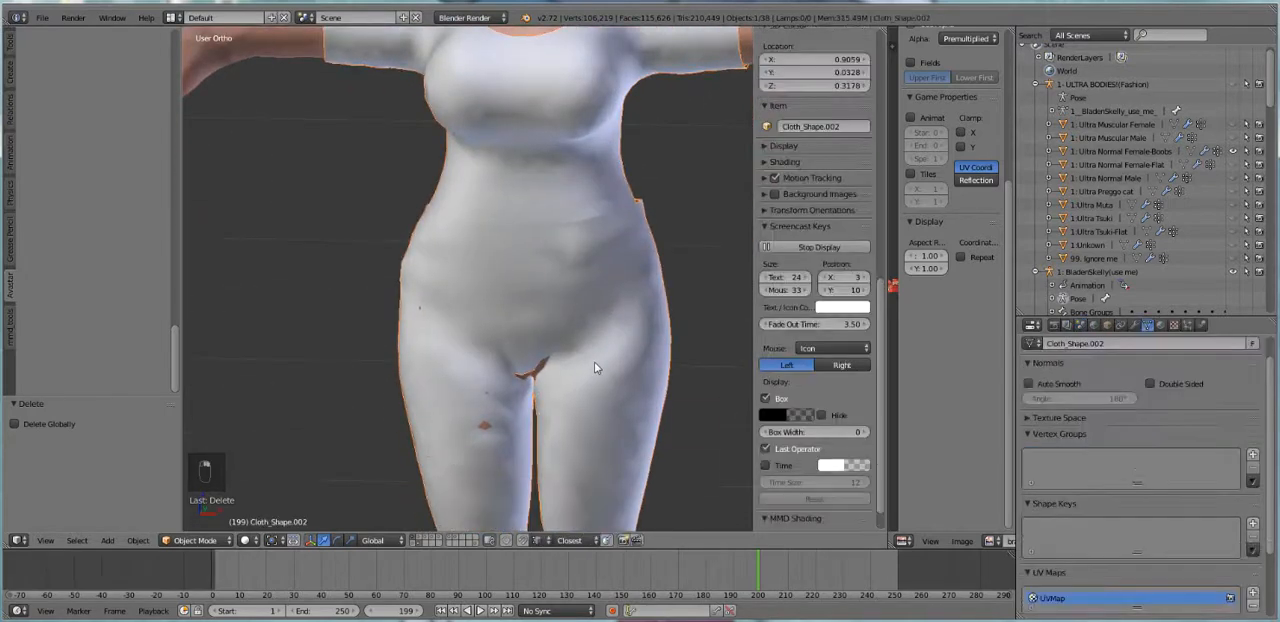
click(195, 540)
click(200, 496)
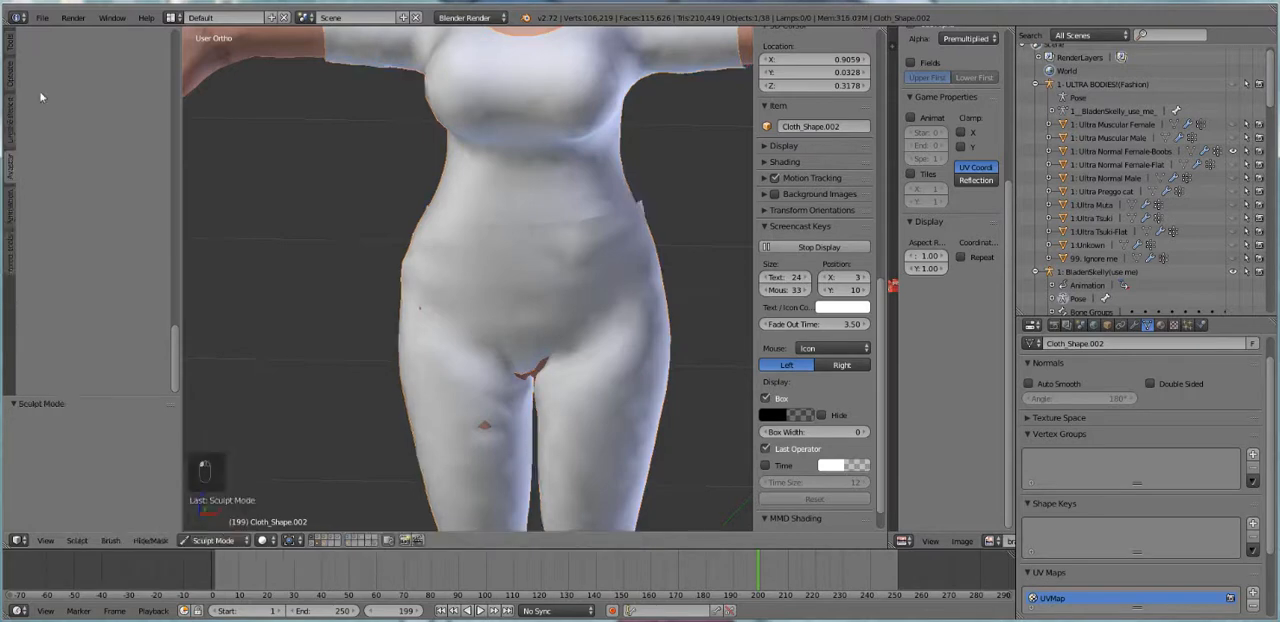
click(12, 49)
click(64, 98)
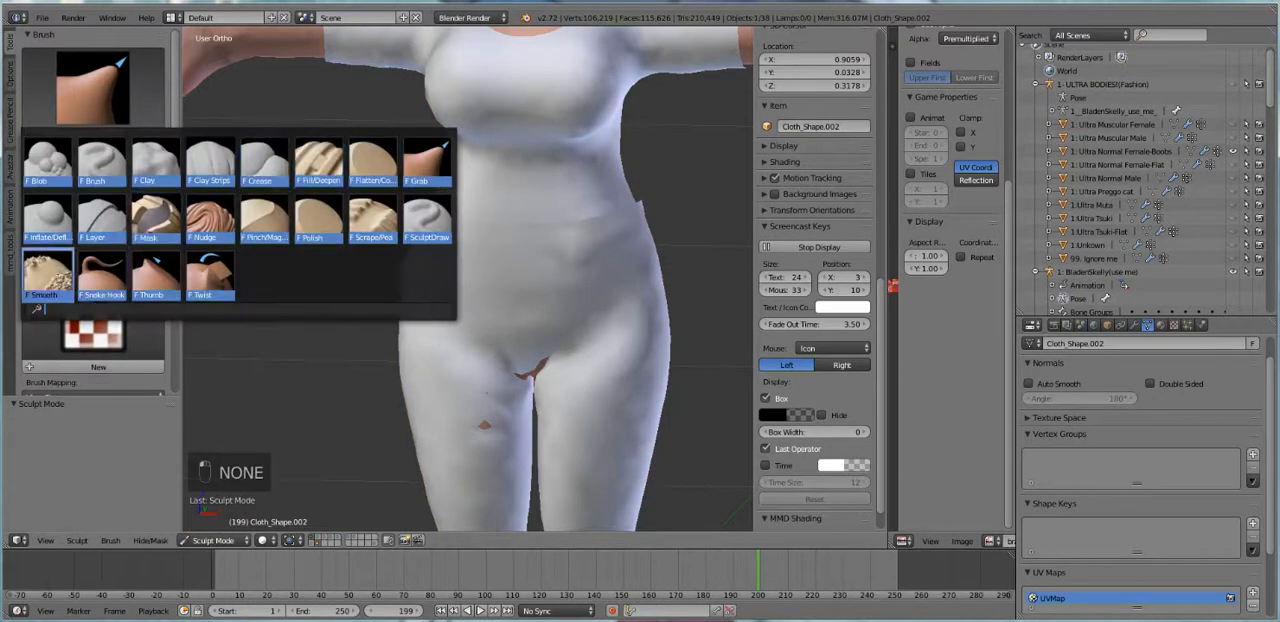
click(54, 278)
drag(466, 427, 458, 426)
key(ctrl+z)
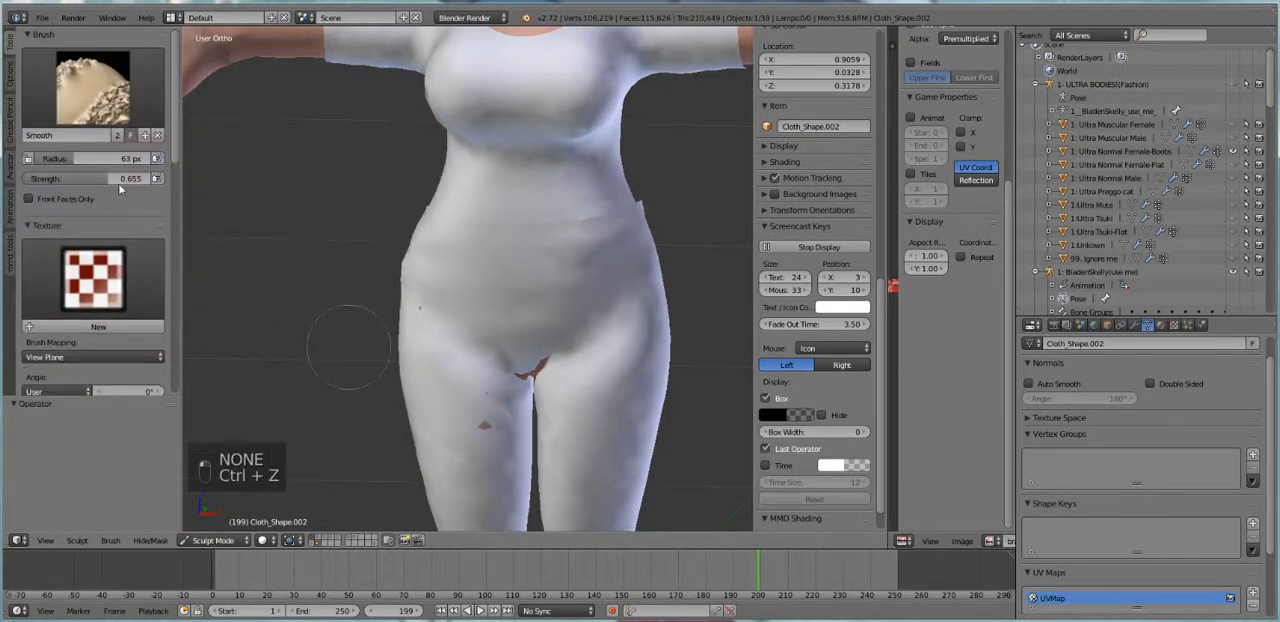
Cover the skin poking through at the thigh and crotch by inflating the clothing with the Inflate/Deflate brush
click(90, 96)
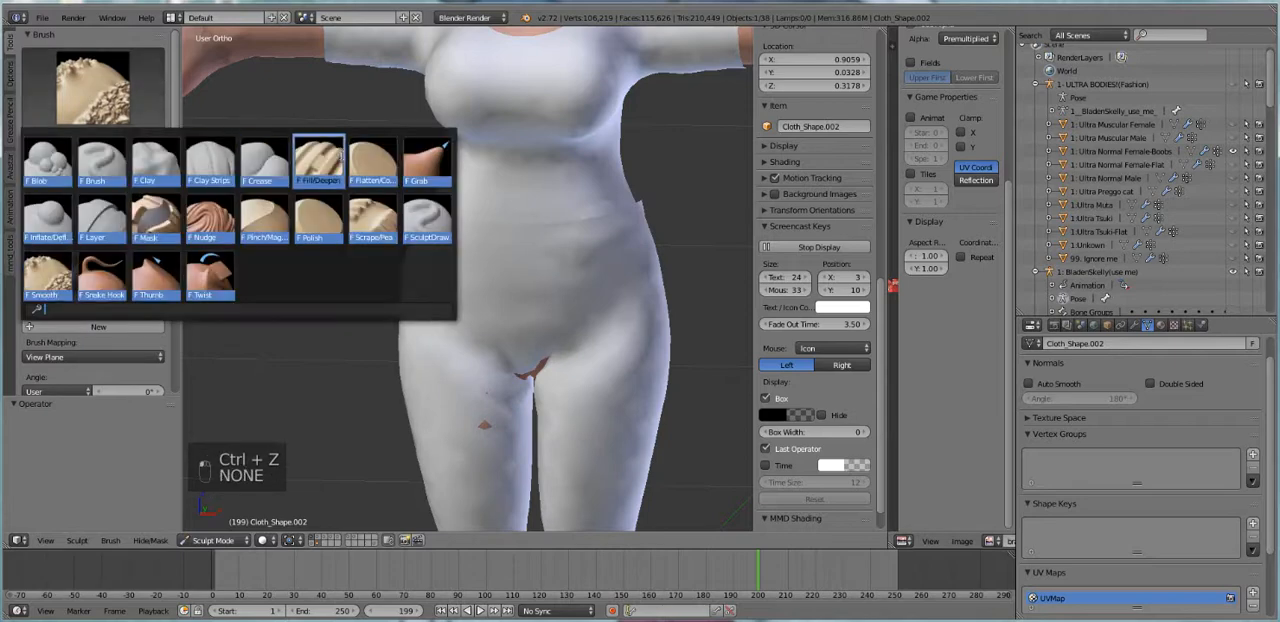
click(40, 216)
click(484, 431)
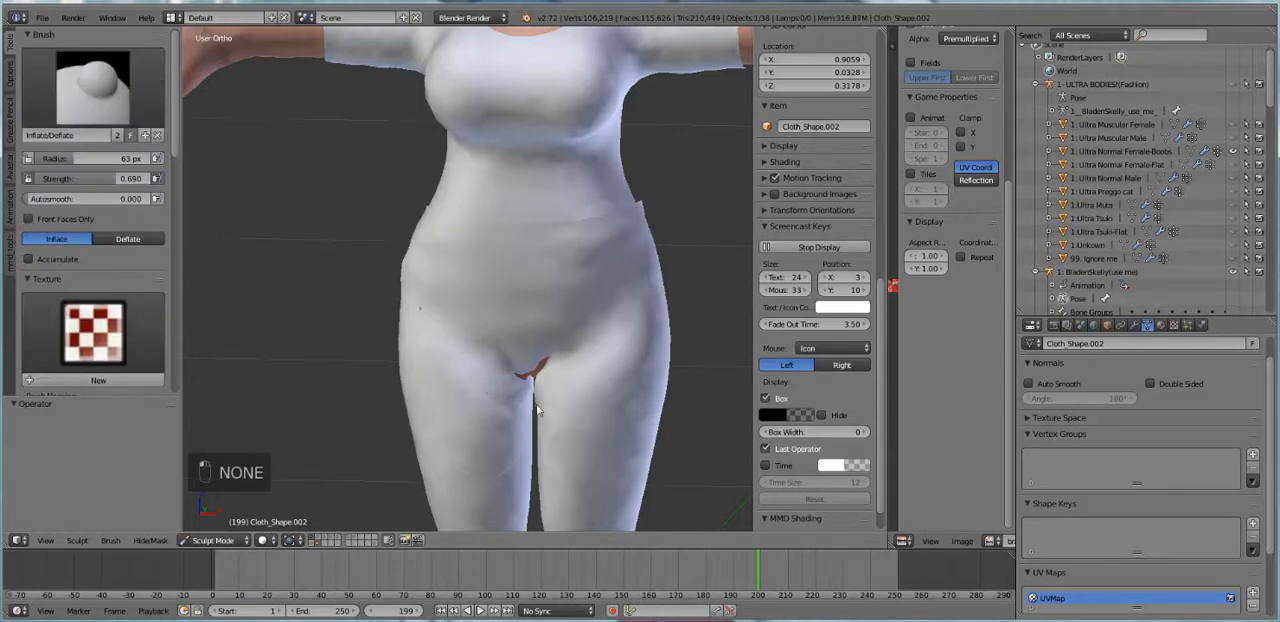
drag(530, 372, 525, 377)
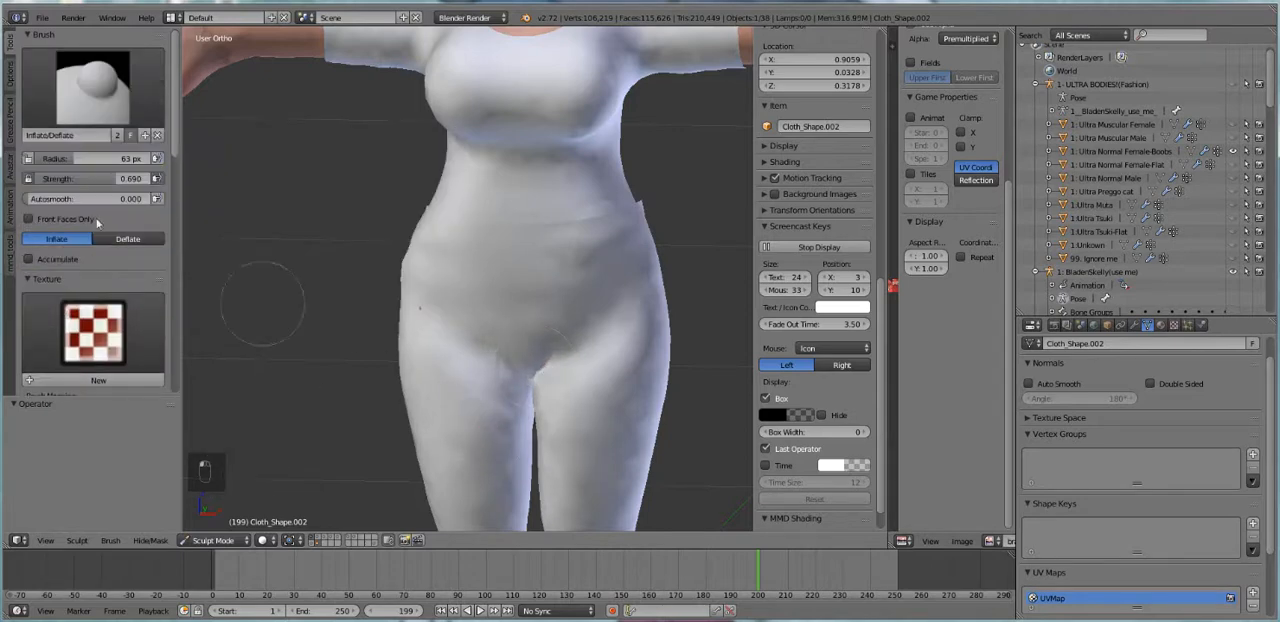
Switch to the Smooth brush, reduce its strength to 0.261, and undo the trial smoothing stroke
click(90, 92)
click(68, 259)
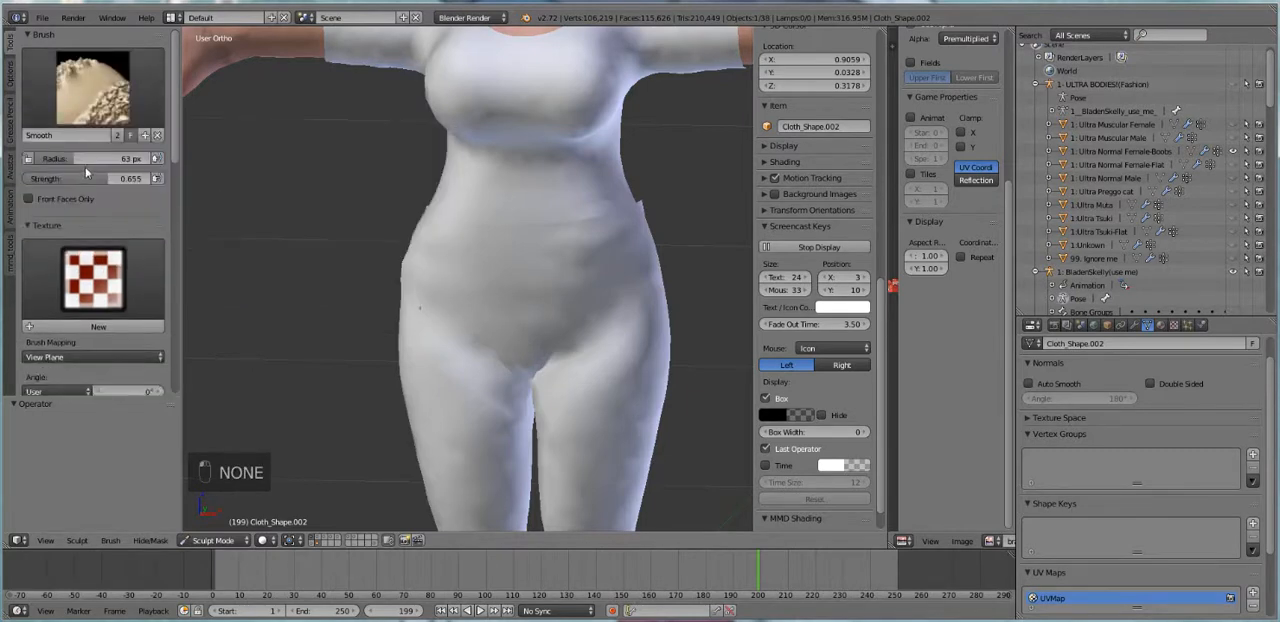
drag(85, 178, 38, 178)
key(ctrl+z)
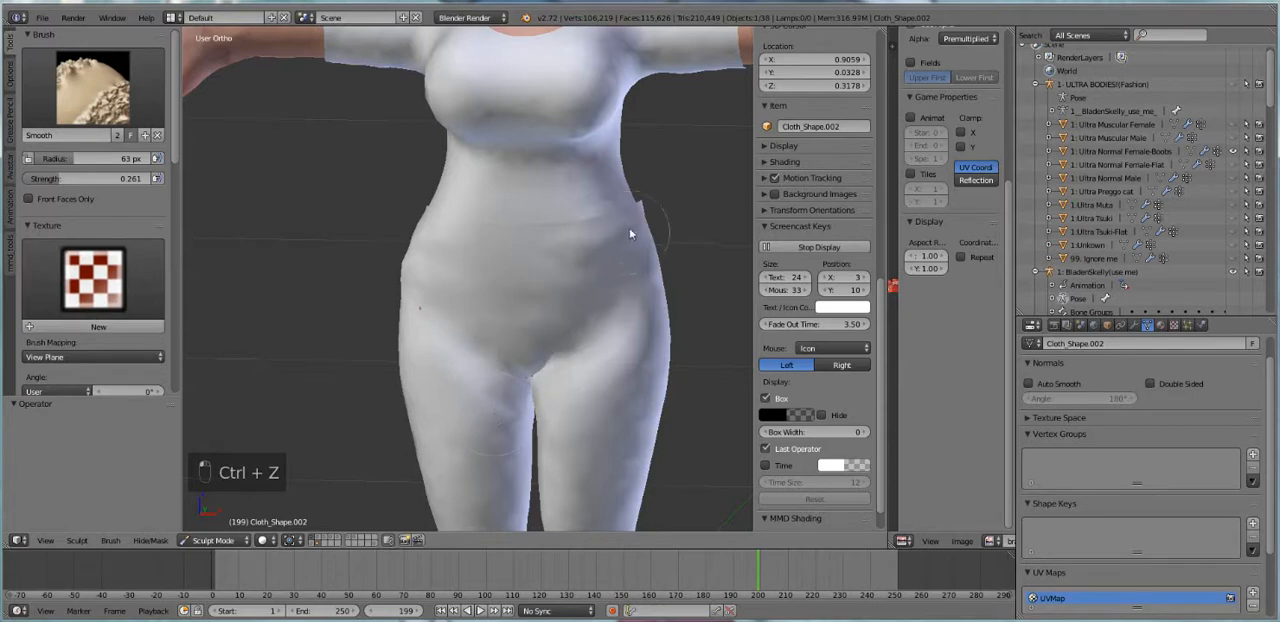
Examine the clothing's wireframe in Edit Mode and compare it with the sculpted surface
scroll(639, 316, down, 2)
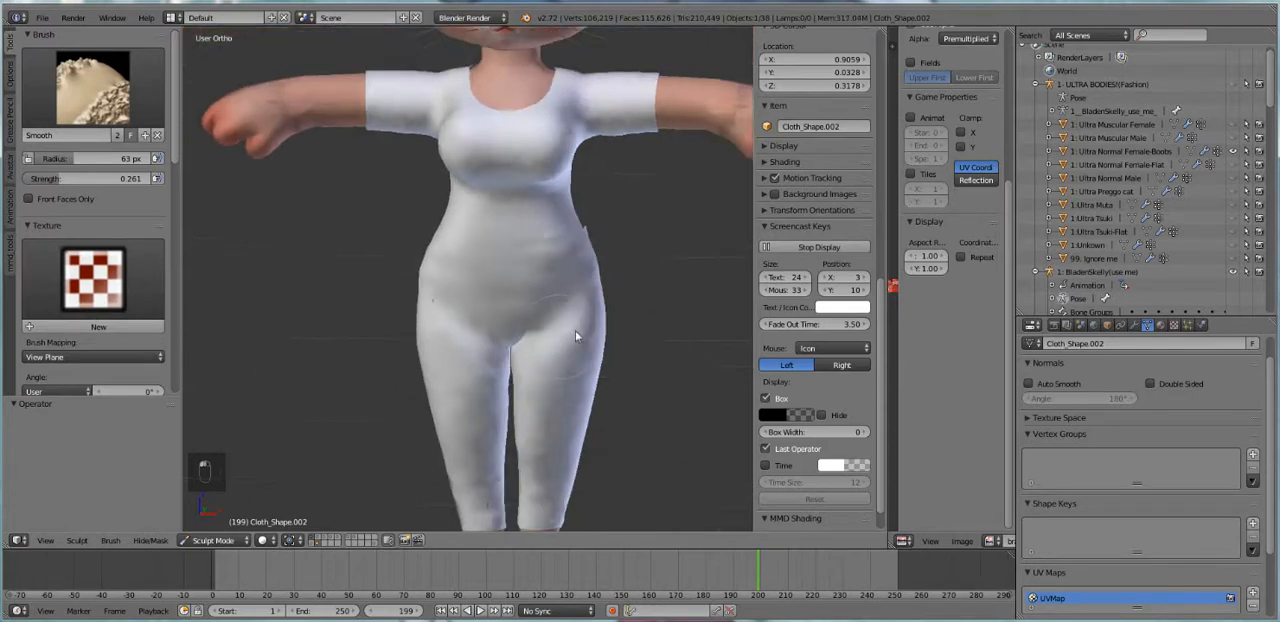
middle_drag(575, 330, 550, 380)
key(Tab)
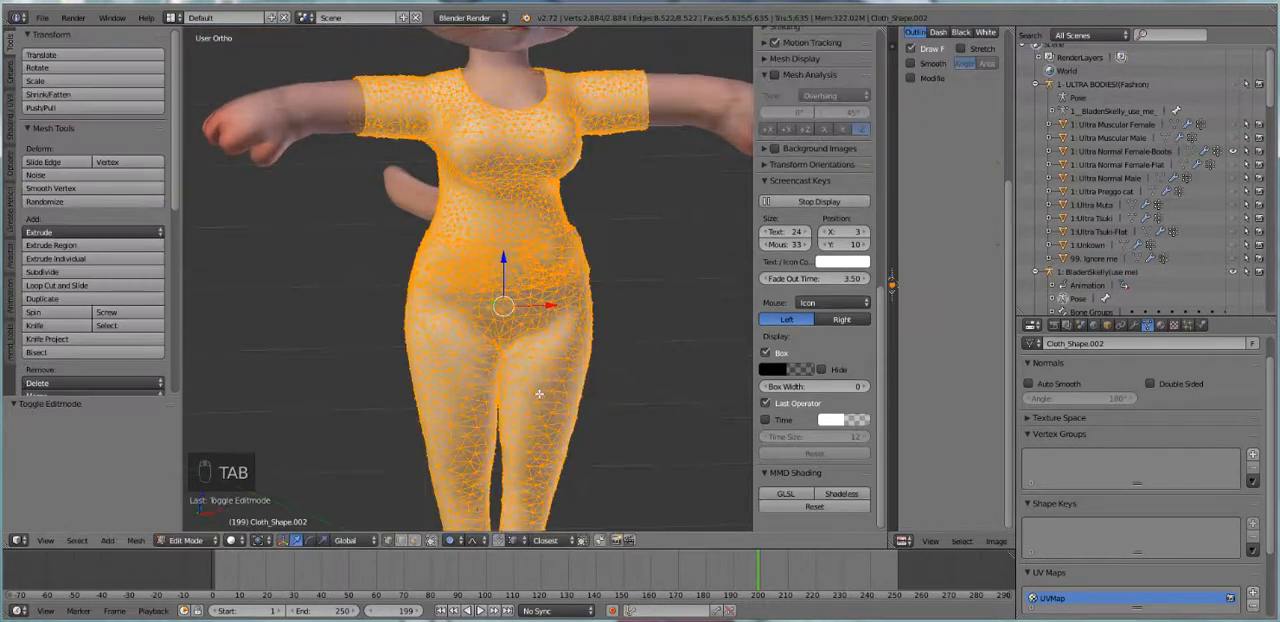
key(Tab)
key(Tab)
key(Tab)
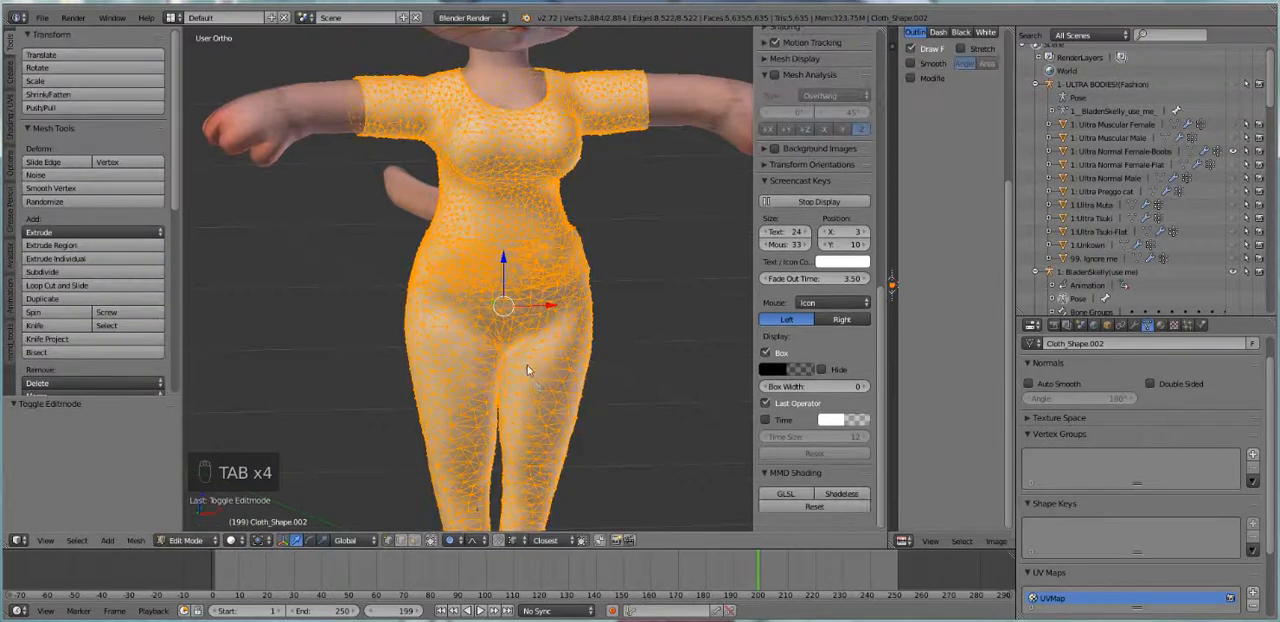
key(Tab)
scroll(530, 410, down, 1)
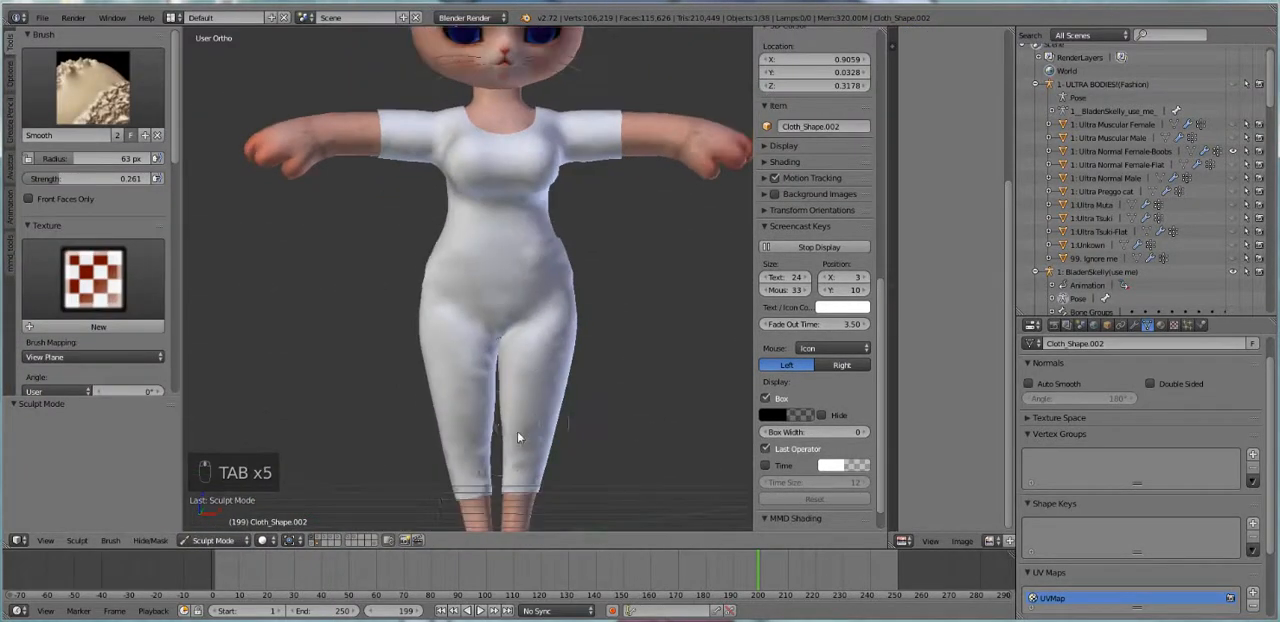
Try to smooth the clothing between the upper thighs, and undo the strokes
drag(477, 352, 505, 350)
key(ctrl+z)
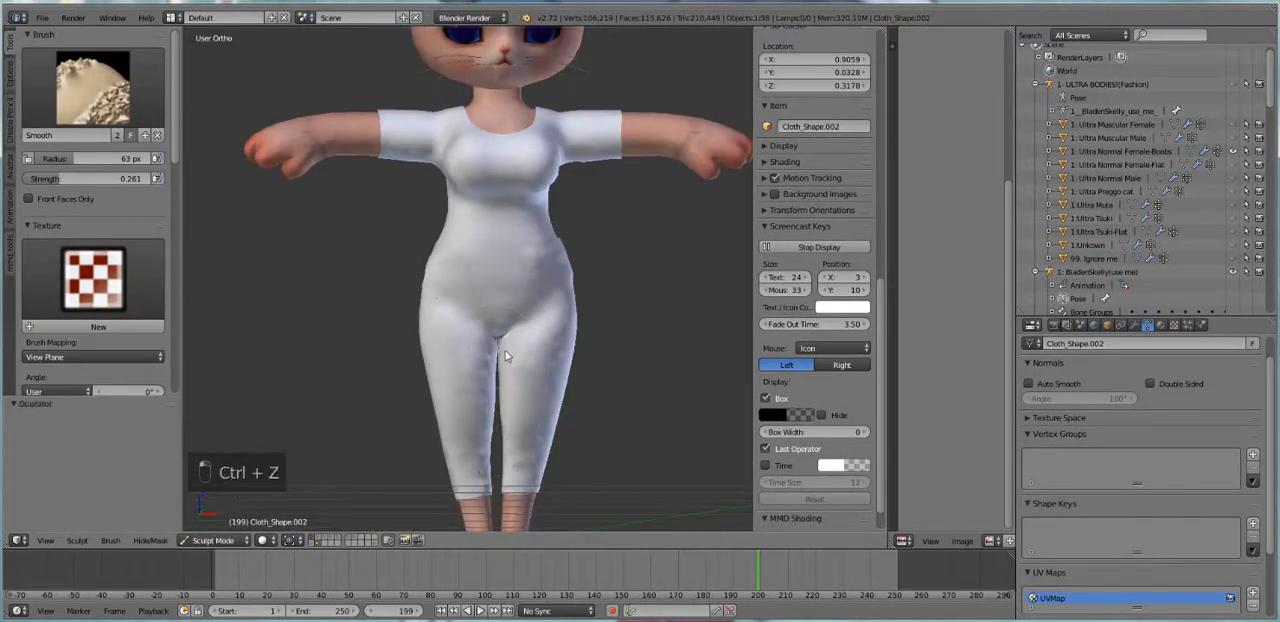
key(ctrl+z)
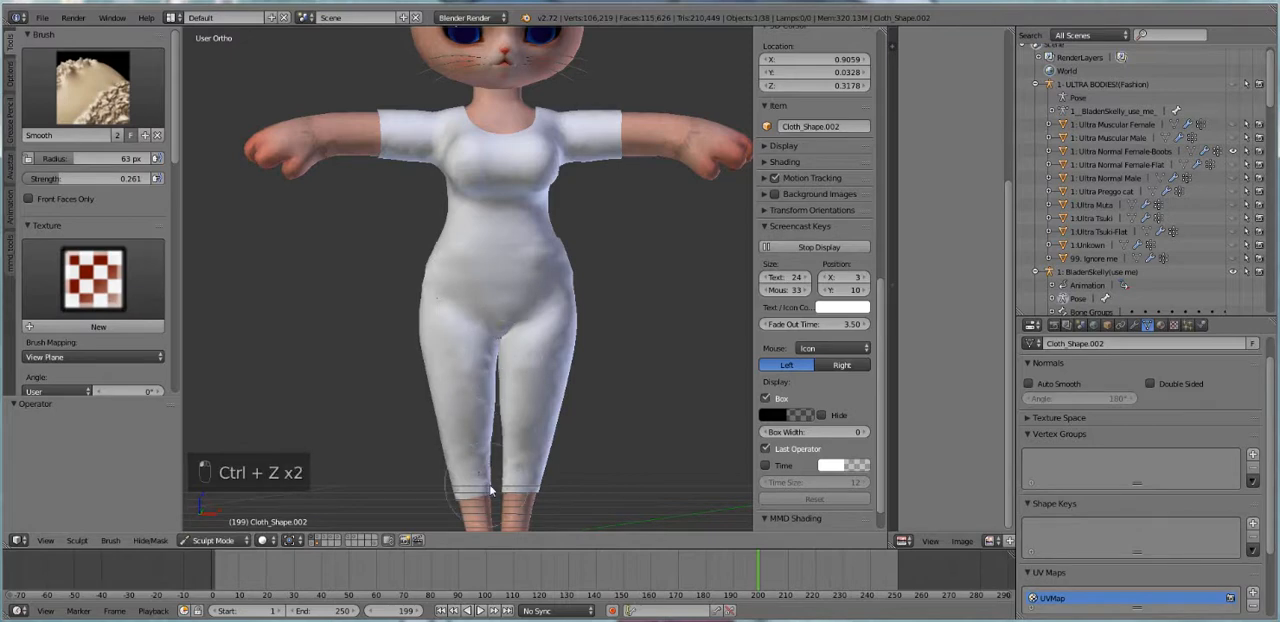
key(ctrl+z)
Inspect the clothing's mesh topology around the crotch and waist in Edit Mode
mouse_move(478, 314)
middle_down()
mouse_move(371, 349)
mouse_move(455, 318)
middle_up()
scroll(539, 351, up, 4)
key(Tab)
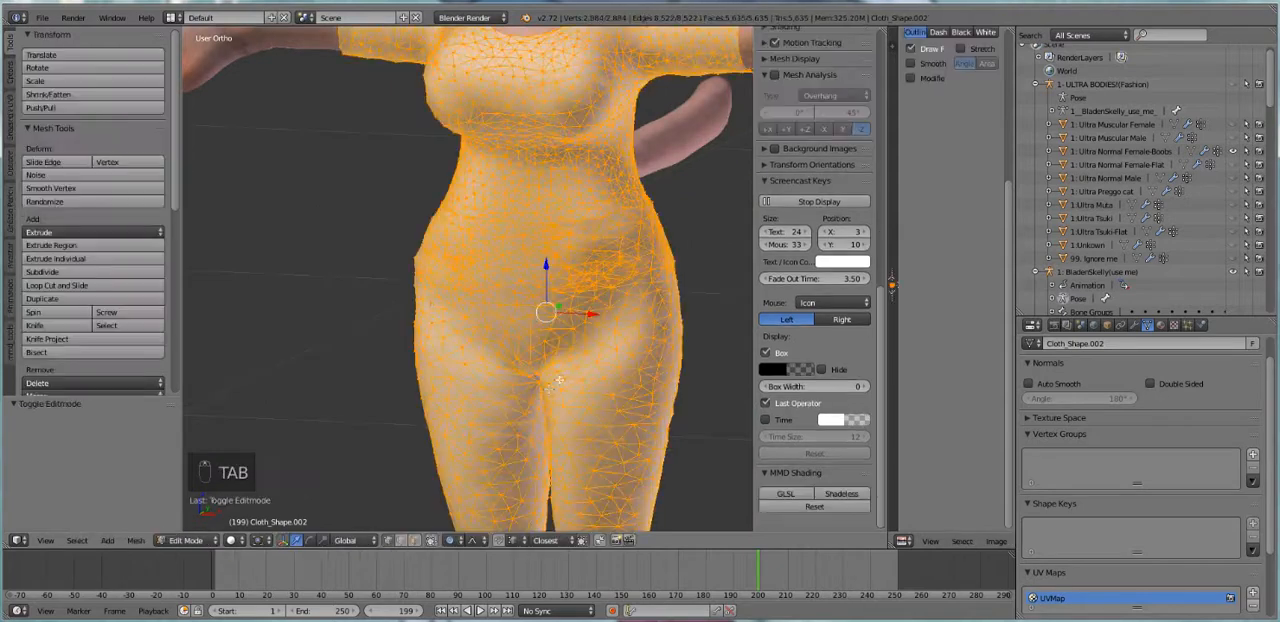
middle_drag(546, 402, 562, 399)
scroll(556, 394, down, 3)
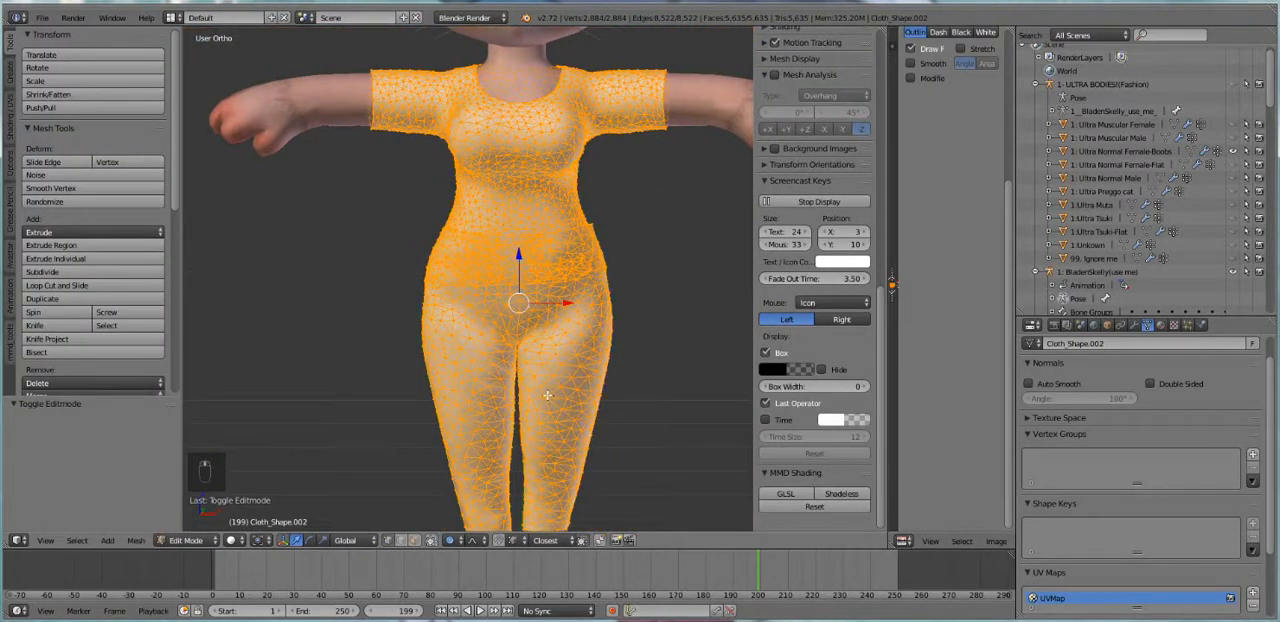
key(Tab)
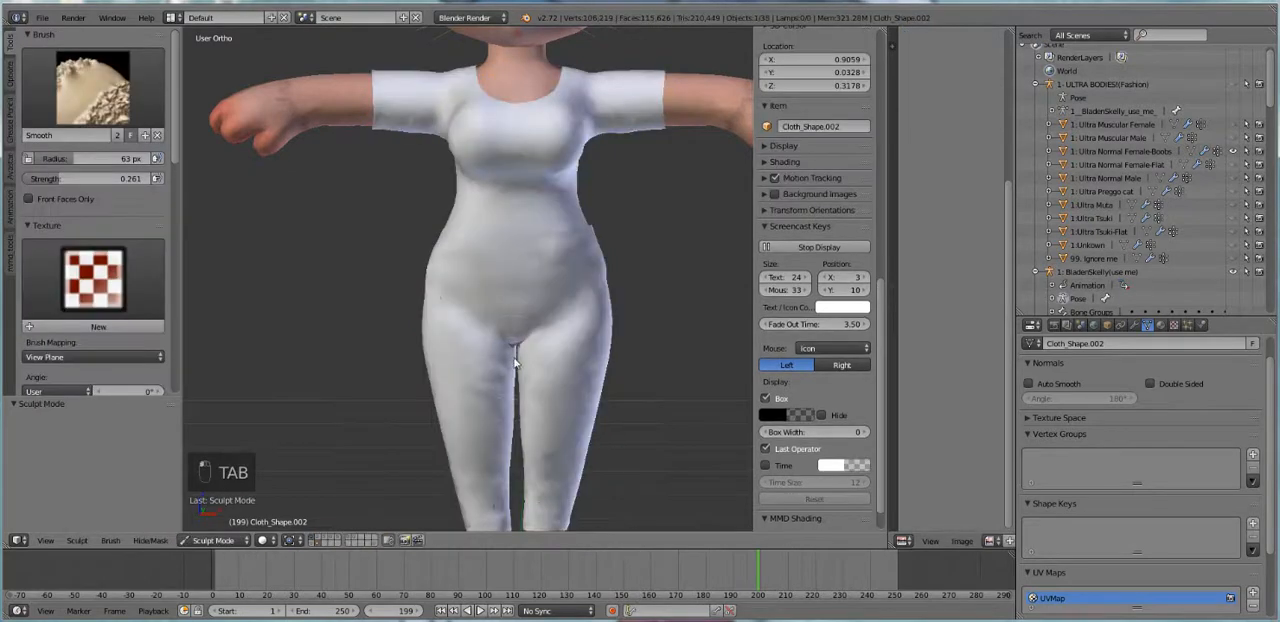
Undo the last smoothing stroke and choose the Smooth brush again
key(ctrl+z)
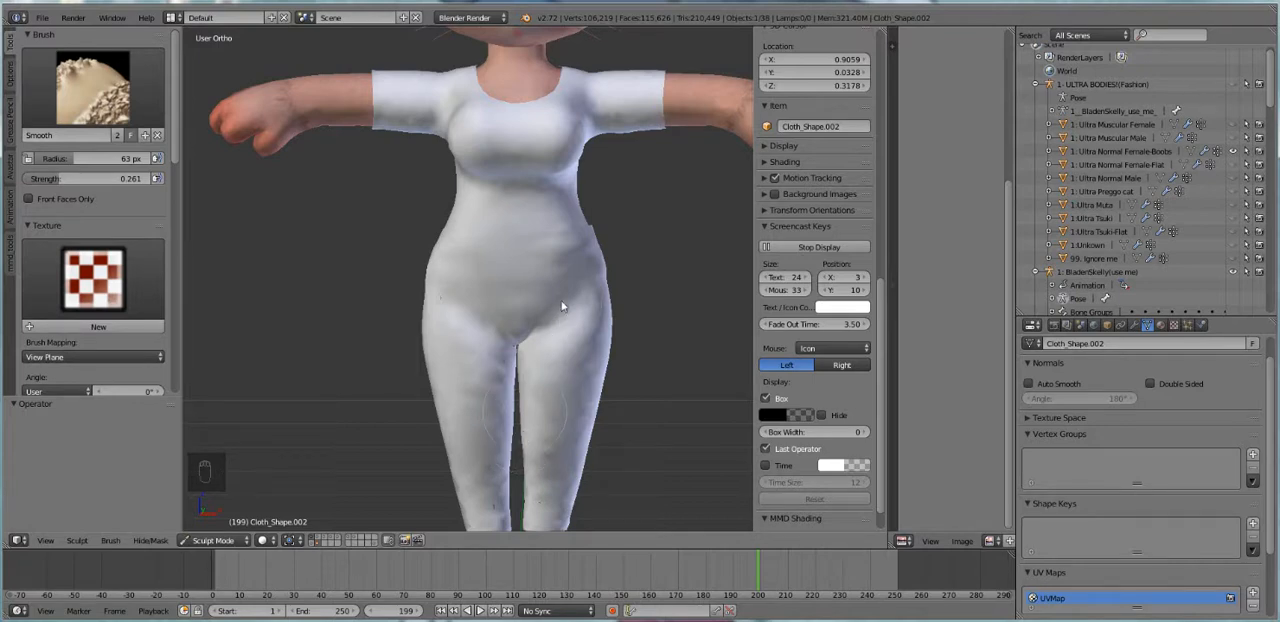
click(75, 95)
click(30, 272)
middle_drag(515, 381, 560, 362)
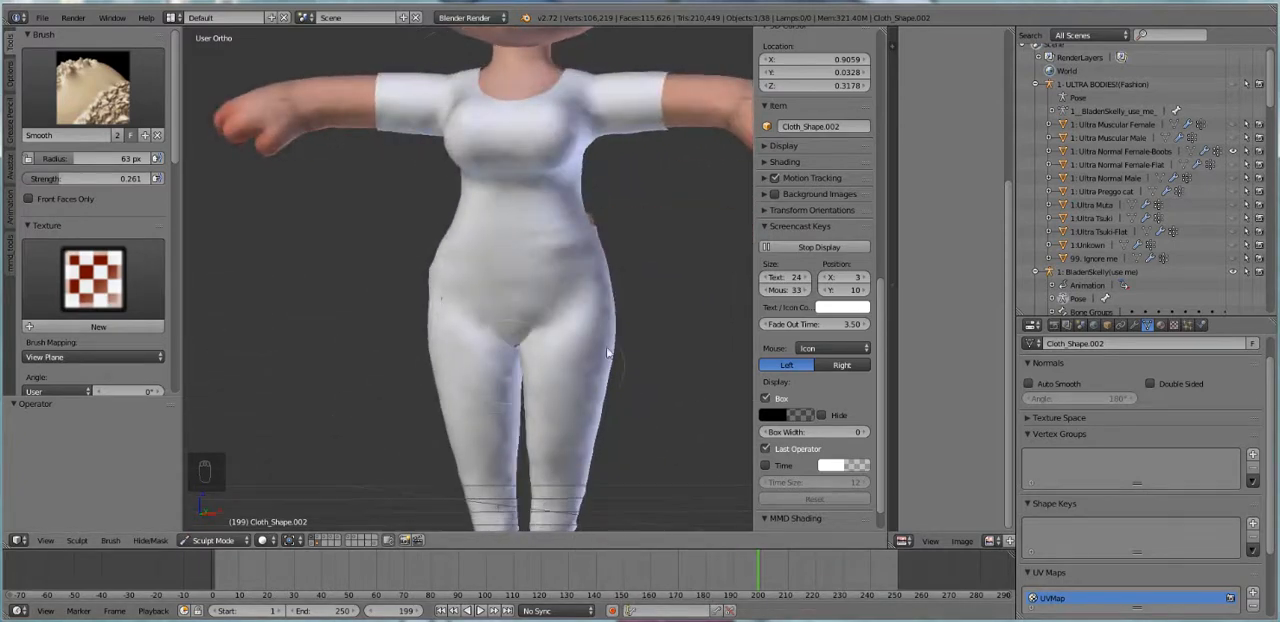
Leave Sculpt Mode and separate the whole clothing mesh by material into a top and pants
click(214, 540)
click(218, 525)
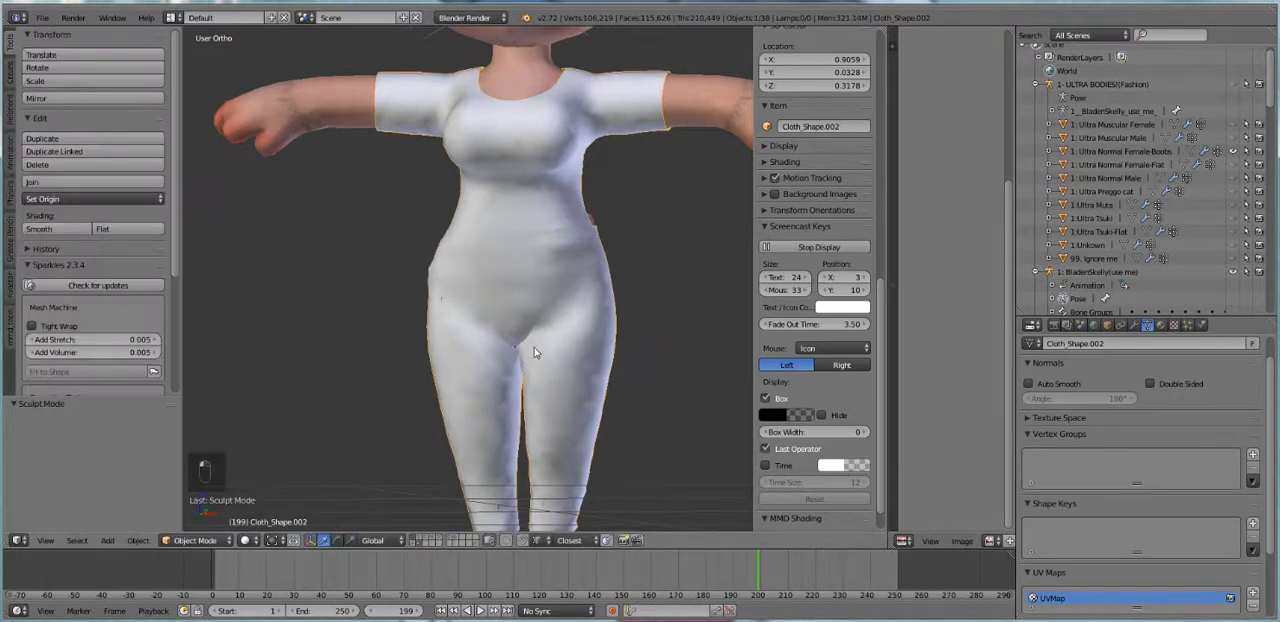
middle_drag(531, 351, 562, 360)
key(Tab)
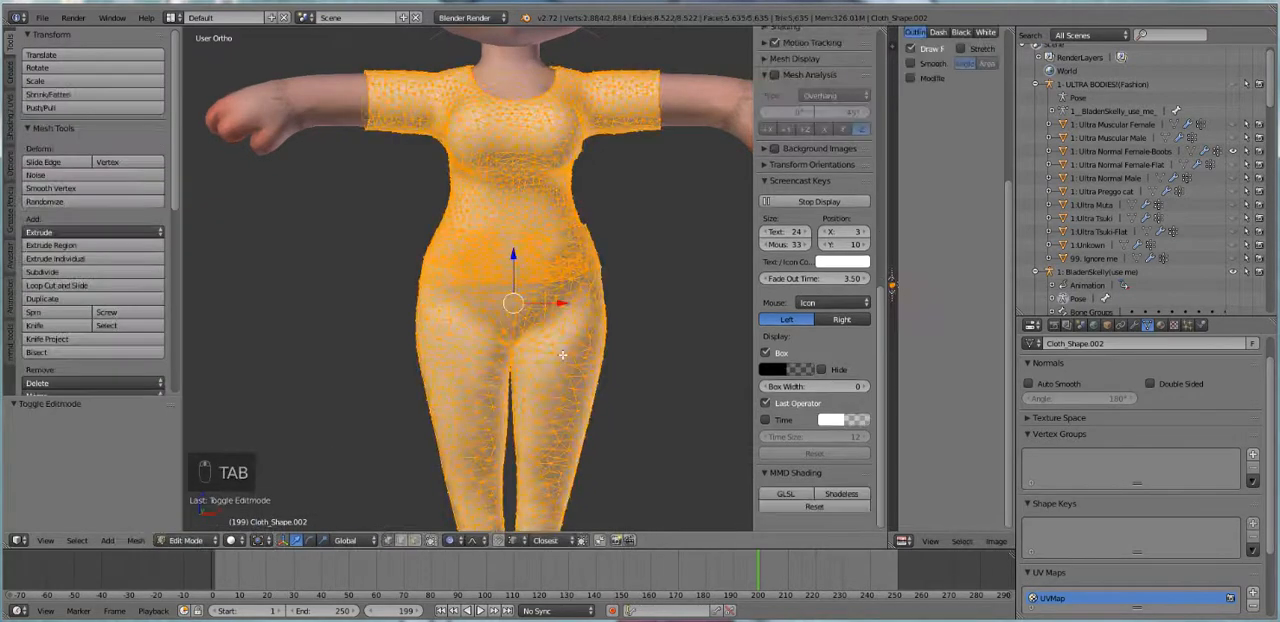
key(p)
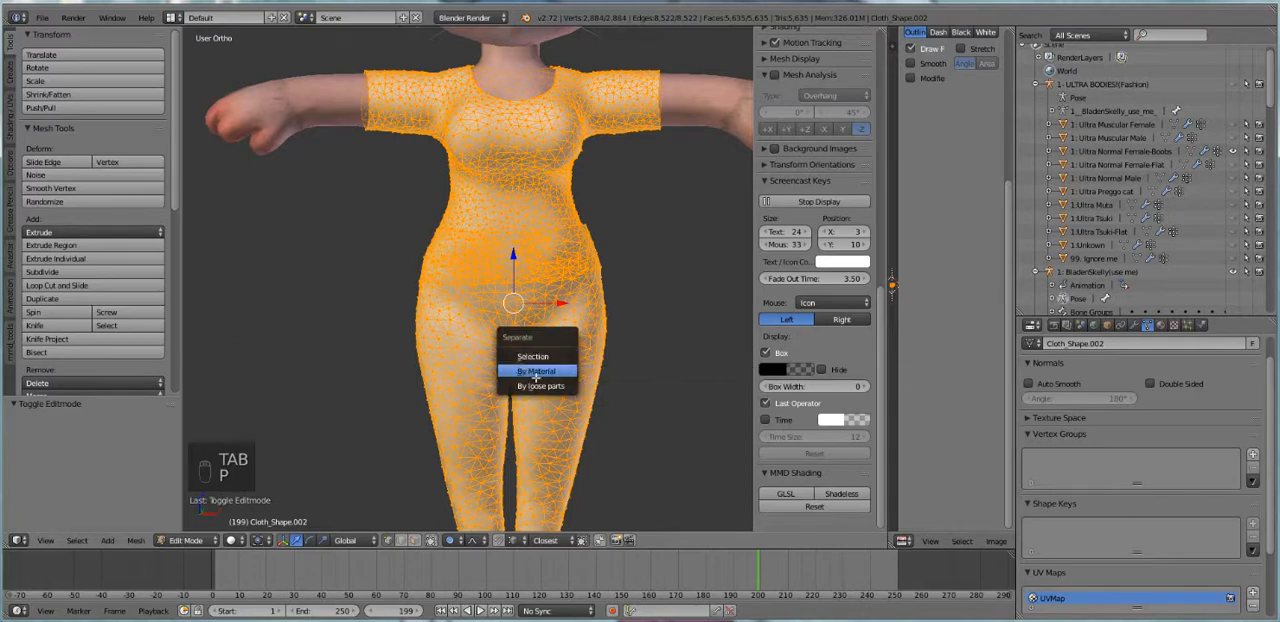
click(543, 374)
key(Tab)
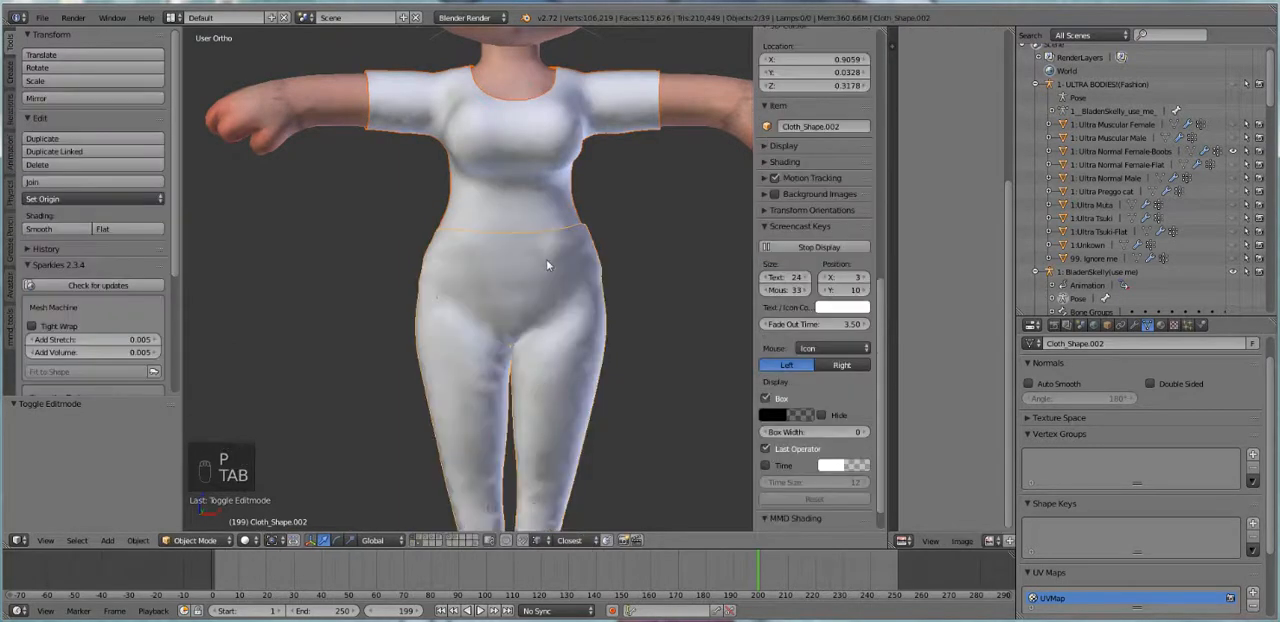
Scale the pants' waist edge loop inward to about 0.88 with smooth proportional editing at size 0.15
right_click(539, 212)
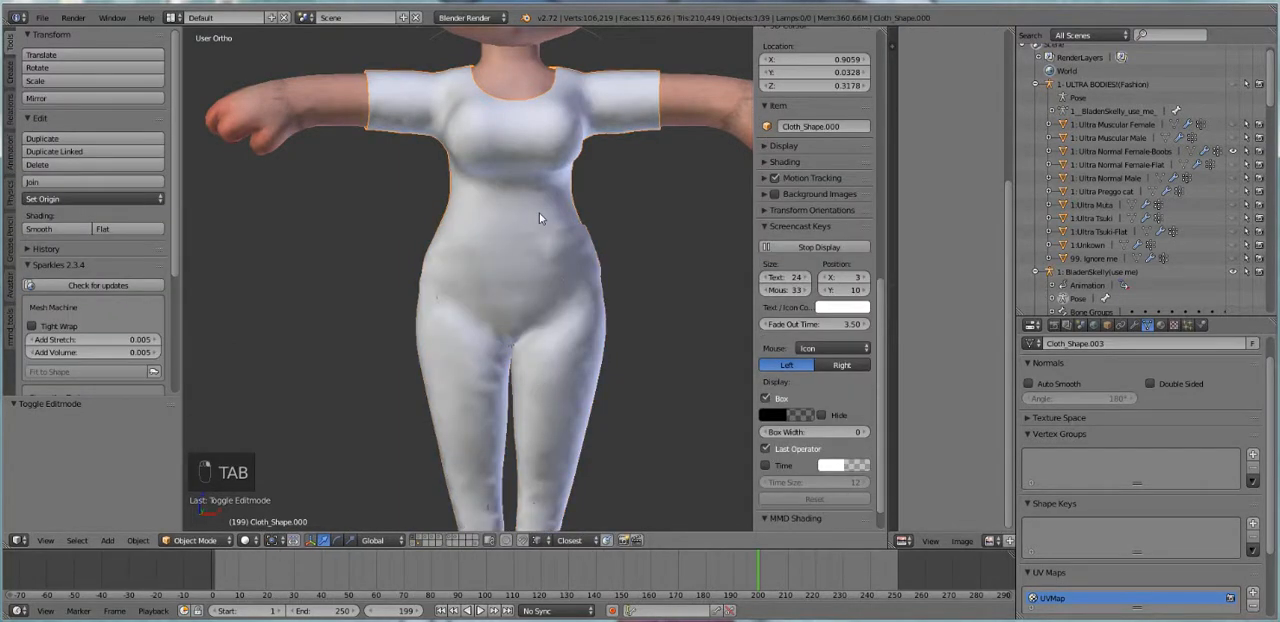
mouse_move(503, 200)
middle_down()
mouse_move(497, 246)
mouse_move(491, 219)
middle_up()
right_click(582, 240)
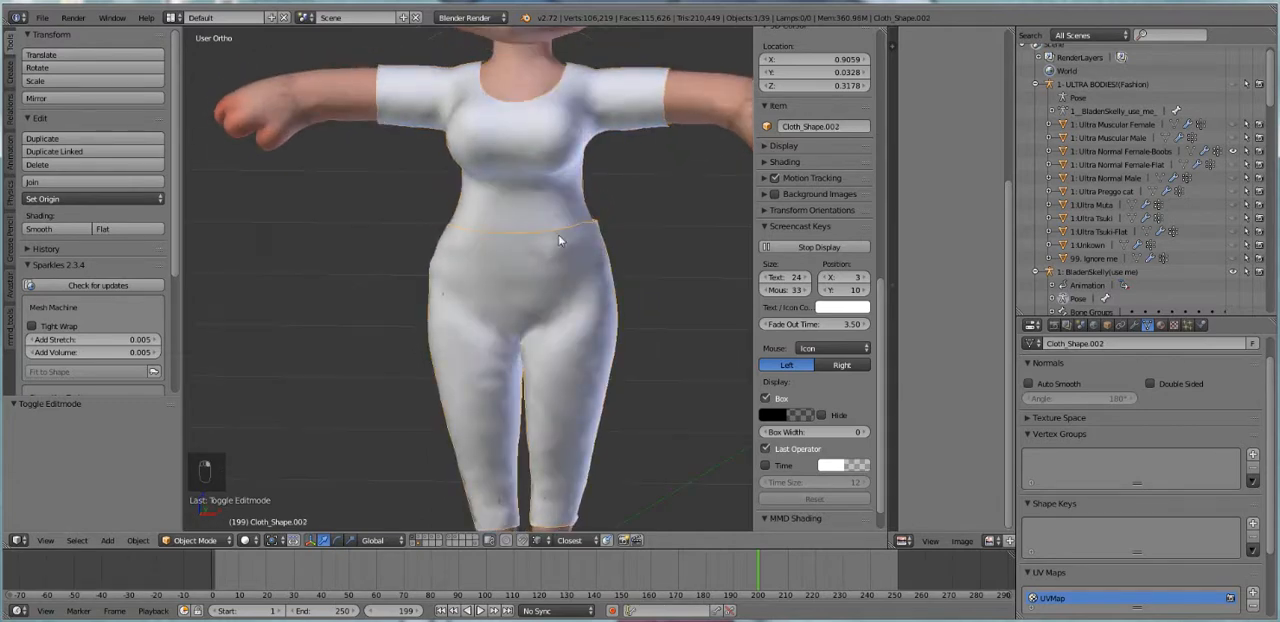
key(Tab)
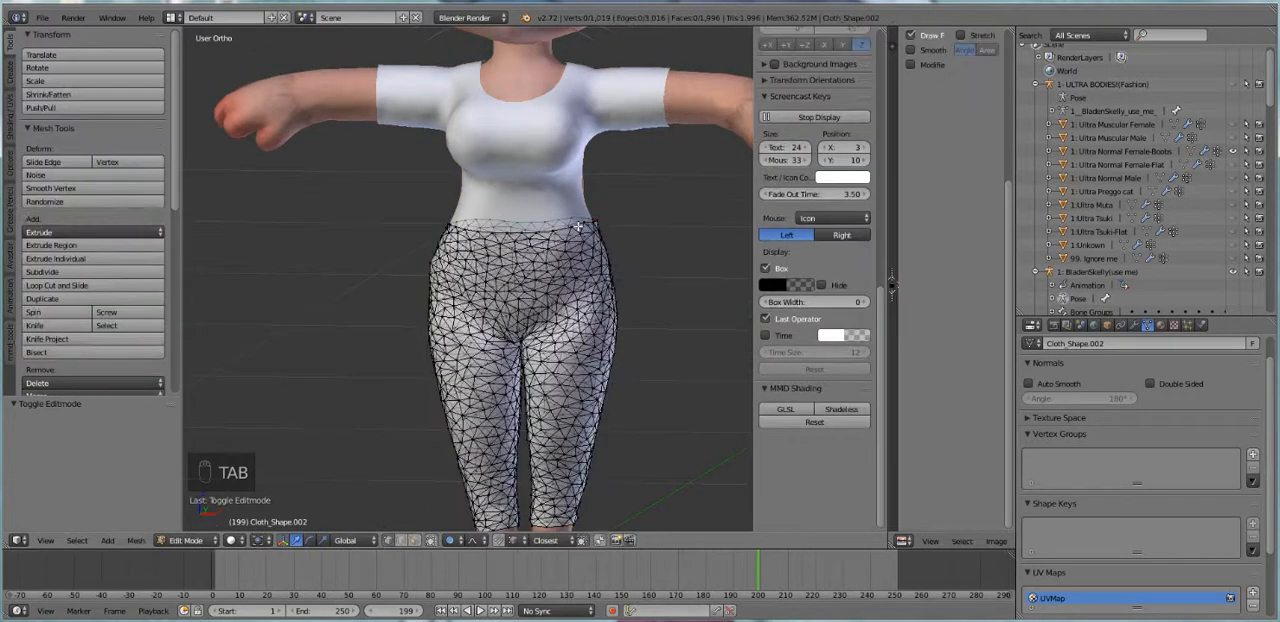
alt+right_click(578, 225)
key(s)
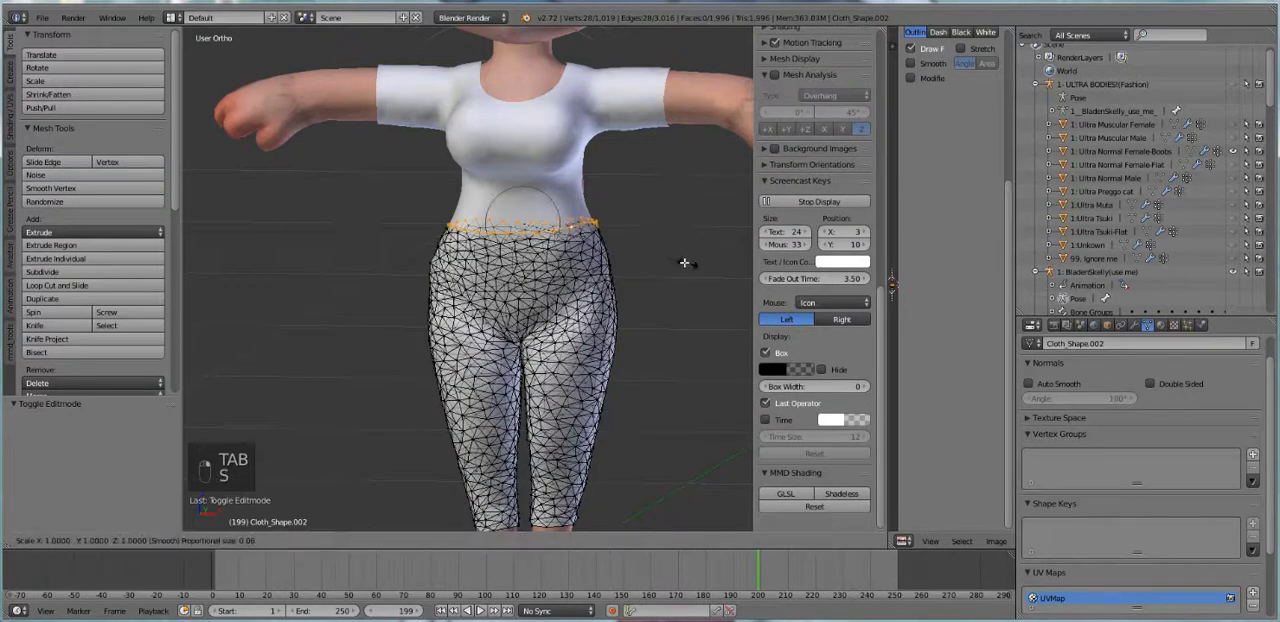
scroll(670, 257, down, 10)
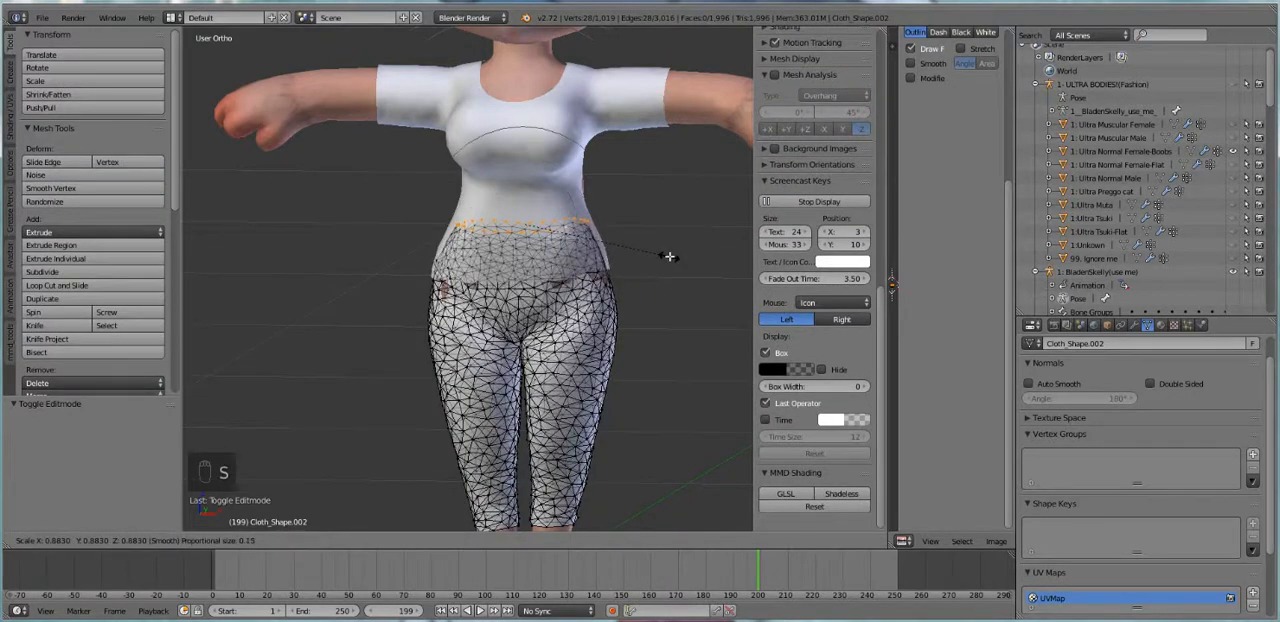
click(668, 255)
key(Tab)
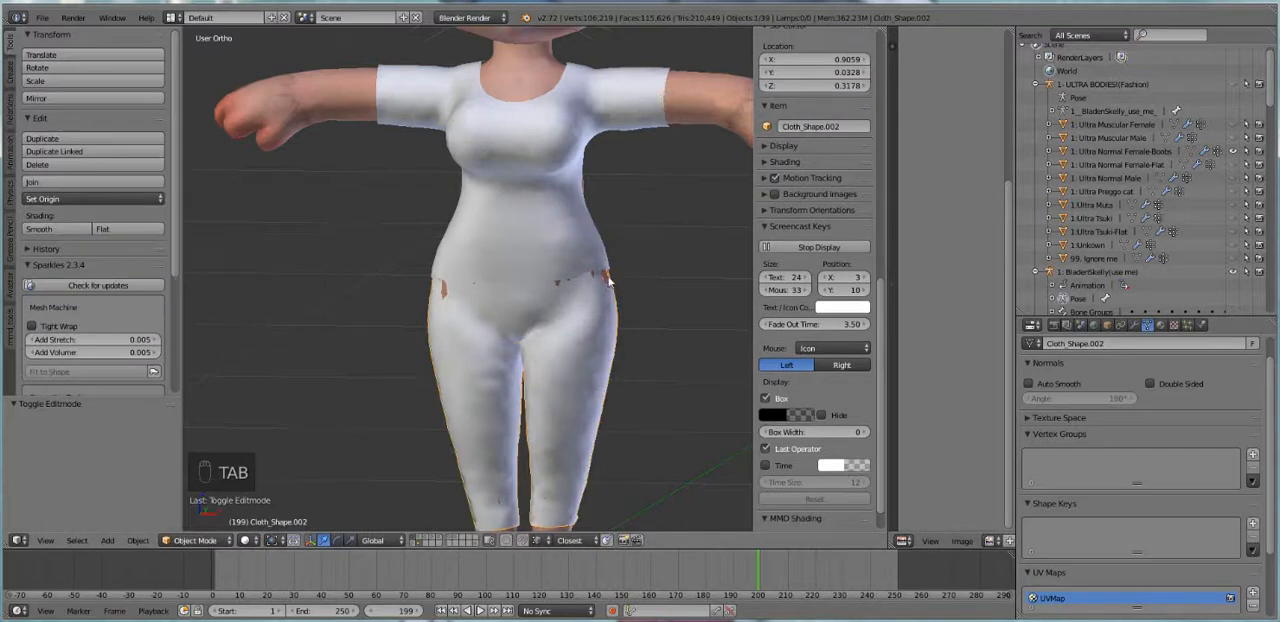
Select the edge loop along the bottom hem of the top in Edit Mode
middle_drag(610, 280, 563, 243)
right_click(563, 243)
key(Tab)
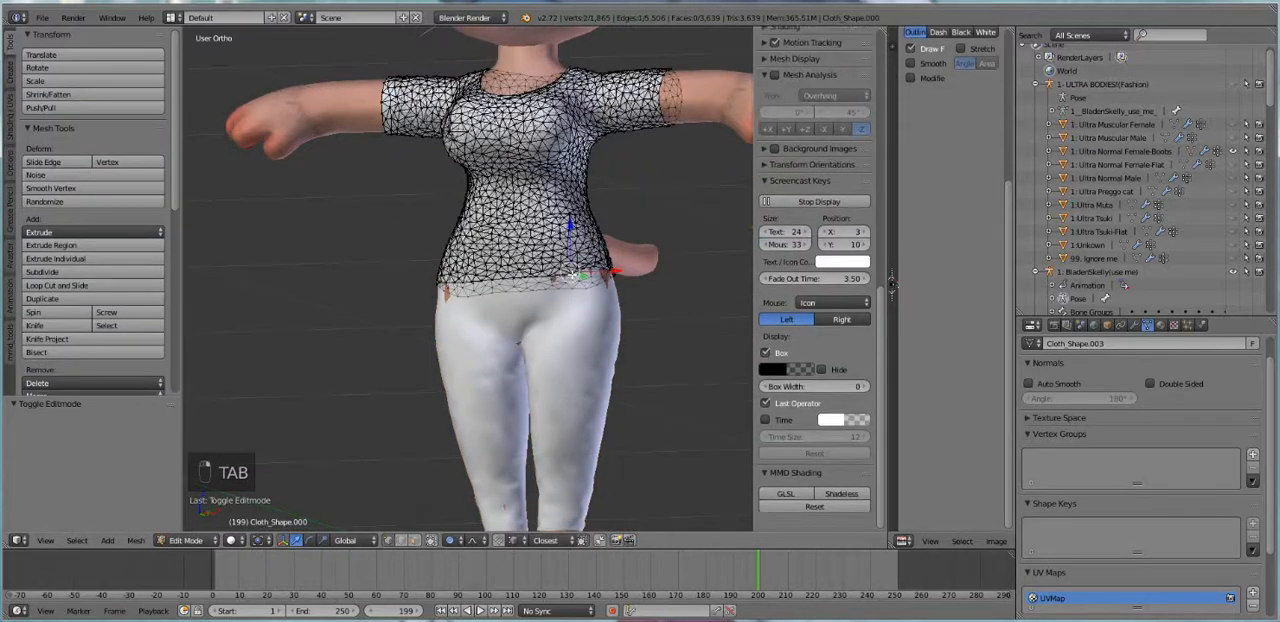
right_click(574, 275)
right_click(575, 273)
right_click(505, 280)
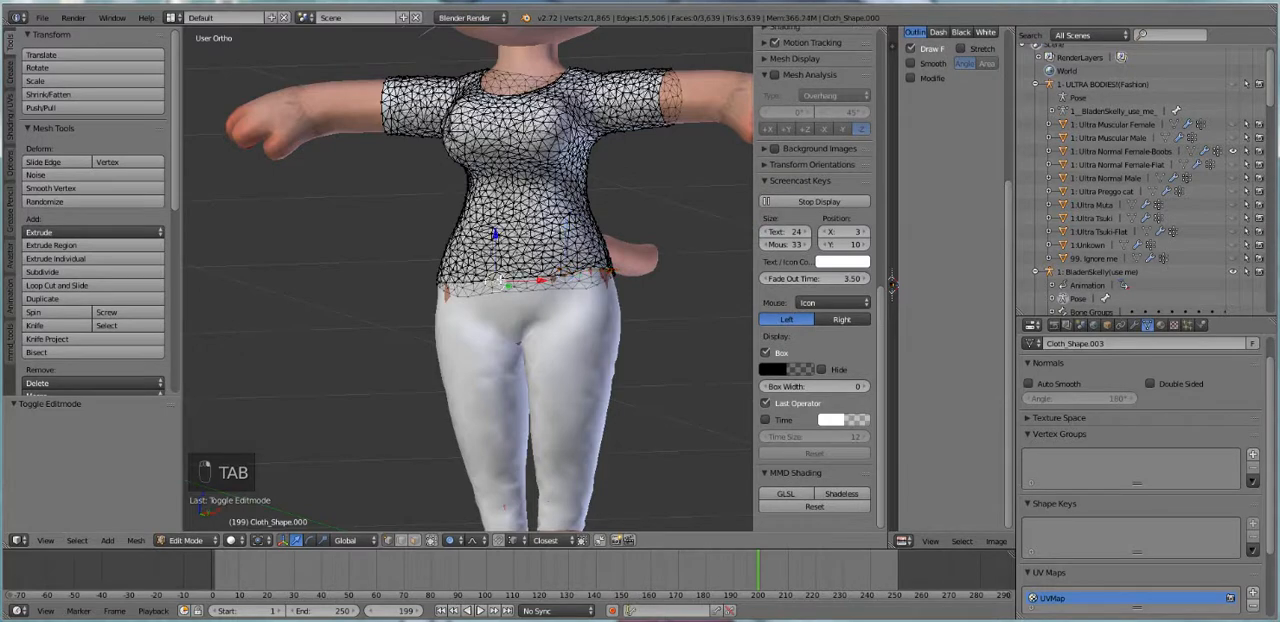
right_click(518, 276)
right_click(513, 279)
shift+right_click(515, 281)
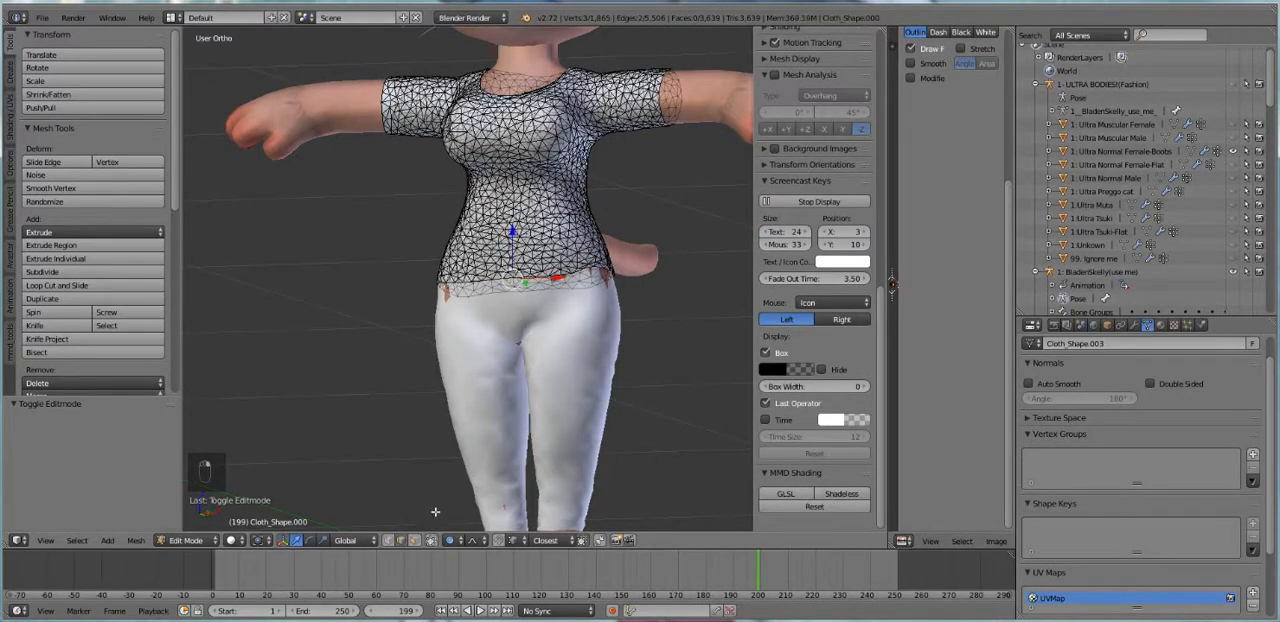
scroll(490, 330, up, 3)
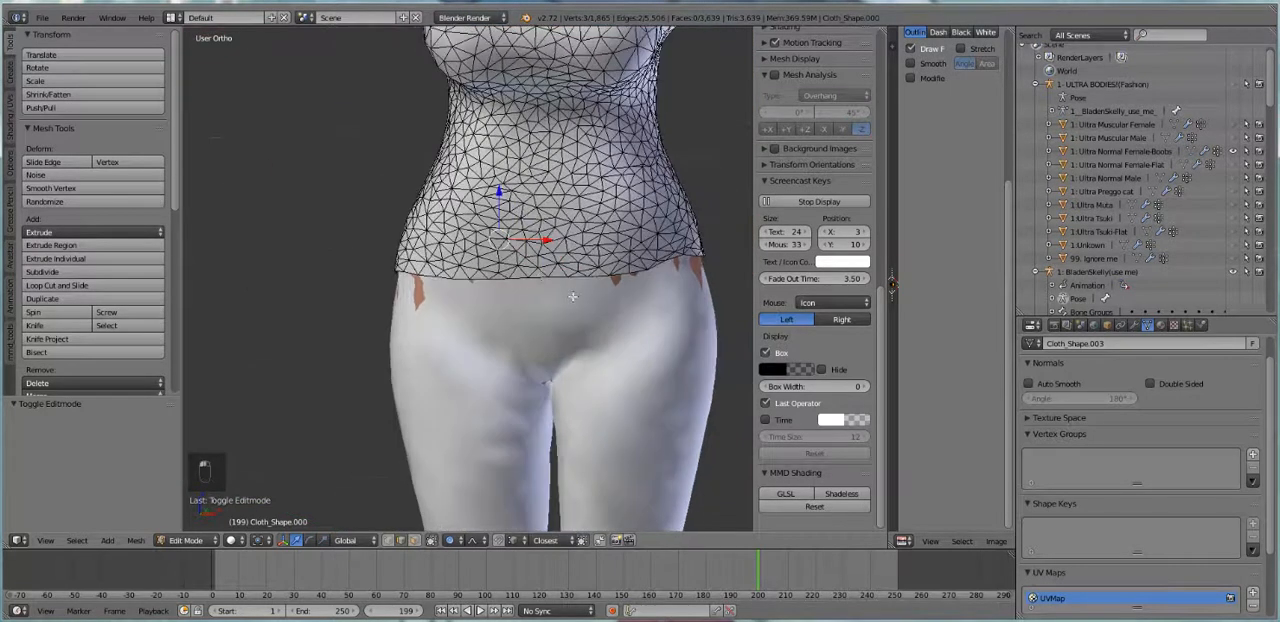
alt+right_click(541, 276)
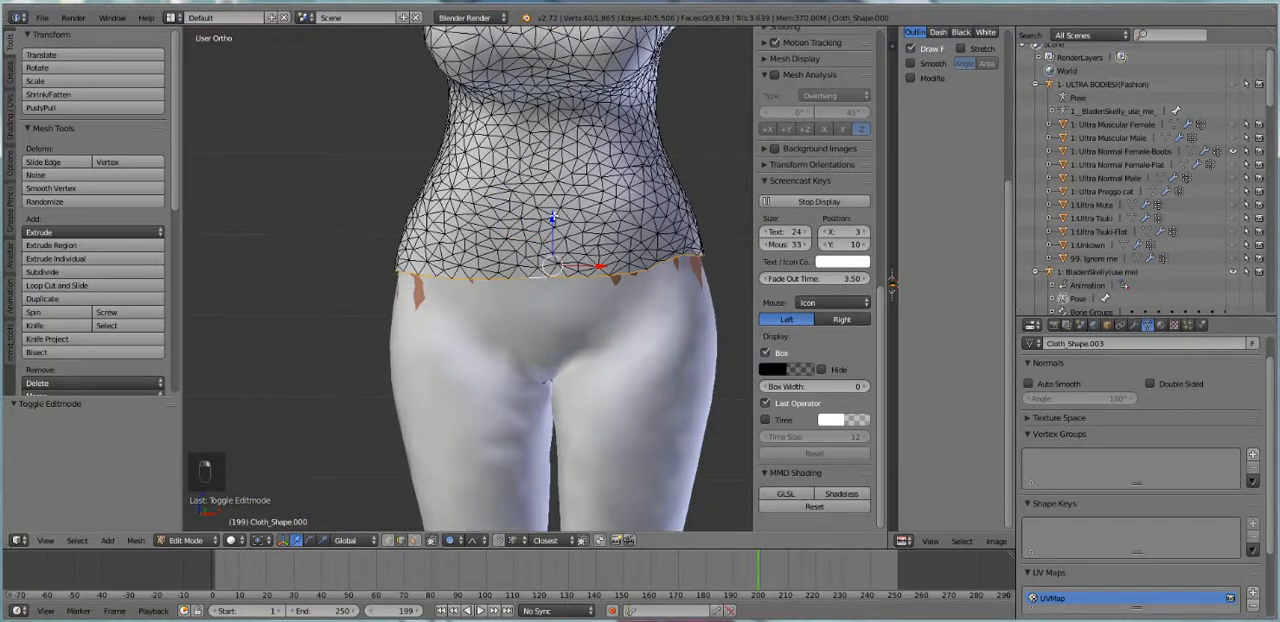
Lower the top's hem by 0.021 along Z and scale it up to 1.020 with proportional editing
drag(553, 217, 555, 241)
key(s)
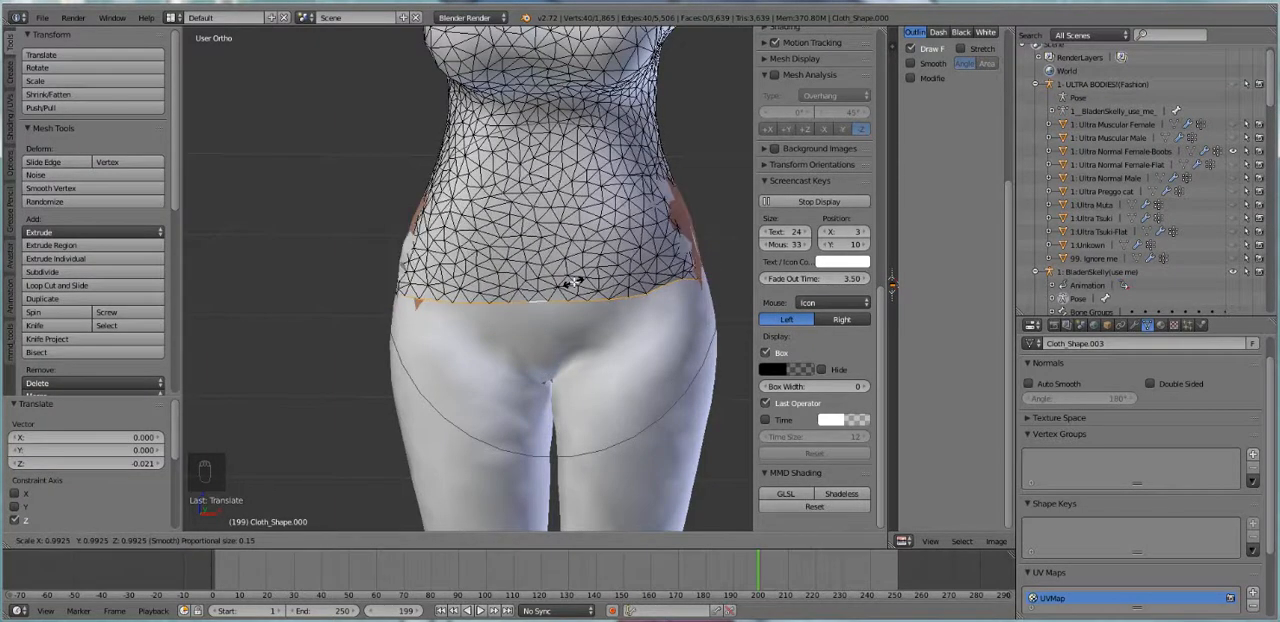
click(575, 283)
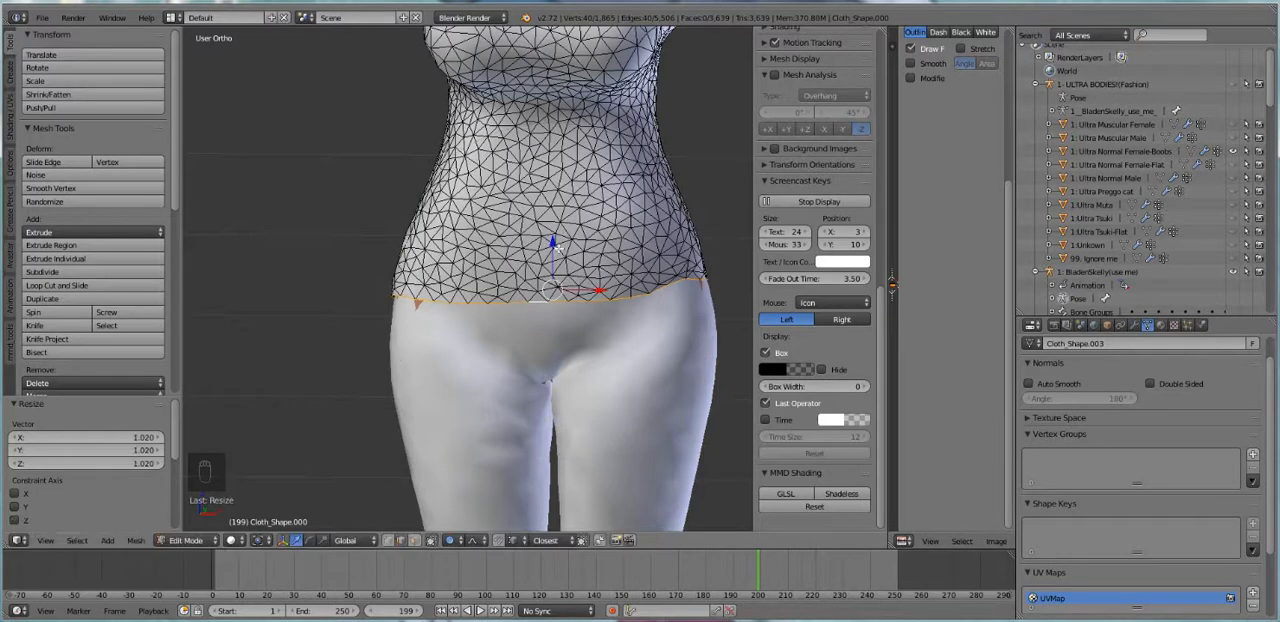
Lower the top's hem another 0.008 along Z, scale it slightly outward over the pants, and return to Object Mode
drag(553, 243, 553, 258)
key(s)
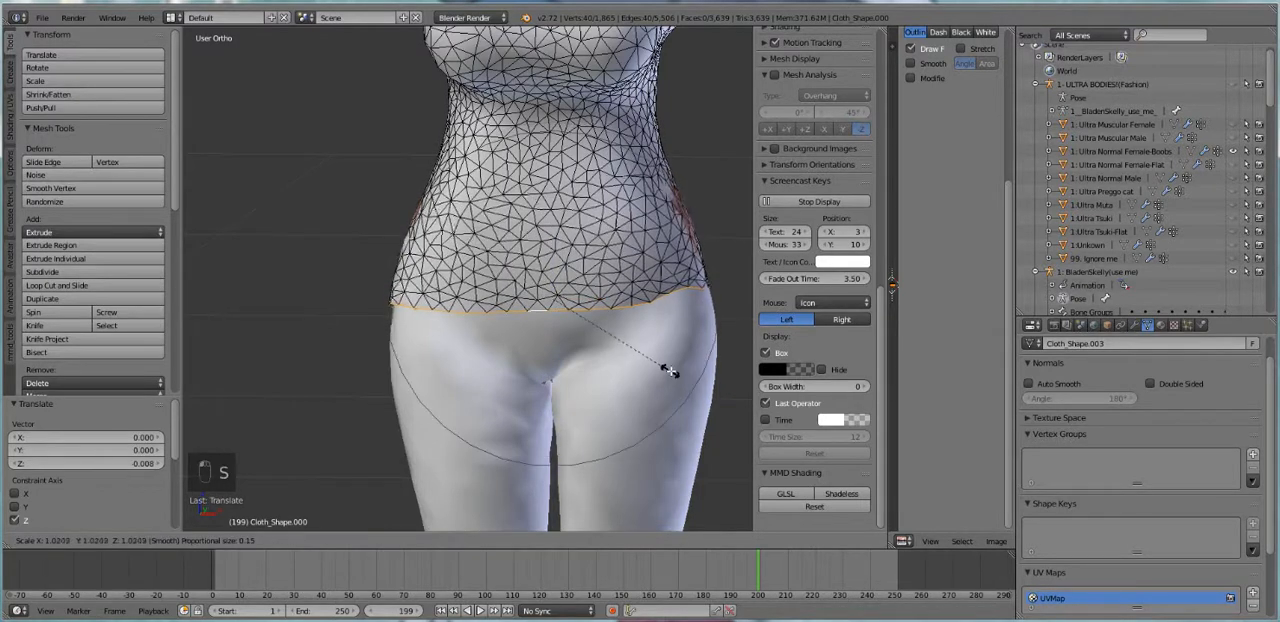
click(670, 369)
key(Tab)
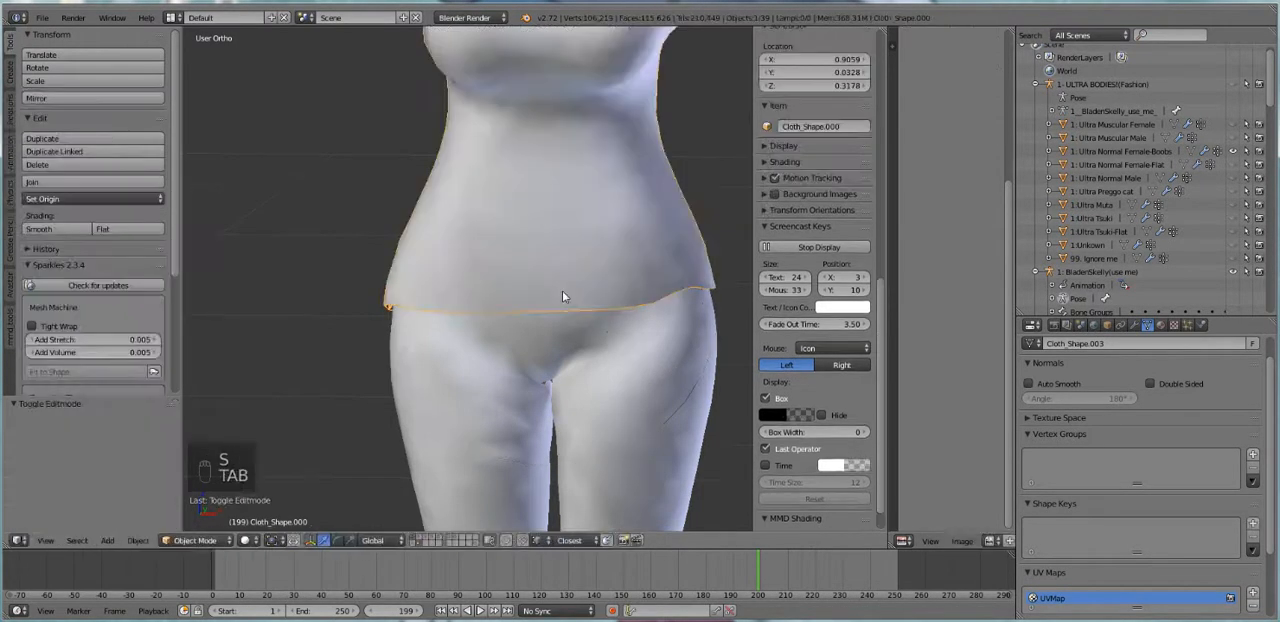
Deselect everything and examine how the reshaped top and pants fit around the hips
scroll(562, 291, down, 5)
key(a)
key(a)
mouse_move(523, 289)
middle_down()
mouse_move(677, 274)
mouse_move(714, 305)
mouse_move(620, 314)
mouse_move(531, 286)
mouse_move(537, 301)
middle_up()
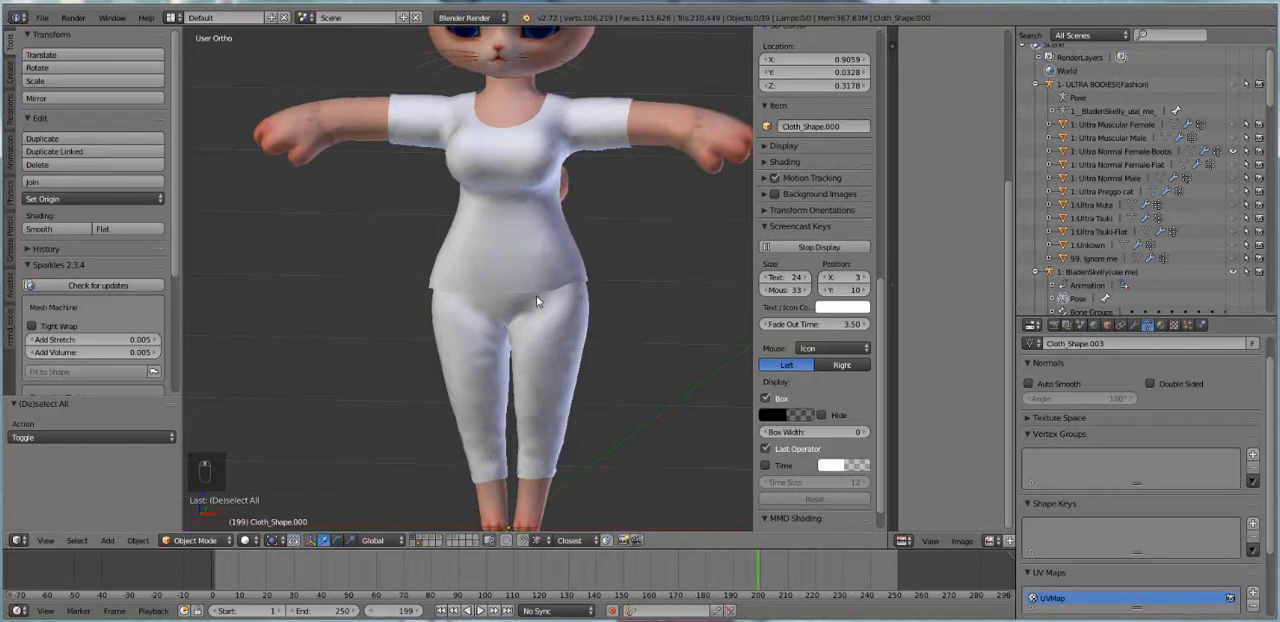
scroll(538, 290, up, 2)
right_click(557, 278)
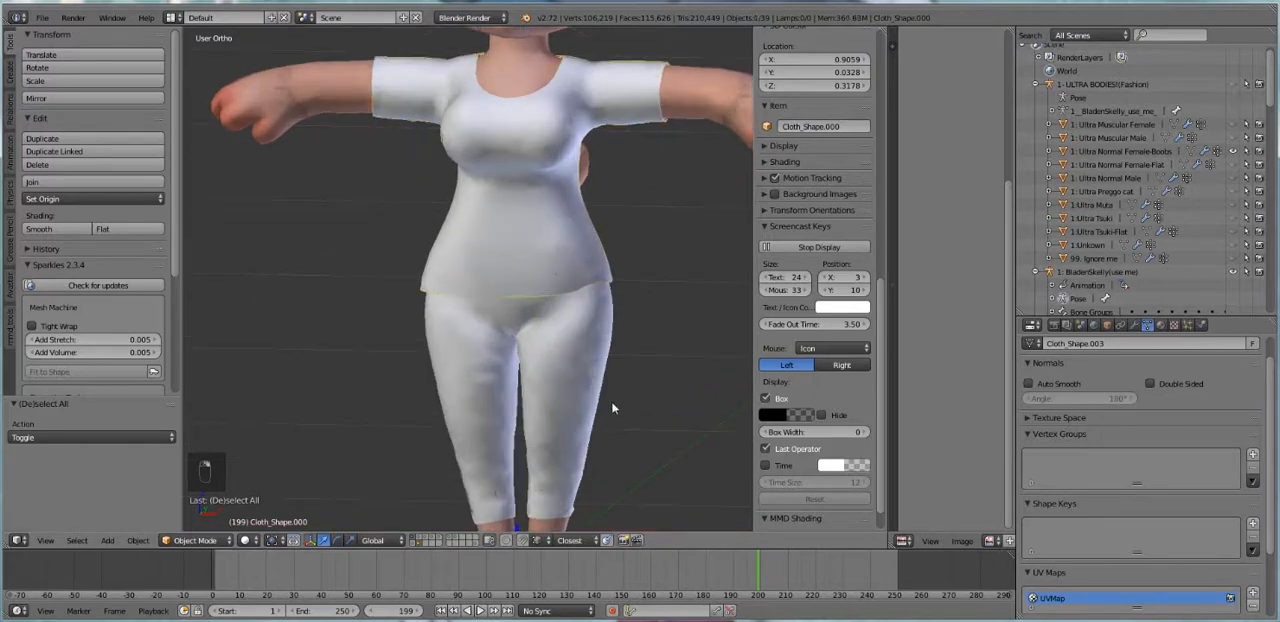
right_click(584, 290)
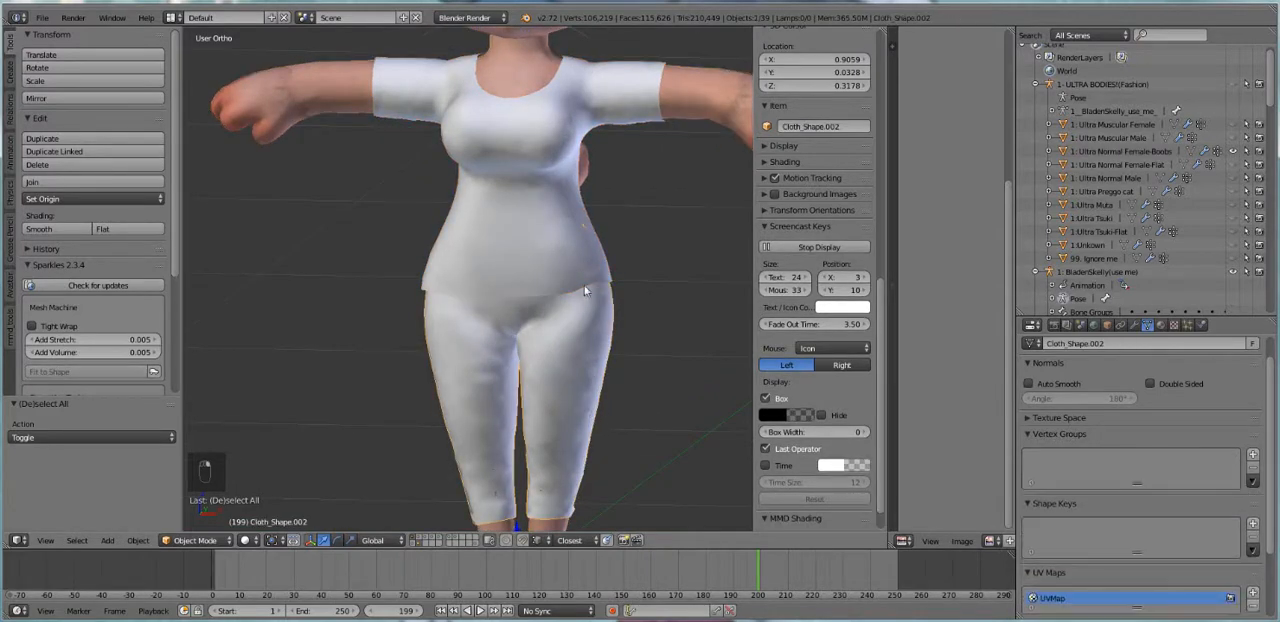
Start a Wavefront OBJ export of only the top, including its UVs and materials
right_click(615, 275)
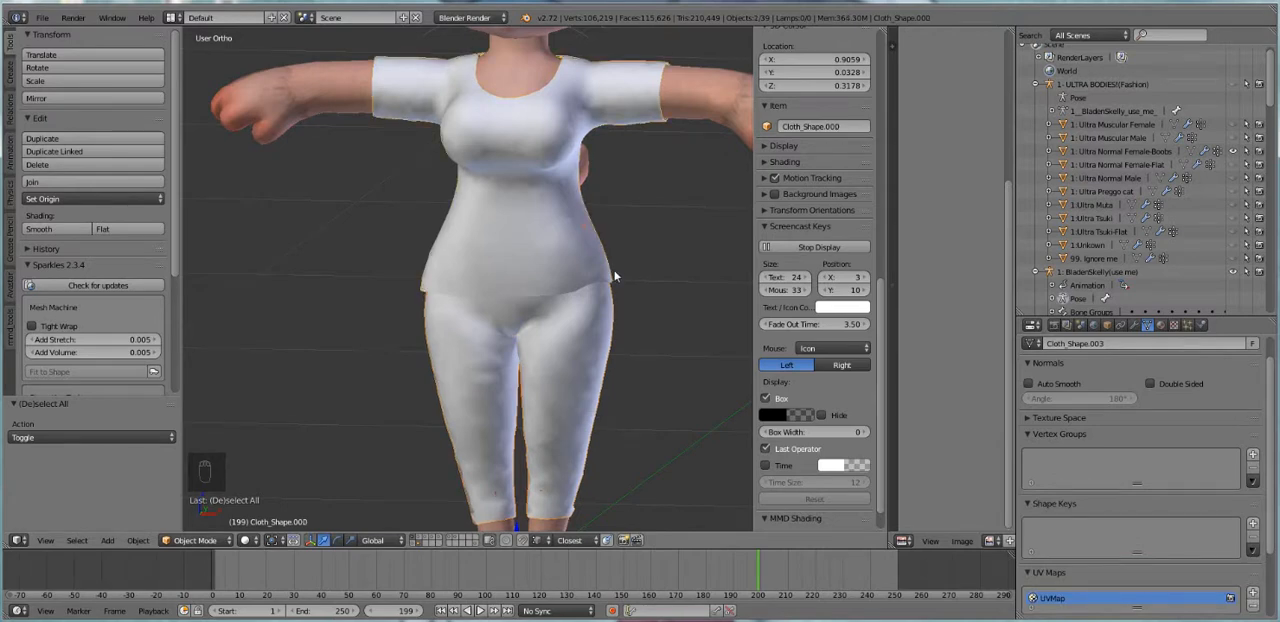
right_click(613, 276)
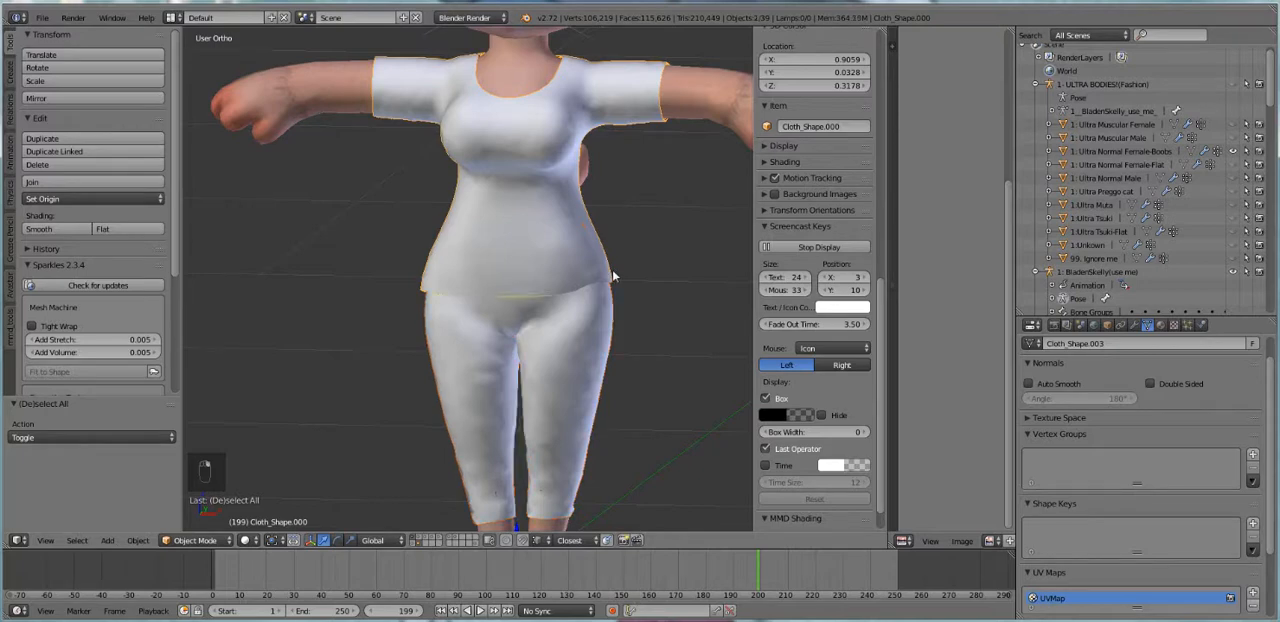
click(42, 18)
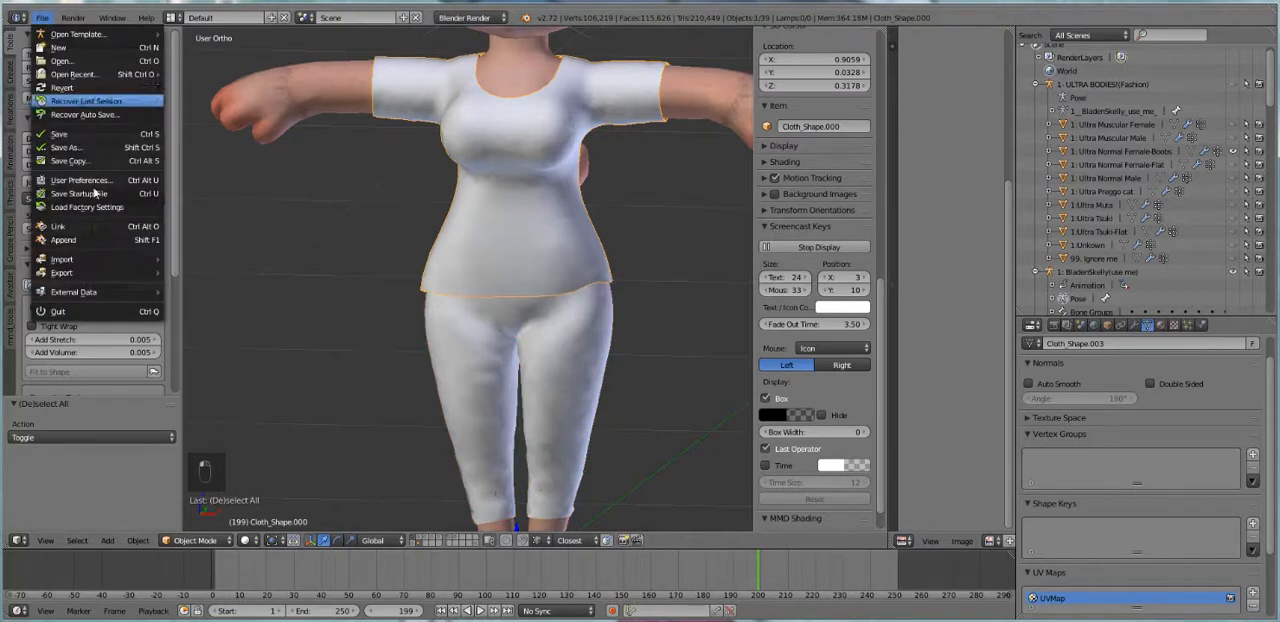
mouse_move(100, 272)
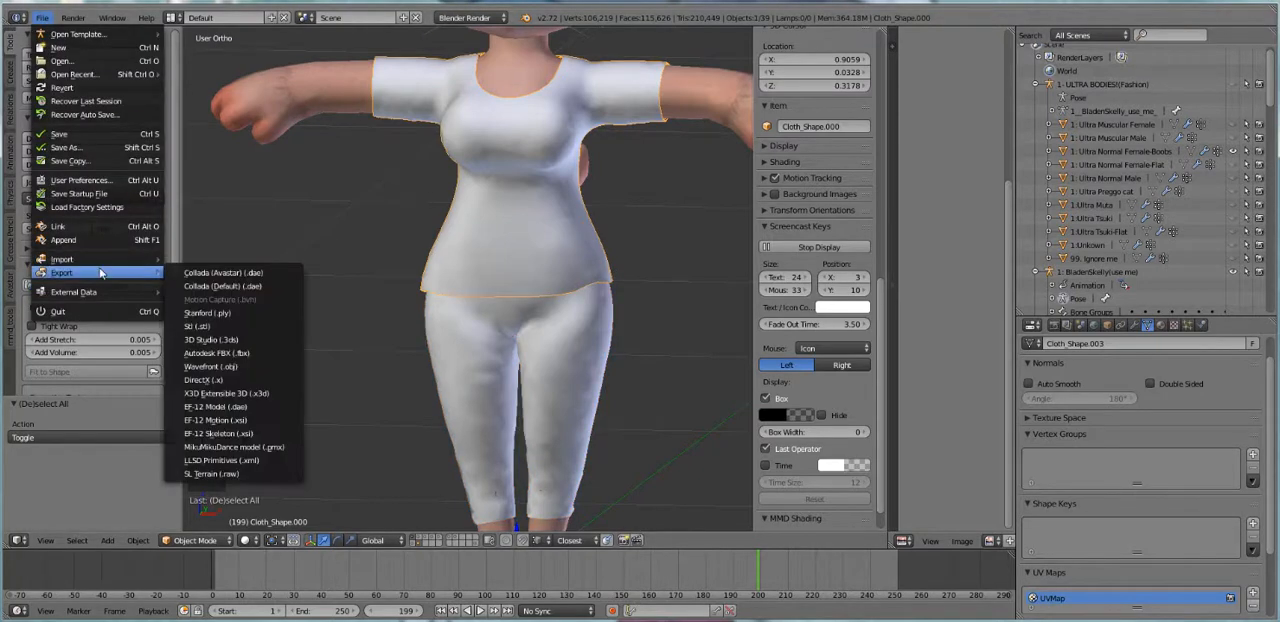
click(222, 366)
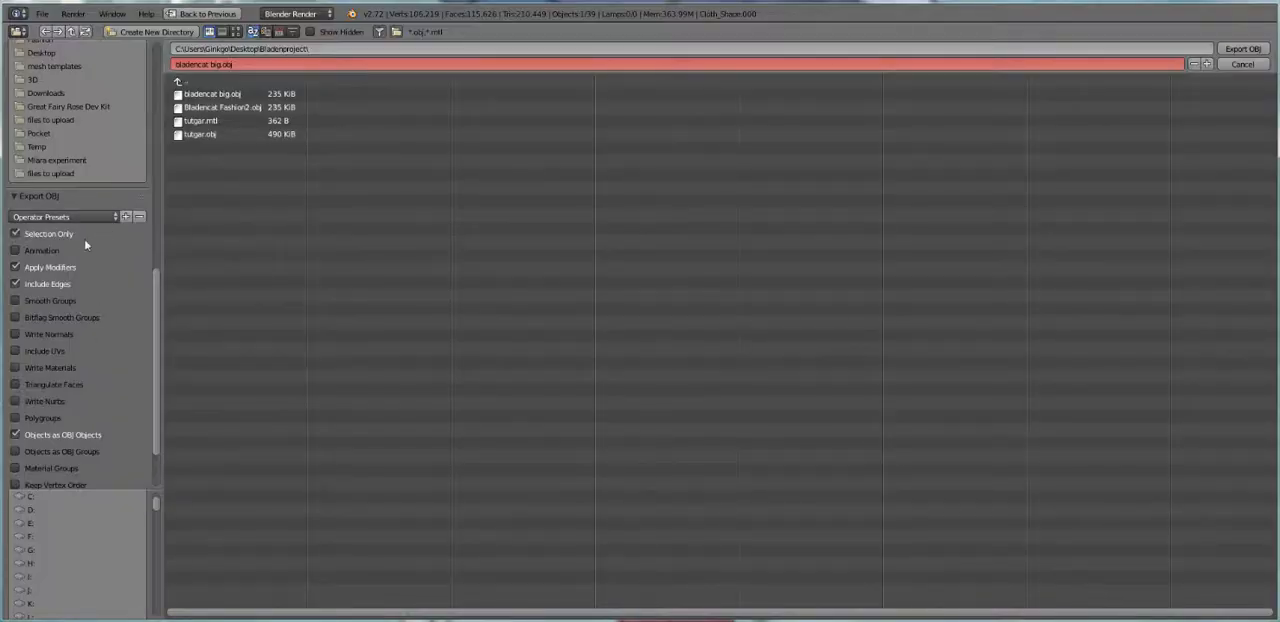
click(66, 334)
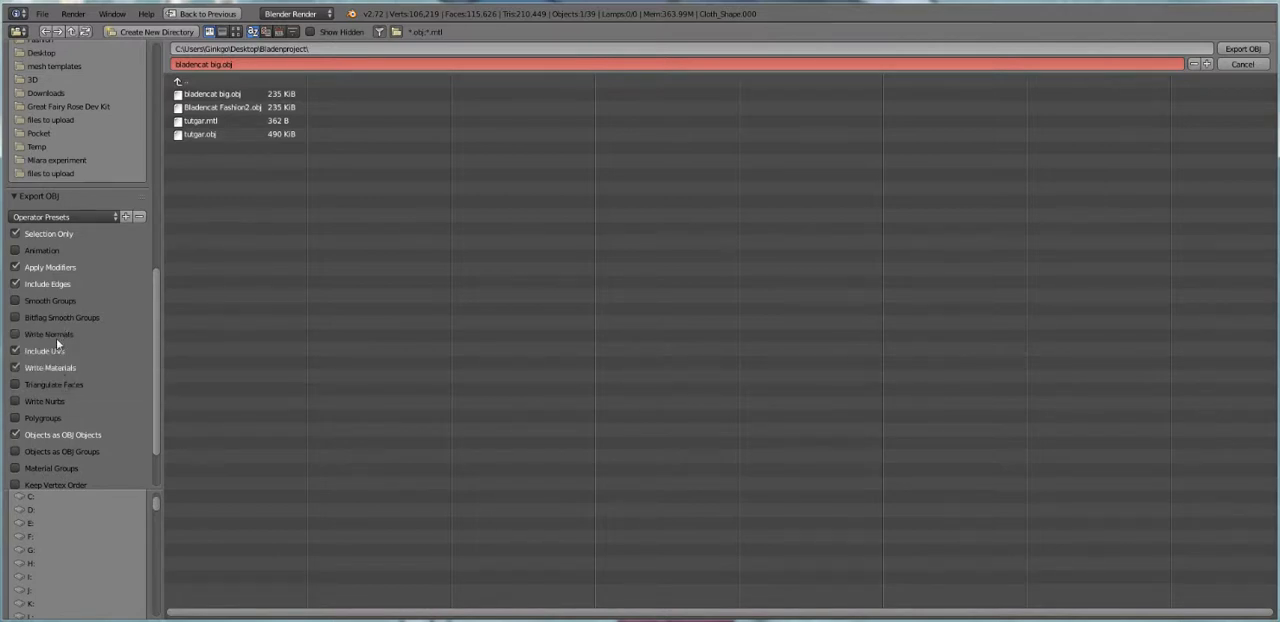
click(40, 366)
Name the export file untopshirt.obj and save it in the Bladenproject folder
click(646, 66)
text(untopshirt)
key(Return)
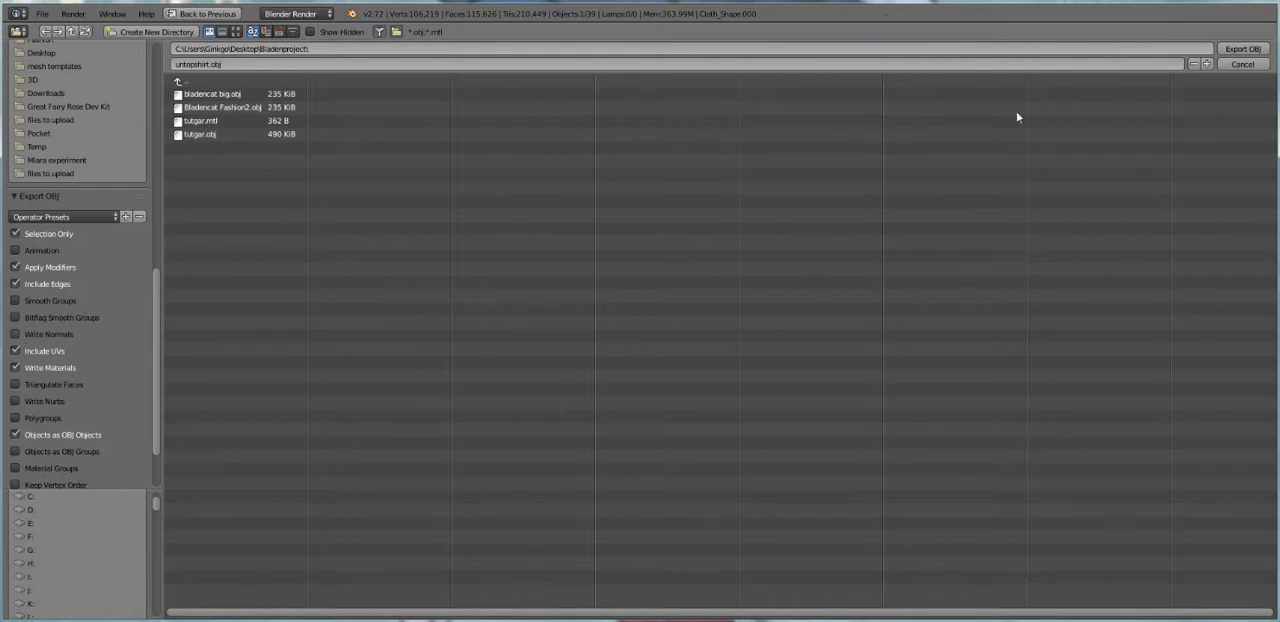
click(1242, 48)
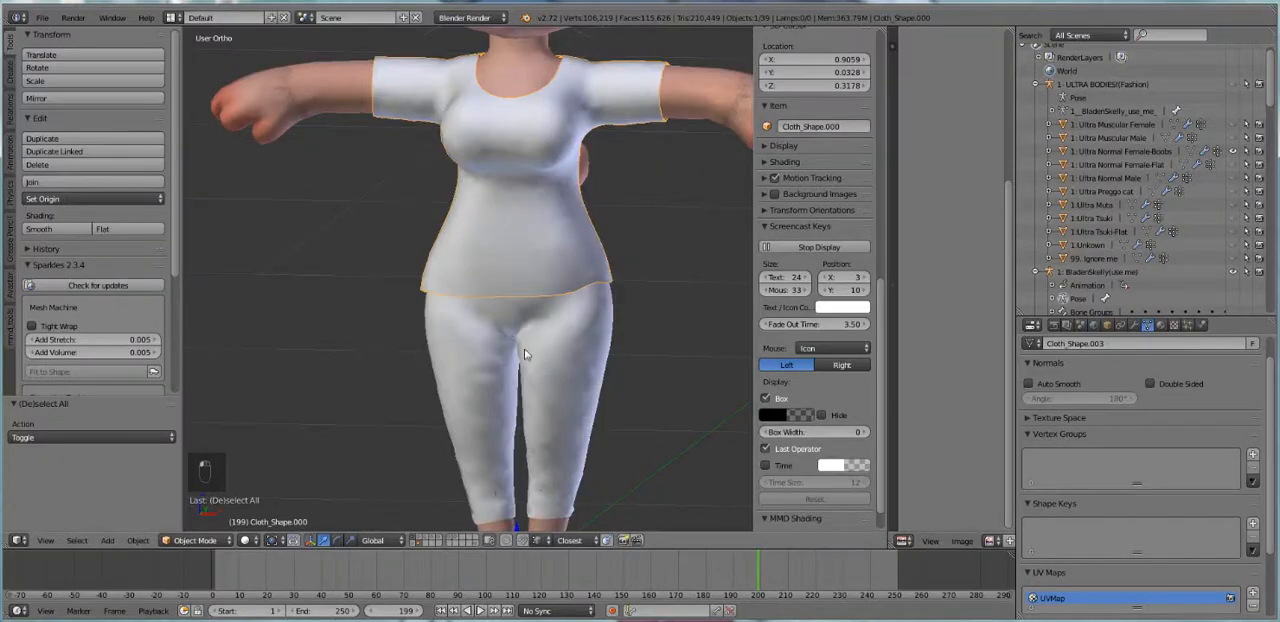
Export the pants as Wavefront OBJ to untopshirt1.obj in the Bladenproject folder with the same options
right_click(527, 353)
click(42, 17)
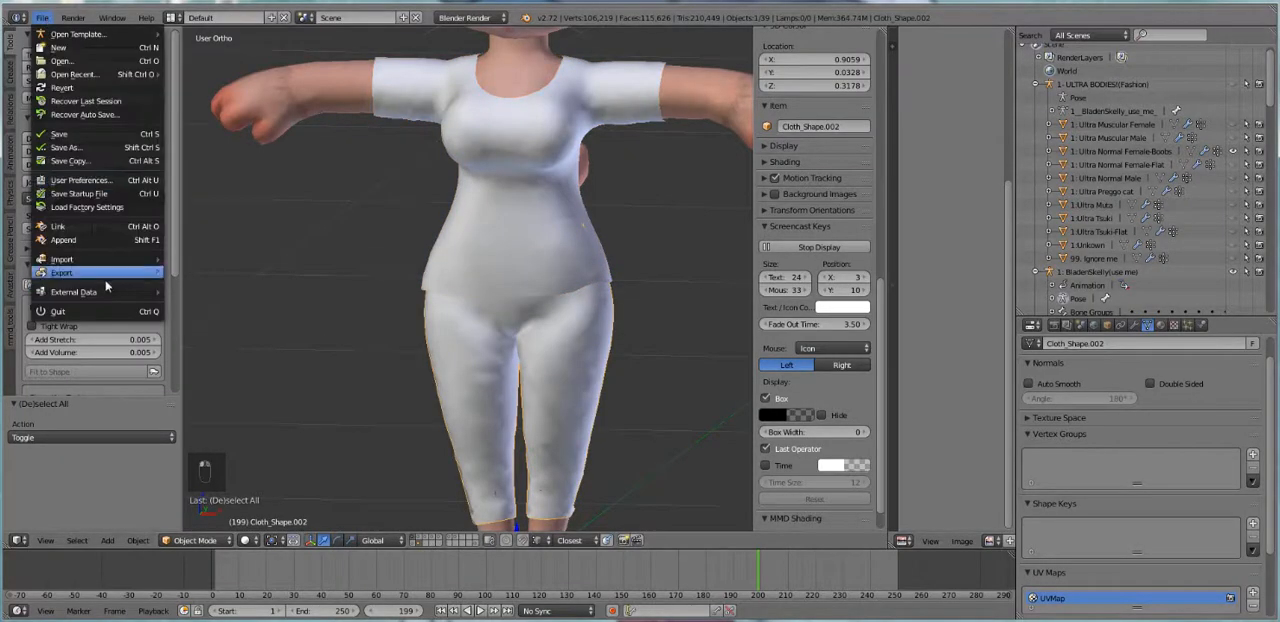
mouse_move(107, 278)
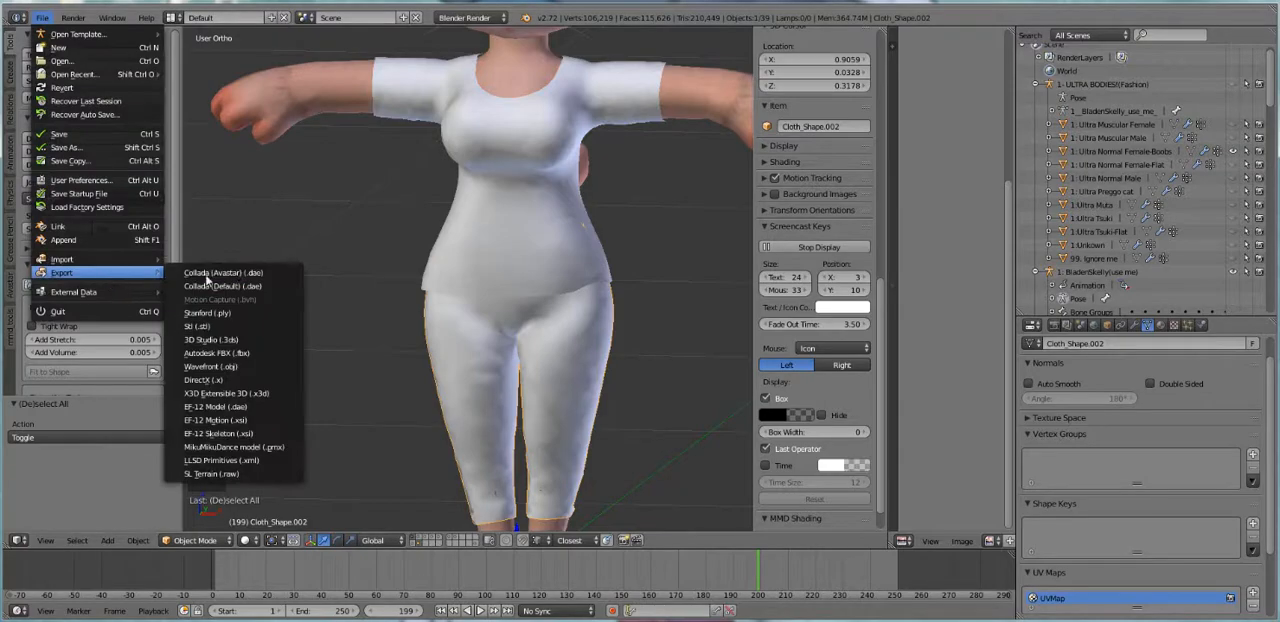
click(225, 372)
click(207, 161)
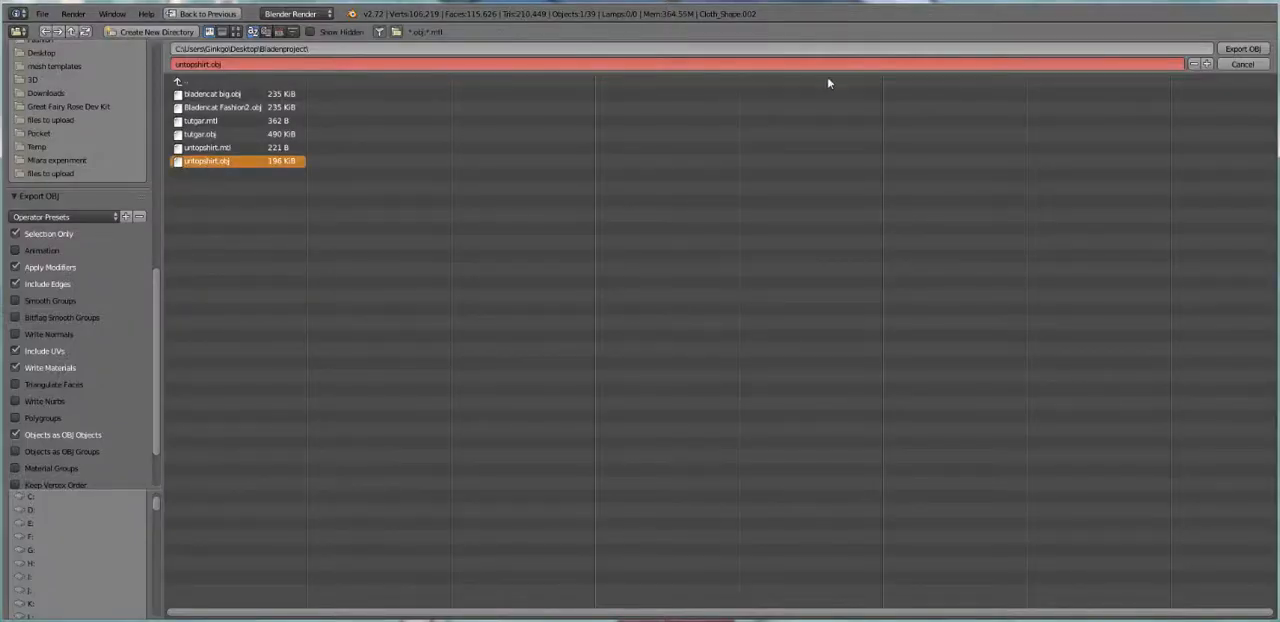
click(1242, 48)
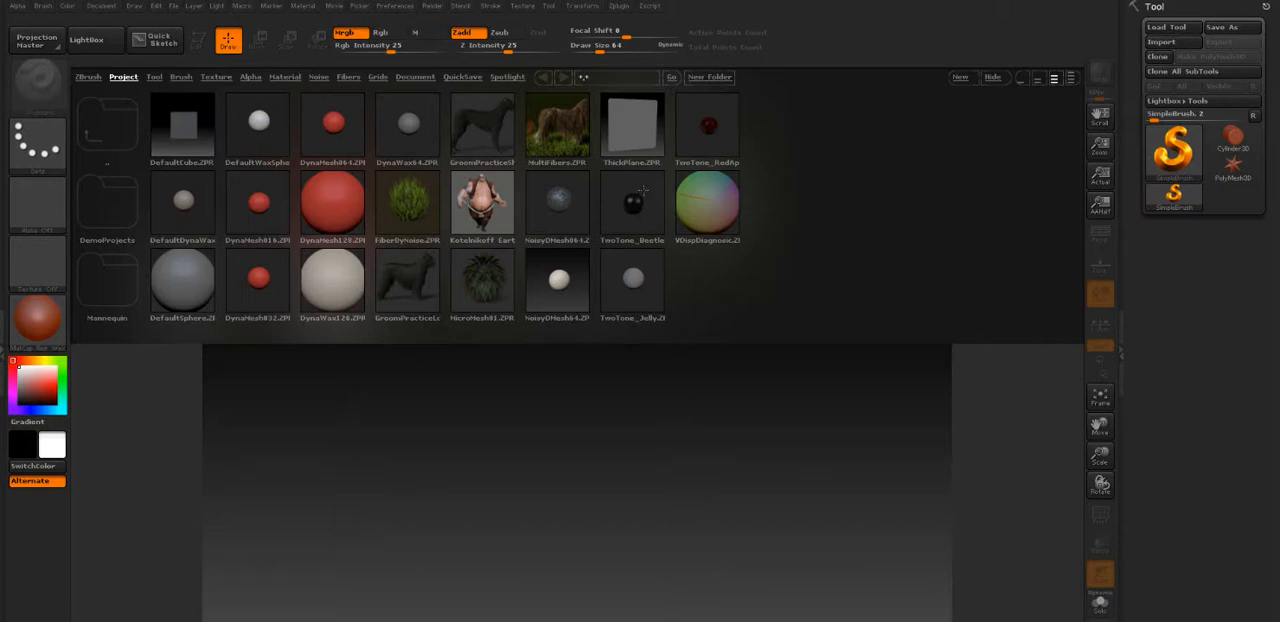
Import untopshirt.obj from the Bladenproject folder on the Desktop and draw the shirt in the upper part of the canvas
click(994, 78)
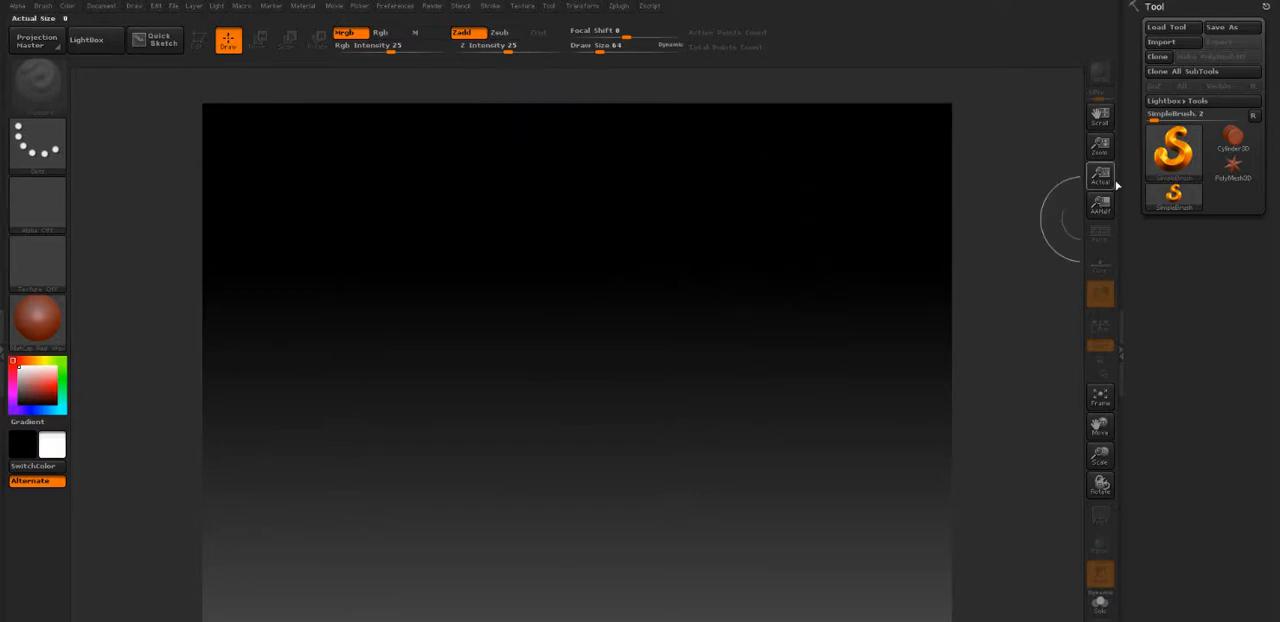
click(1161, 42)
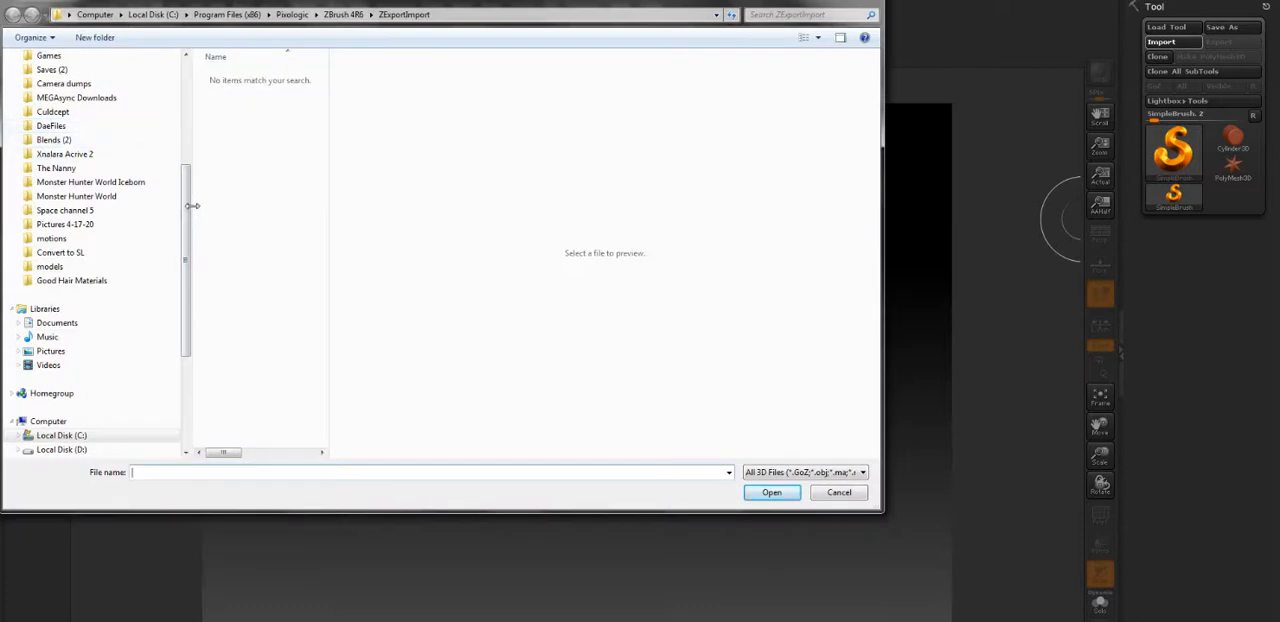
drag(186, 213, 185, 100)
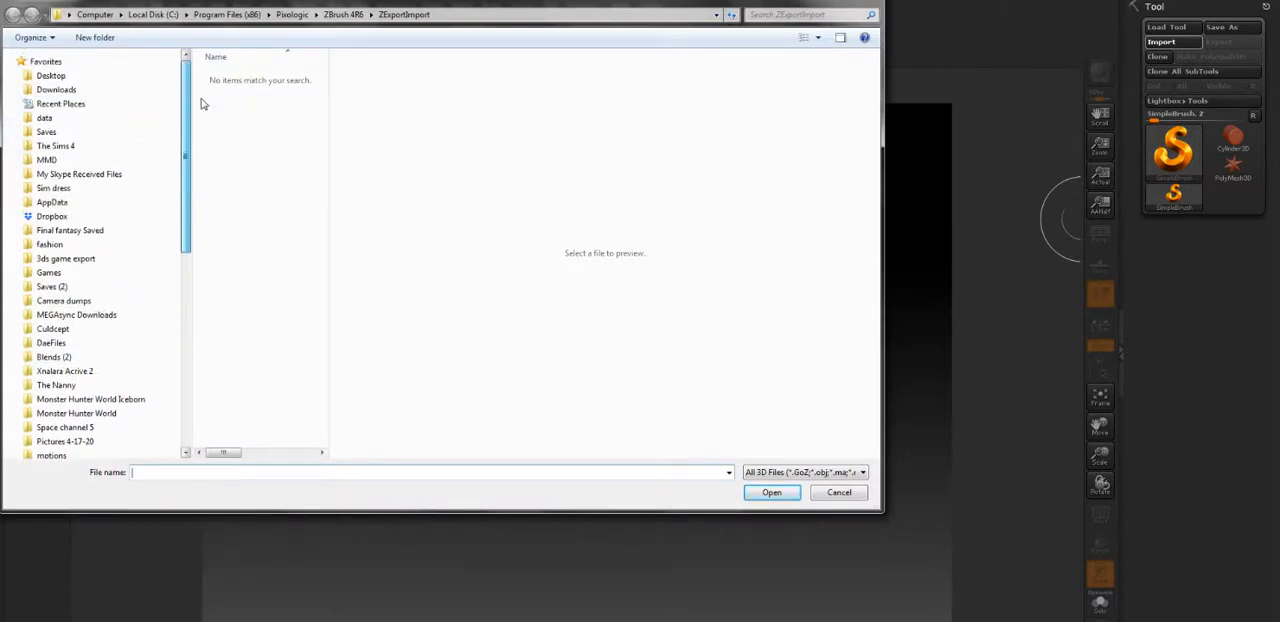
click(70, 76)
drag(330, 211, 517, 211)
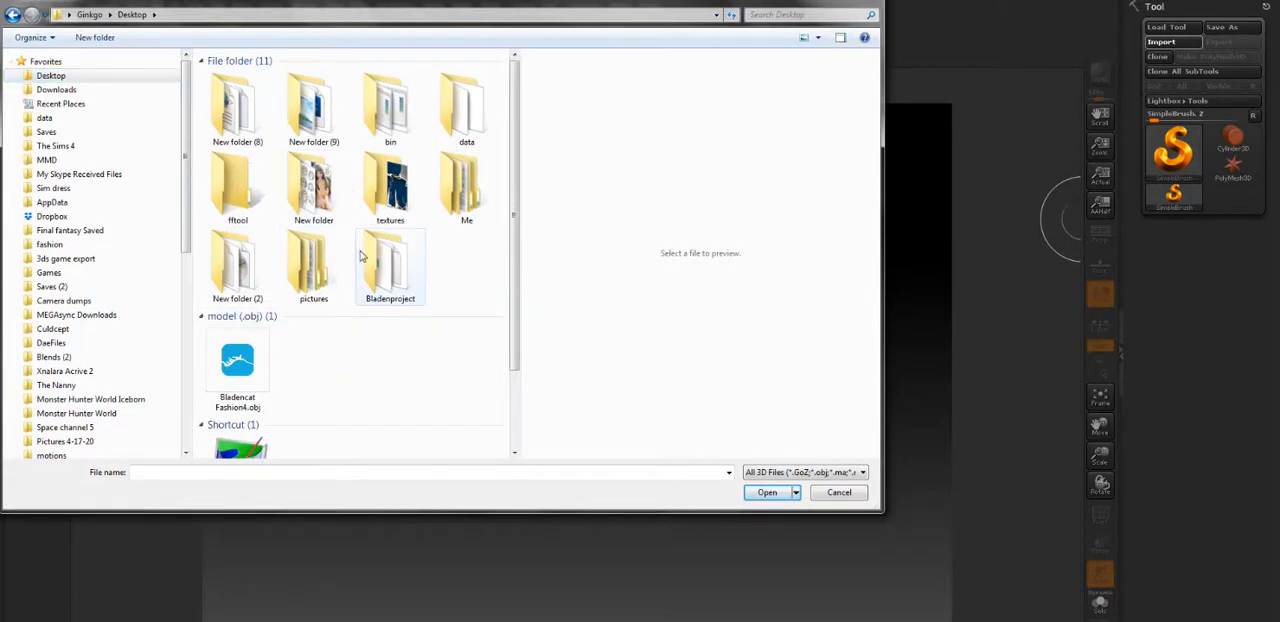
double_click(398, 268)
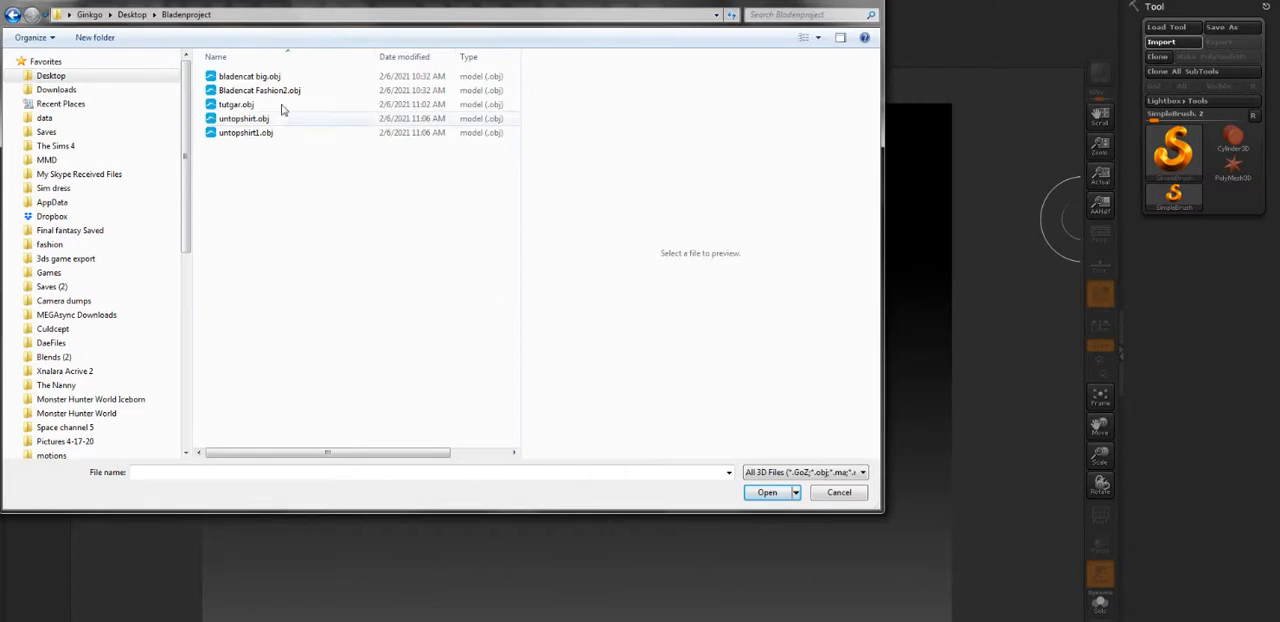
click(253, 122)
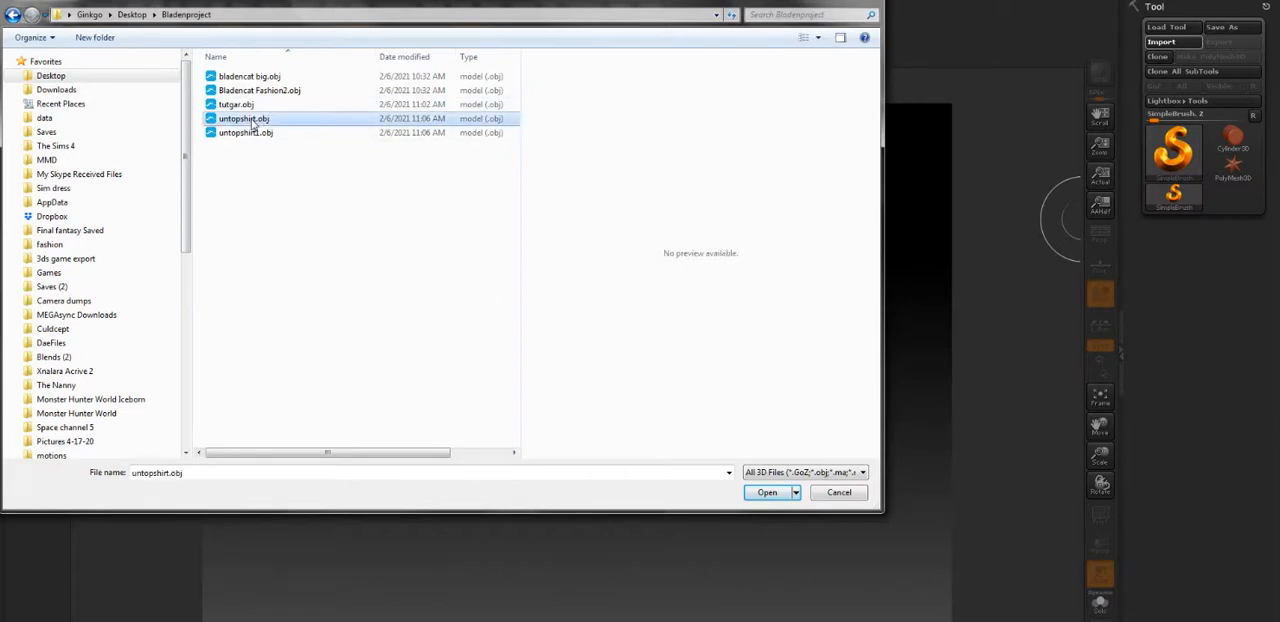
double_click(253, 122)
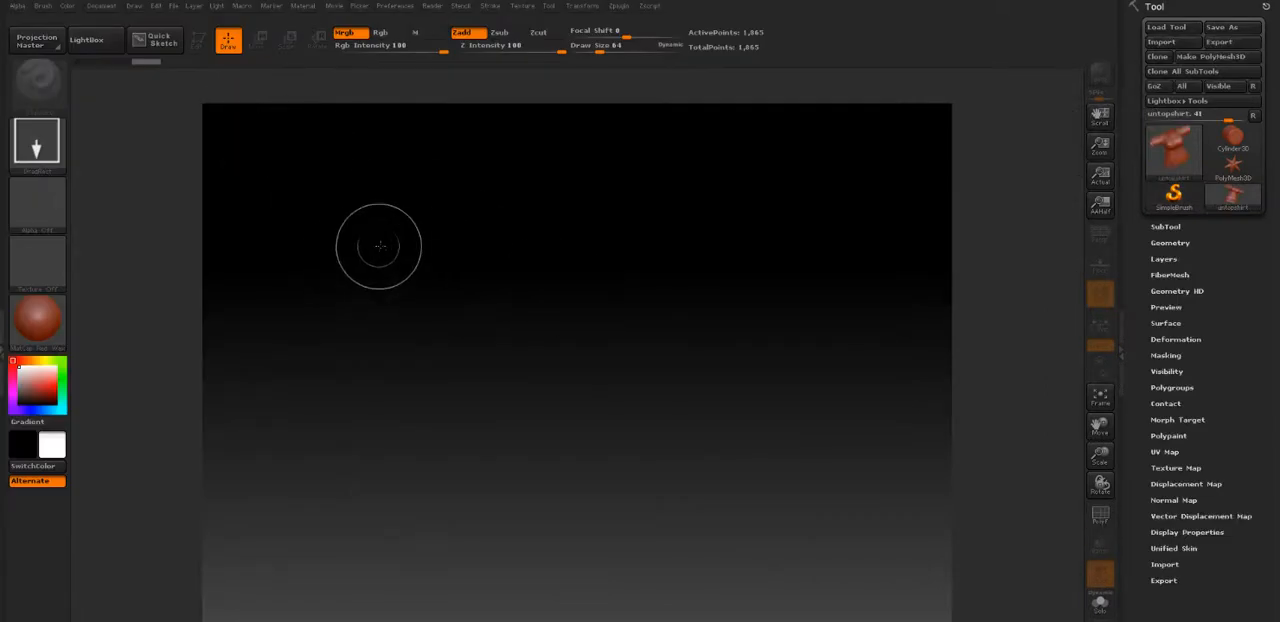
drag(380, 245, 388, 338)
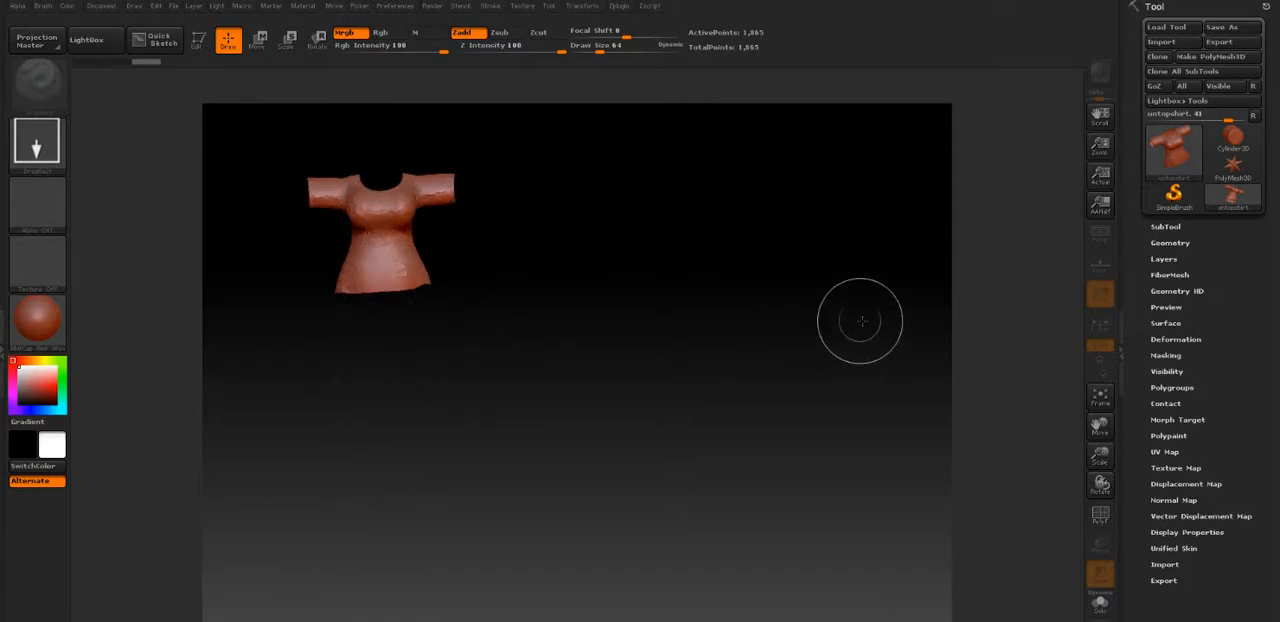
Apply Auto Groups With UV to the shirt, ZRemesh it with FreezeGroups on, and draw the remeshed version beside the original
click(1172, 387)
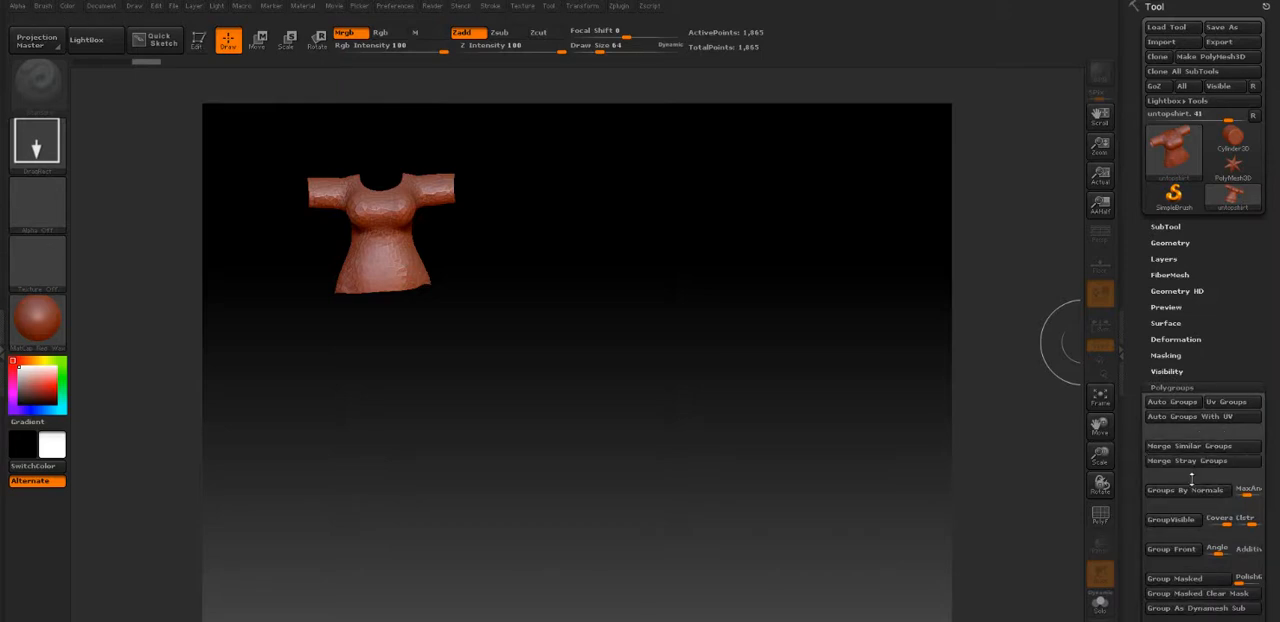
click(1206, 420)
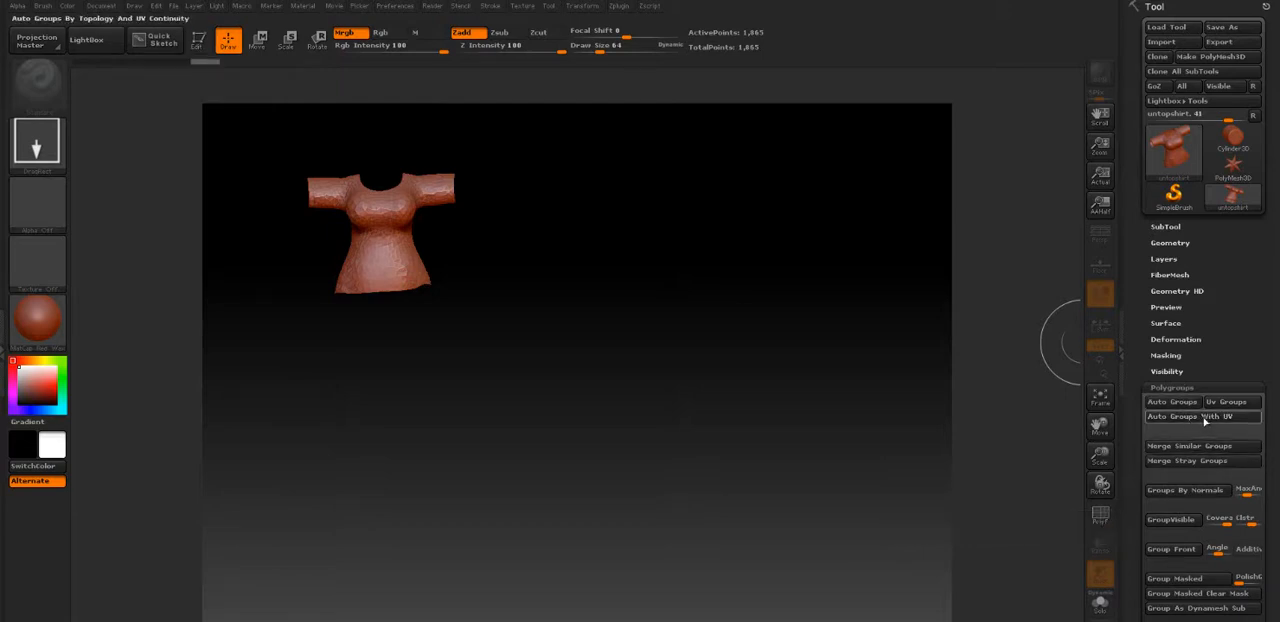
click(1184, 243)
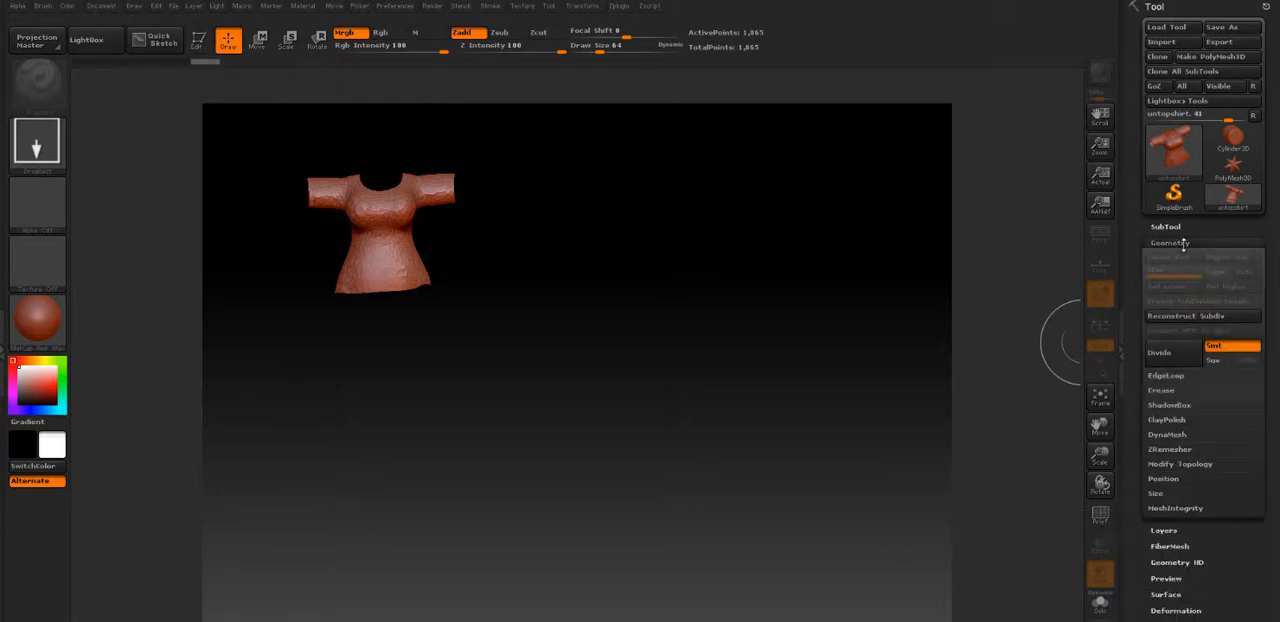
click(1180, 452)
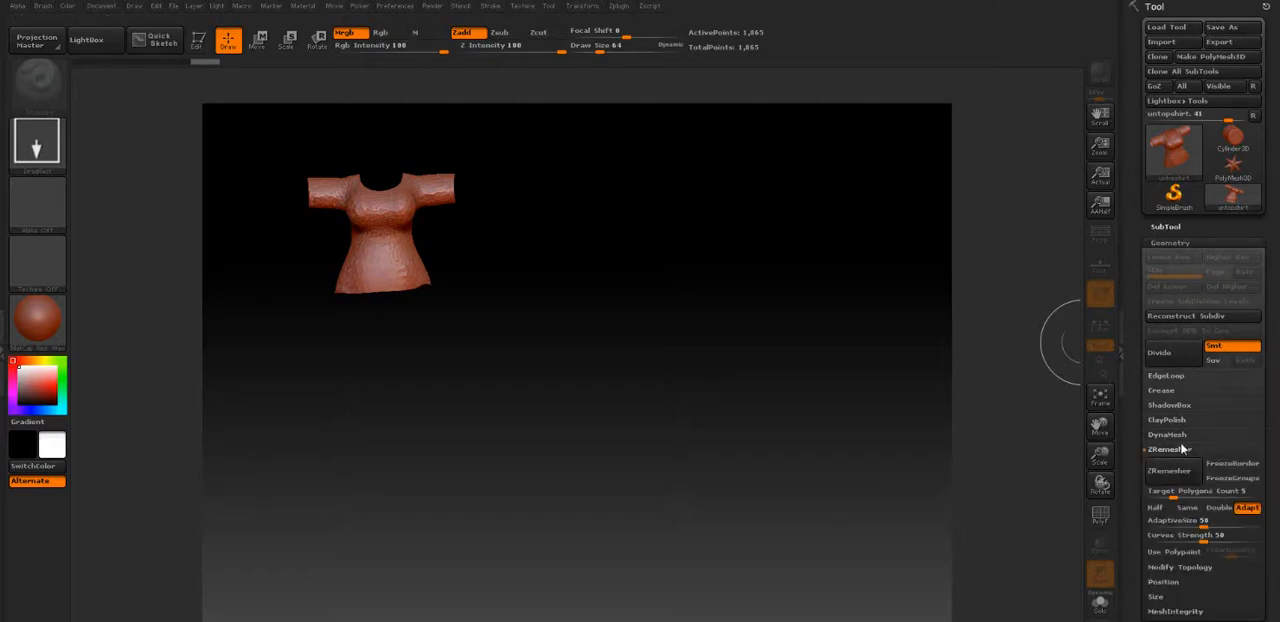
click(1228, 480)
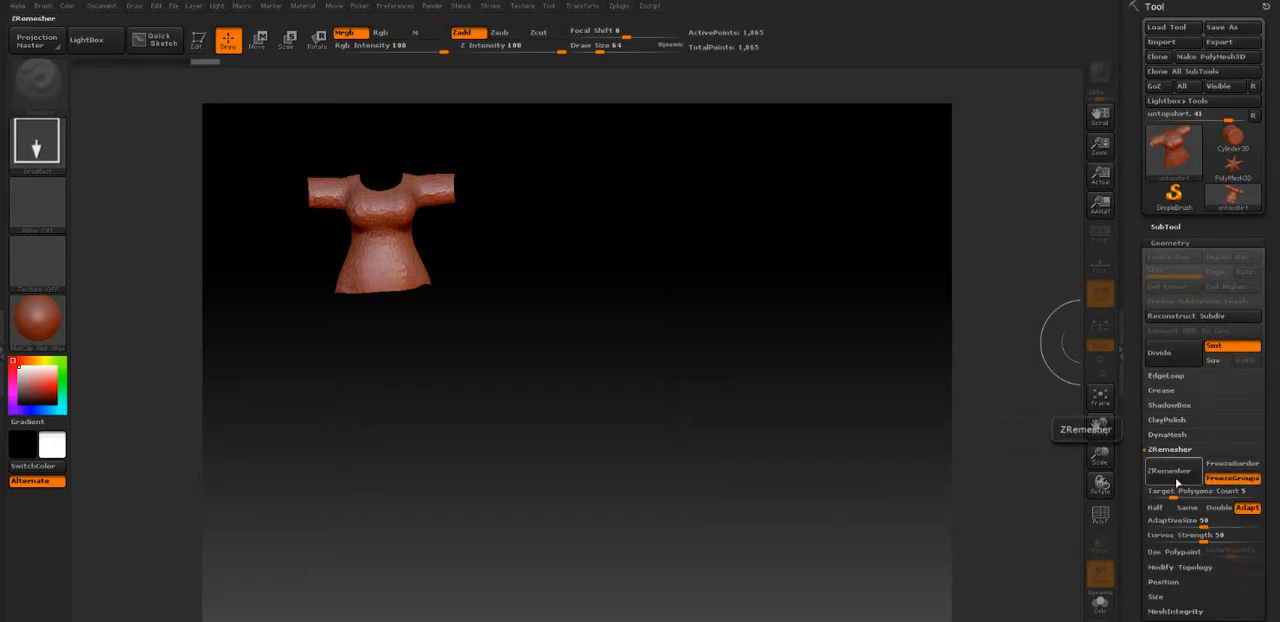
click(1176, 483)
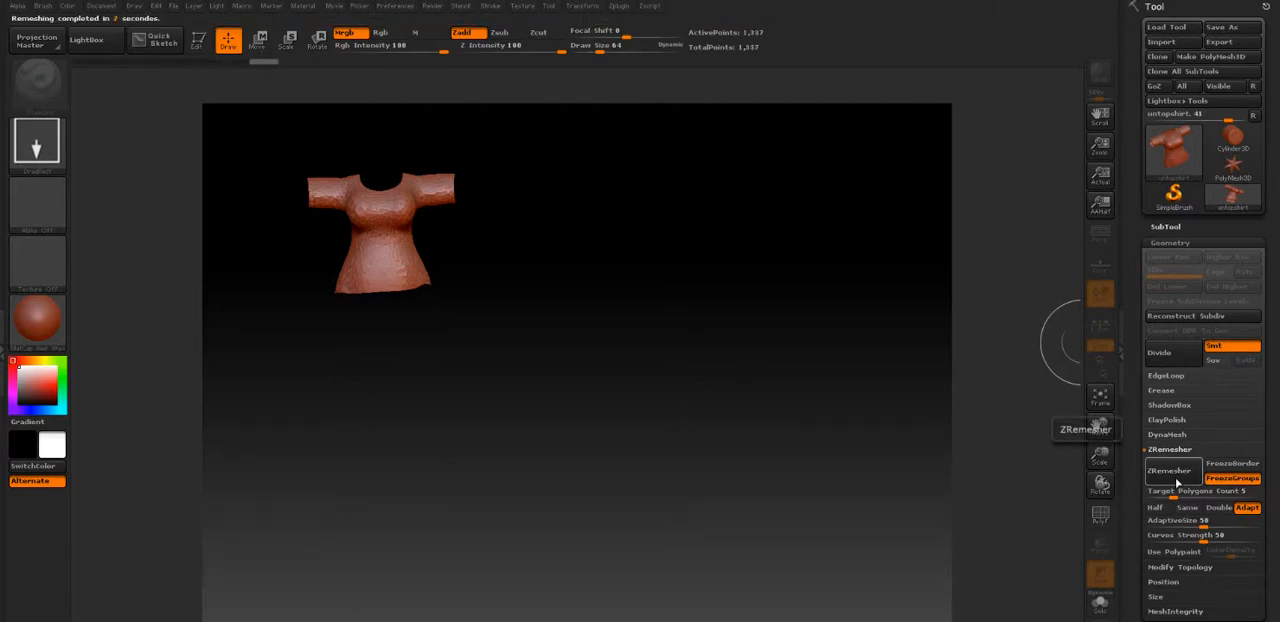
drag(531, 232, 533, 313)
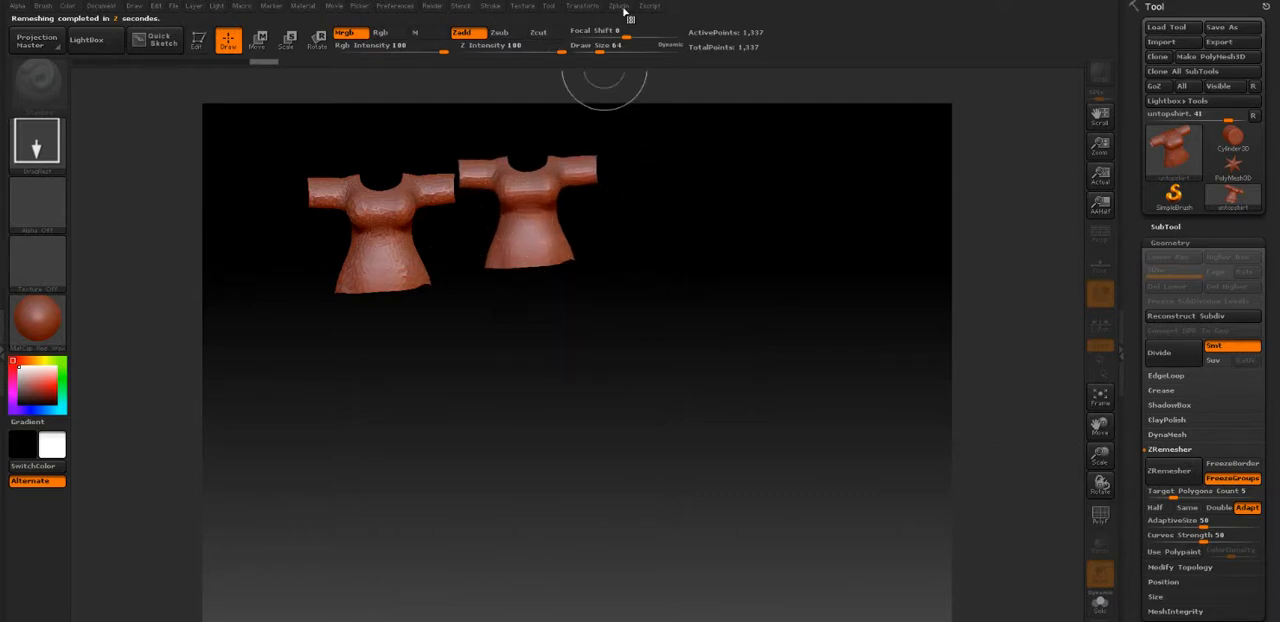
Run Unwrap All on the remeshed shirt in UV Master with Symmetry off and Polygroups on, and draw the unwrapped version beside the other two
click(621, 7)
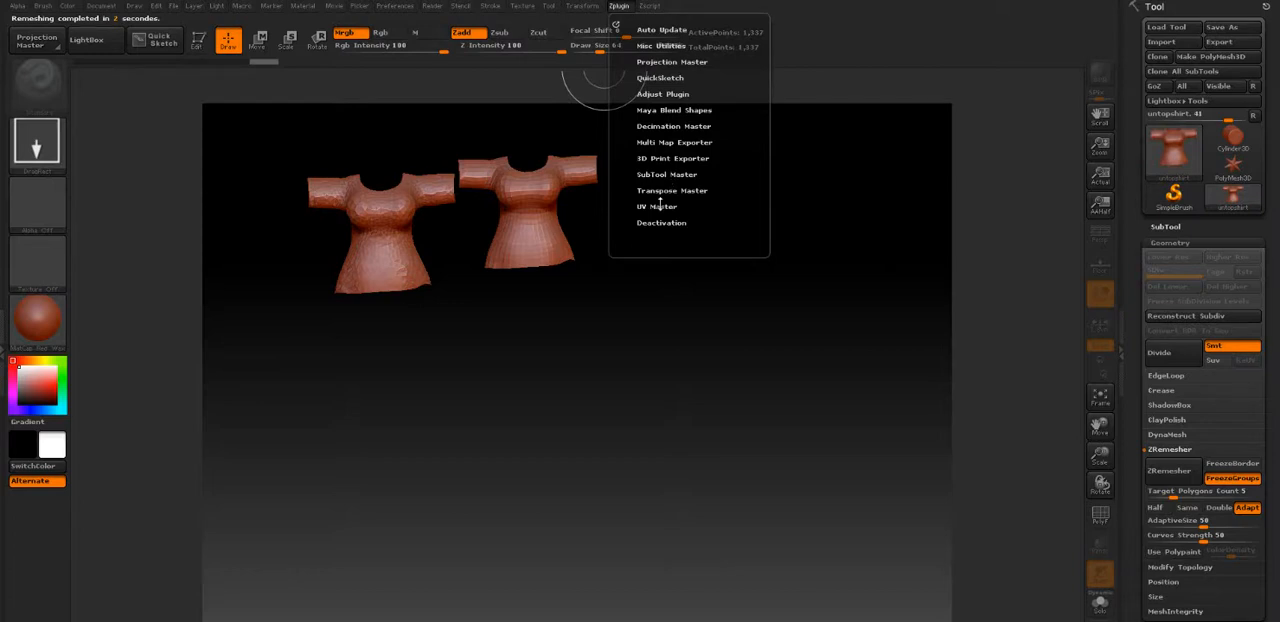
click(659, 206)
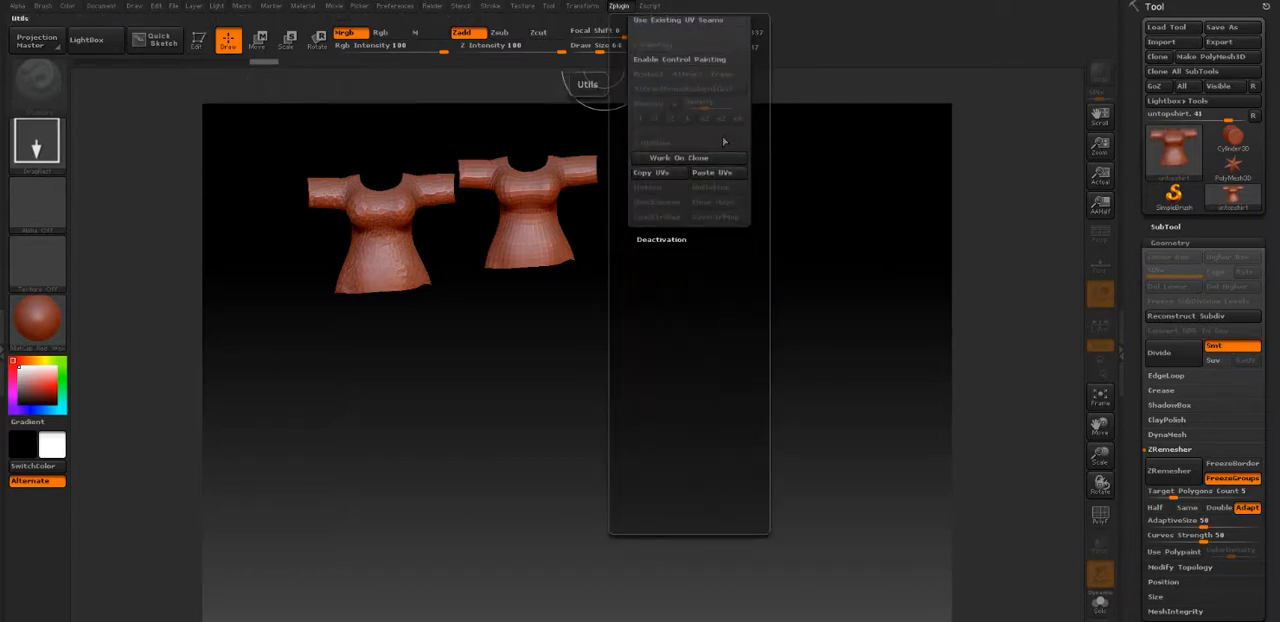
drag(723, 133, 722, 237)
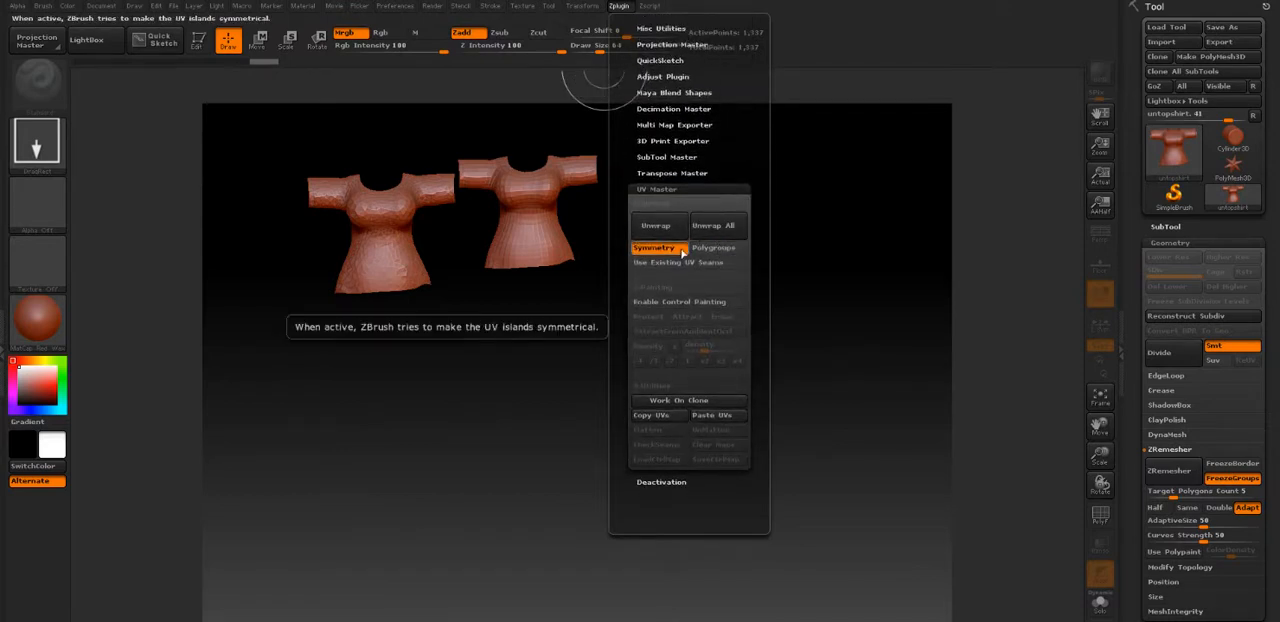
click(680, 250)
click(708, 251)
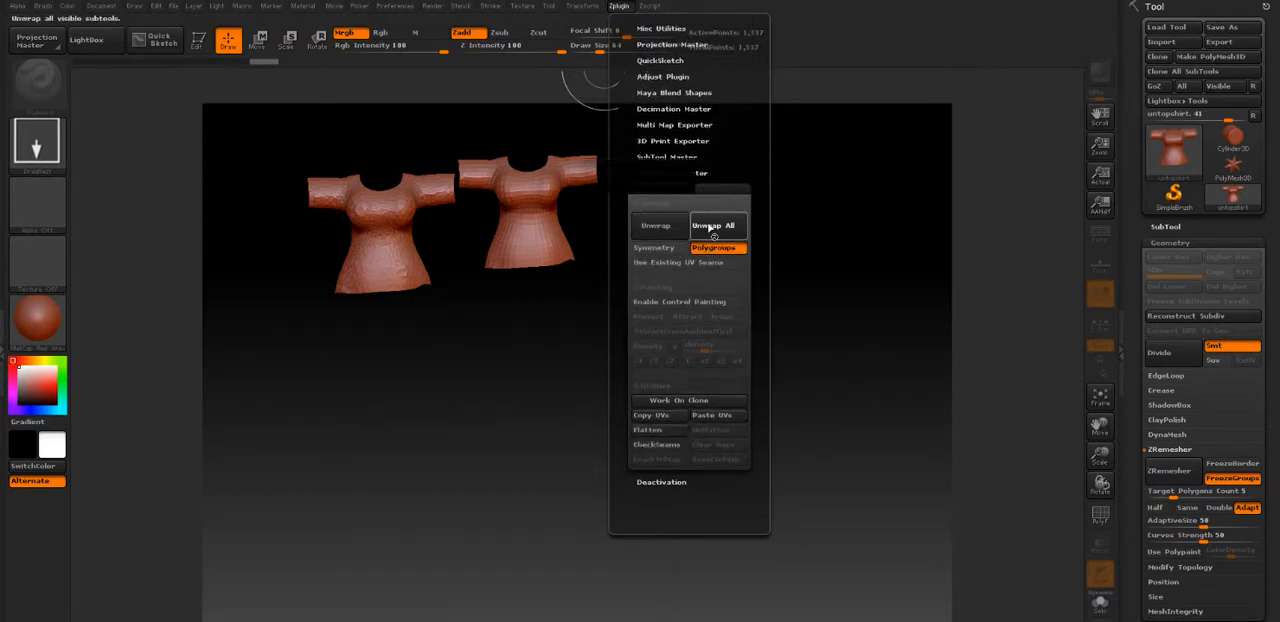
click(710, 226)
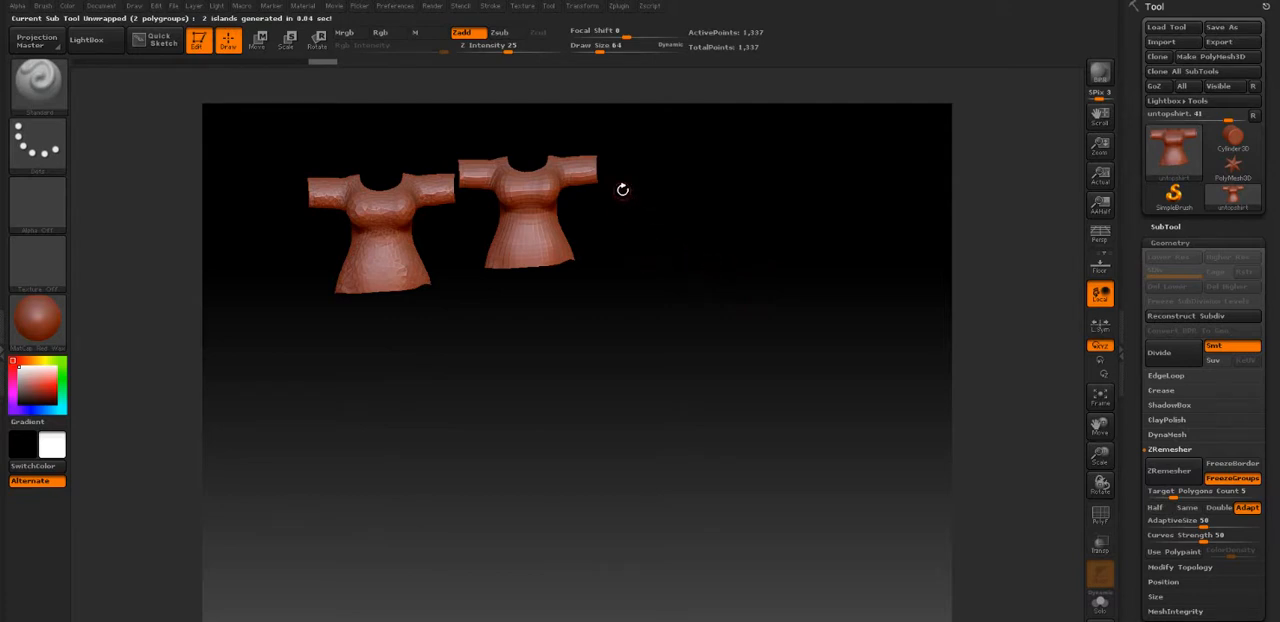
mouse_move(691, 201)
mouse_down()
mouse_move(688, 247)
mouse_move(690, 195)
mouse_up()
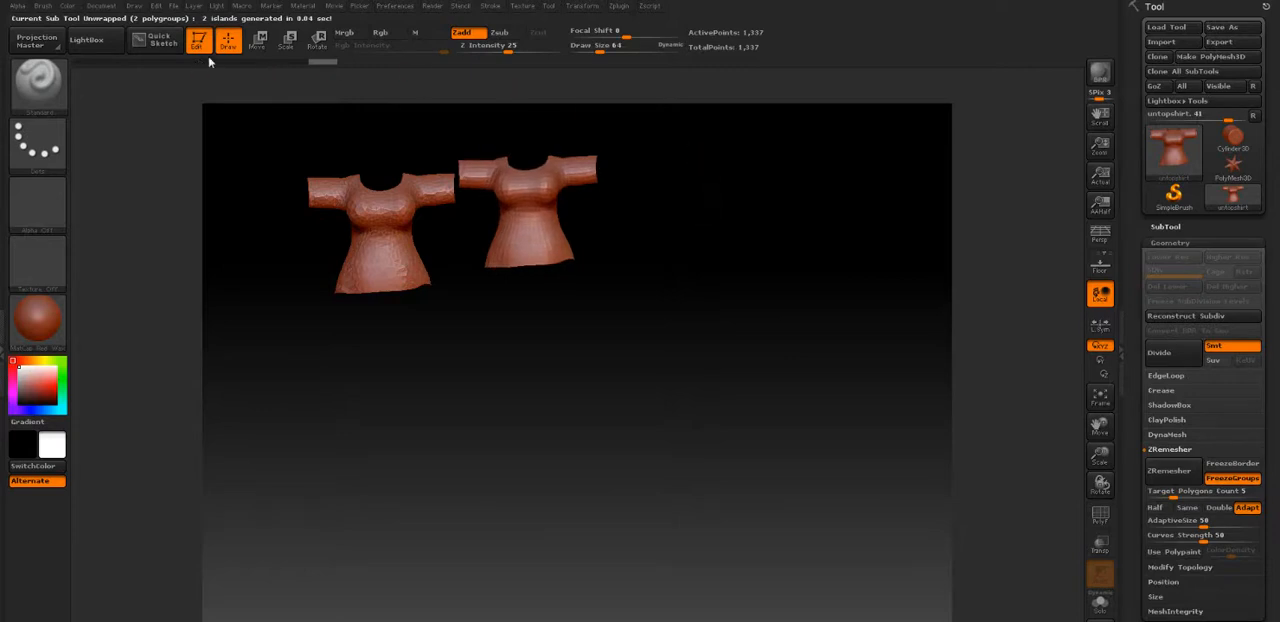
click(198, 40)
drag(708, 224, 689, 342)
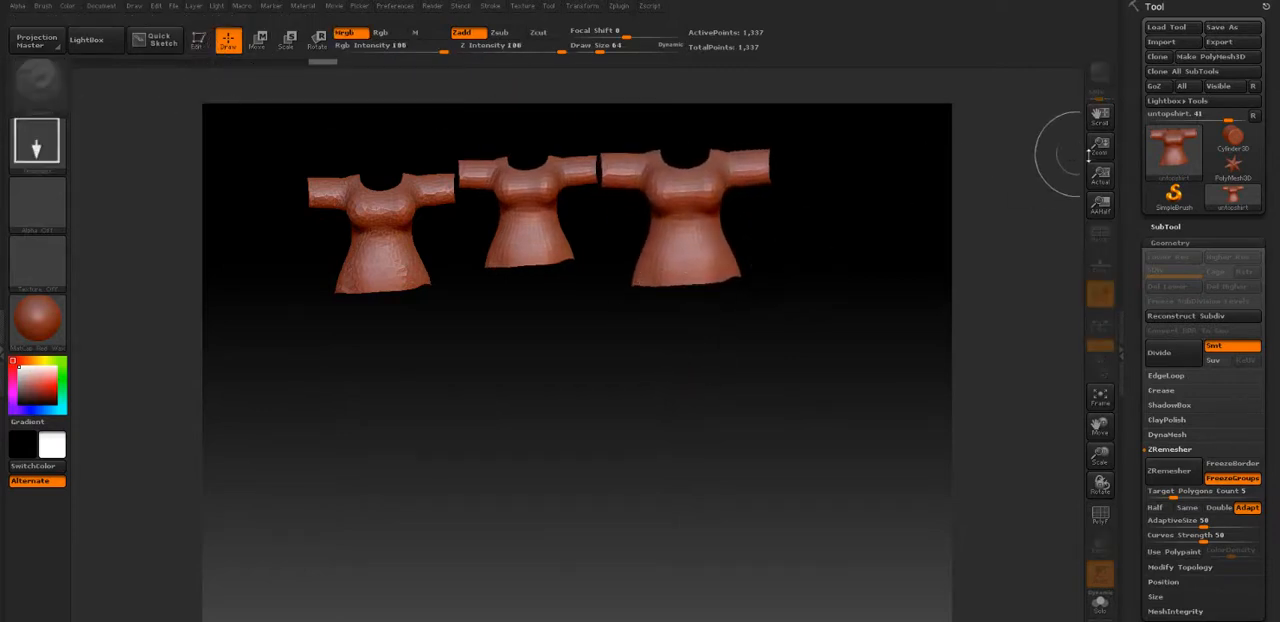
Export the remeshed, unwrapped shirt in OBJ format to the Bladenproject folder as "remeshed shirt"
click(1221, 47)
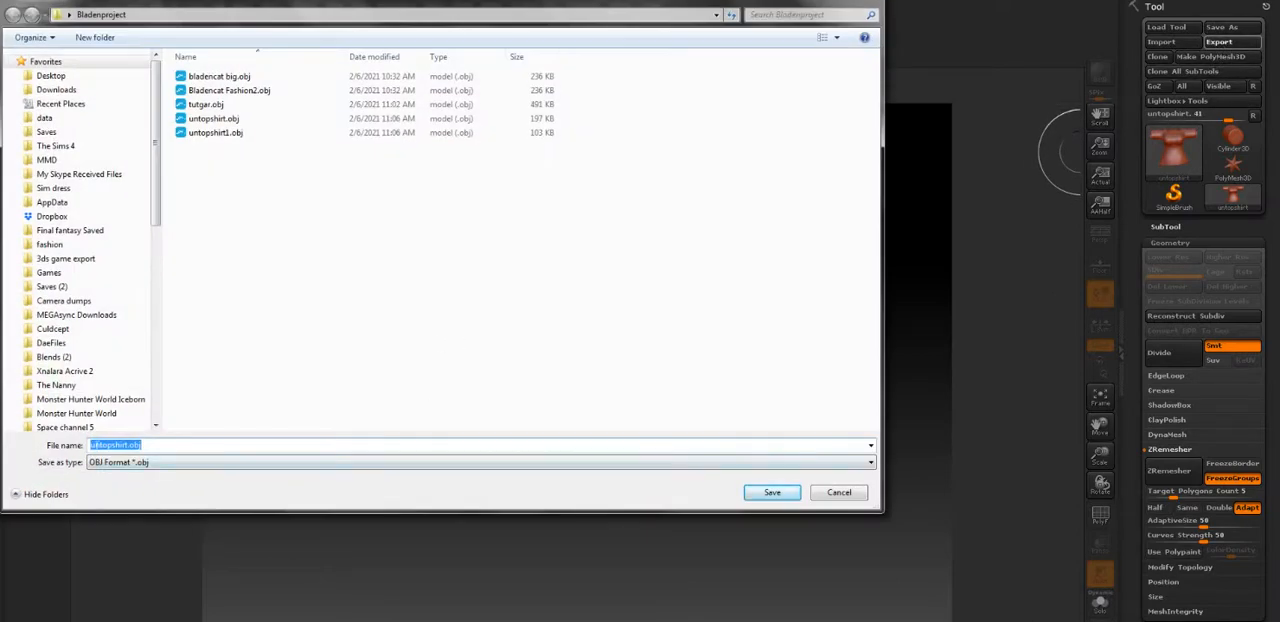
click(124, 444)
key(ctrl+a)
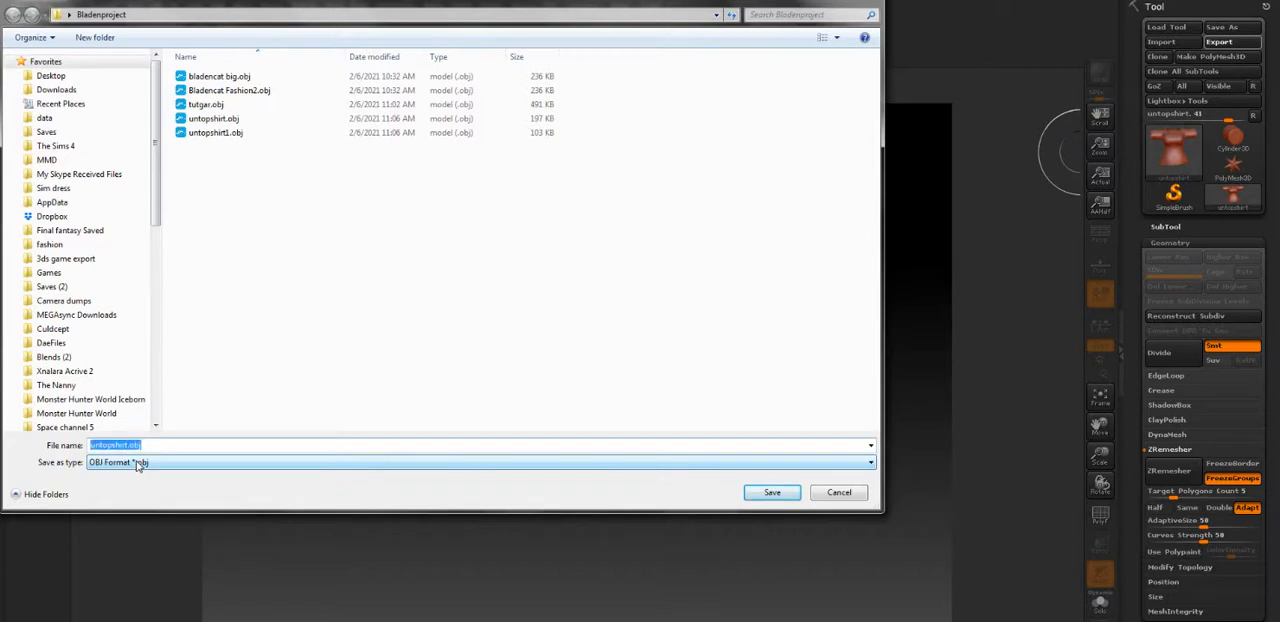
text(remeshed shir)
key(Return)
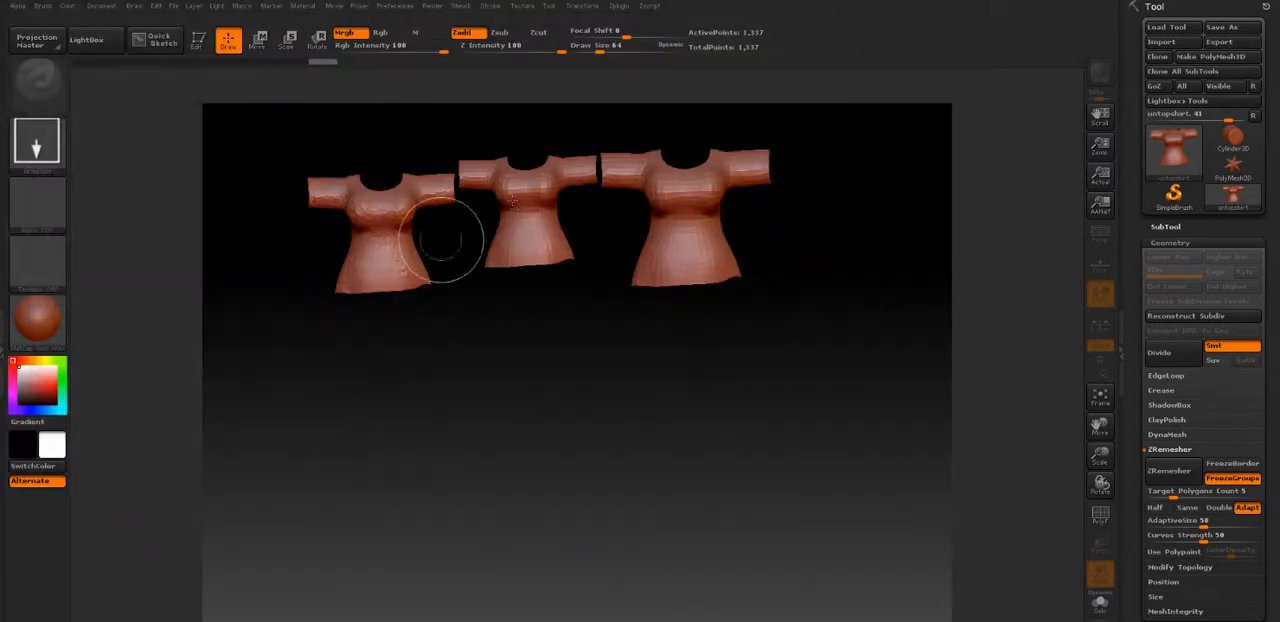
Import untopshirt1.obj and draw the pants on the canvas below the first shirt
click(1161, 42)
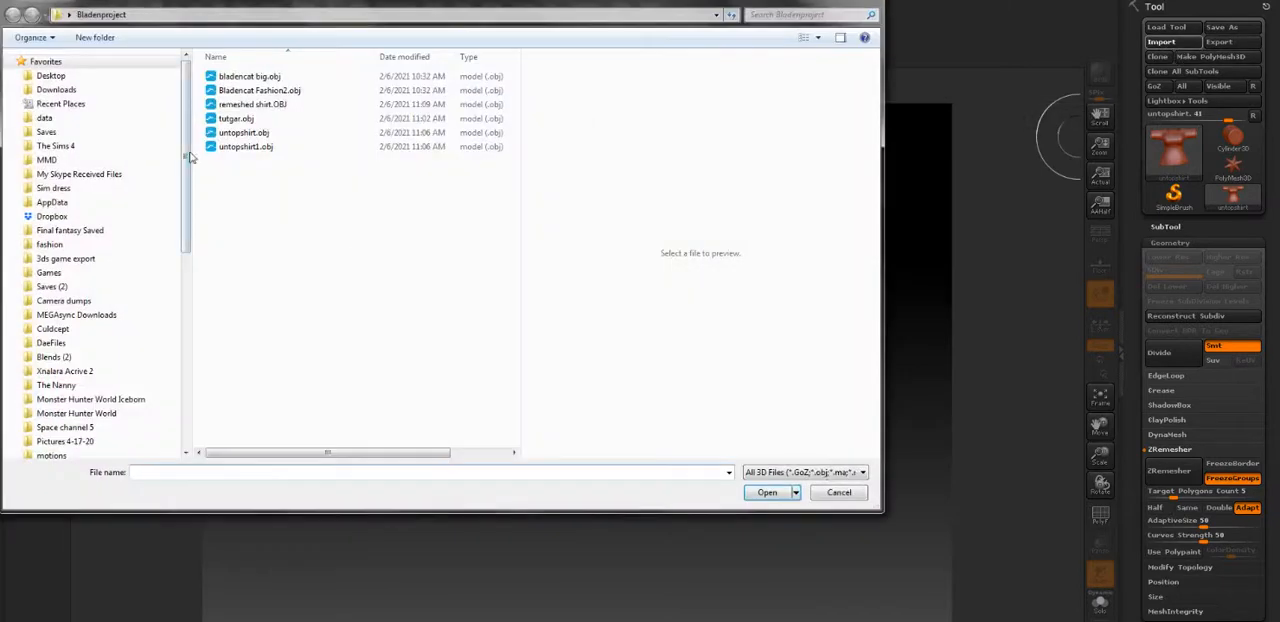
double_click(245, 146)
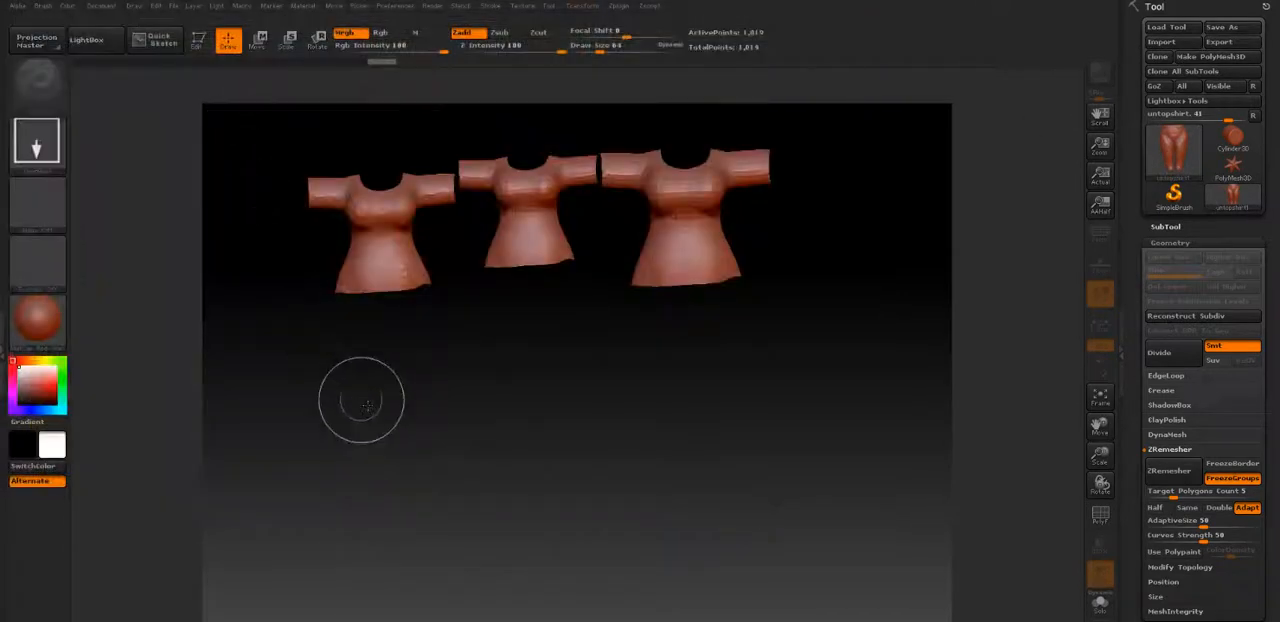
drag(375, 440, 400, 478)
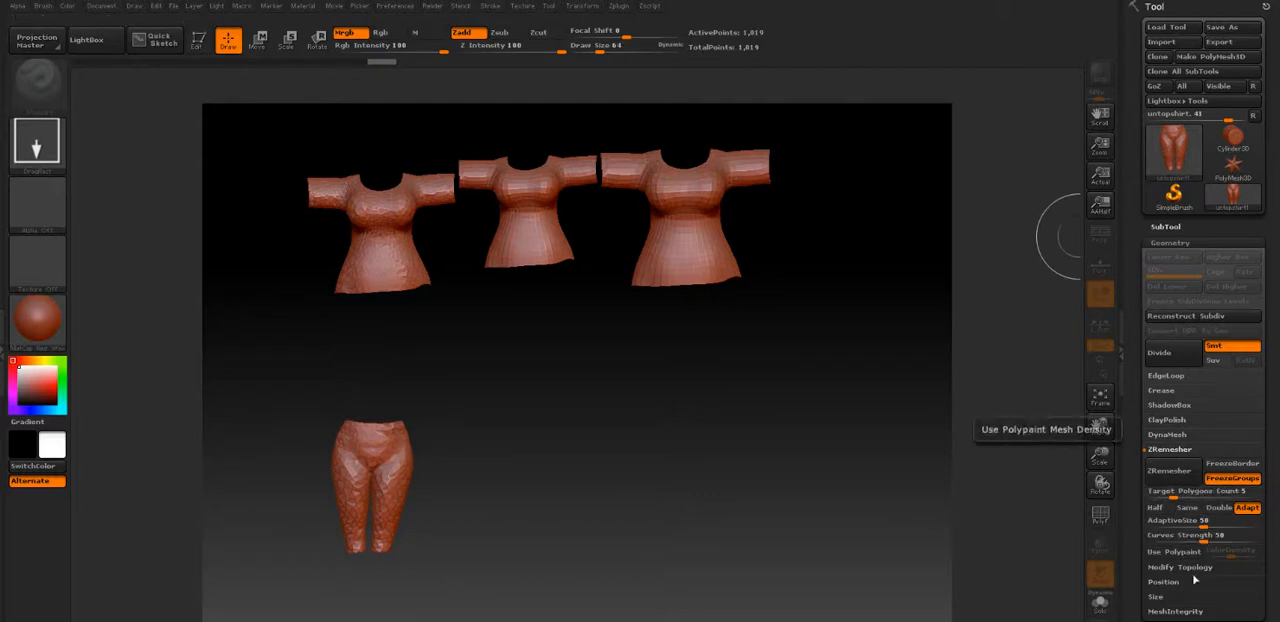
Apply Auto Groups With UV to the pants, ZRemesh them with FreezeGroups on, and draw the remeshed version beside the original pants
click(1191, 243)
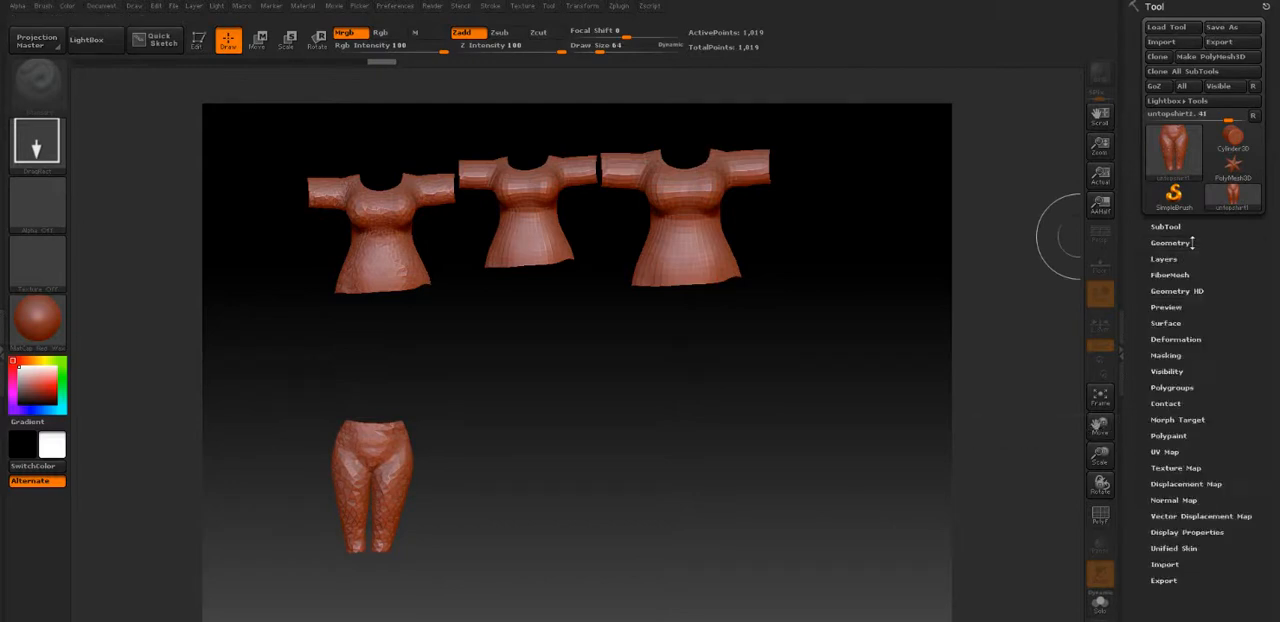
click(1174, 387)
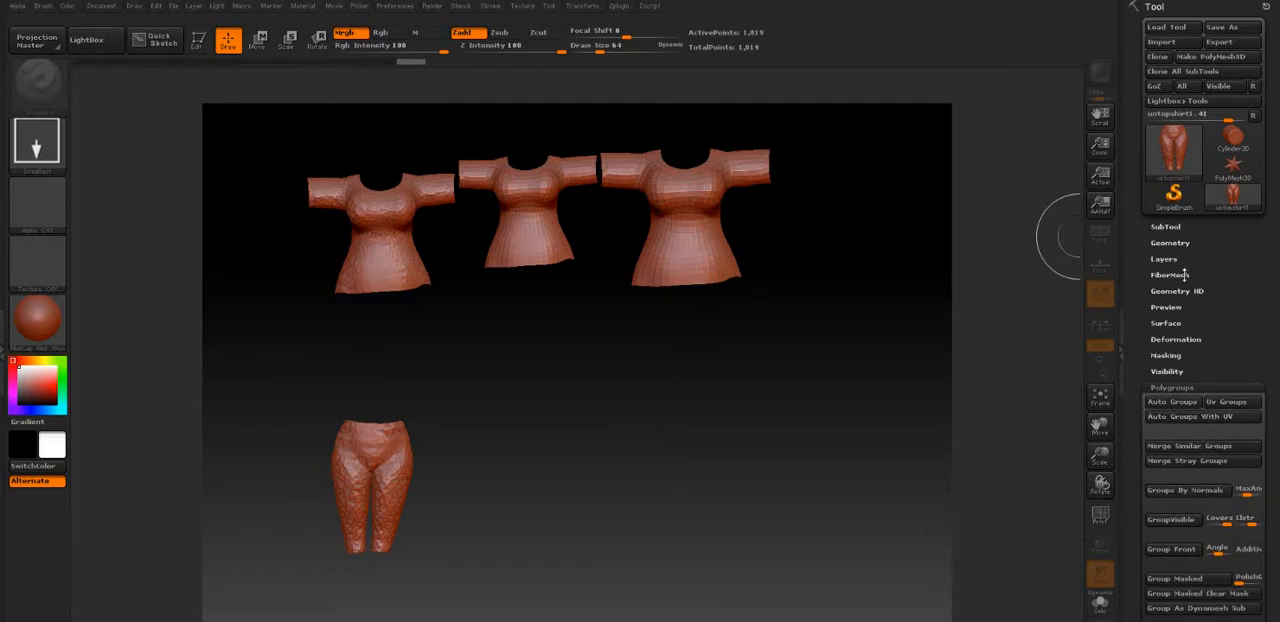
click(1170, 243)
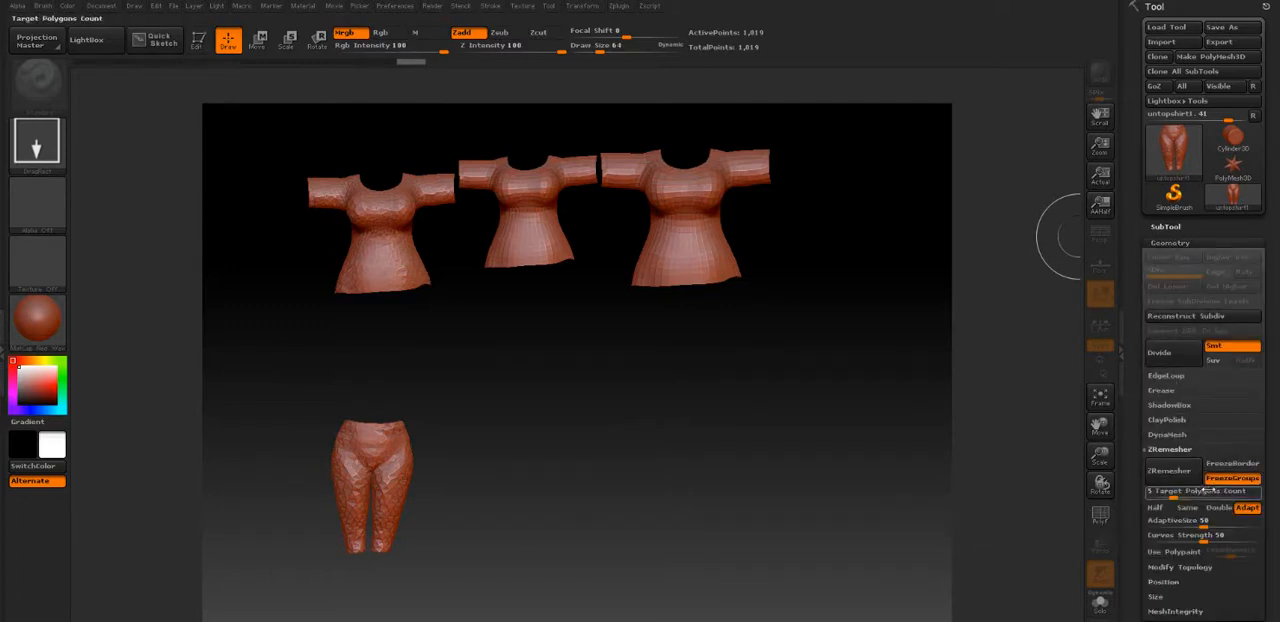
click(1171, 470)
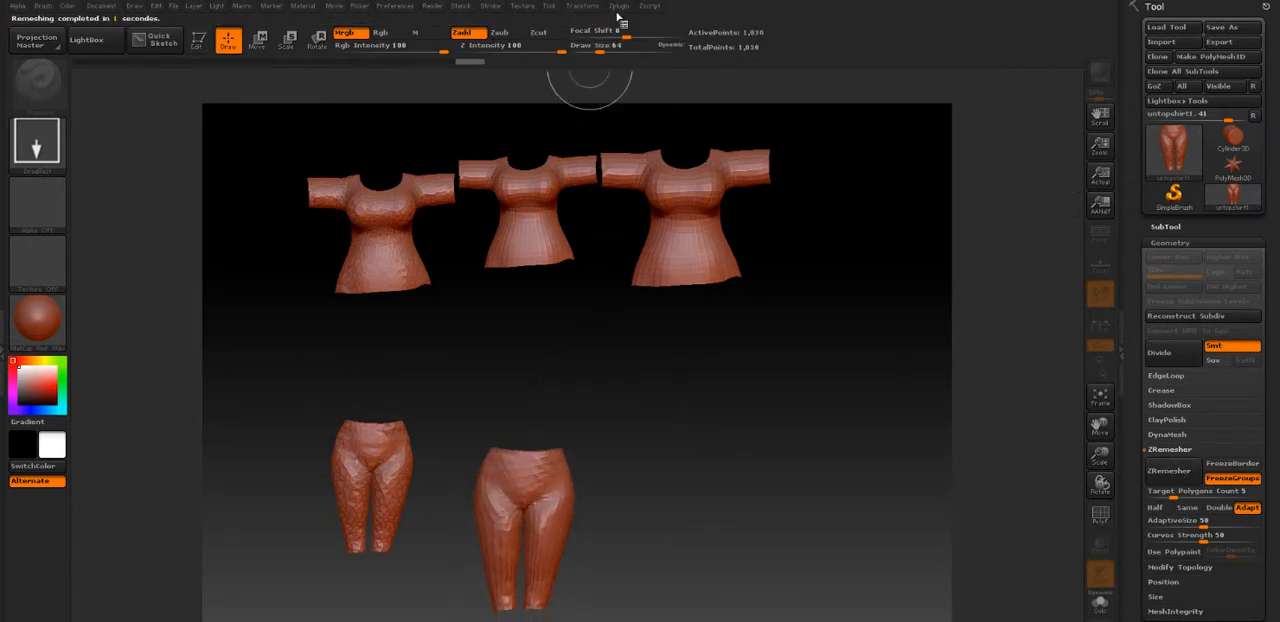
Unwrap the remeshed pants in UV Master with Polygroups on and draw the unwrapped version beside the other pants
click(619, 10)
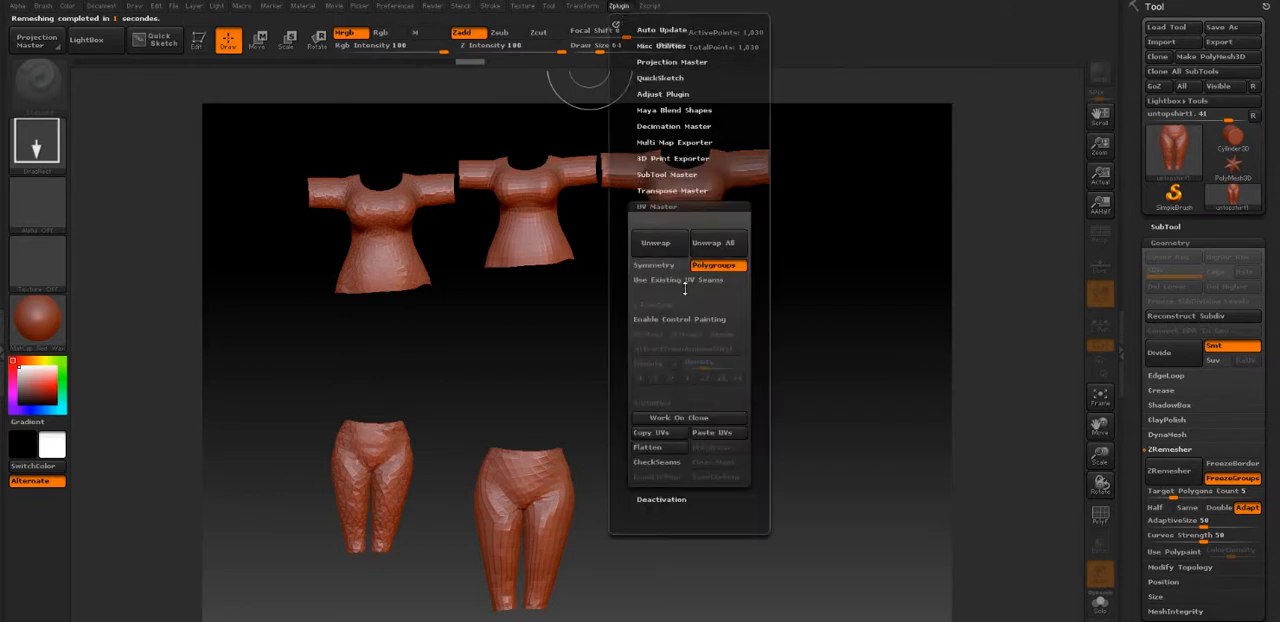
click(658, 245)
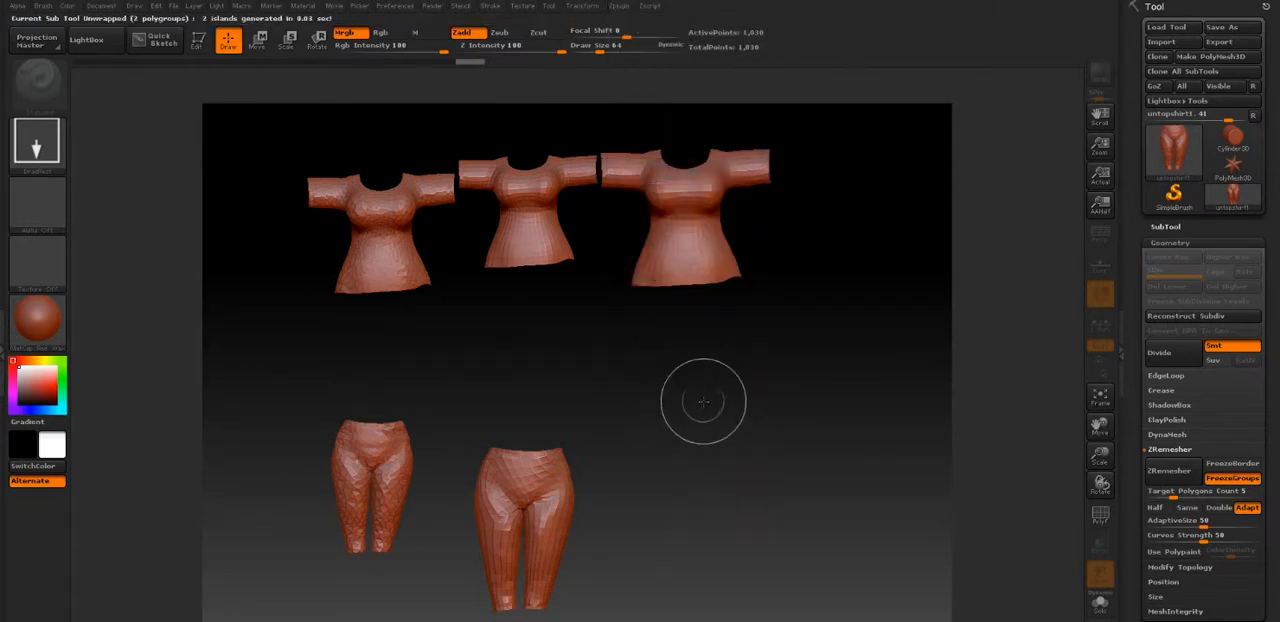
drag(709, 430, 714, 505)
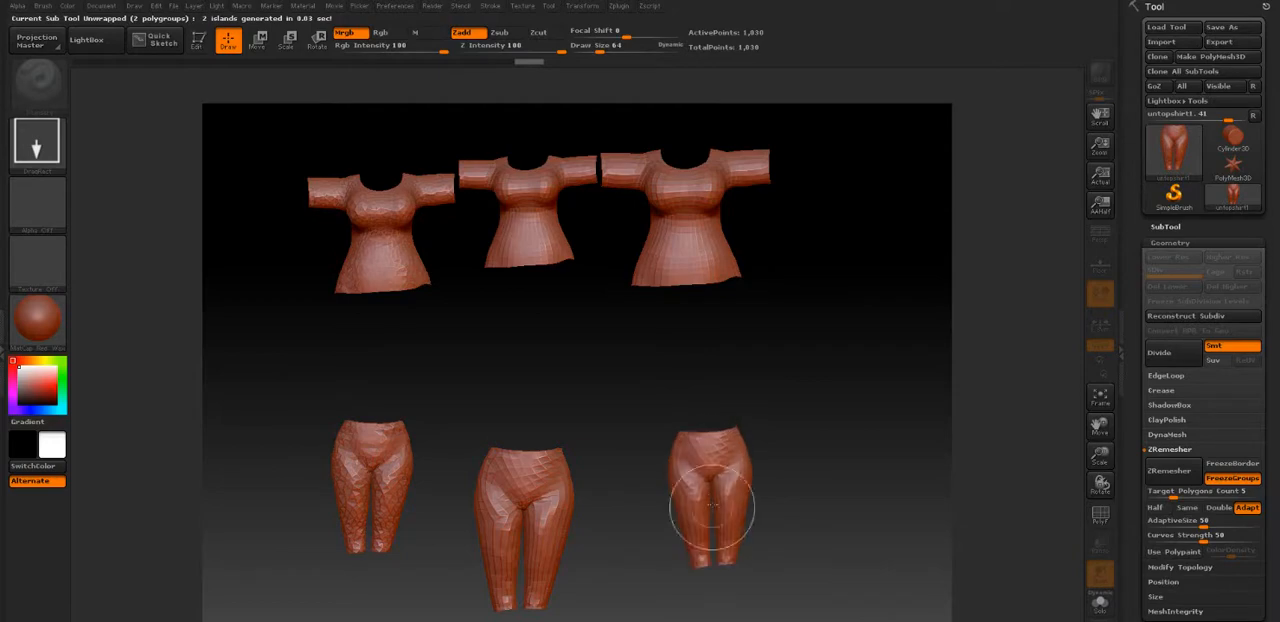
Export the remeshed, unwrapped pants in OBJ format to the Bladenproject folder as "remeshpants"
click(1217, 43)
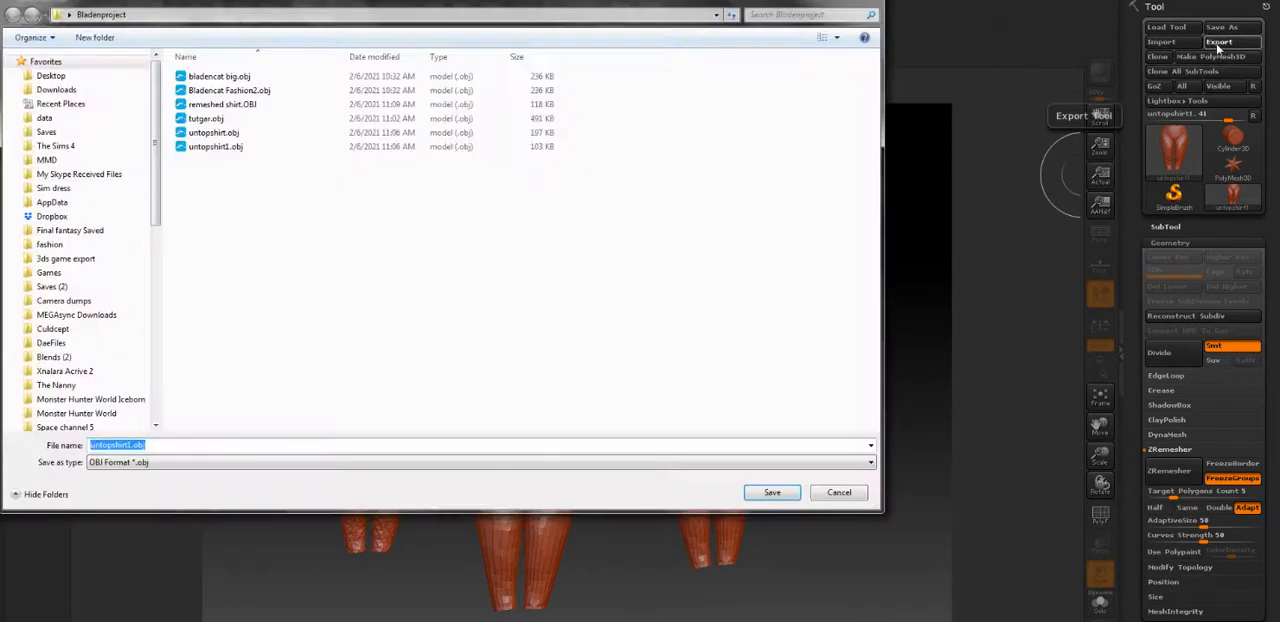
text(remes)
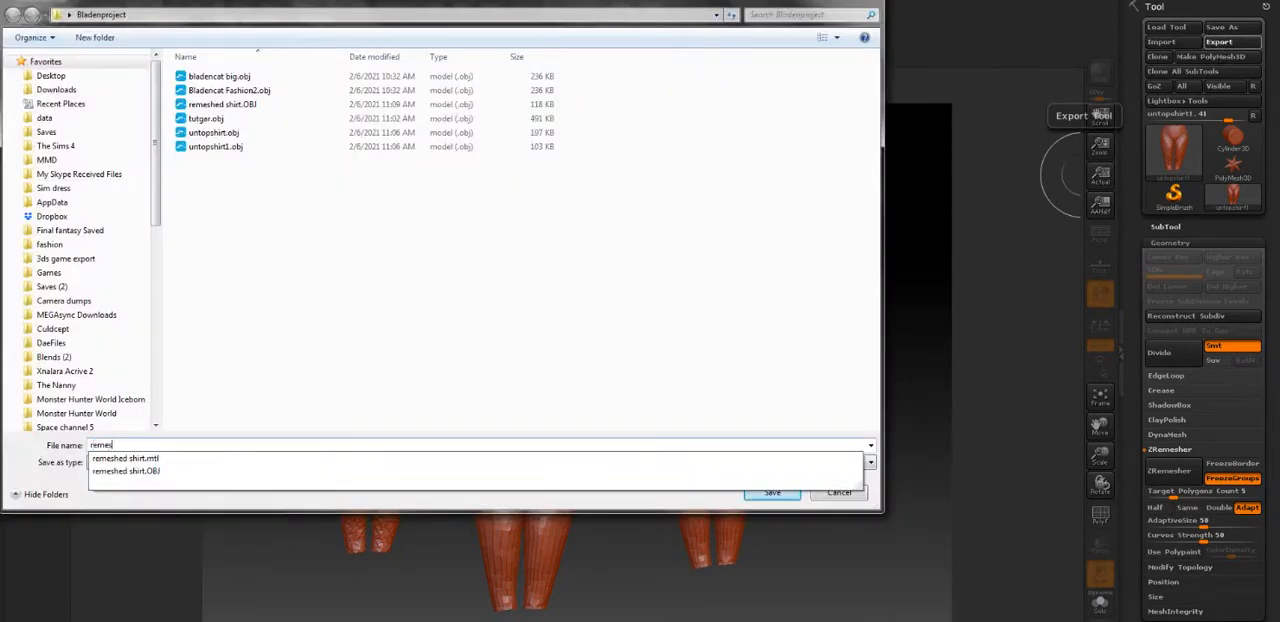
text(hpants)
key(Return)
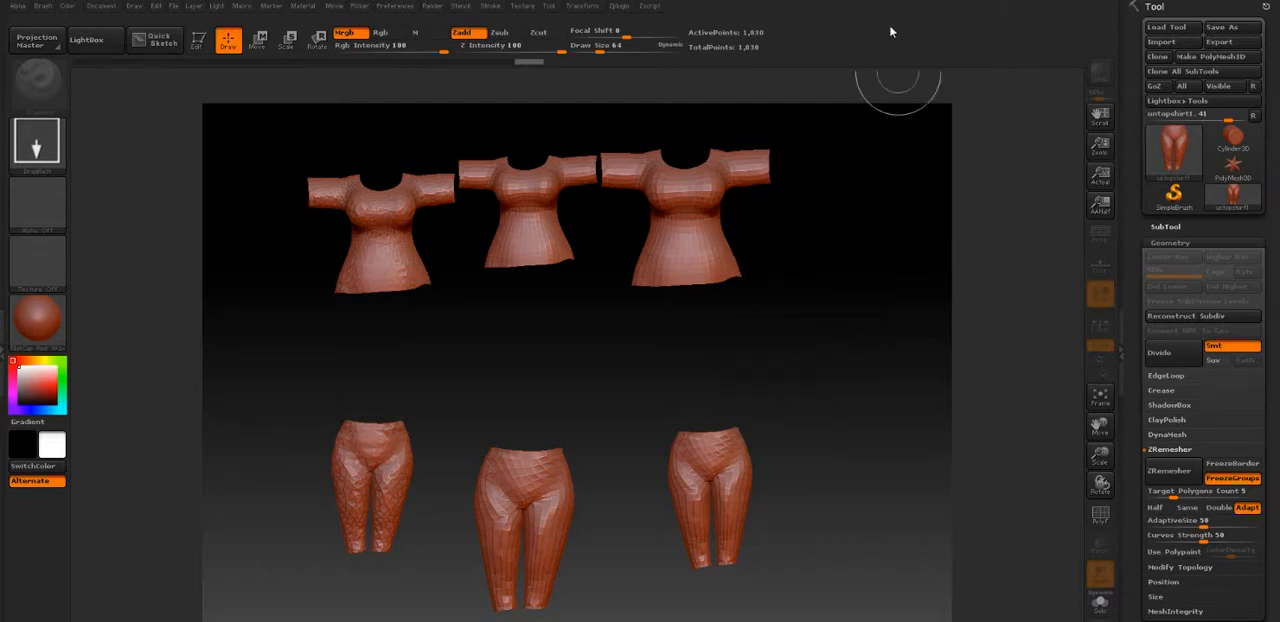
Close ZBrush without saving the project and show an empty layer in the Blender scene
key(alt+Tab)
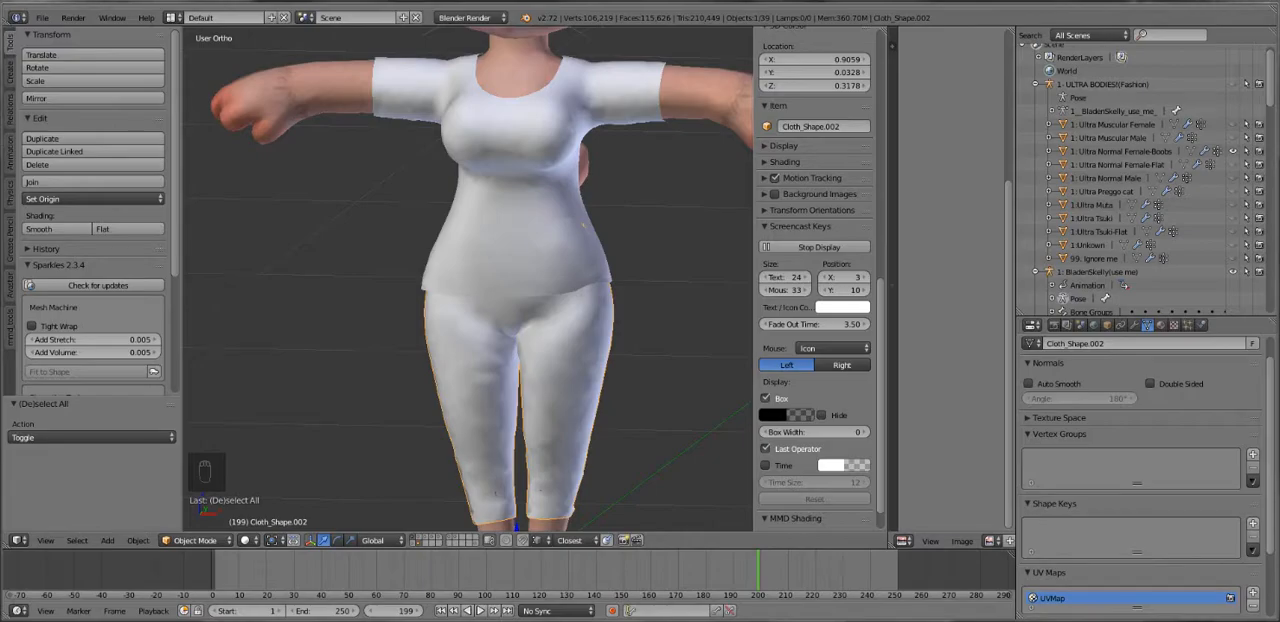
right_click(766, 620)
click(769, 603)
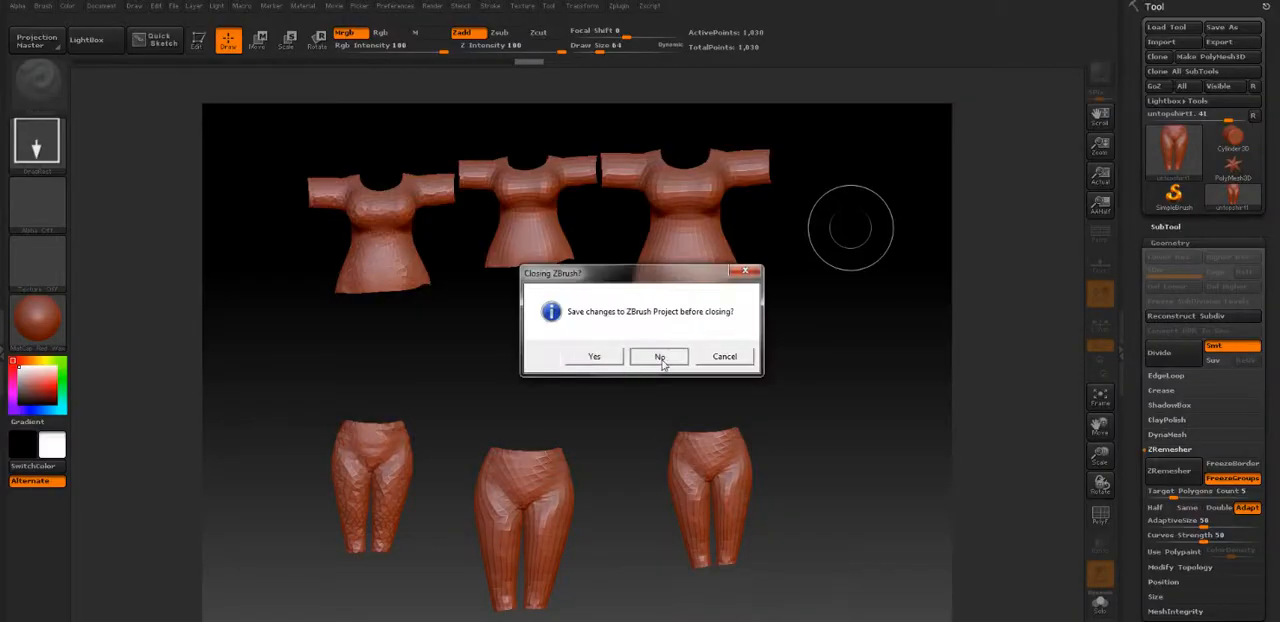
click(659, 356)
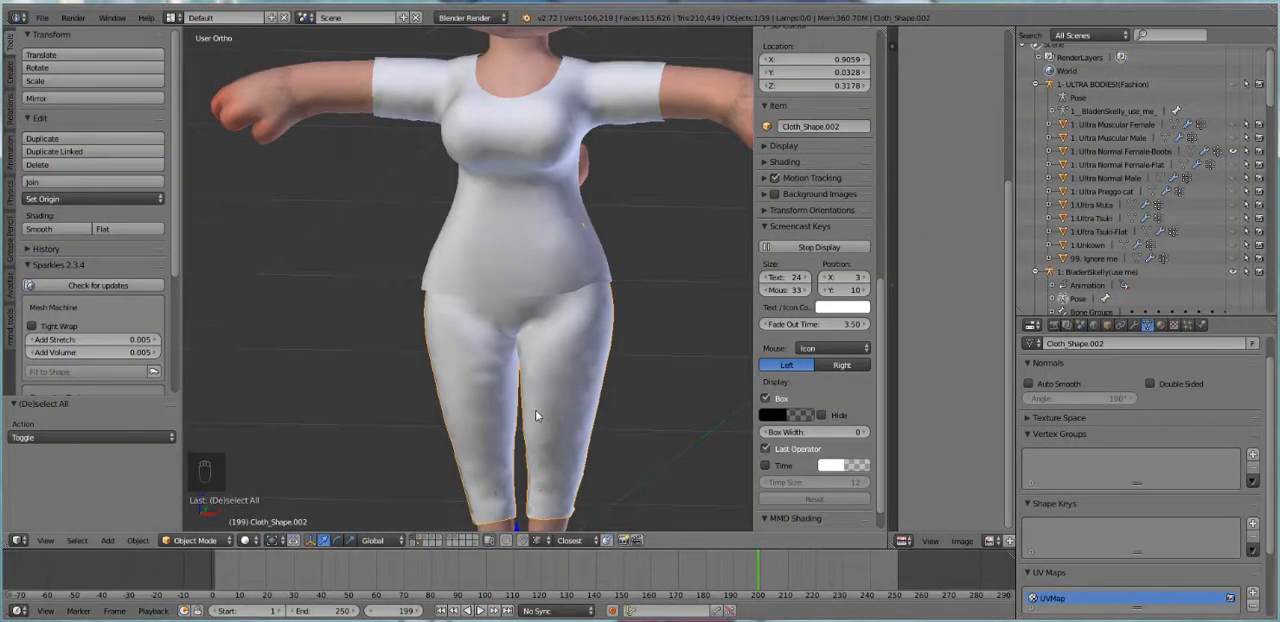
scroll(535, 414, down, 2)
click(425, 545)
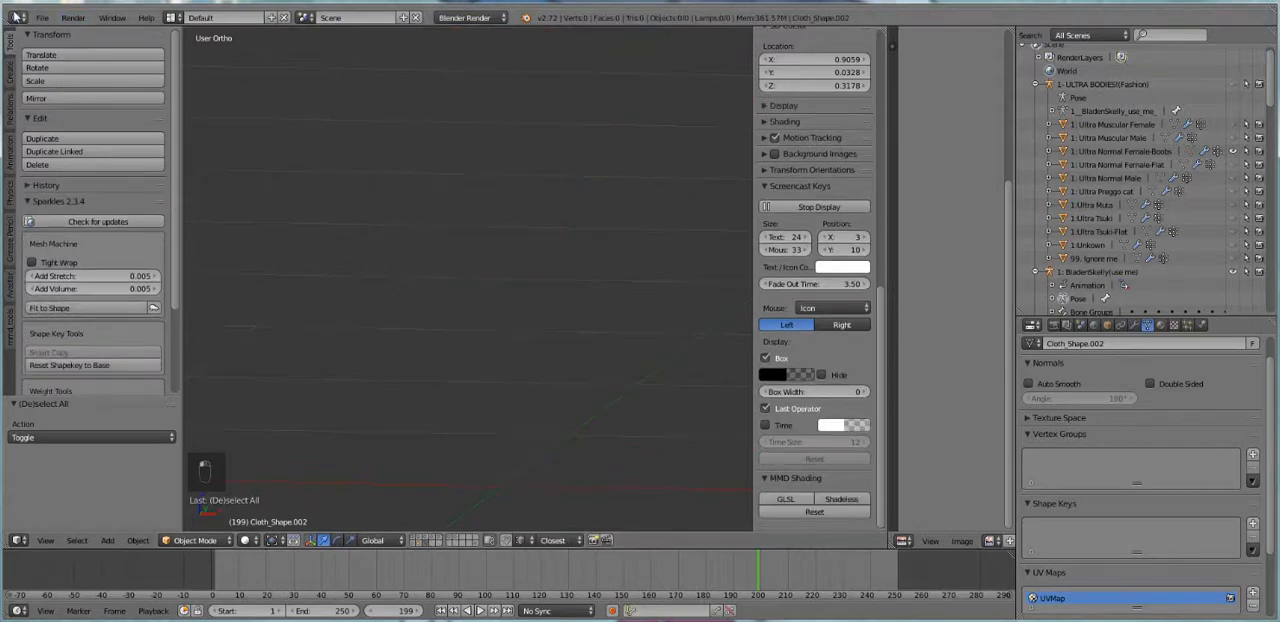
Try importing remeshpants.OBJ into the empty layer with the single-file Wavefront importer
click(42, 17)
mouse_move(88, 259)
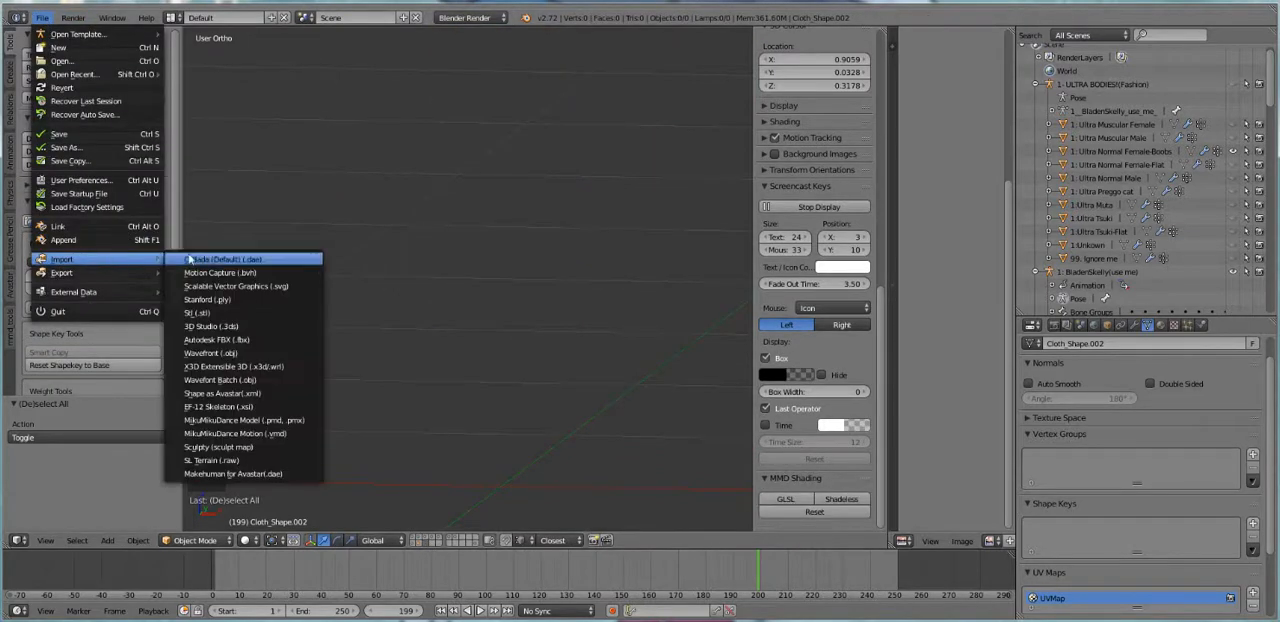
click(227, 354)
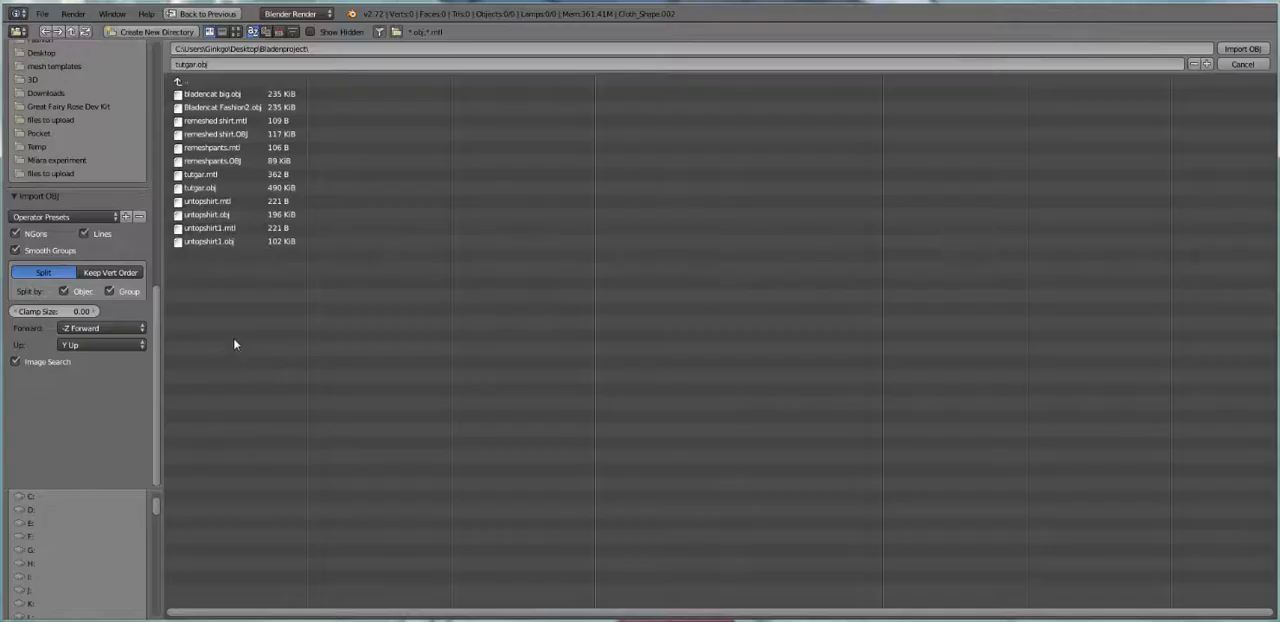
double_click(246, 163)
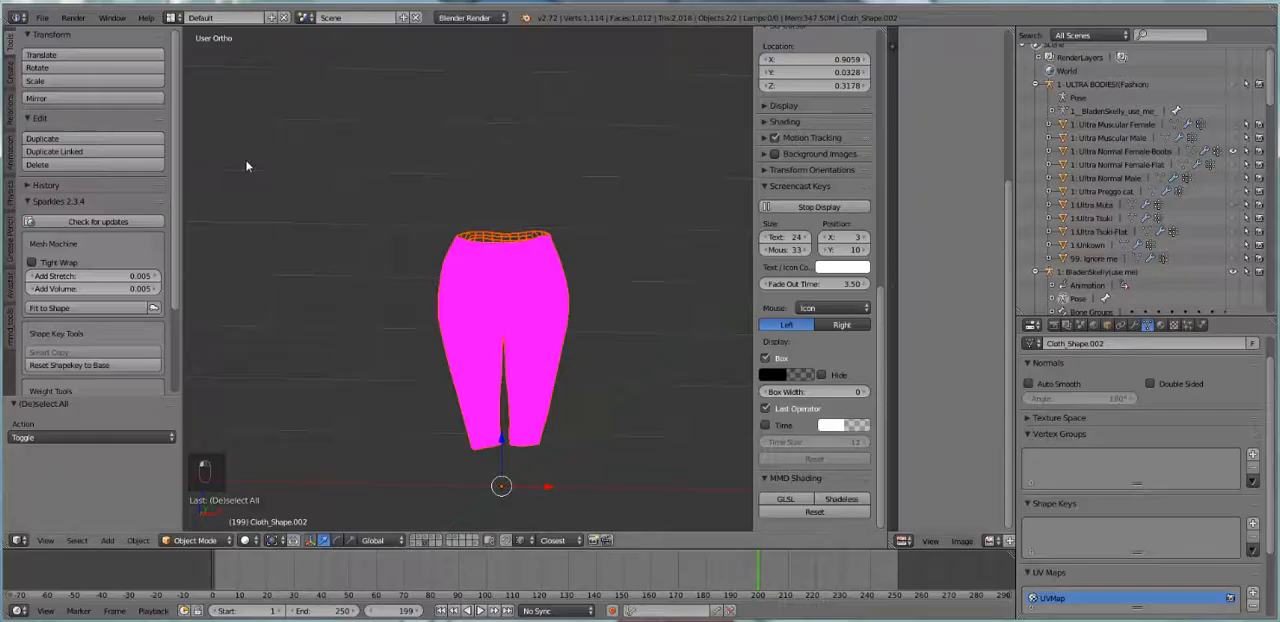
key(ctrl+z)
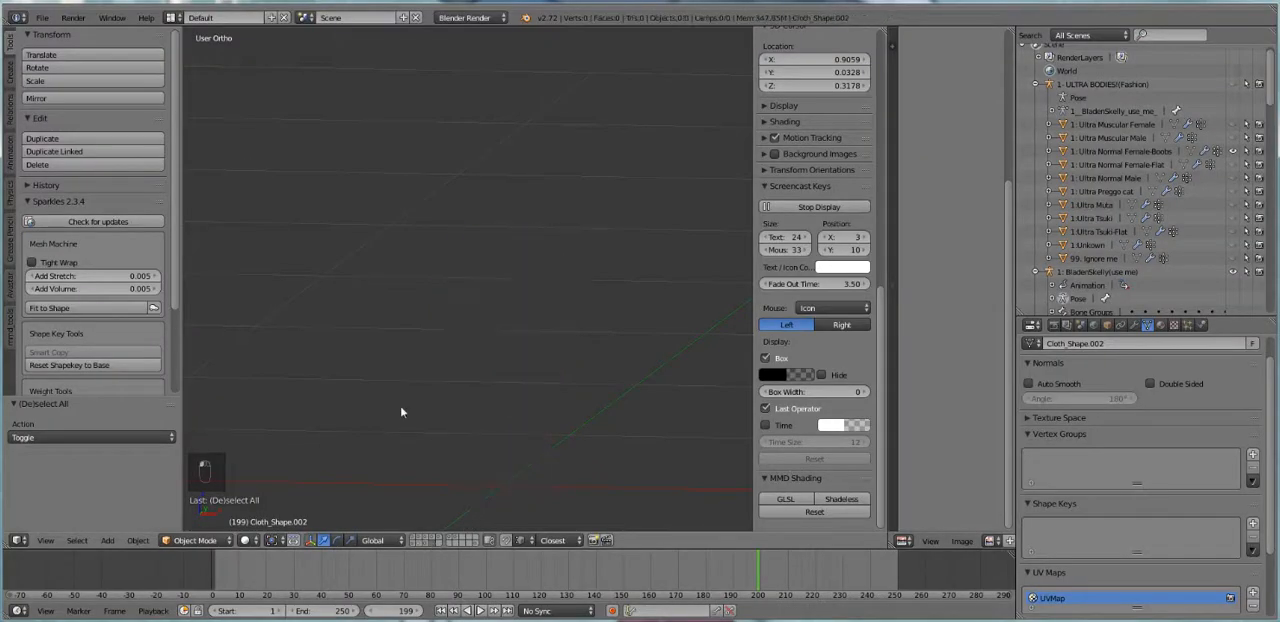
Import remeshed shirt.OBJ from the Bladenproject folder with the Wavefront Batch importer
click(42, 18)
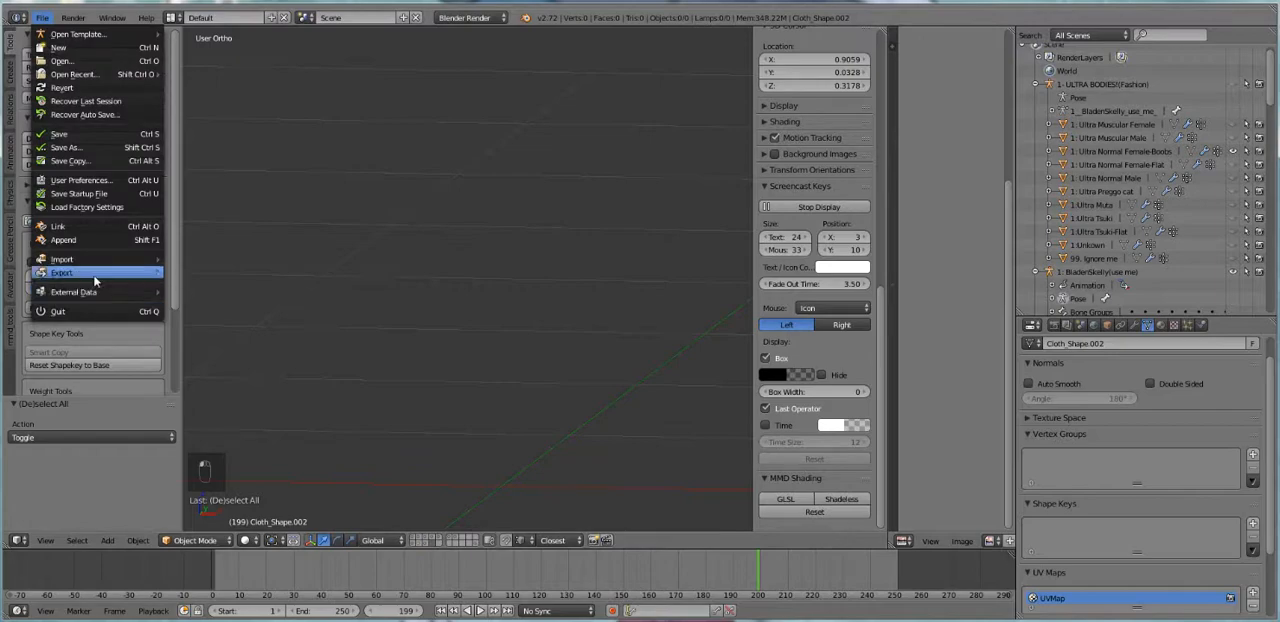
mouse_move(95, 263)
click(232, 380)
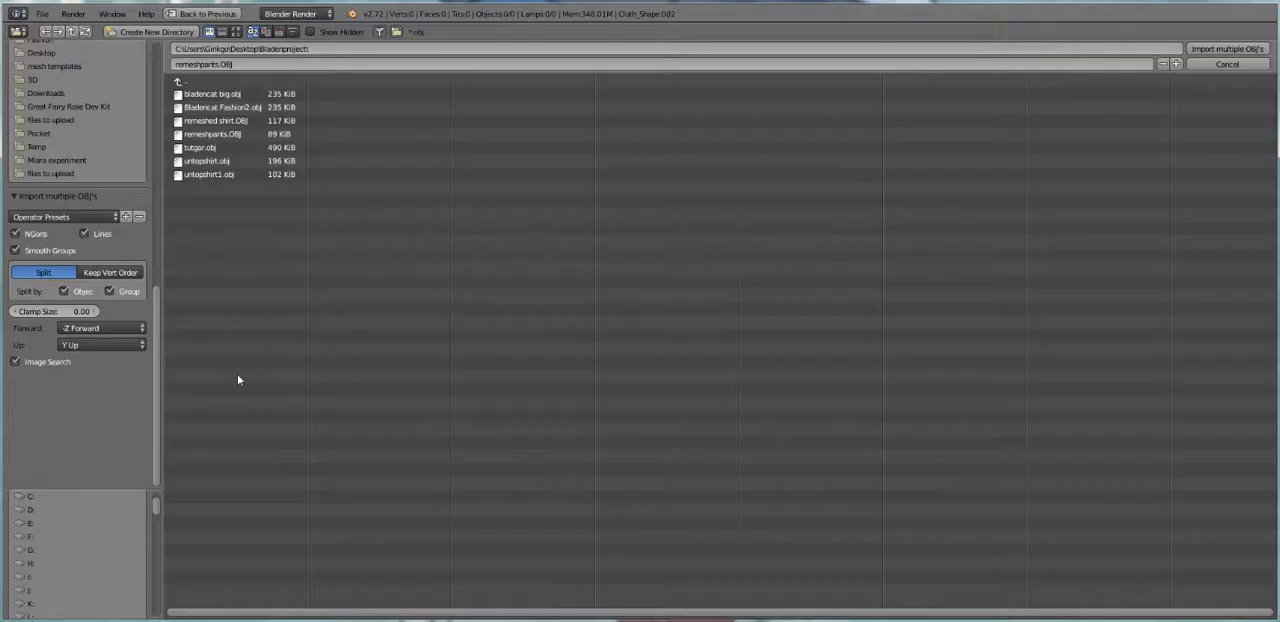
click(249, 122)
double_click(249, 121)
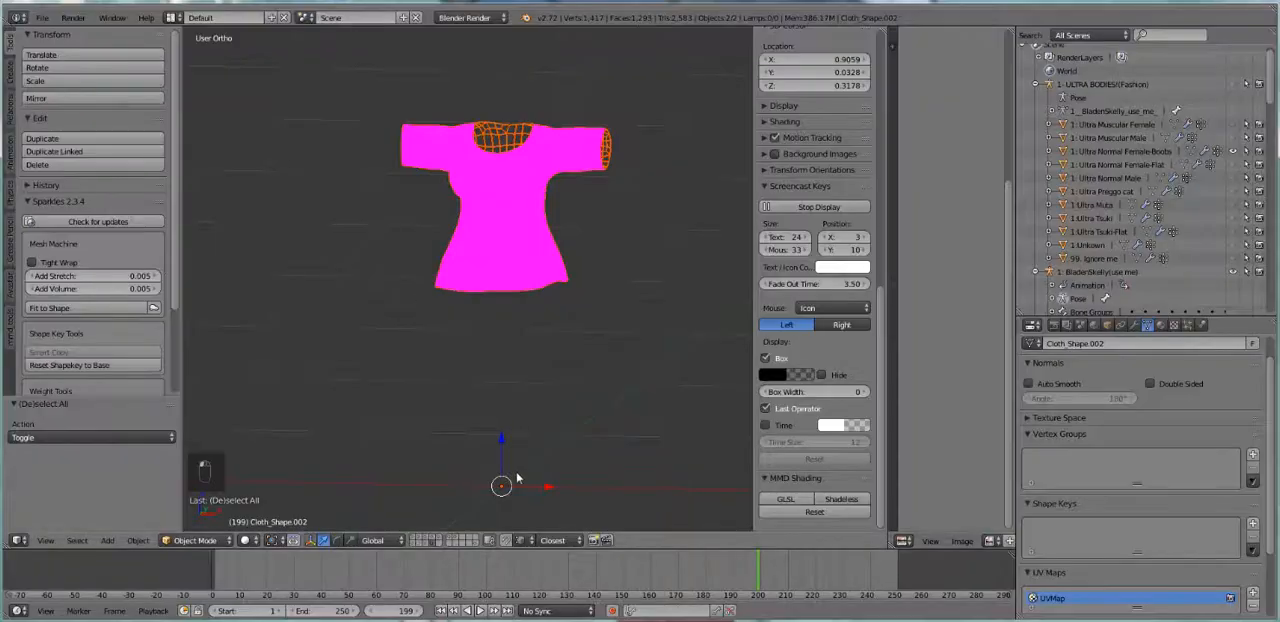
Examine the remeshed shirt's topology in Edit Mode and compare it with the original shirt's mesh on its own layer
right_click(499, 183)
key(Tab)
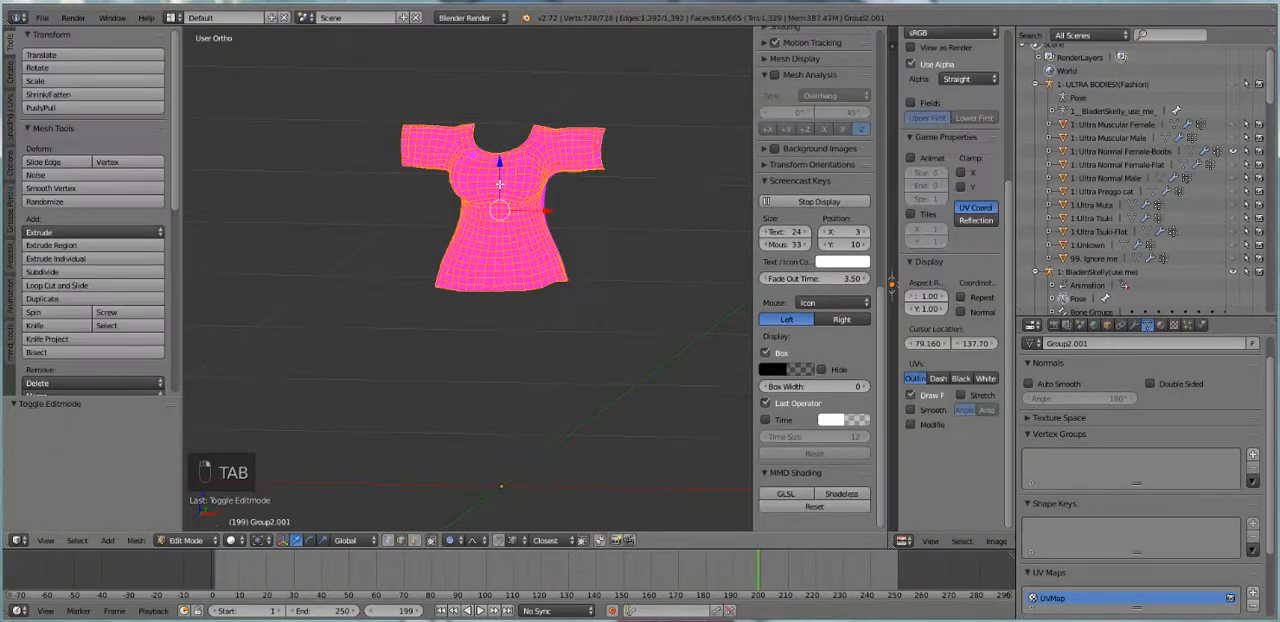
key(a)
key(a)
key(a)
key(a)
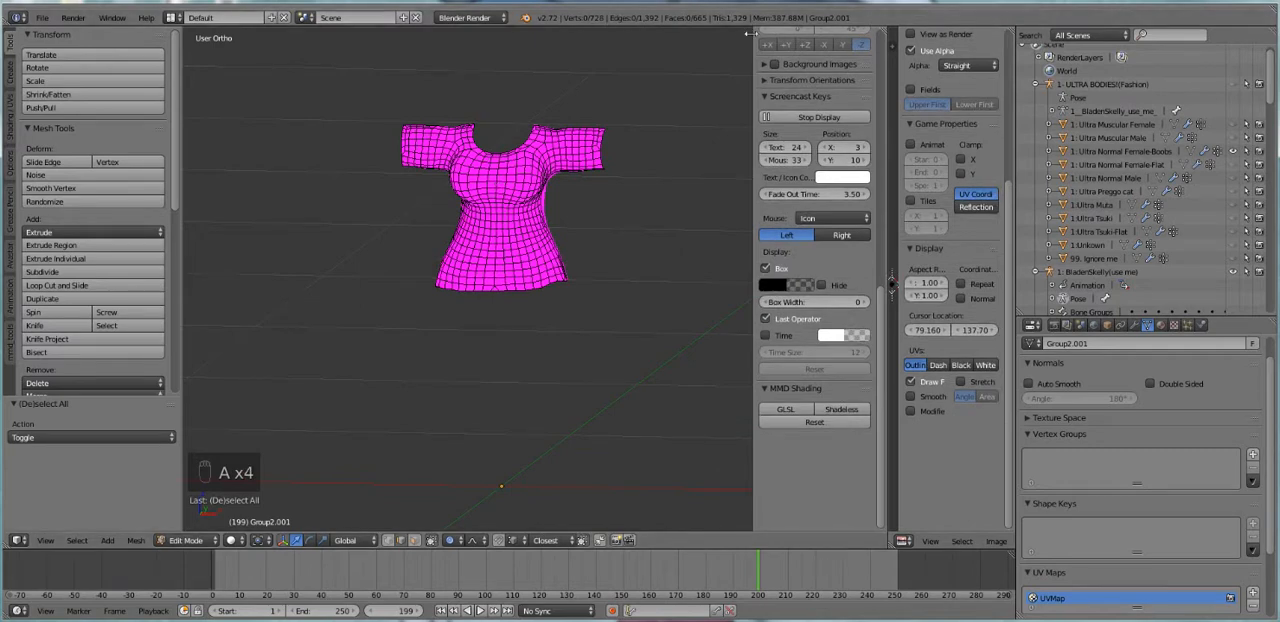
key(Tab)
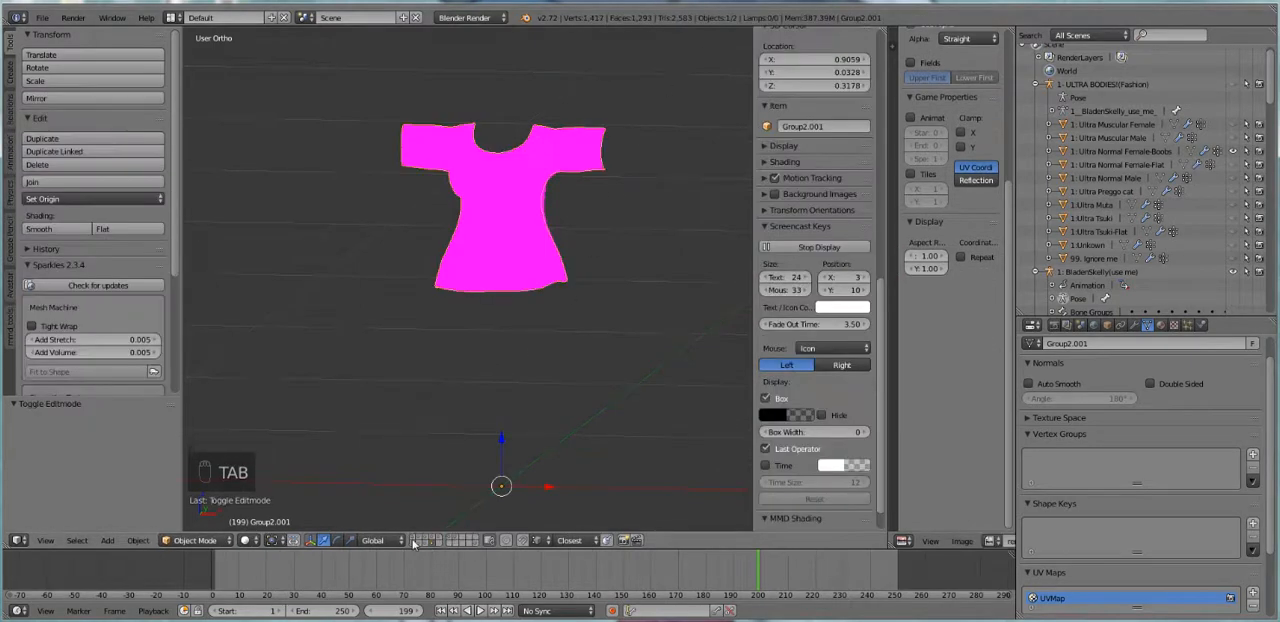
click(420, 540)
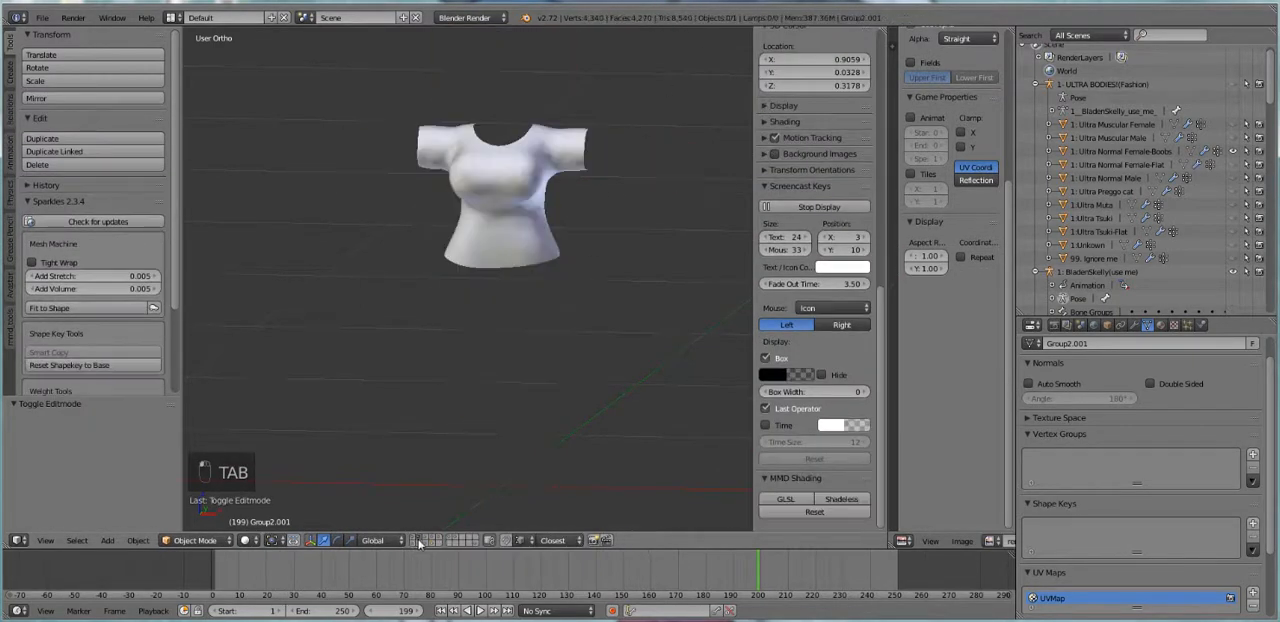
right_click(530, 173)
key(Tab)
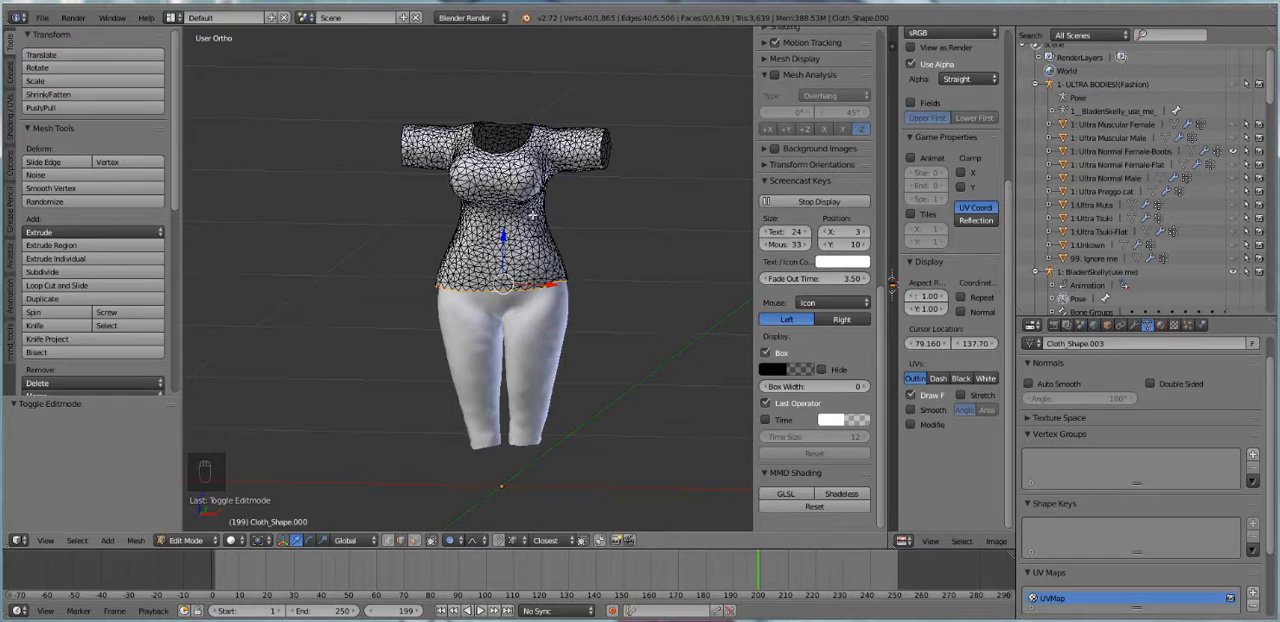
key(Tab)
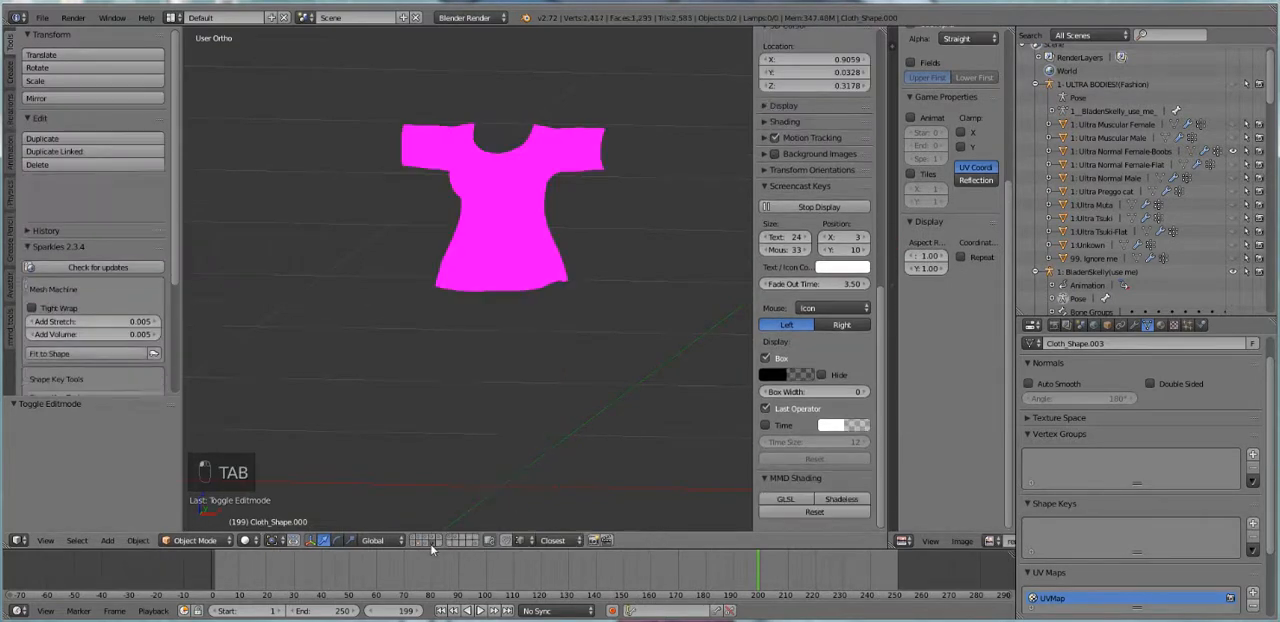
Select the shirt's Group1.001 piece, enter Edit Mode and widen the UV editor beside the 3D view
right_click(548, 193)
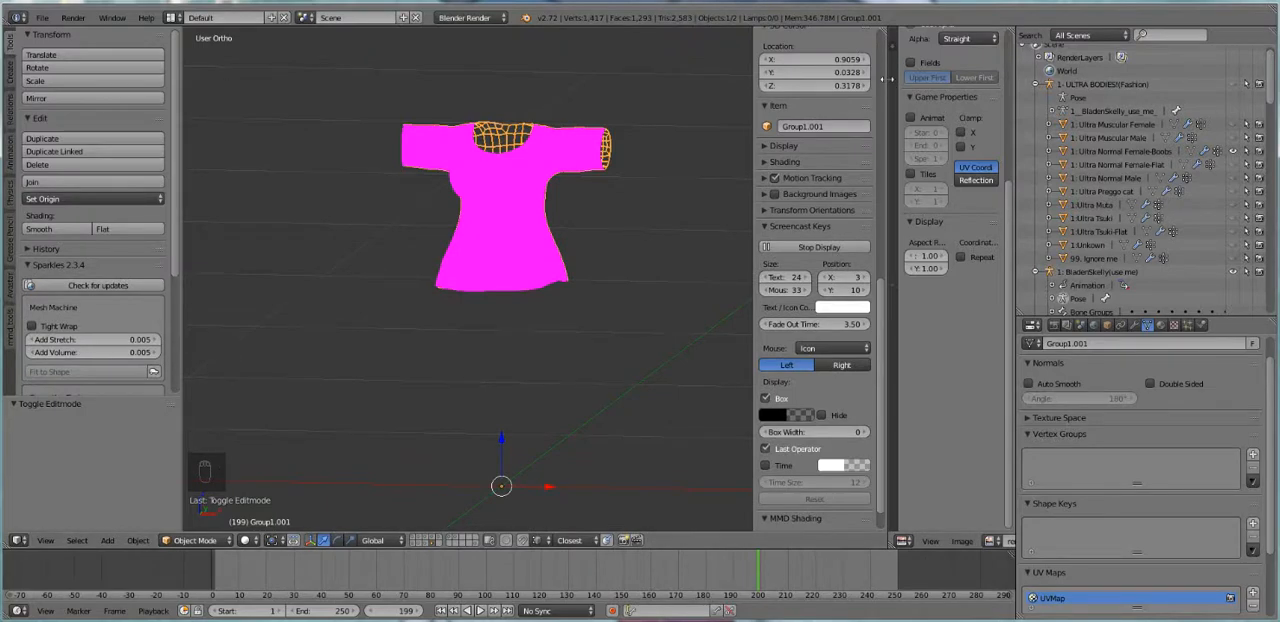
drag(886, 78, 706, 240)
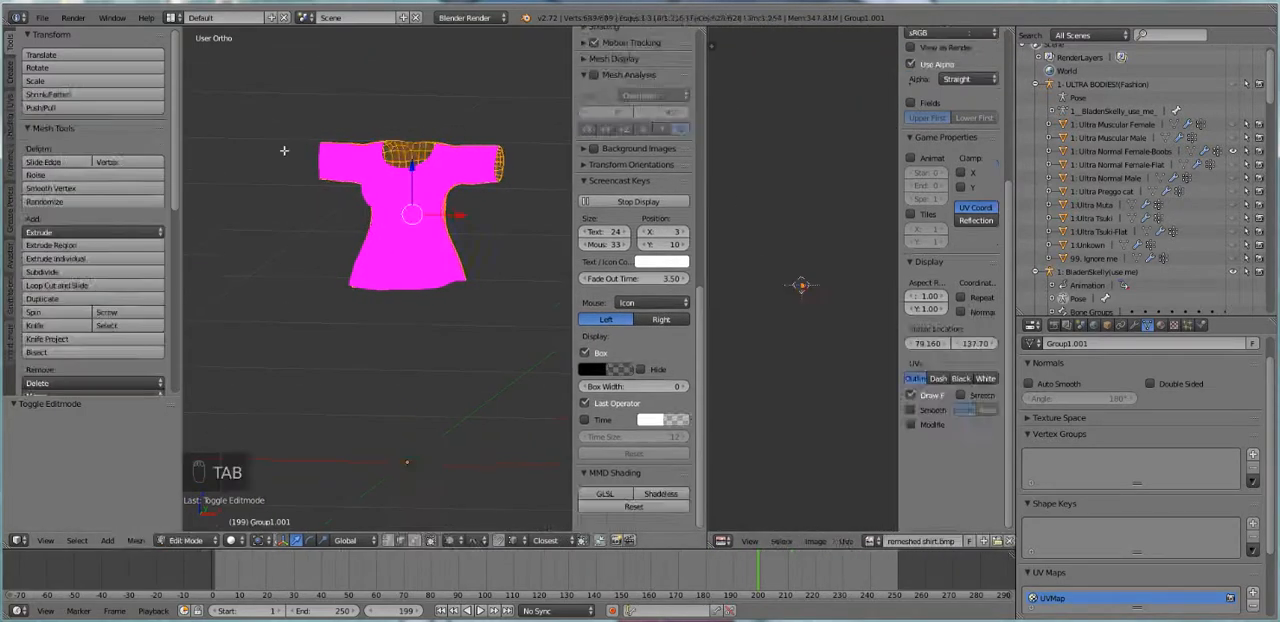
key(Tab)
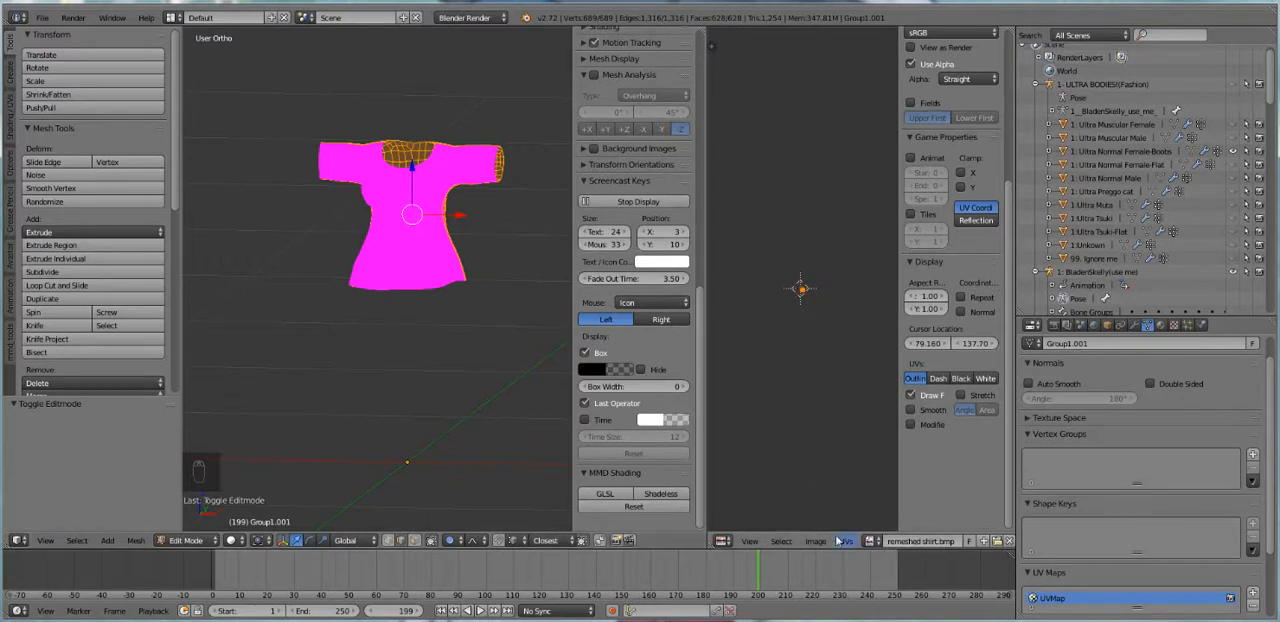
Replace the remeshed shirt.bmp image on the Group1.001 piece with a new blank 1024 px image
click(868, 541)
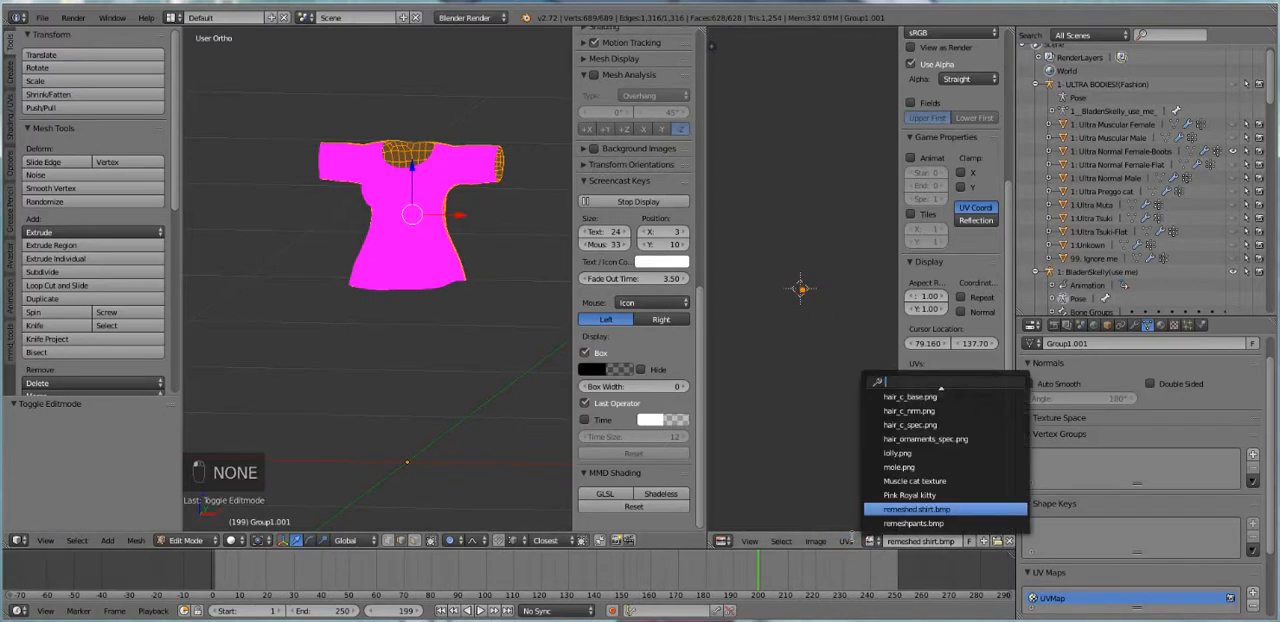
click(792, 477)
click(1009, 542)
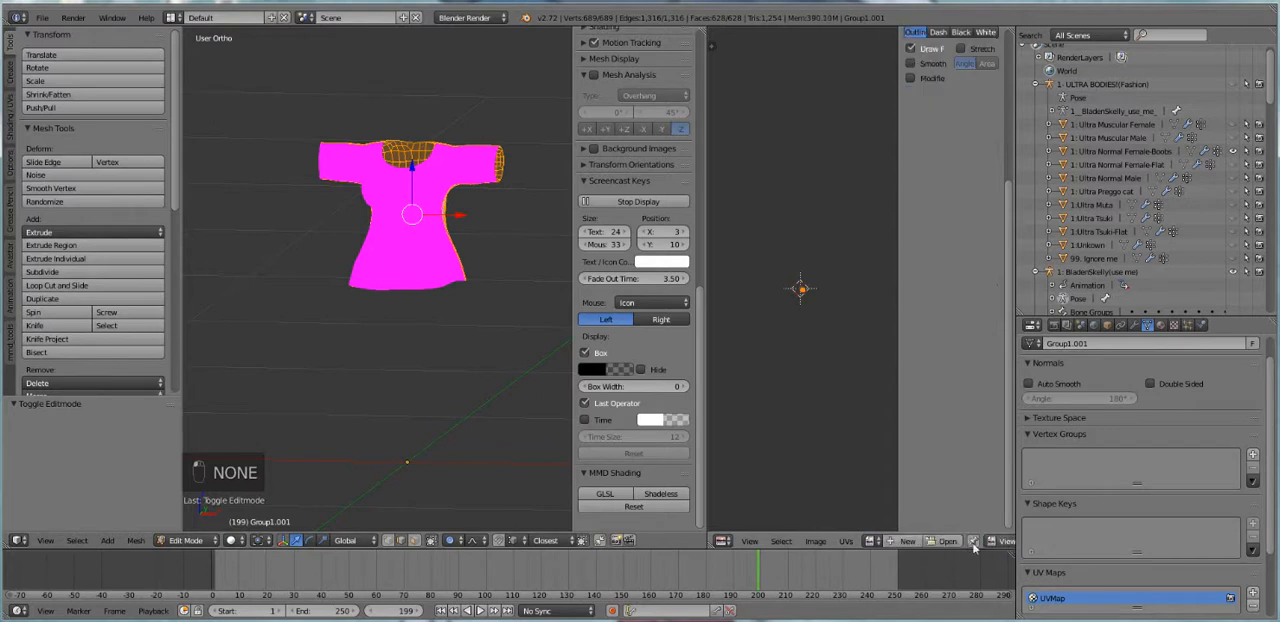
click(917, 541)
click(945, 504)
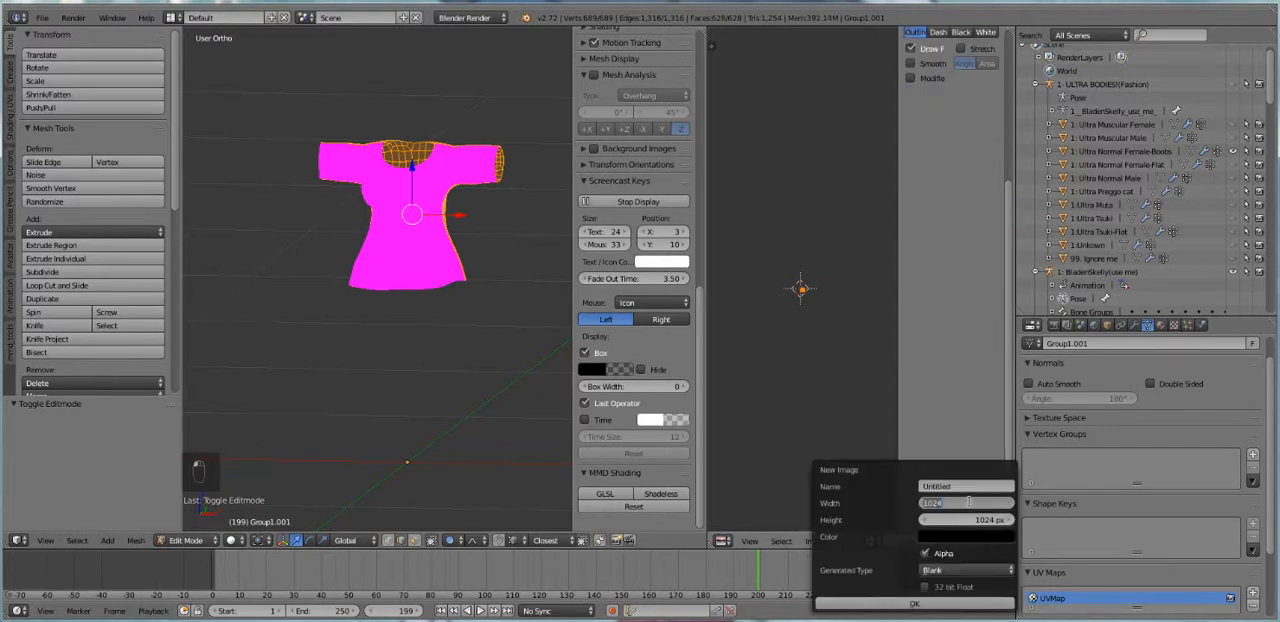
click(877, 602)
scroll(827, 377, up, 5)
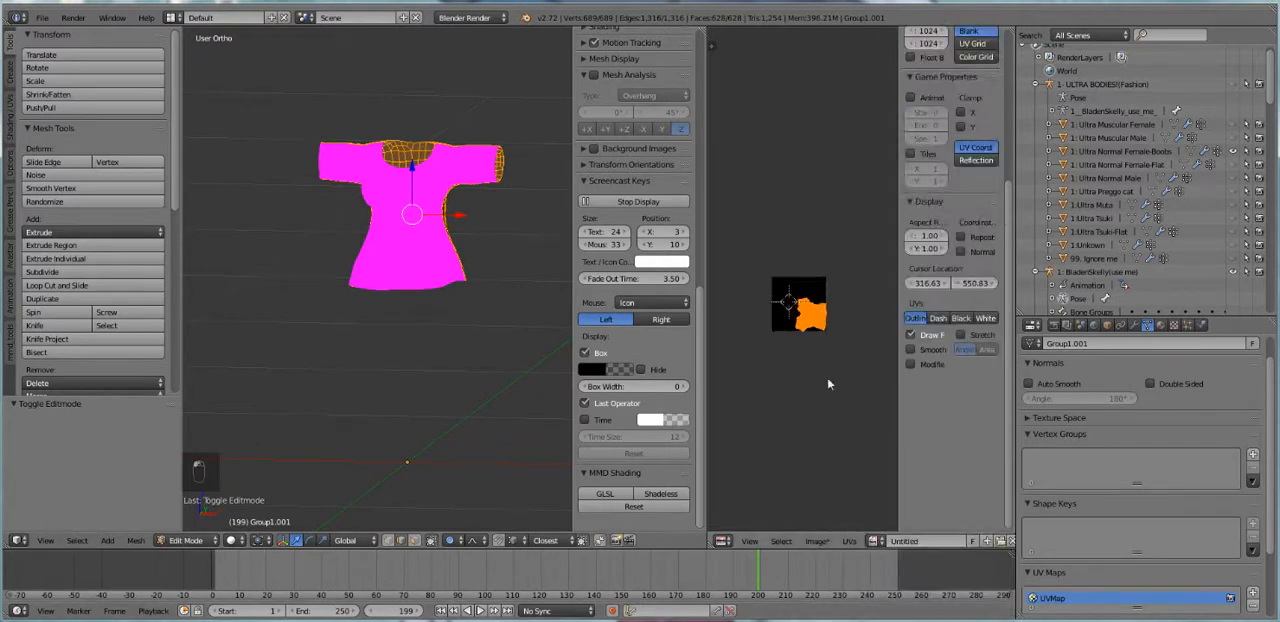
scroll(843, 425, up, 2)
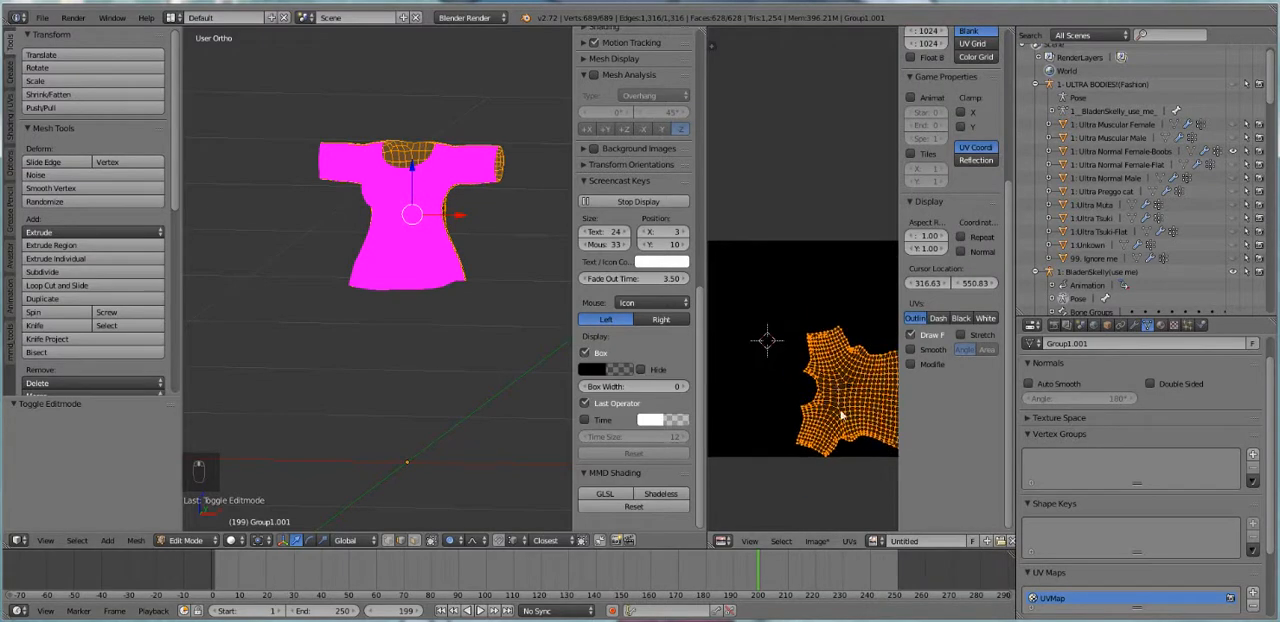
Join the two shirt pieces into one object and select its whole mesh in Edit Mode
mouse_move(433, 243)
middle_down()
mouse_move(455, 240)
mouse_move(422, 230)
middle_up()
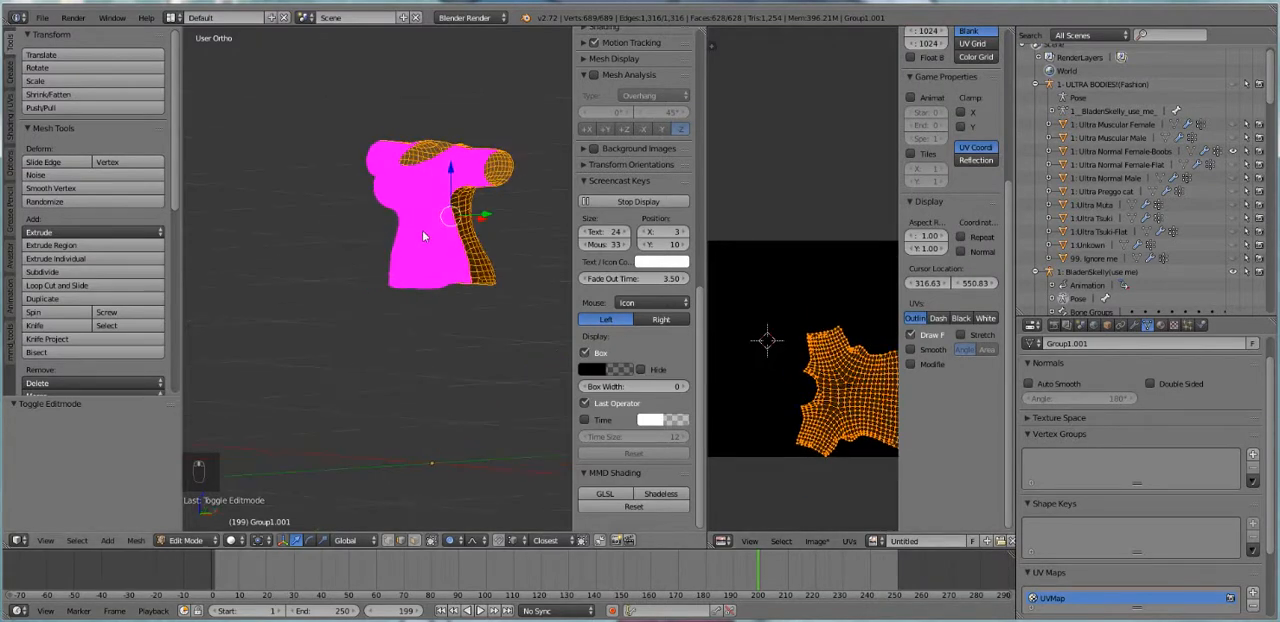
key(Tab)
shift+right_click(474, 237)
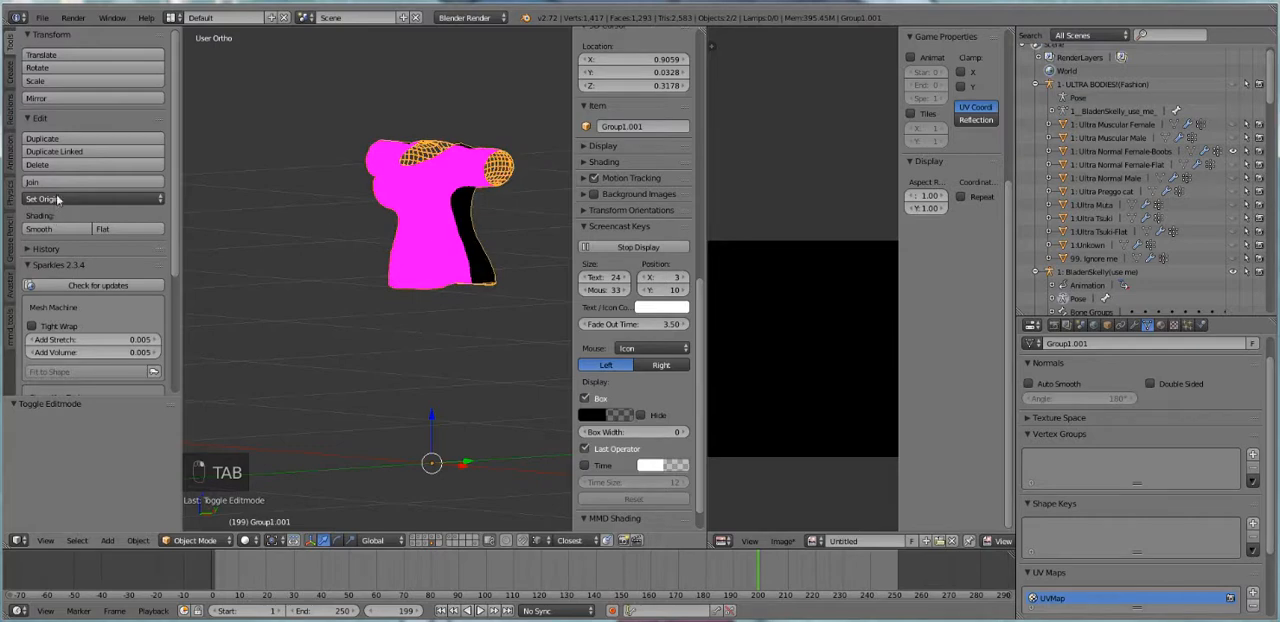
key(Tab)
key(a)
key(a)
key(a)
key(a)
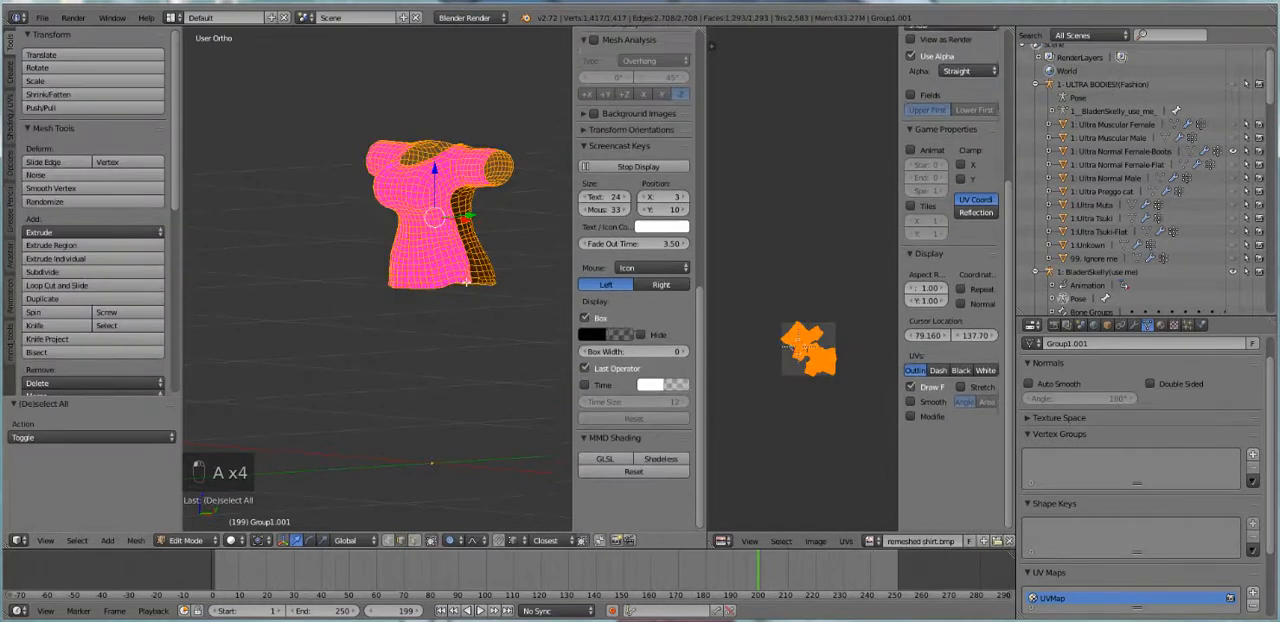
Pack the UV islands of the joined shirt in the UV editor
scroll(640, 370, up, 1)
scroll(808, 457, up, 5)
scroll(808, 457, down, 1)
scroll(846, 563, down, 1)
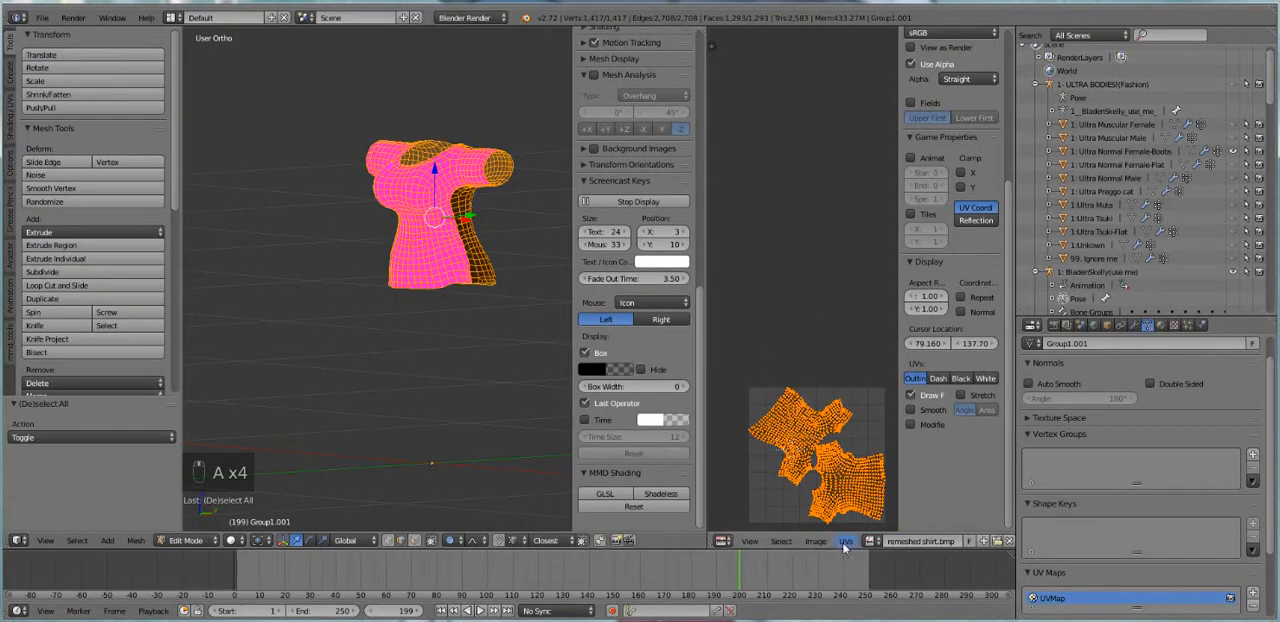
click(846, 541)
click(881, 420)
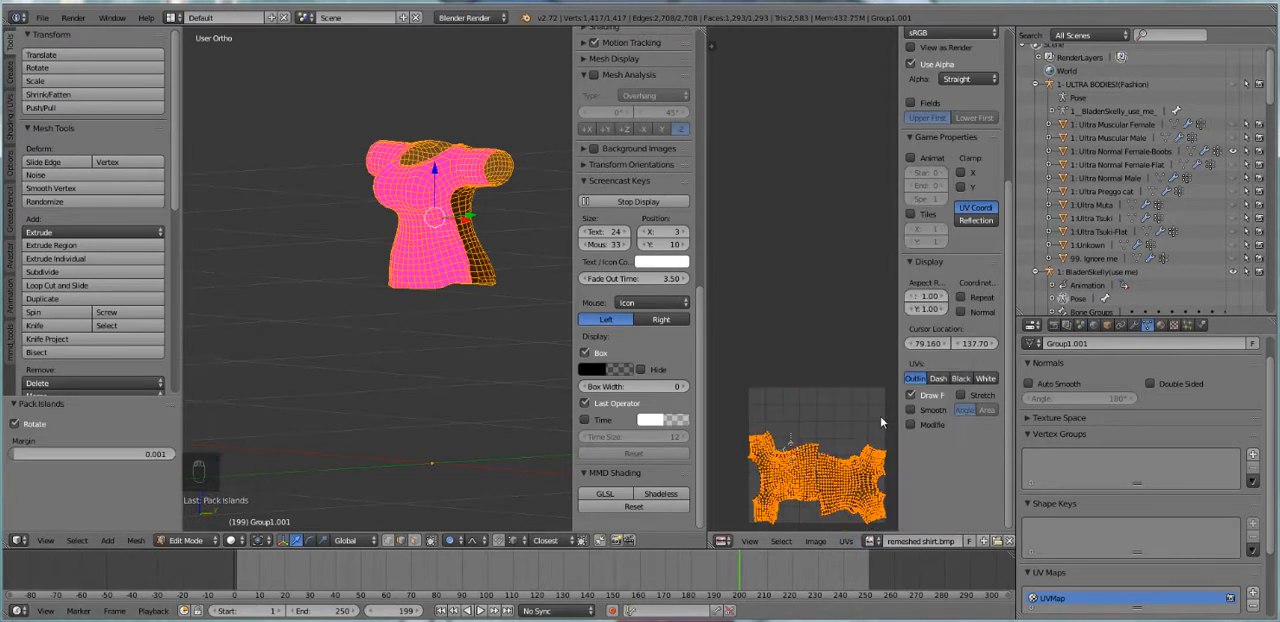
scroll(865, 434, down, 1)
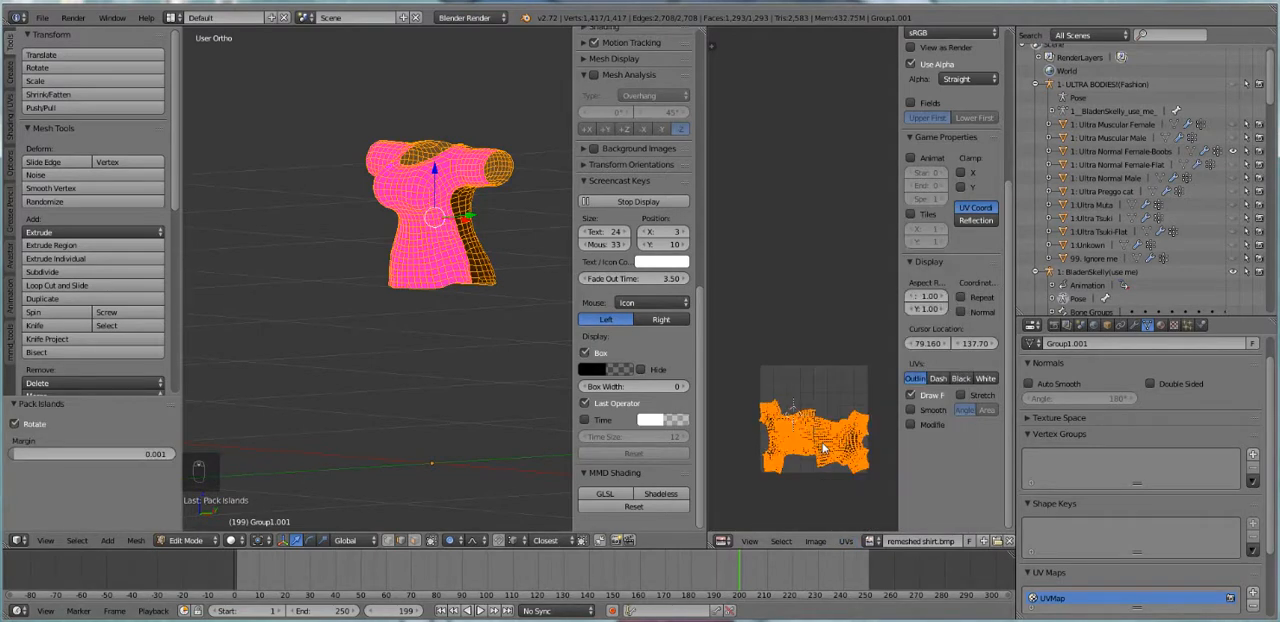
scroll(770, 418, up, 3)
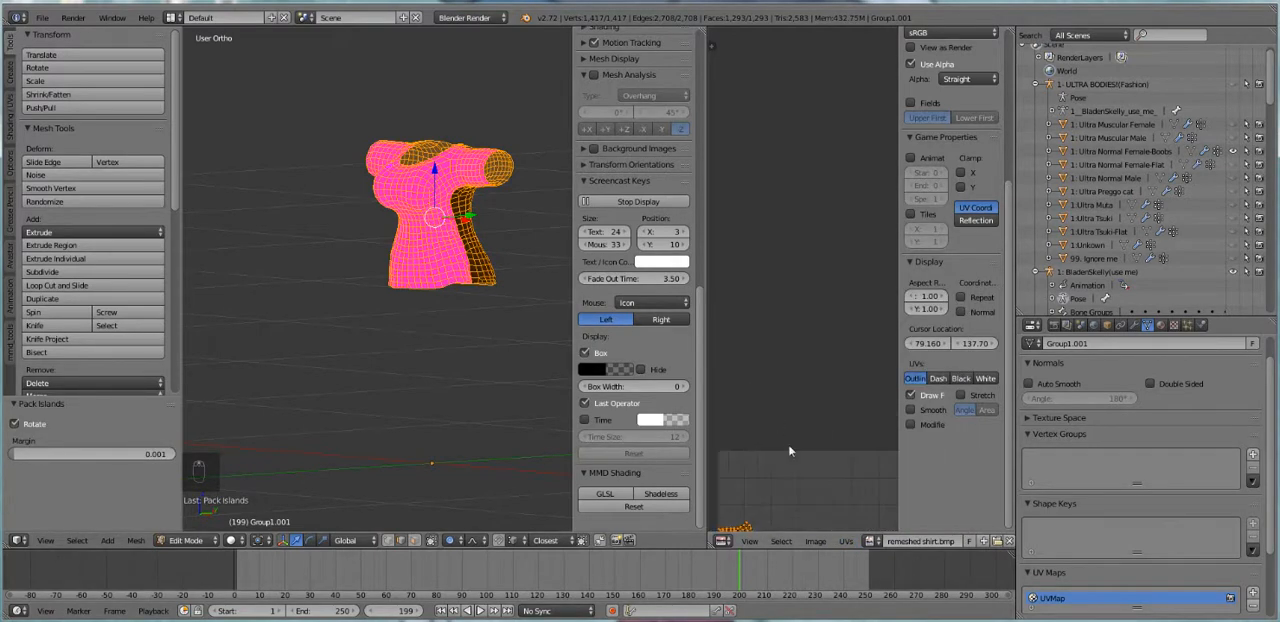
Disable proportional editing and widen the UV editor so the whole packed shirt layout fits
middle_drag(789, 428, 801, 206)
middle_drag(796, 371, 793, 294)
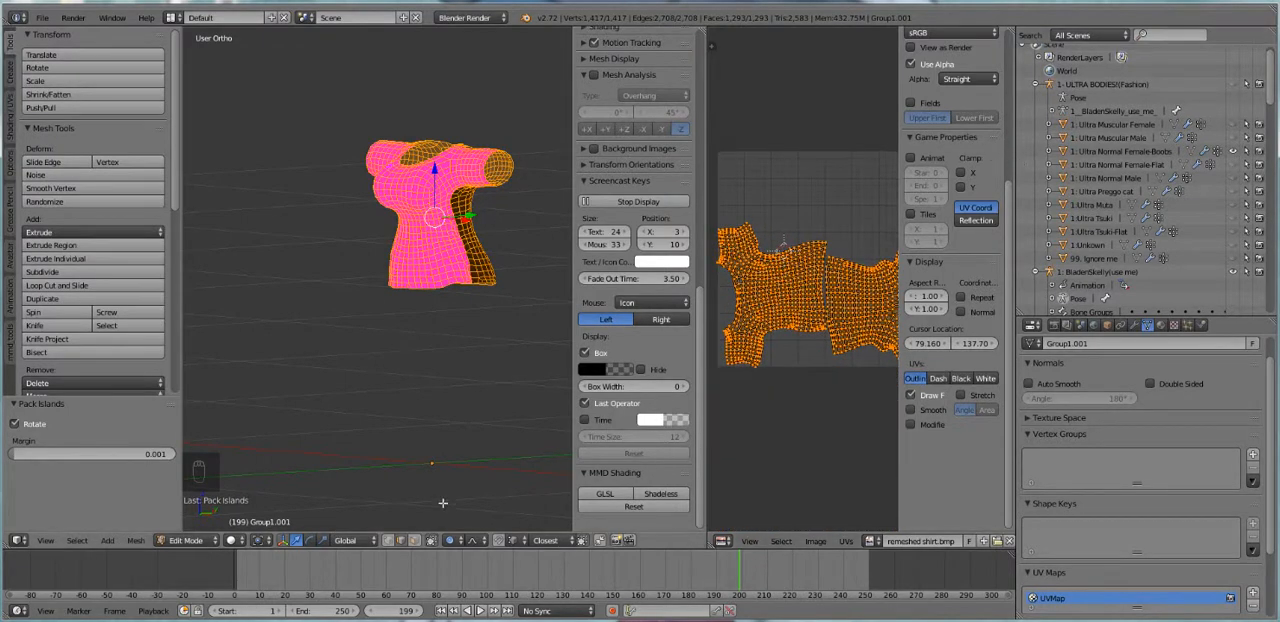
click(449, 541)
click(462, 526)
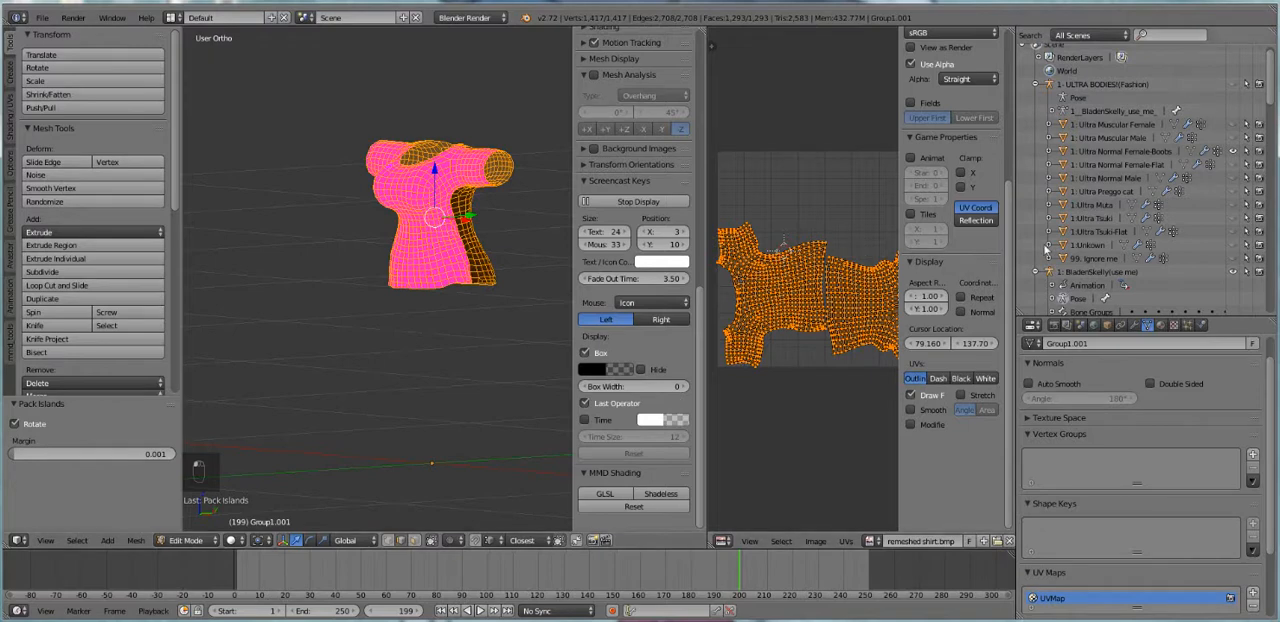
drag(1010, 260, 1116, 260)
Try to isolate the left shirt island in the UV editor with border selection and linked selection
key(a)
key(b)
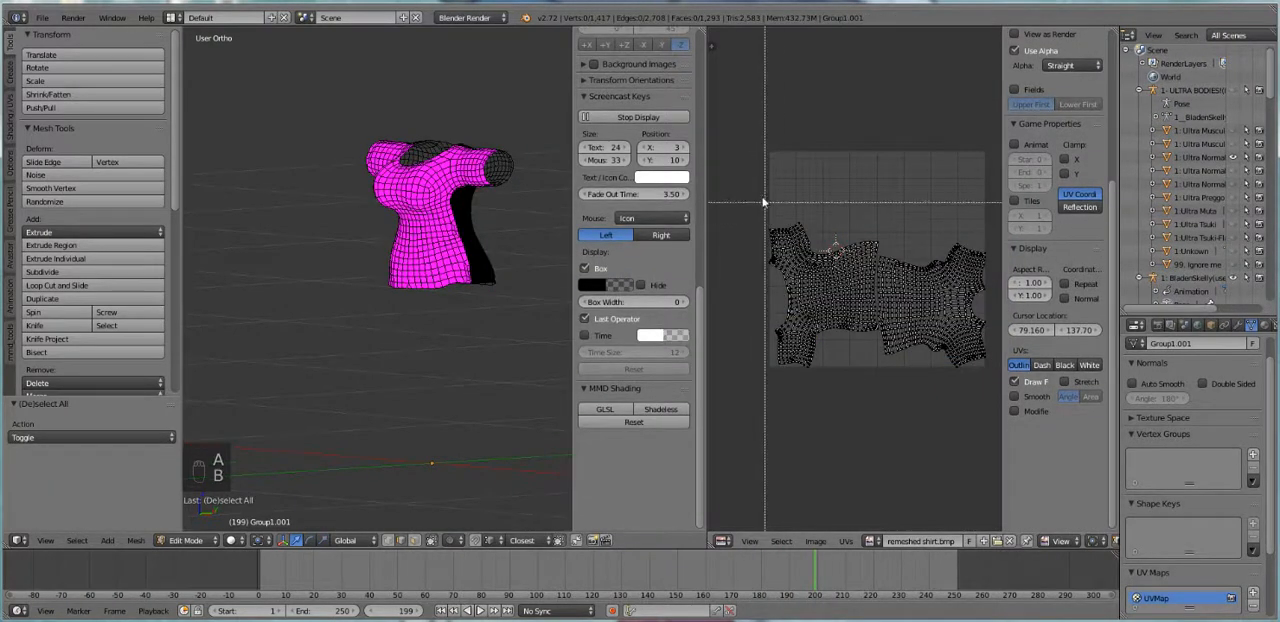
drag(761, 195, 878, 392)
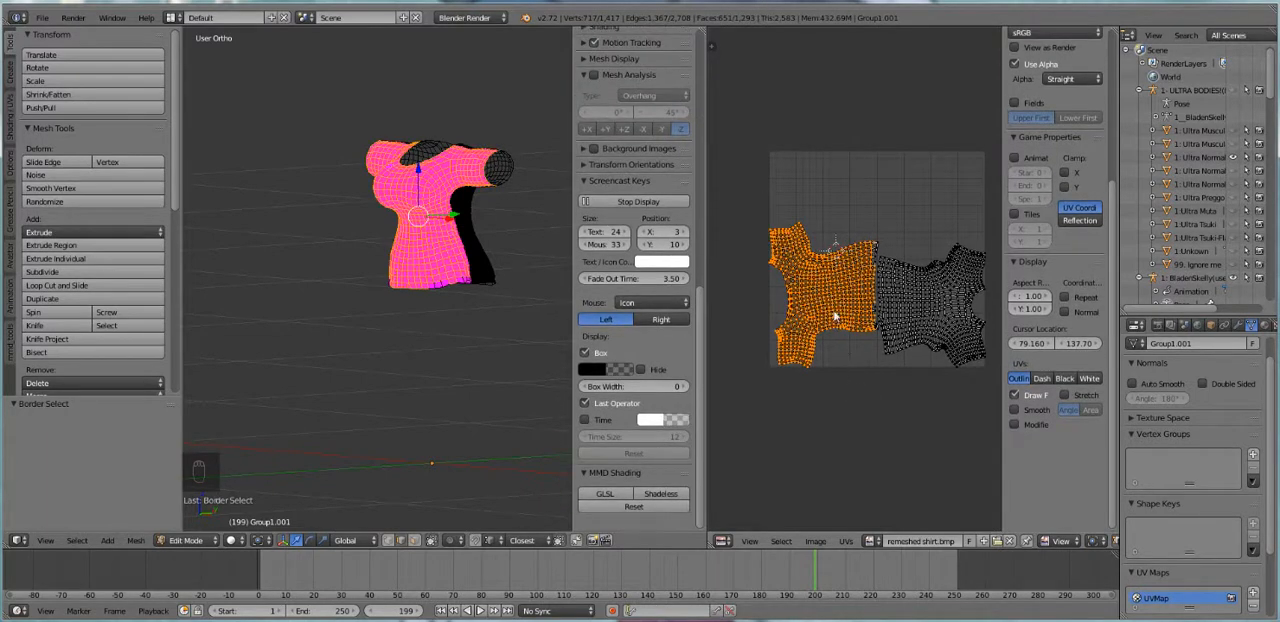
key(a)
key(l)
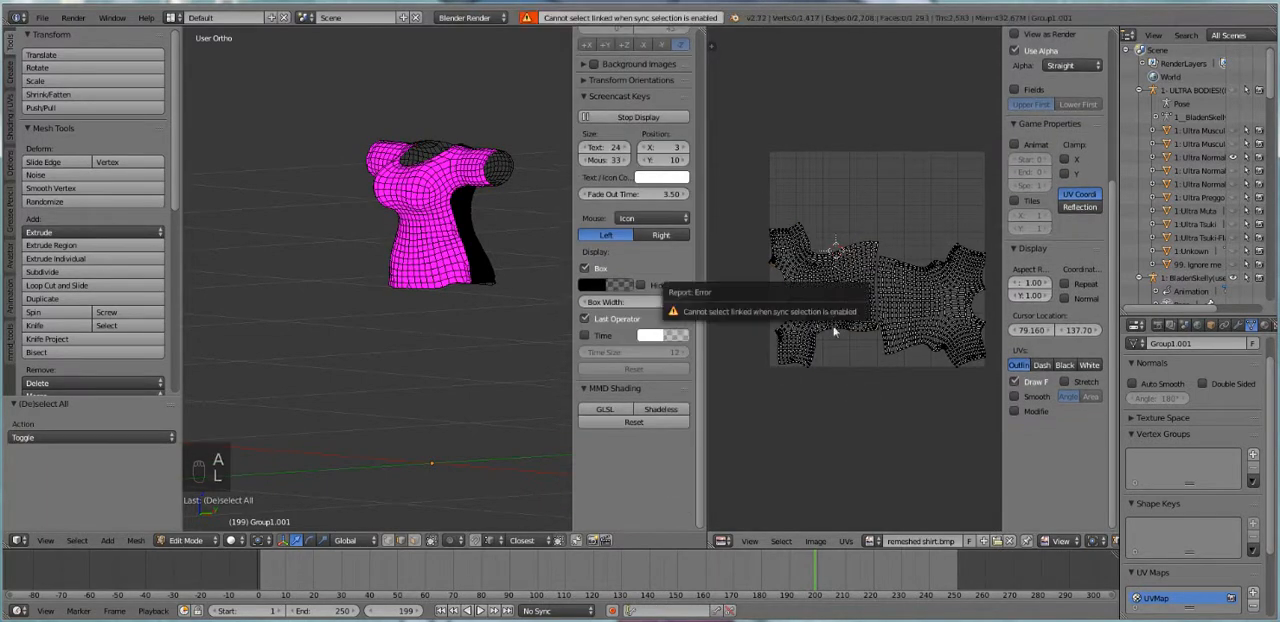
Turn off UV selection sync with the whole mesh selected, and select only the left shirt island
key(a)
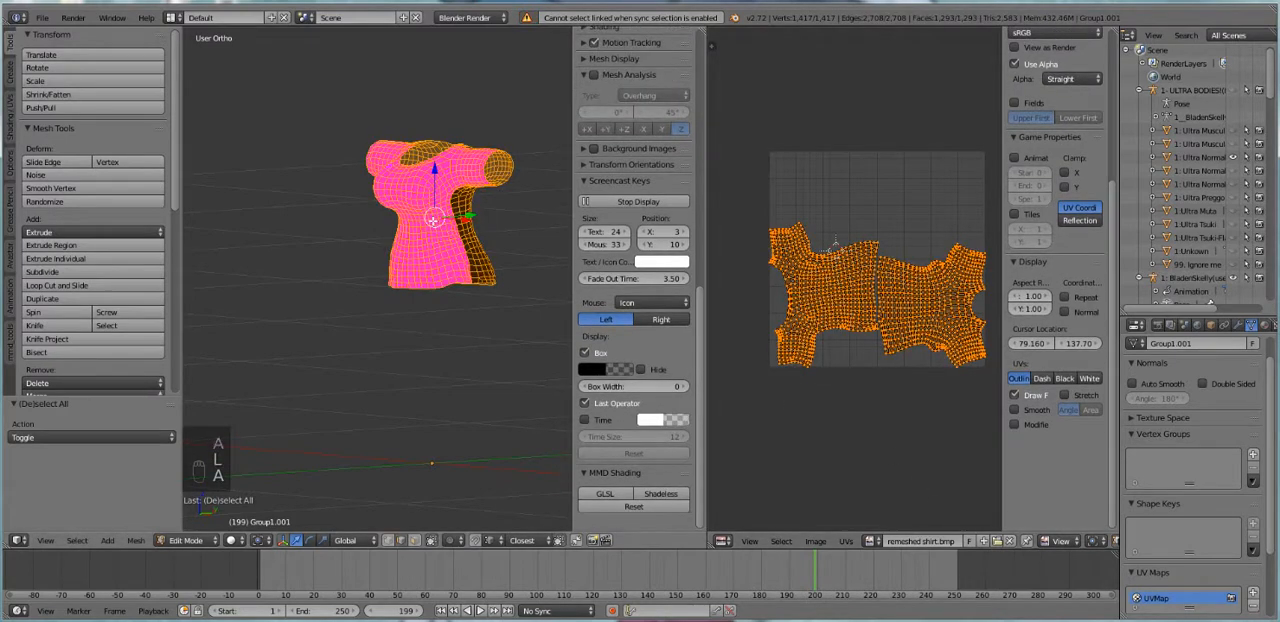
scroll(1013, 545, down, 2)
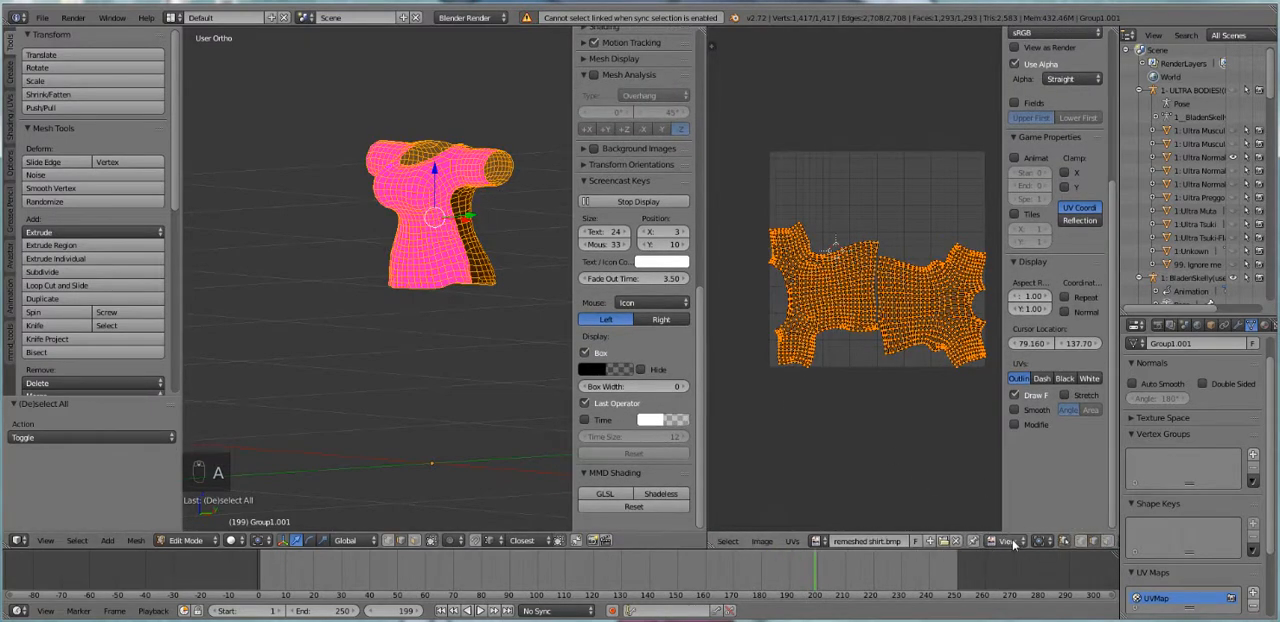
click(1064, 543)
key(l)
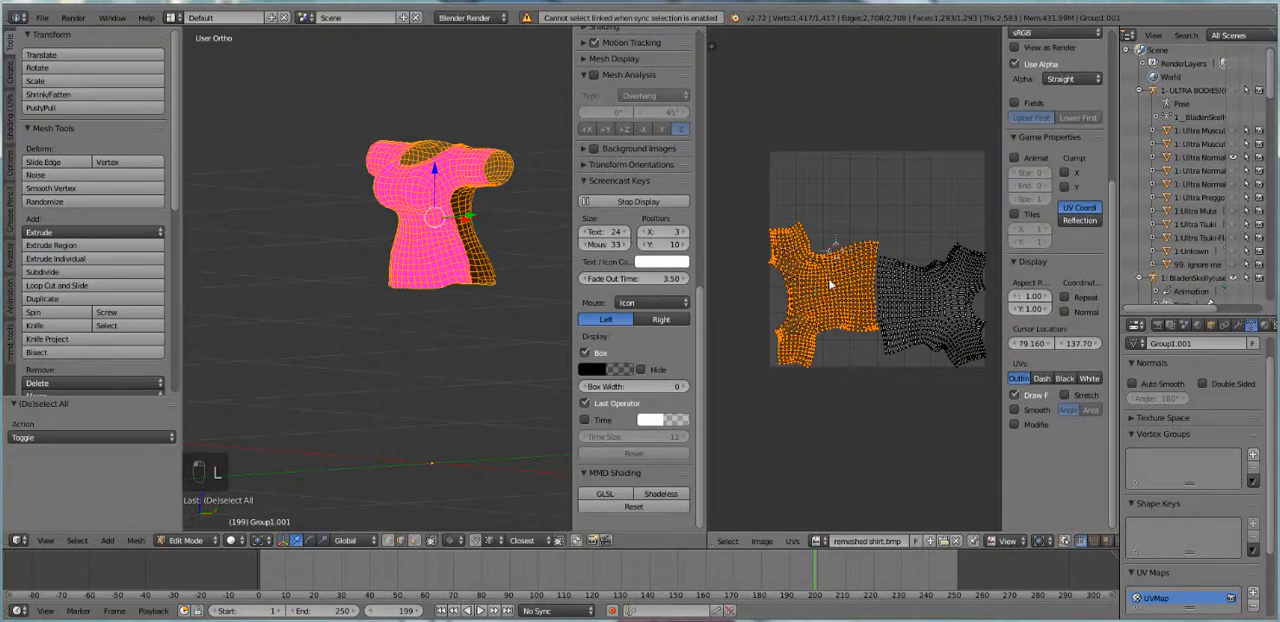
Rotate the left shirt island about 92° so it stands upright and move it into the upper-left corner of the UV space
key(r)
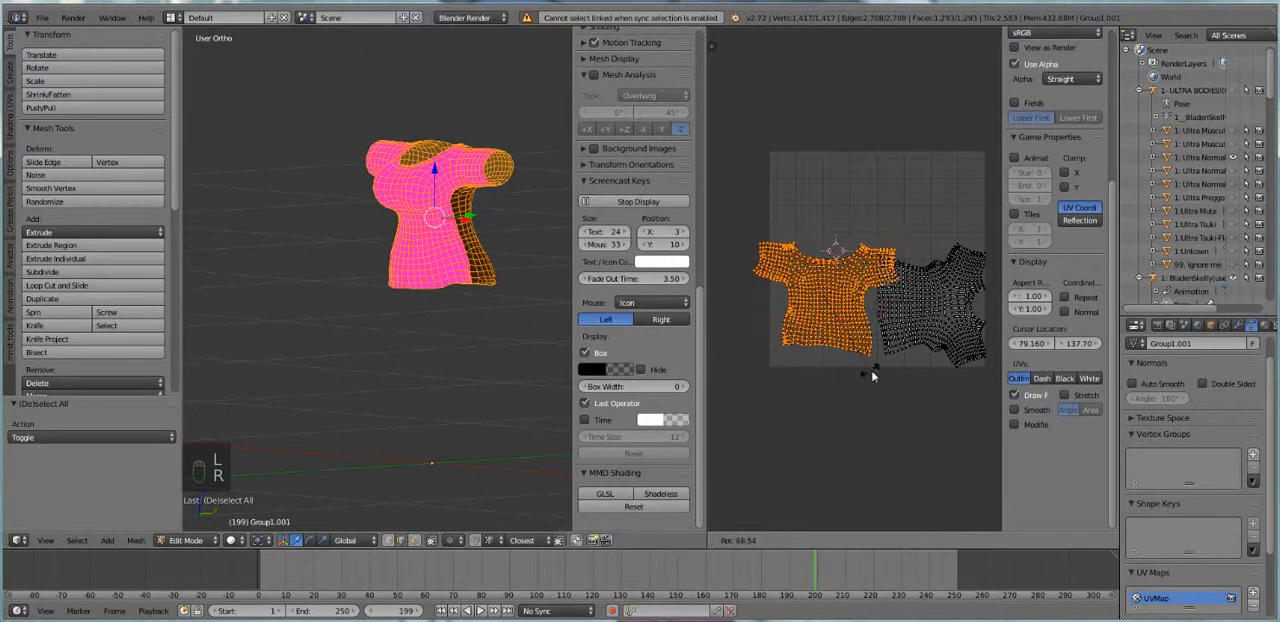
click(879, 374)
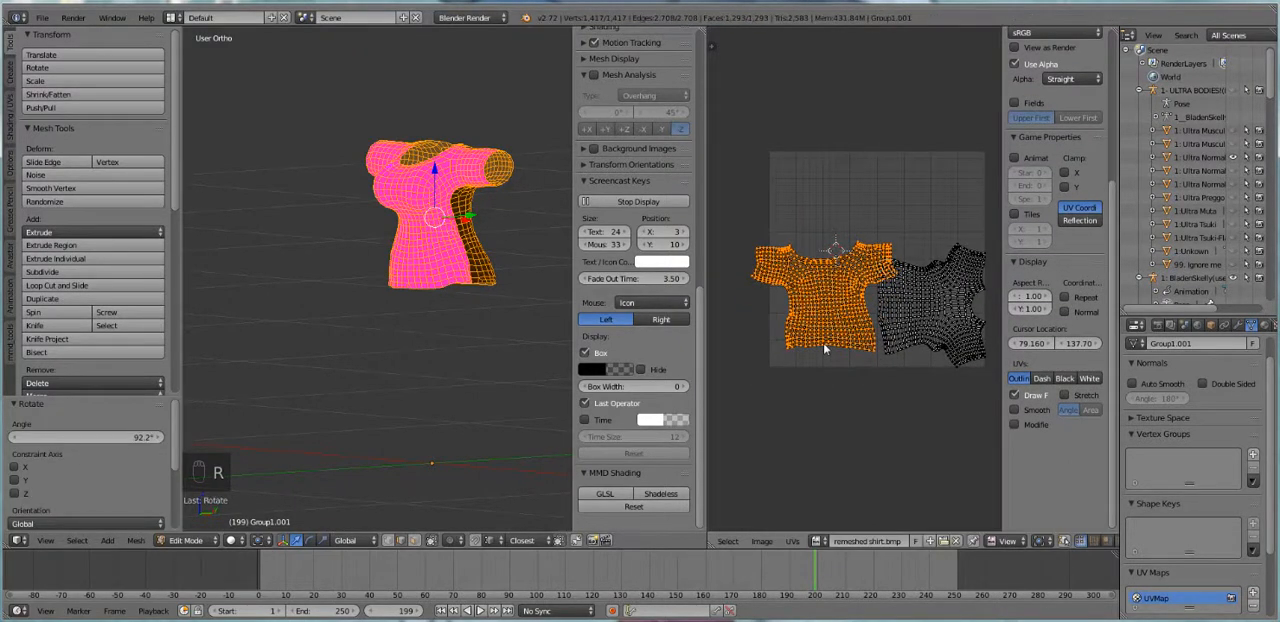
key(g)
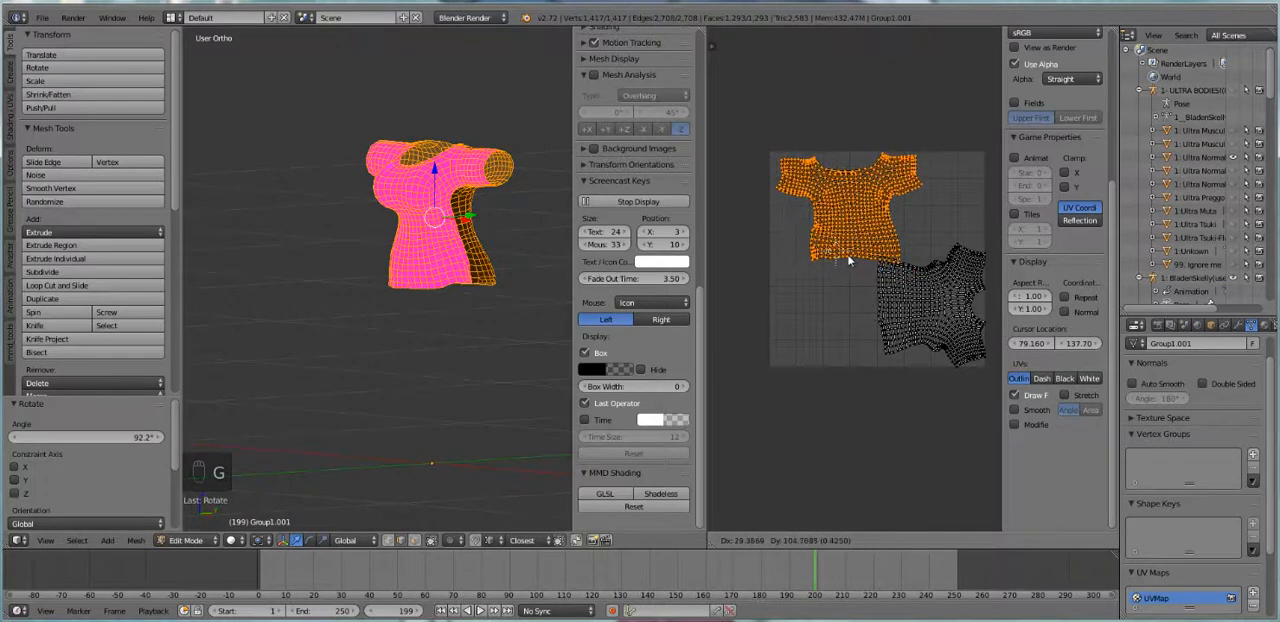
click(869, 285)
Select only the right shirt island and rotate it about -88.7° so it stands upright
key(a)
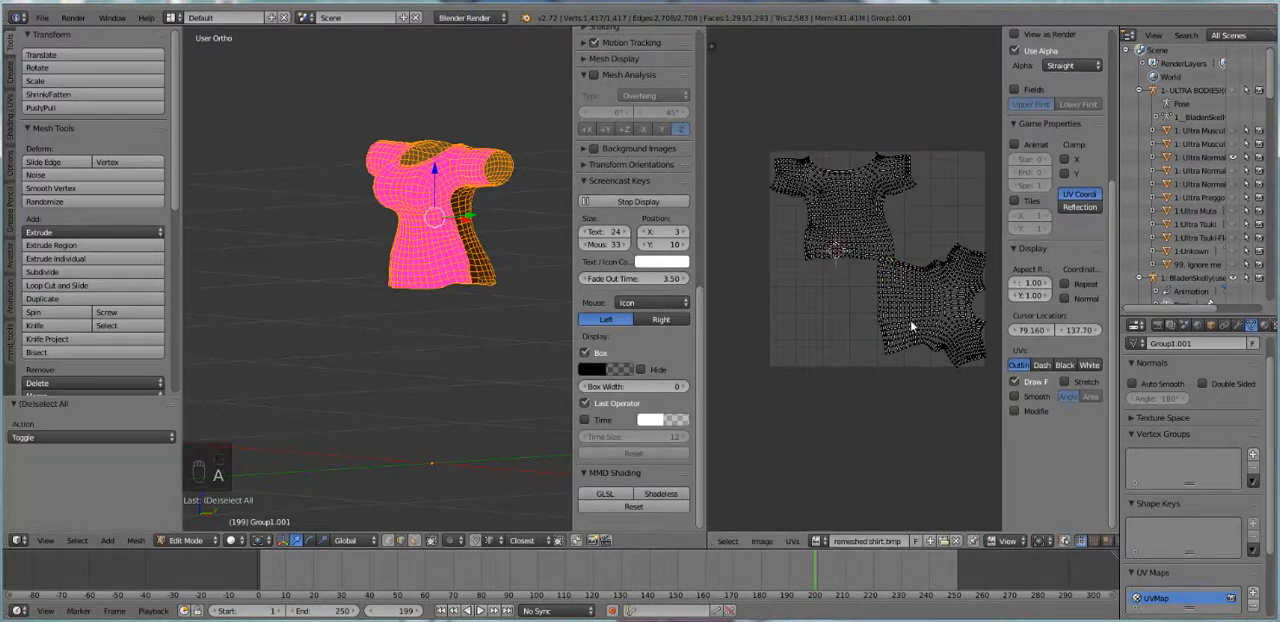
key(l)
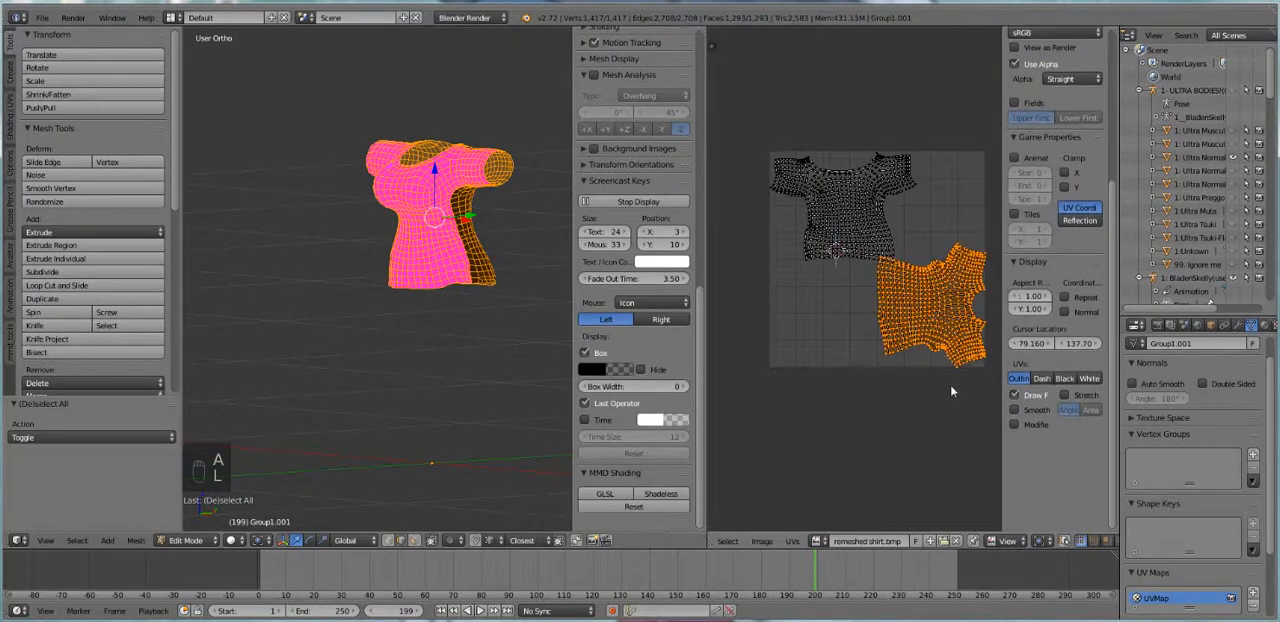
key(r)
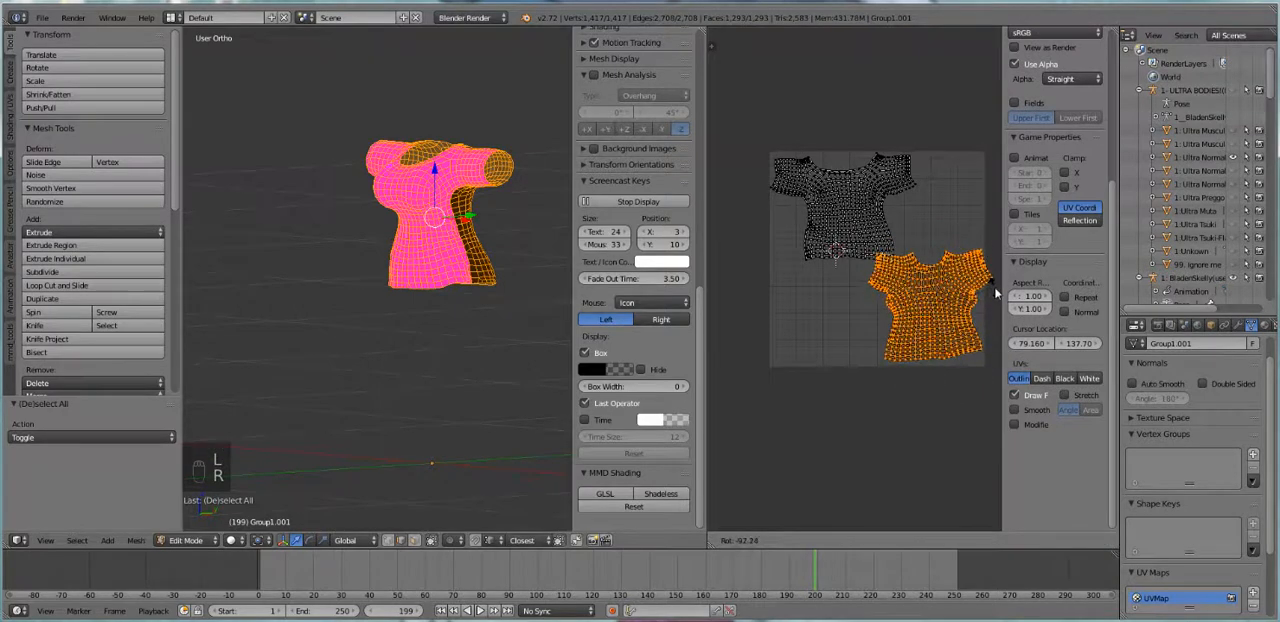
click(995, 291)
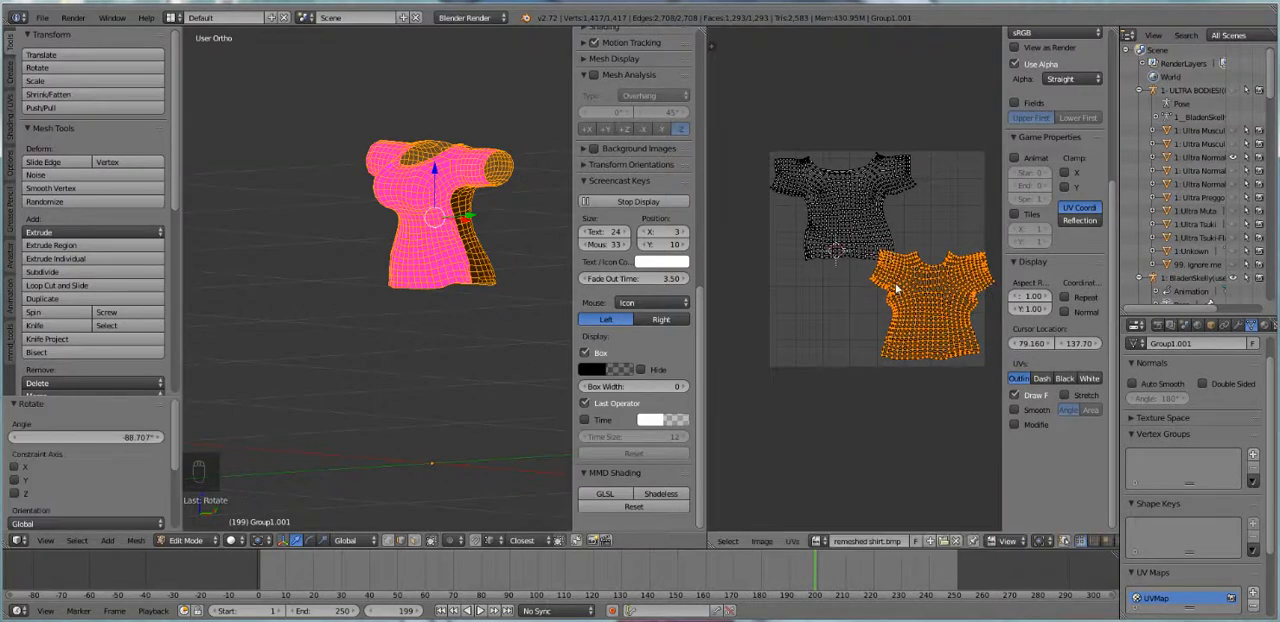
Fit the right shirt island into the lower-right corner of the UV space, scaling it by about 0.9
key(g)
click(889, 303)
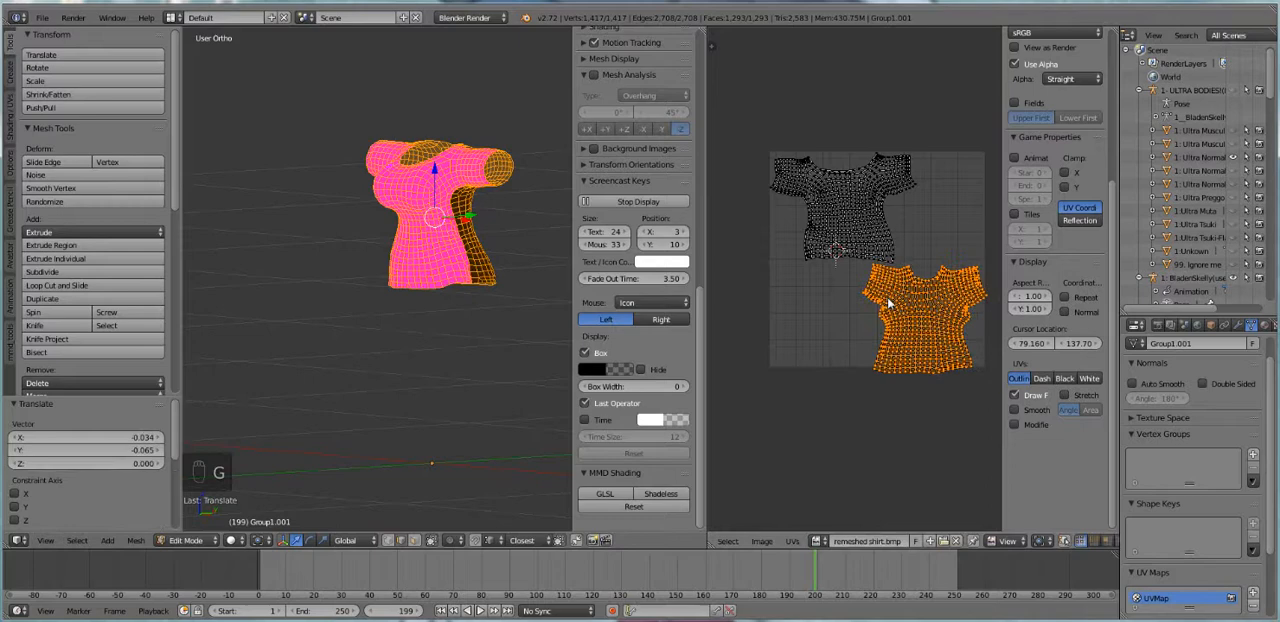
key(s)
click(950, 400)
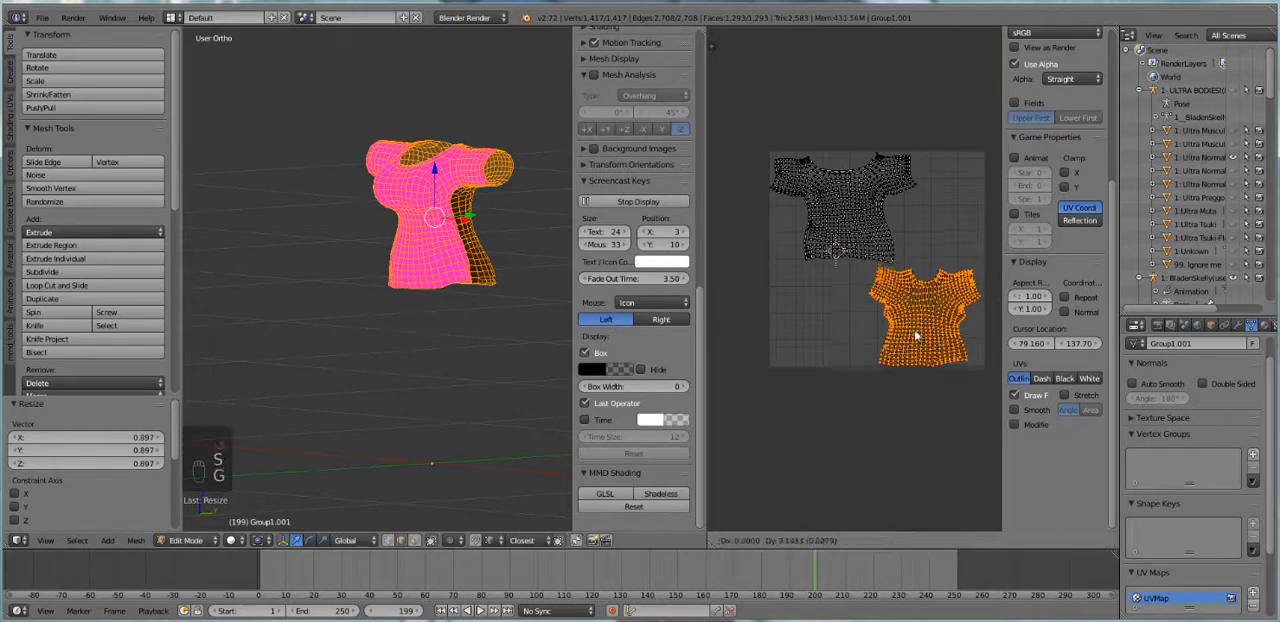
Check the shirt's separate pieces by selecting the front piece alone, and reselect the whole mesh
key(Tab)
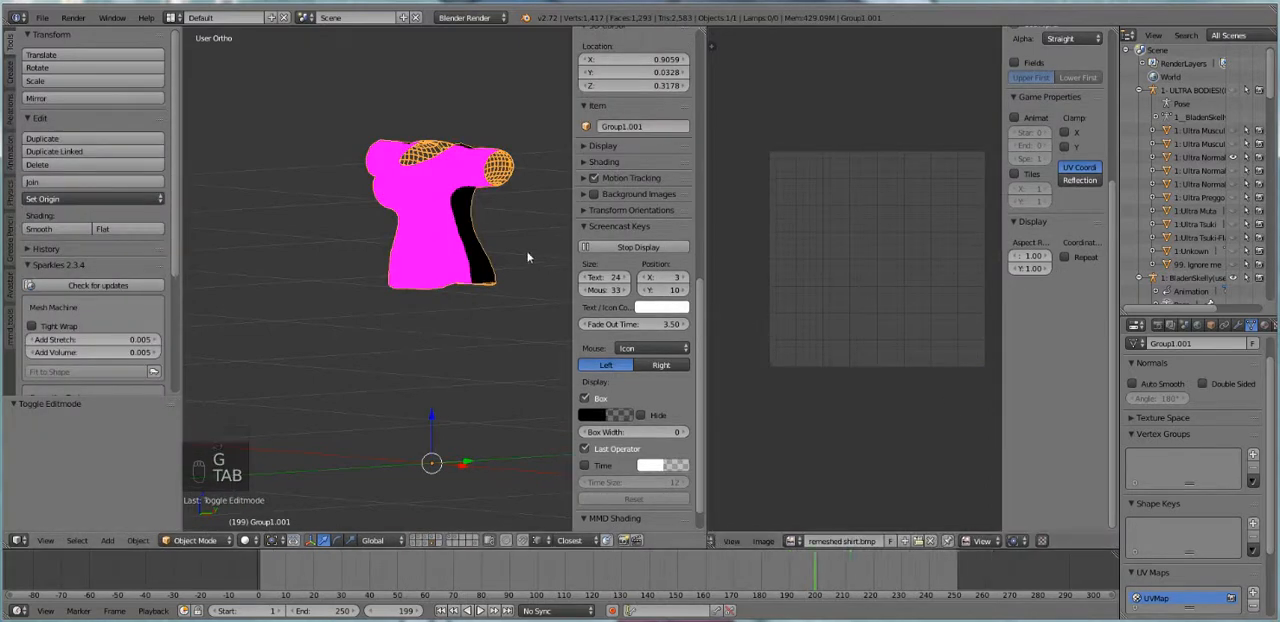
key(Tab)
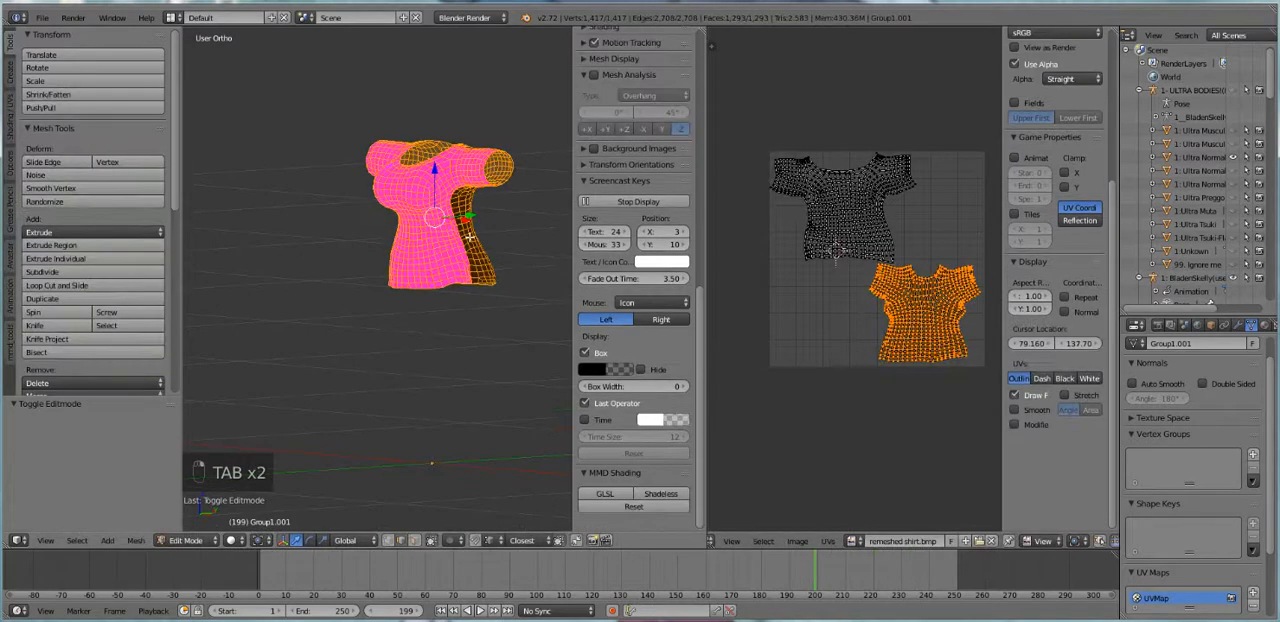
key(a)
key(a)
key(a)
key(l)
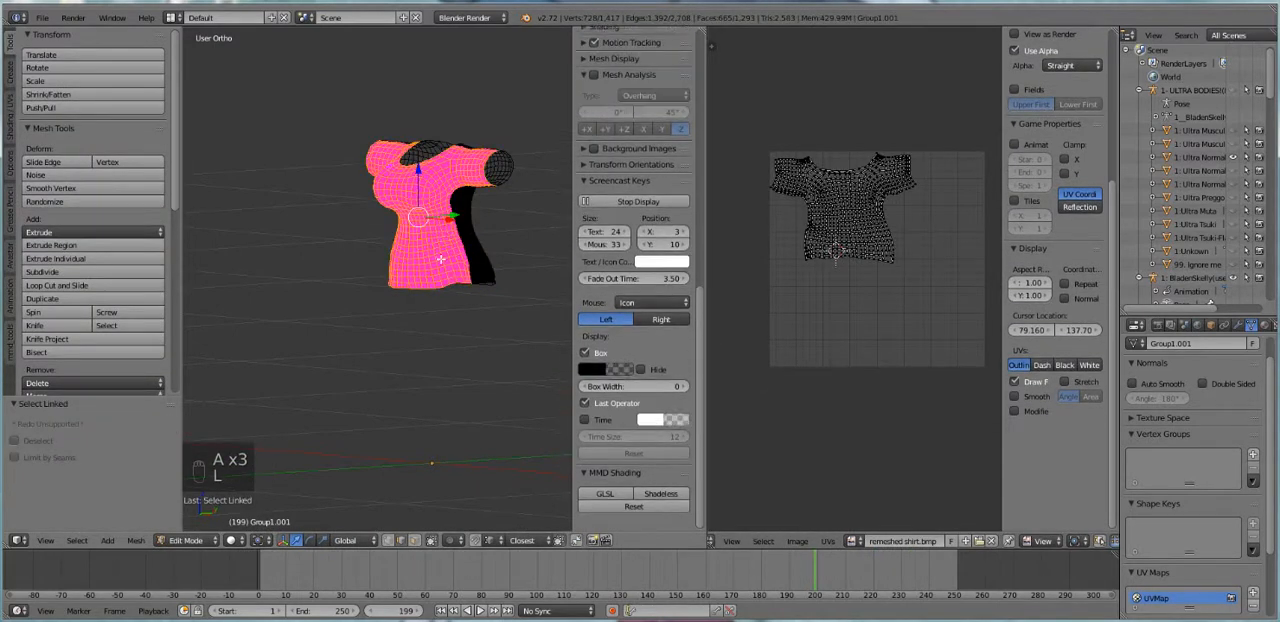
key(a)
key(a)
key(a)
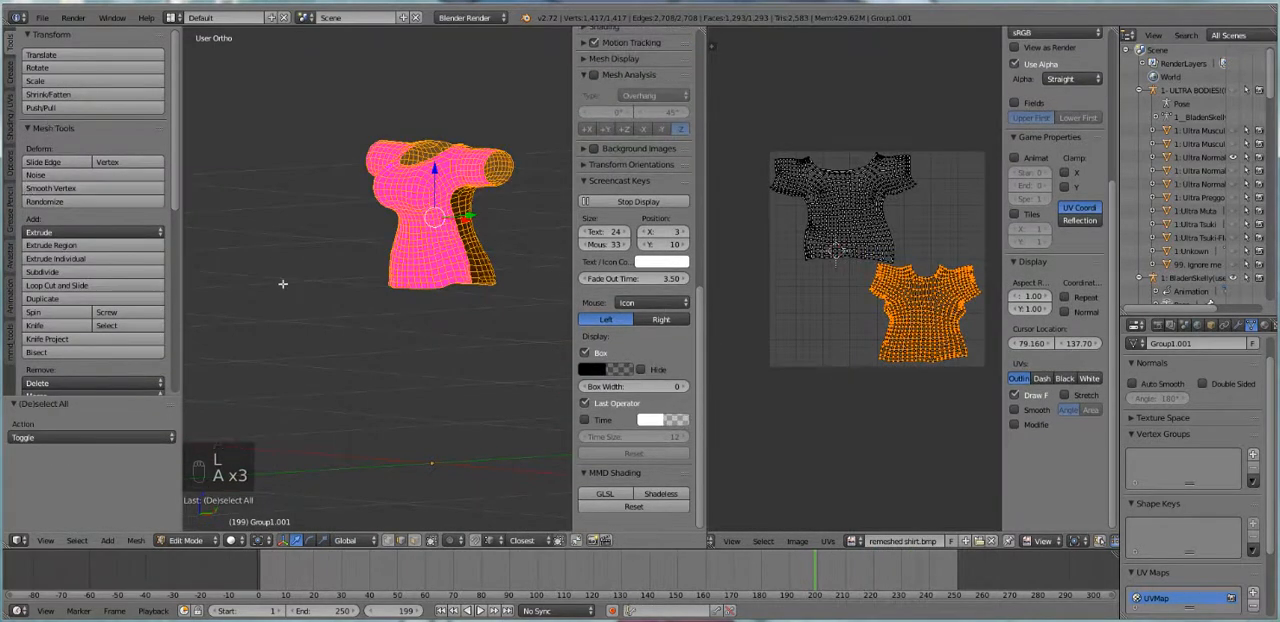
Try to join the shirt again in Object Mode and return to Edit Mode
key(Tab)
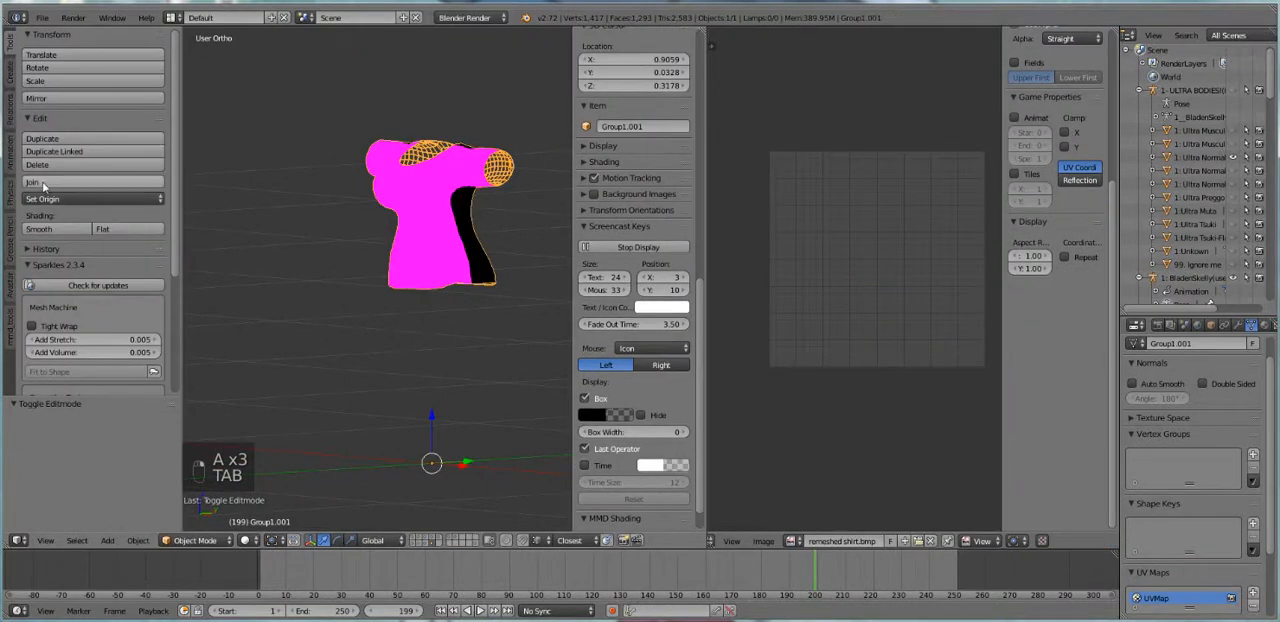
click(100, 182)
key(Tab)
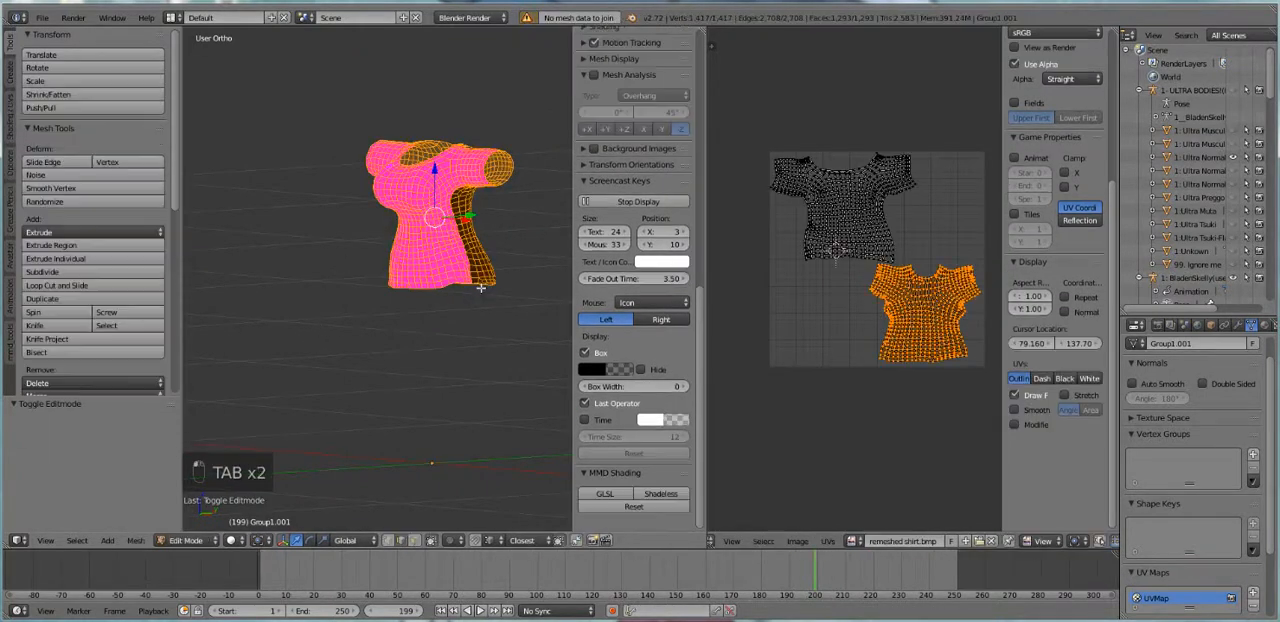
Review the world's Ambient Occlusion and Gather settings
click(1199, 326)
scroll(1170, 440, down, 2)
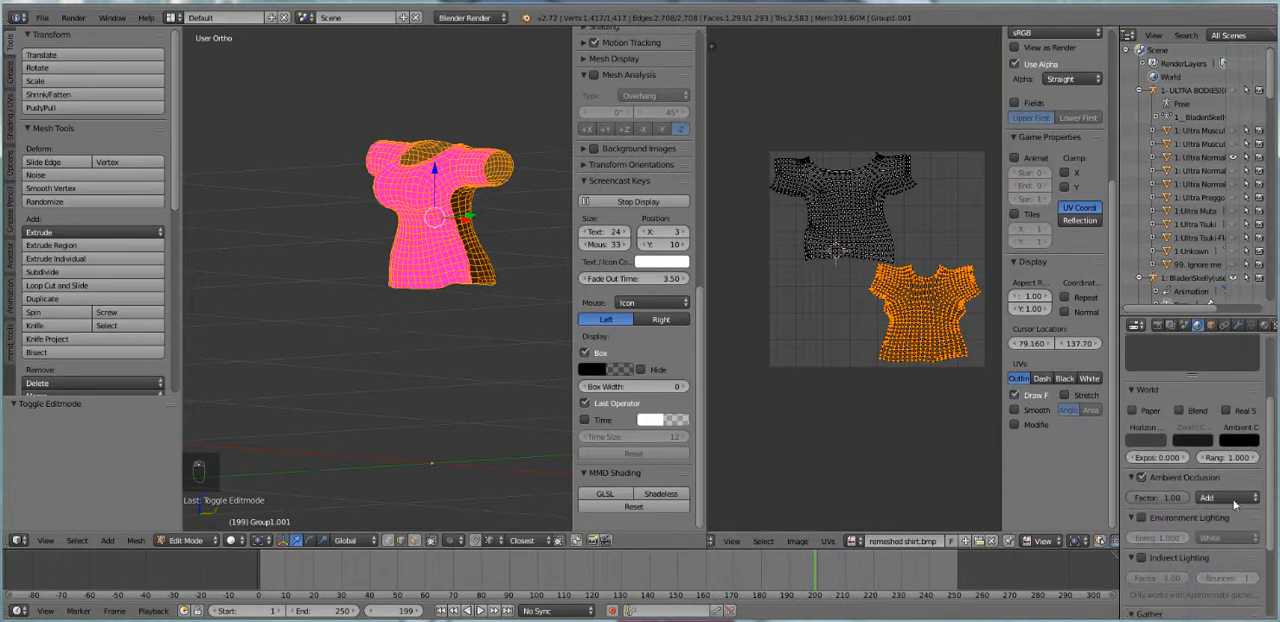
scroll(1220, 515, down, 3)
scroll(1200, 526, down, 2)
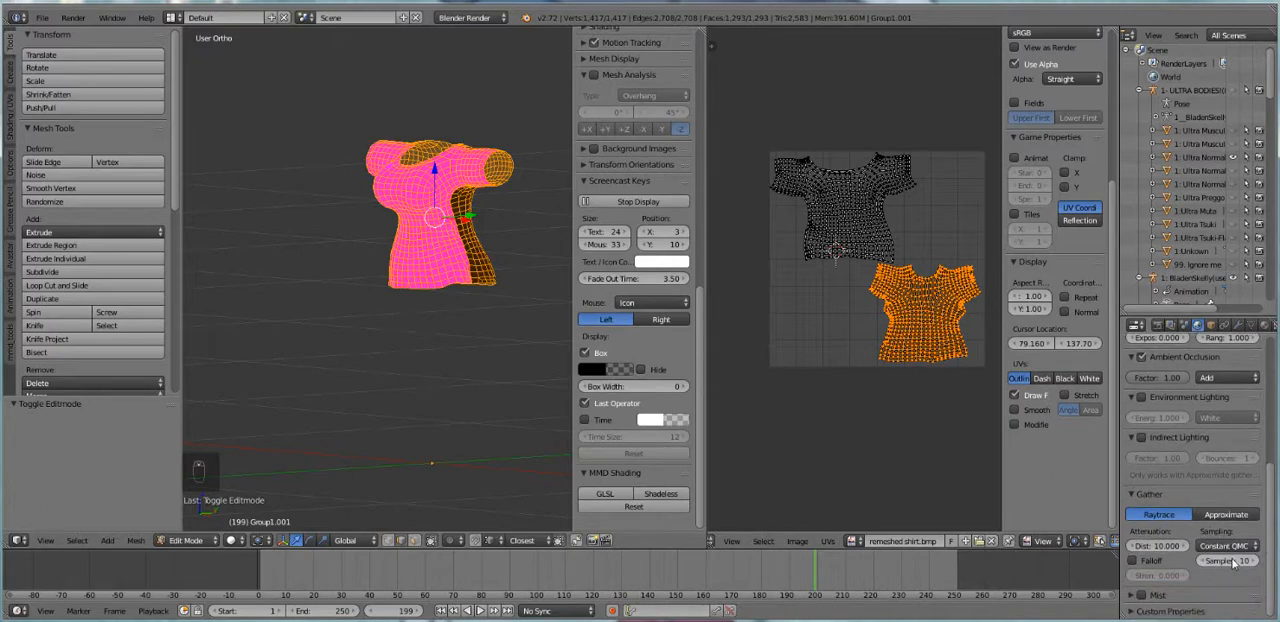
Open the render bake settings and try an Ambient Occlusion bake on the shirt, keeping its whole mesh selected
click(1159, 326)
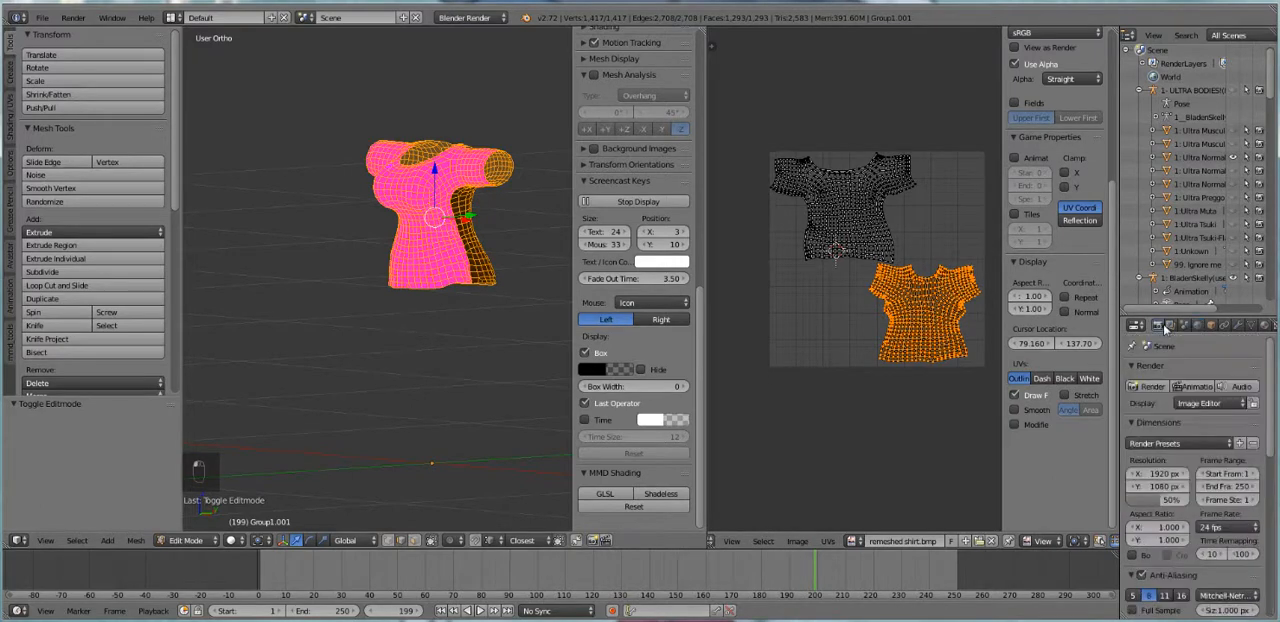
scroll(1229, 502, down, 7)
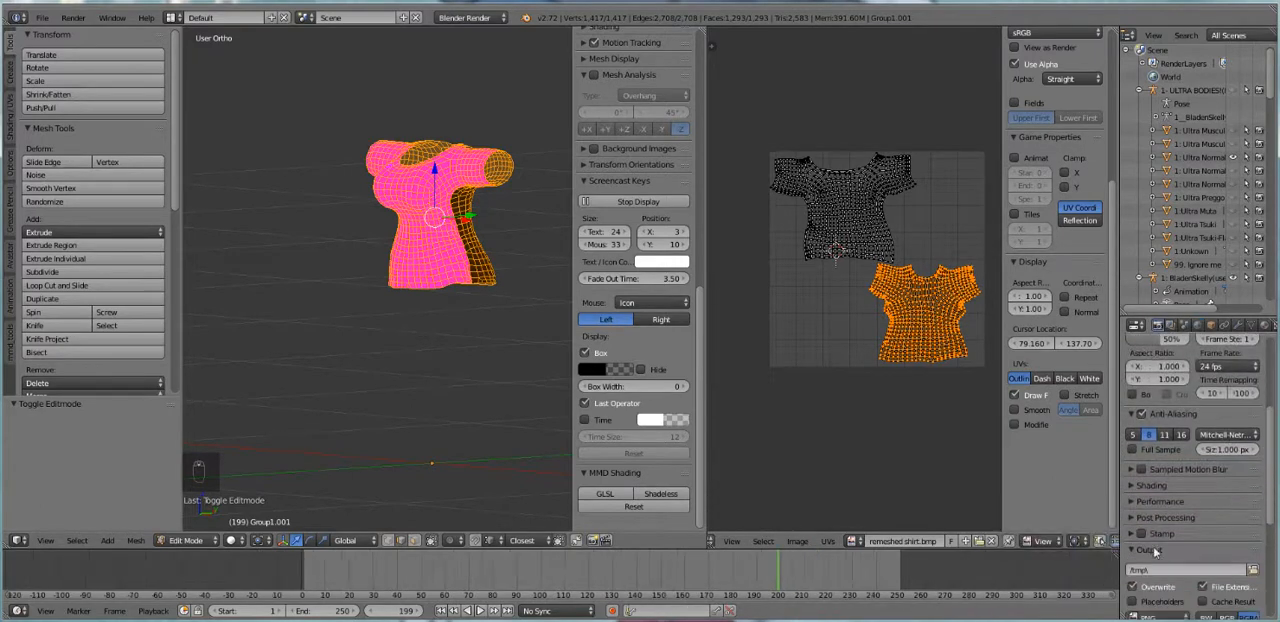
scroll(1157, 562, down, 2)
click(1197, 528)
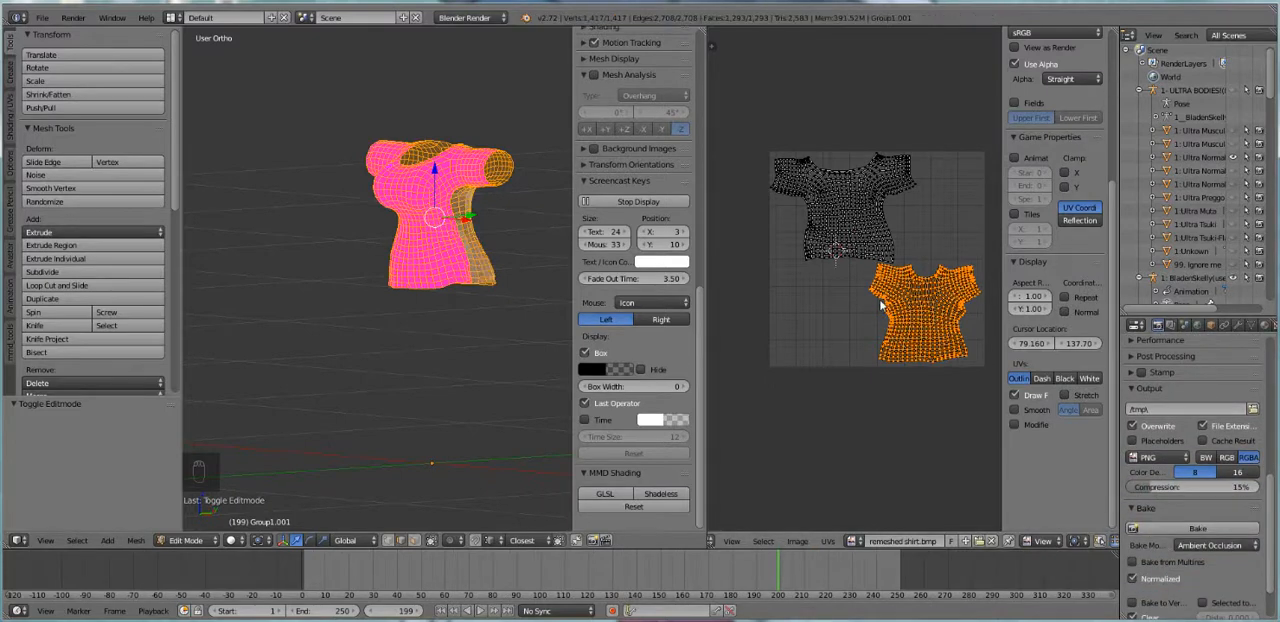
key(a)
key(a)
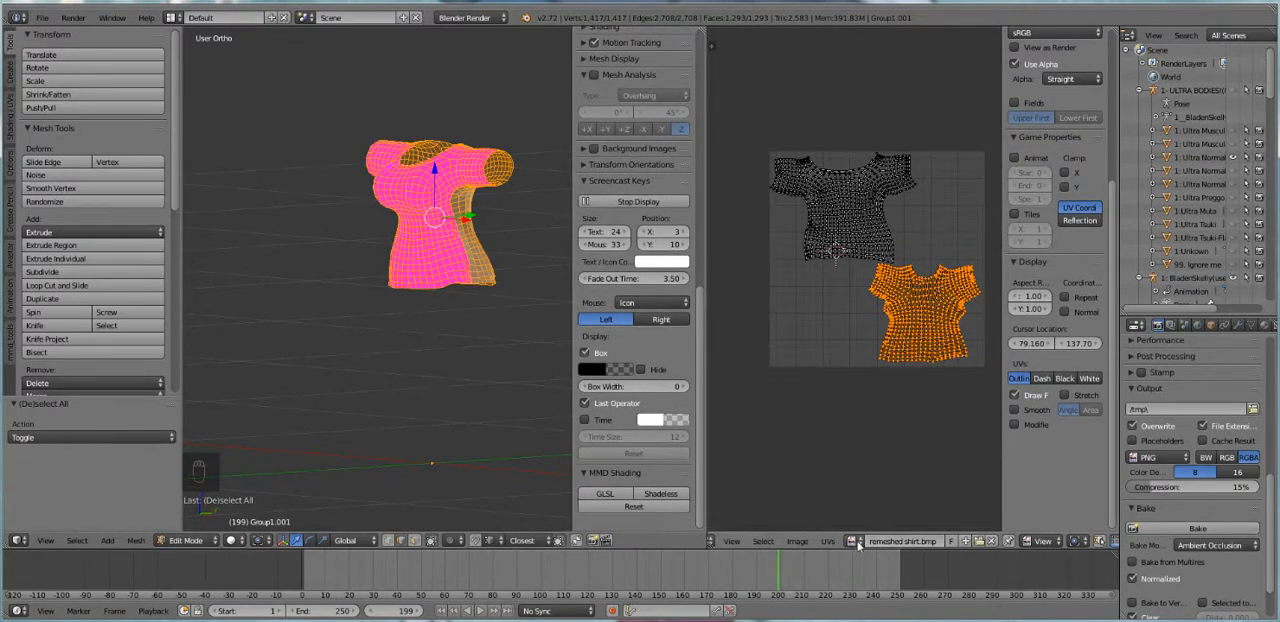
Replace remeshed shirt.bmp with a new blank 1024 x 1024 px image named shirt and bake Ambient Occlusion onto it
click(989, 542)
click(881, 542)
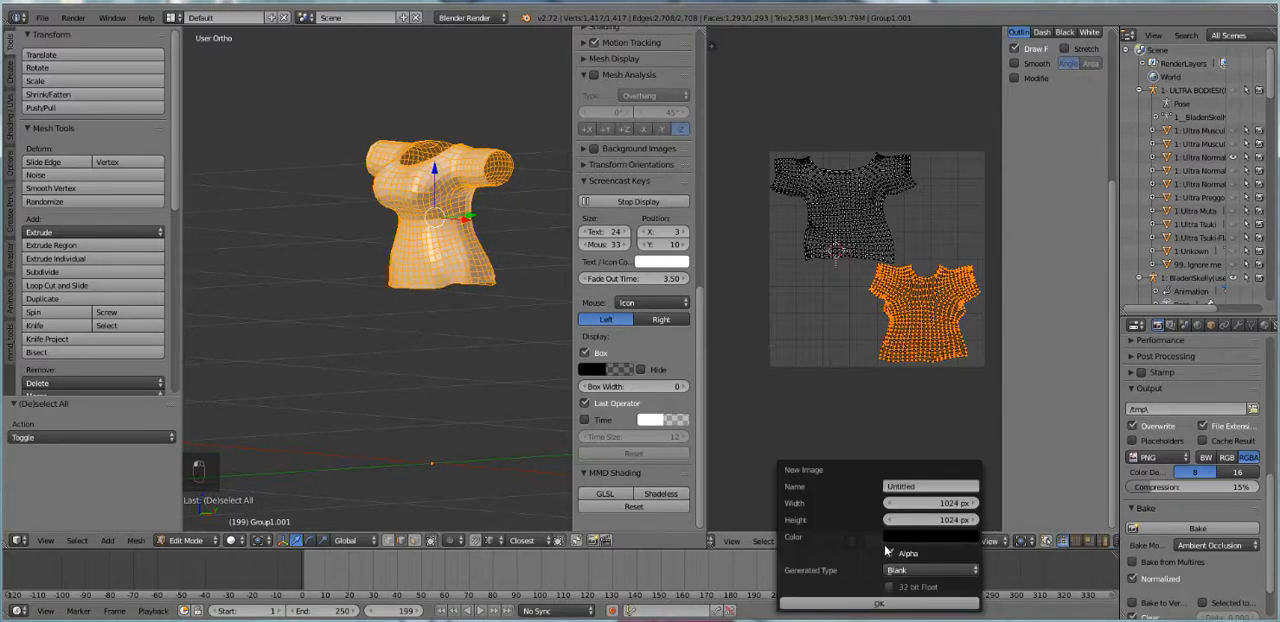
click(911, 486)
key(Return)
click(878, 603)
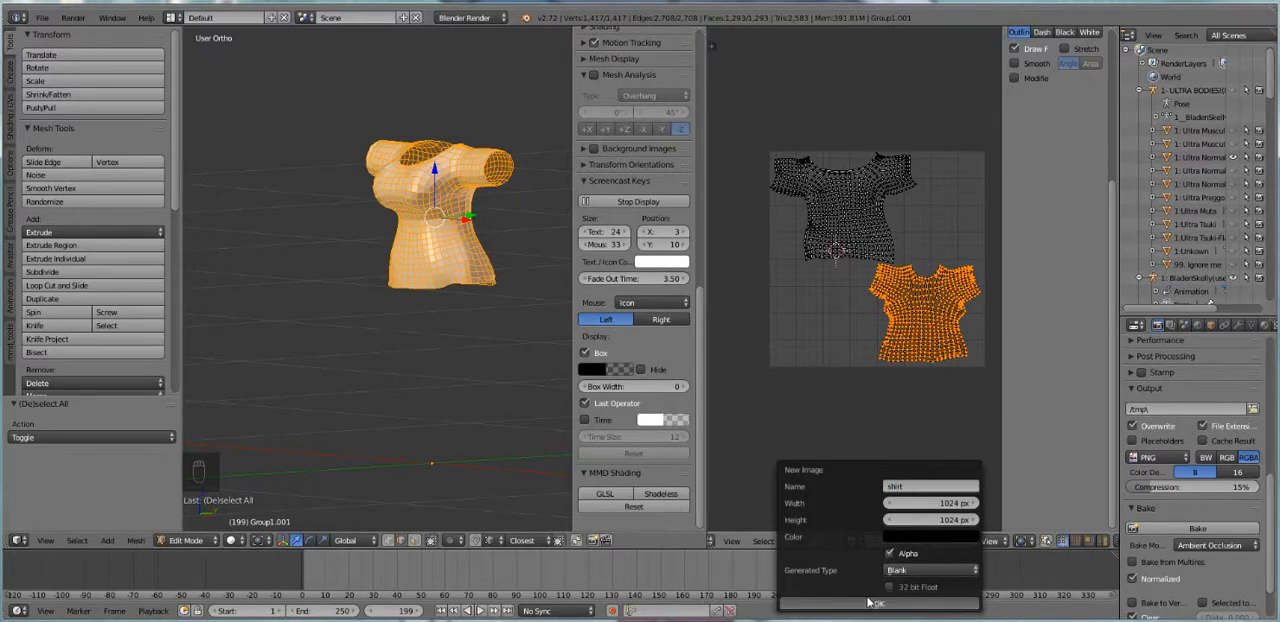
click(1163, 530)
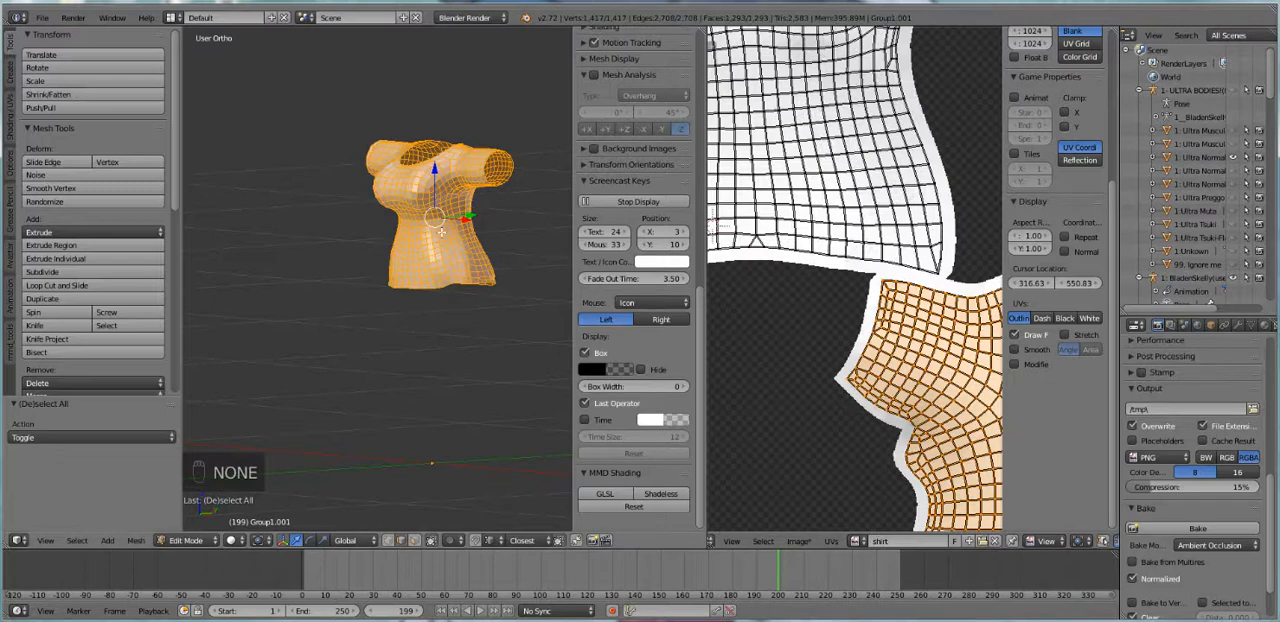
Apply smooth shading to the shirt in Object Mode and bake its Ambient Occlusion again
key(Tab)
click(38, 229)
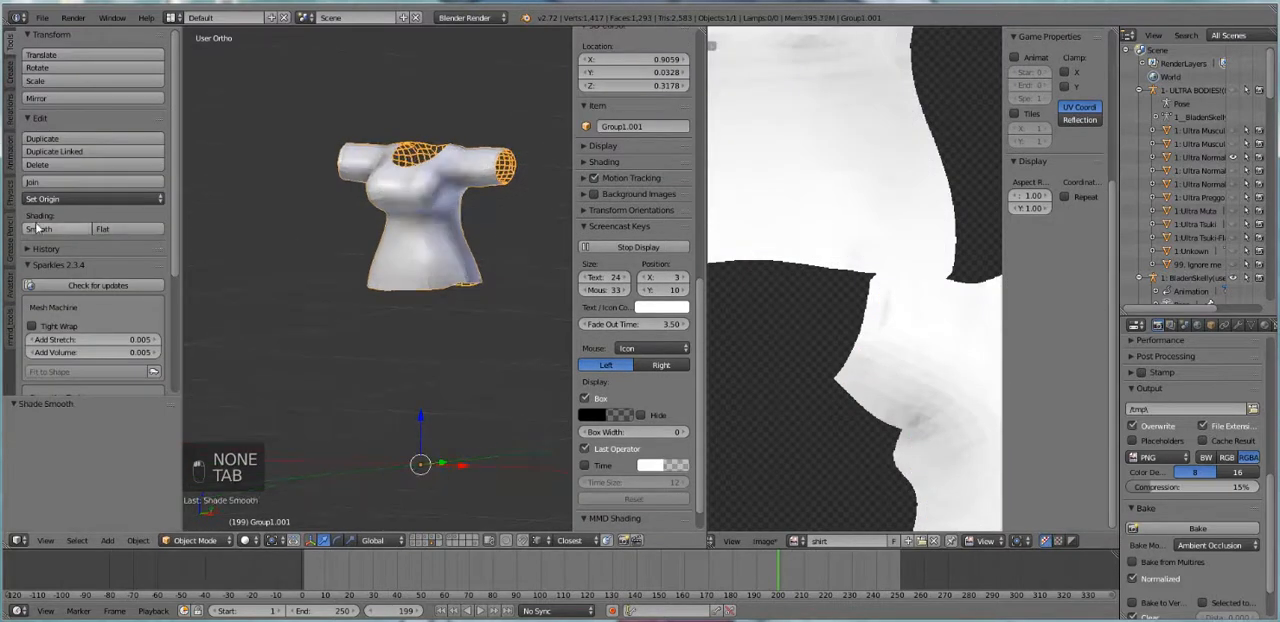
middle_drag(560, 220, 440, 237)
scroll(810, 255, down, 5)
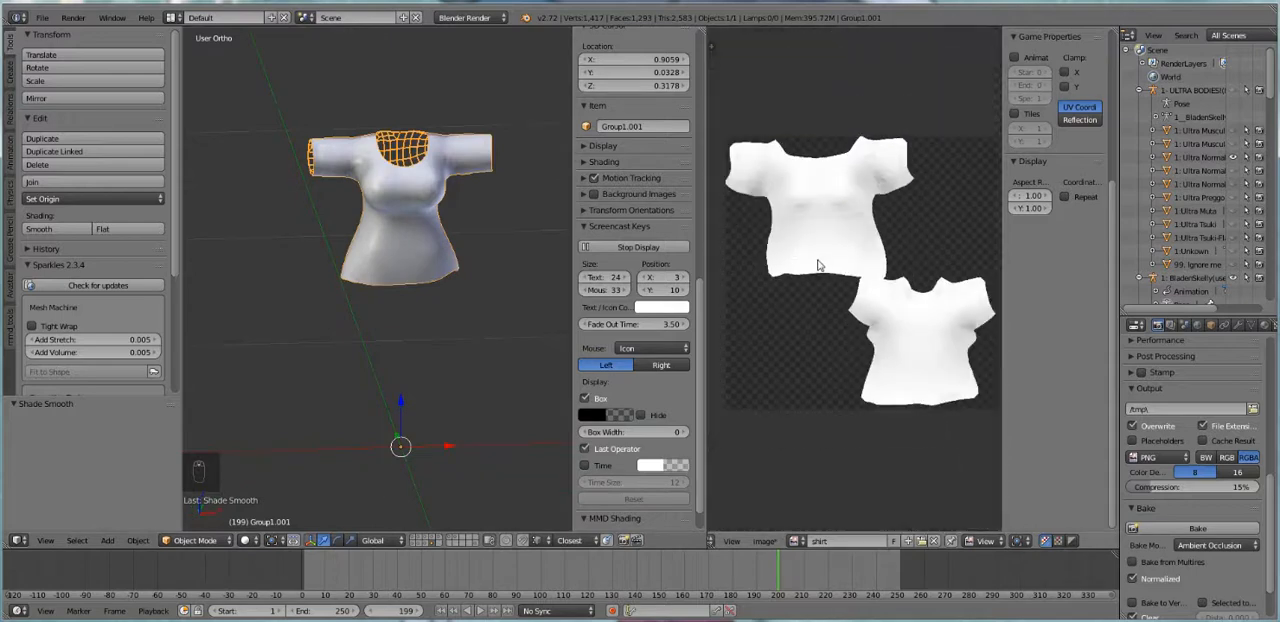
click(1185, 527)
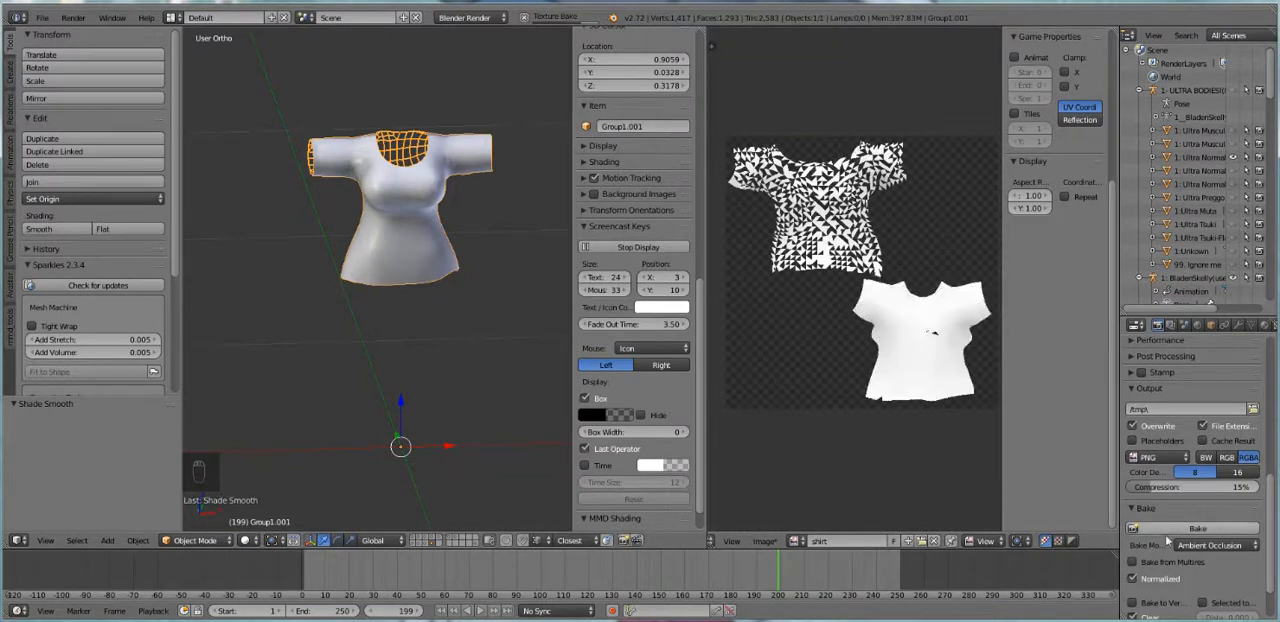
Turn off Normalized and bake the shirt's Ambient Occlusion again
click(1179, 527)
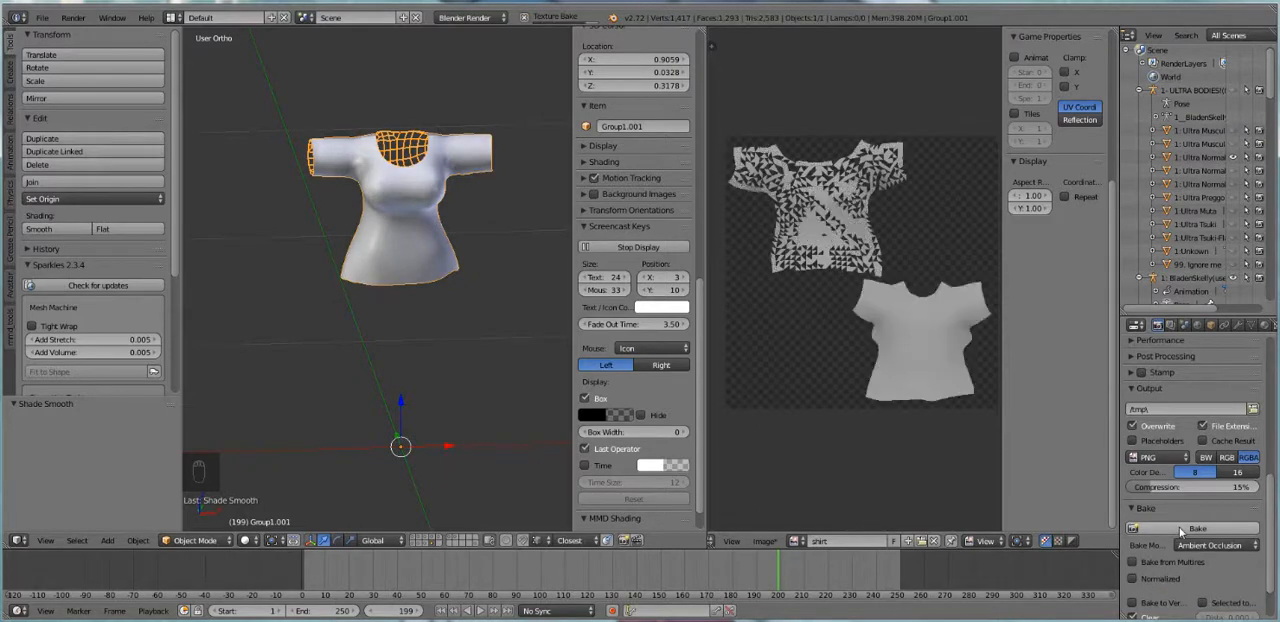
middle_drag(398, 278, 438, 262)
scroll(1225, 458, up, 5)
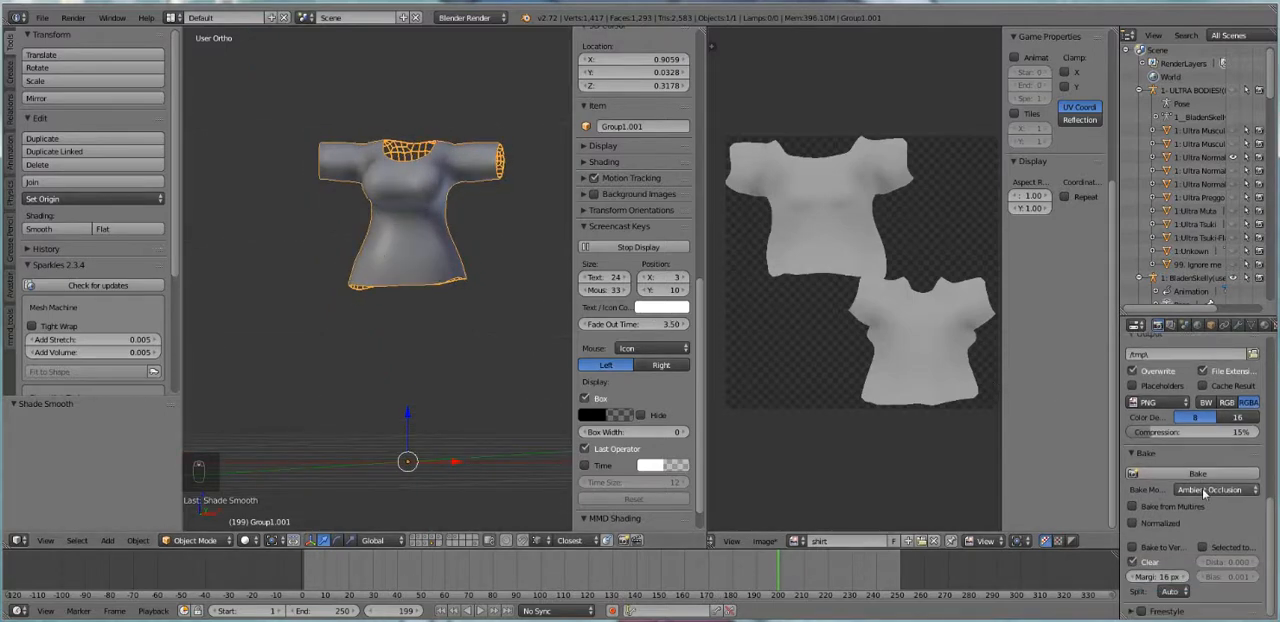
Set the shirt material's diffuse colour to red and rebake its Ambient Occlusion texture
click(1262, 328)
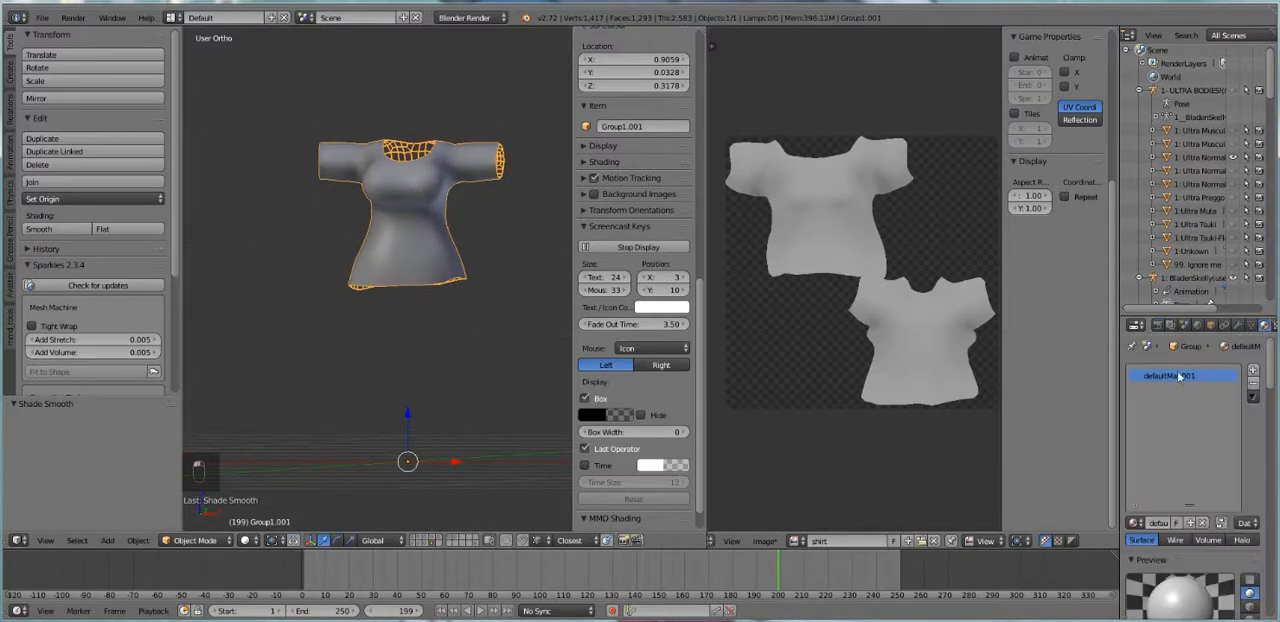
scroll(1176, 500, down, 4)
click(1155, 527)
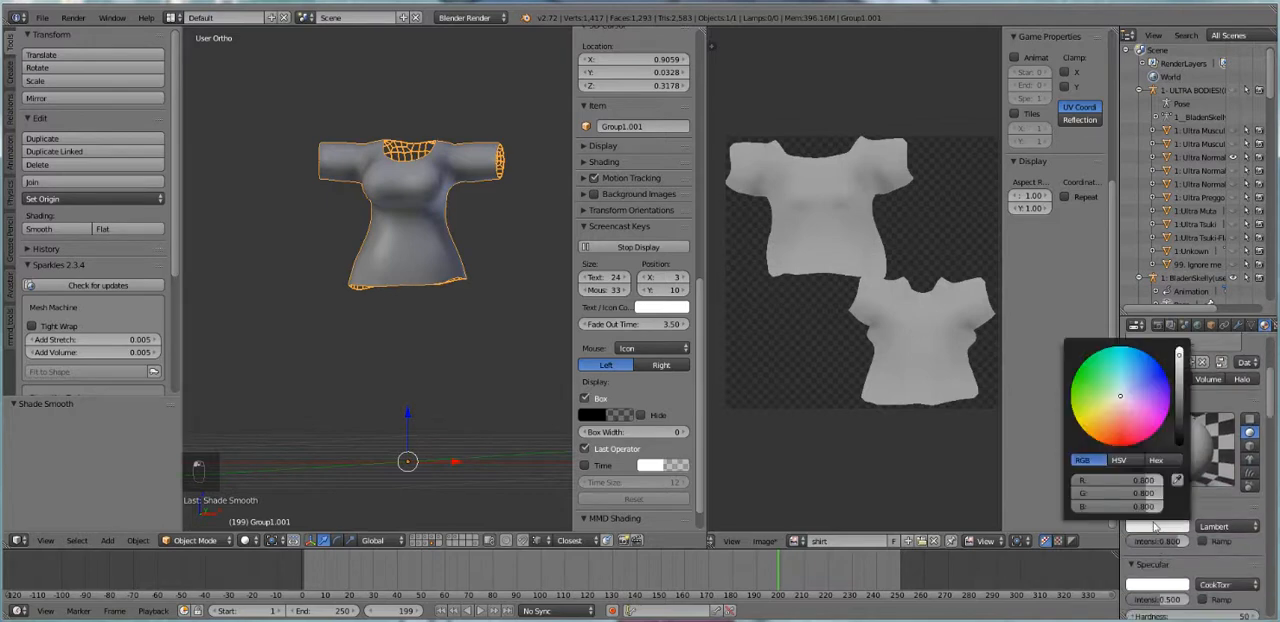
click(1160, 328)
scroll(1176, 500, down, 5)
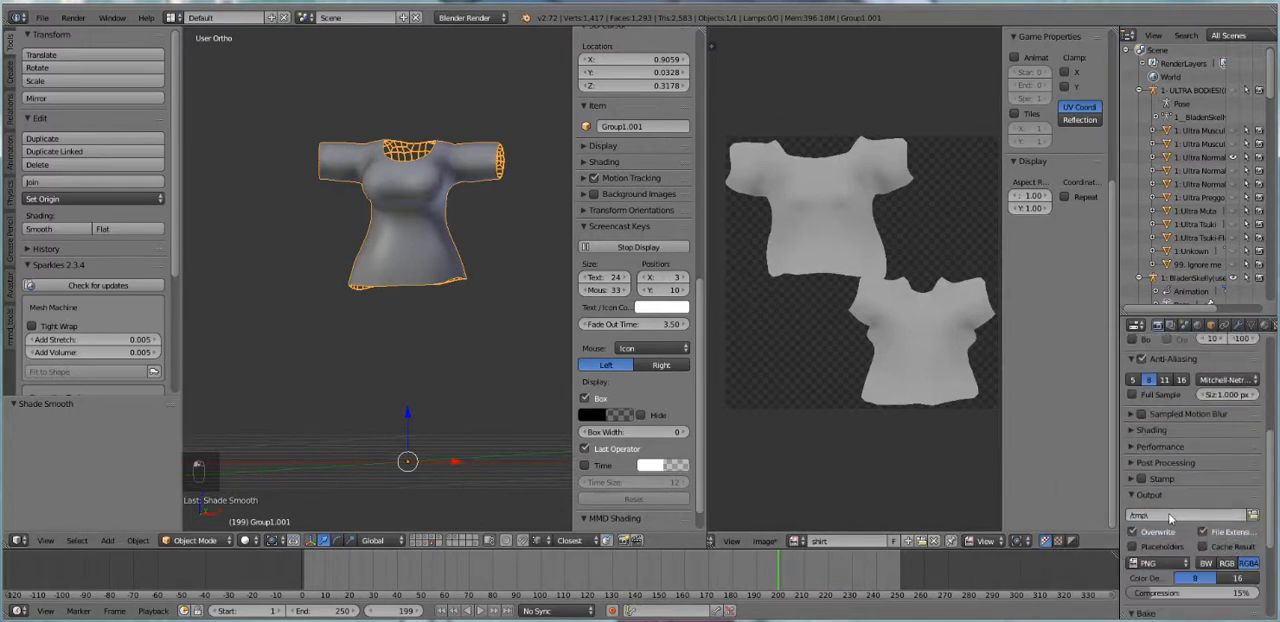
click(1155, 580)
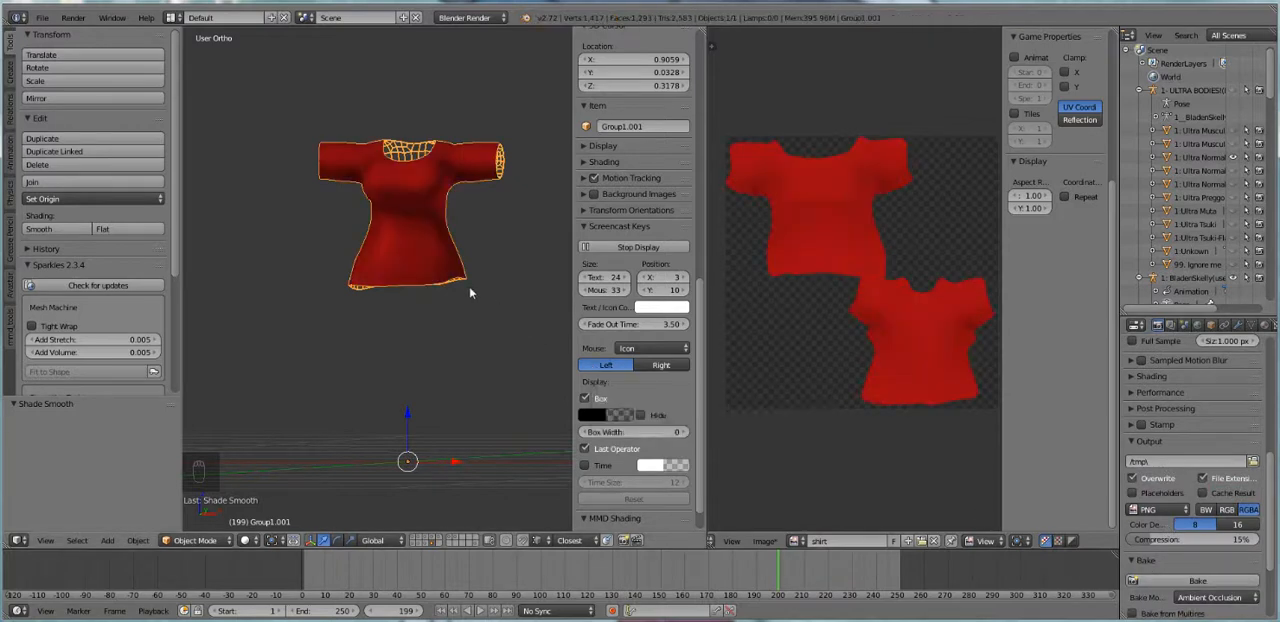
Show the avatar's body together with the shirt and open the shirt mesh for editing at its lower back
shift+click(413, 539)
middle_drag(434, 268, 258, 281)
scroll(258, 286, up, 5)
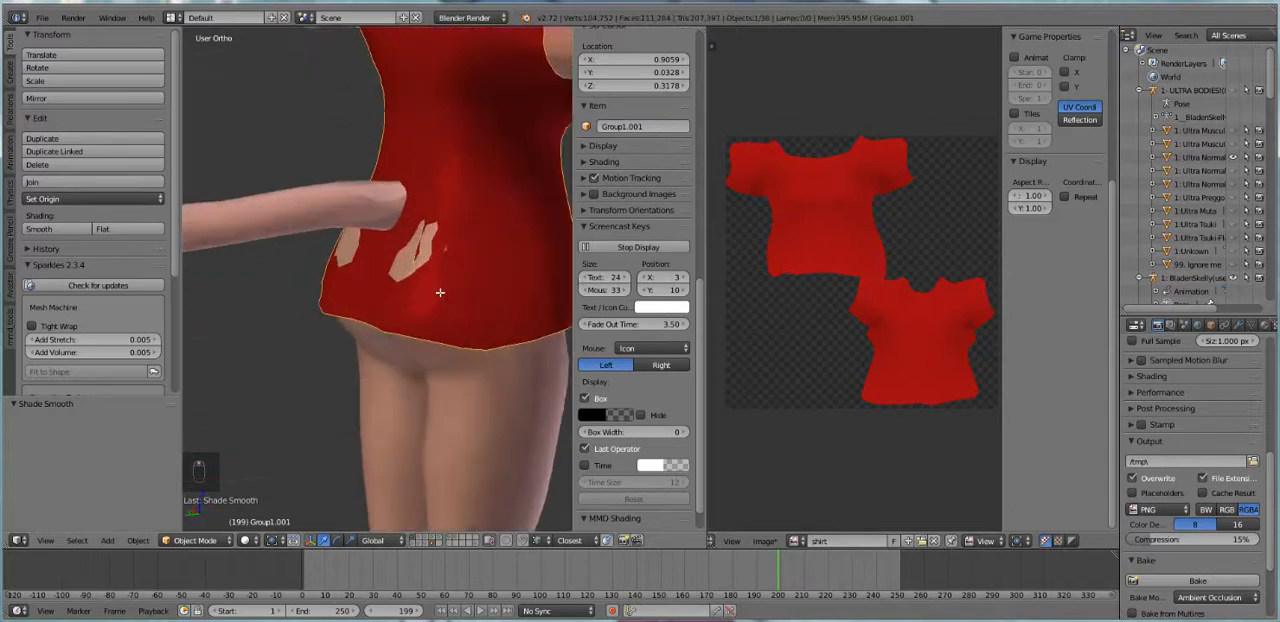
key(Tab)
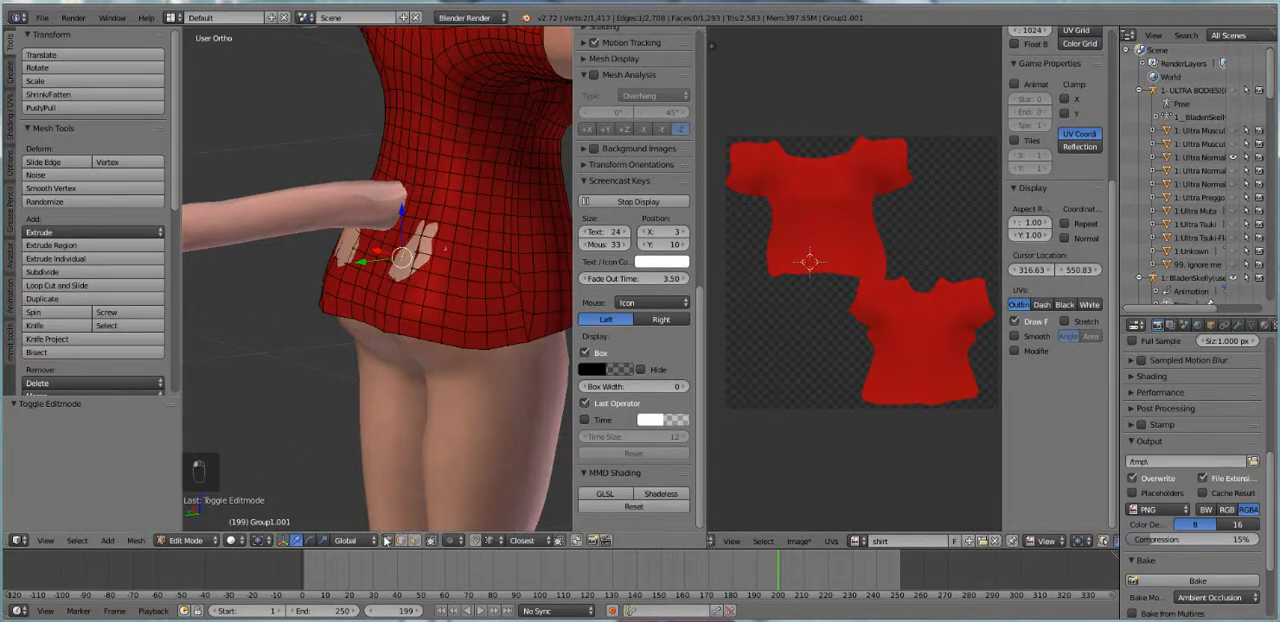
Try to move a single lower-back shirt vertex outward along Y where the body pokes through, and undo it
right_click(400, 256)
key(g)
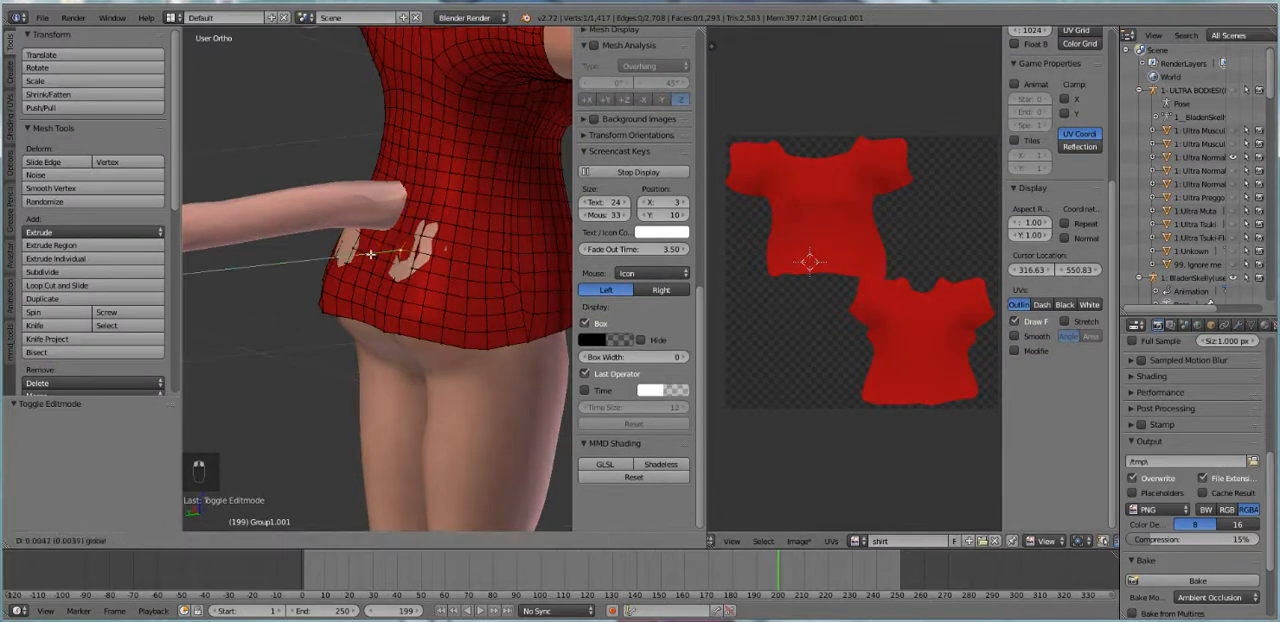
click(370, 255)
key(ctrl+z)
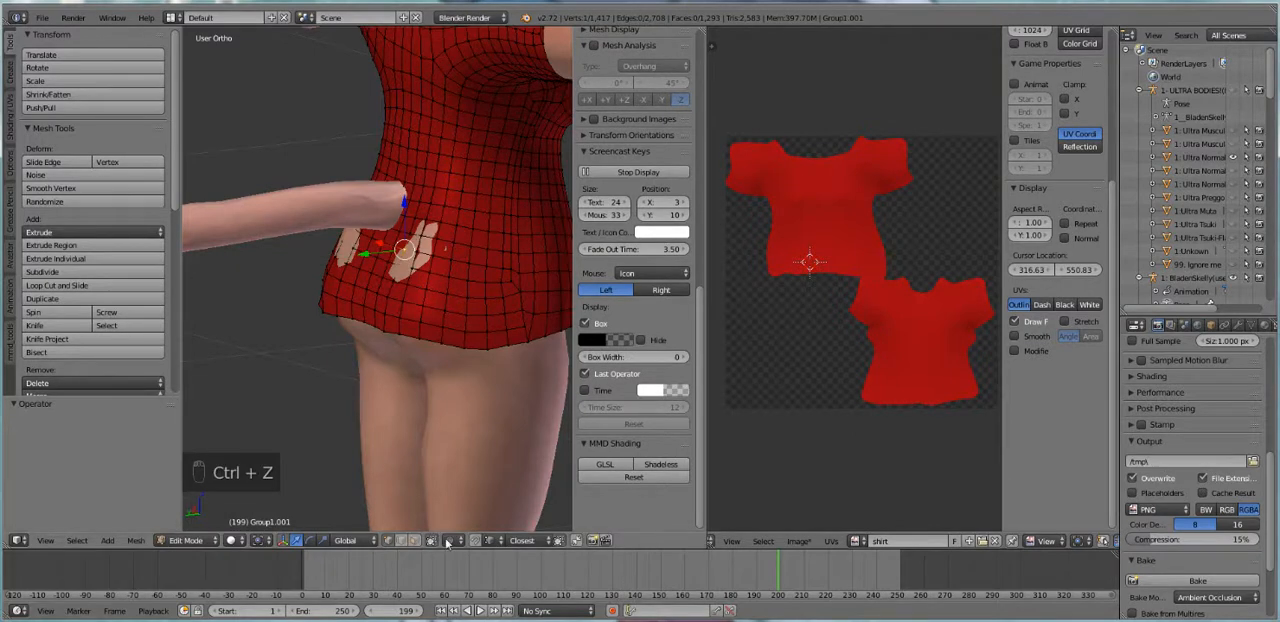
Enable proportional editing and move the lower-back shirt vertex about 0.009 along Y and 0.004 along X to cover the body
click(449, 540)
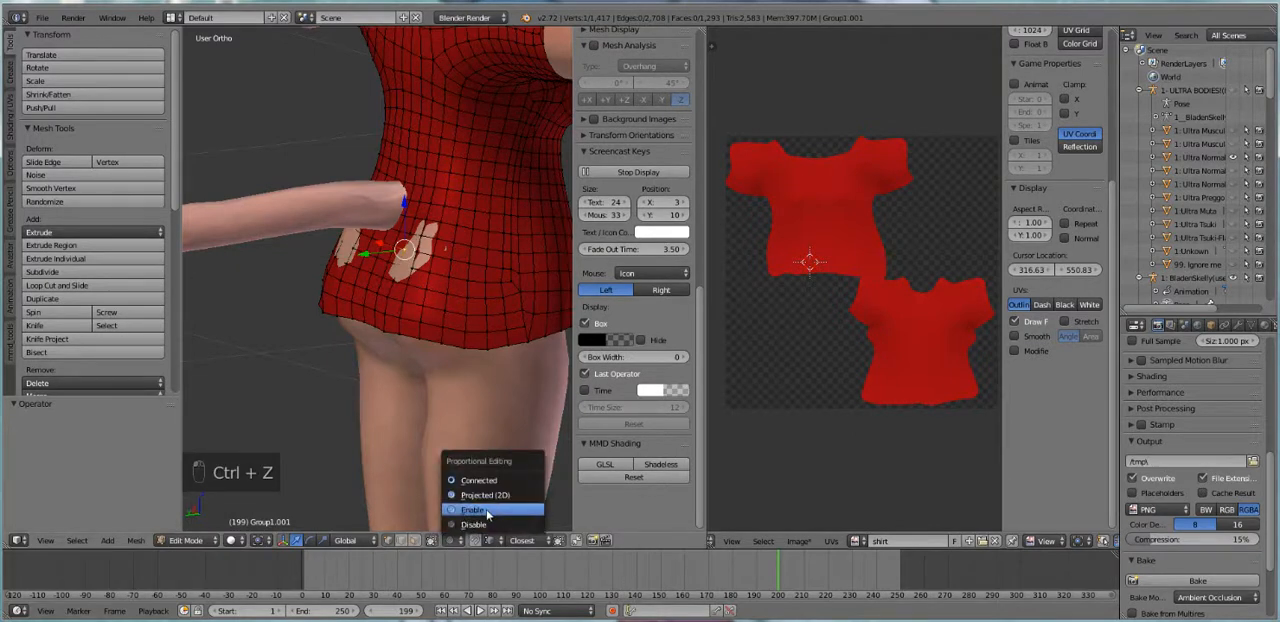
click(487, 513)
key(g)
key(y)
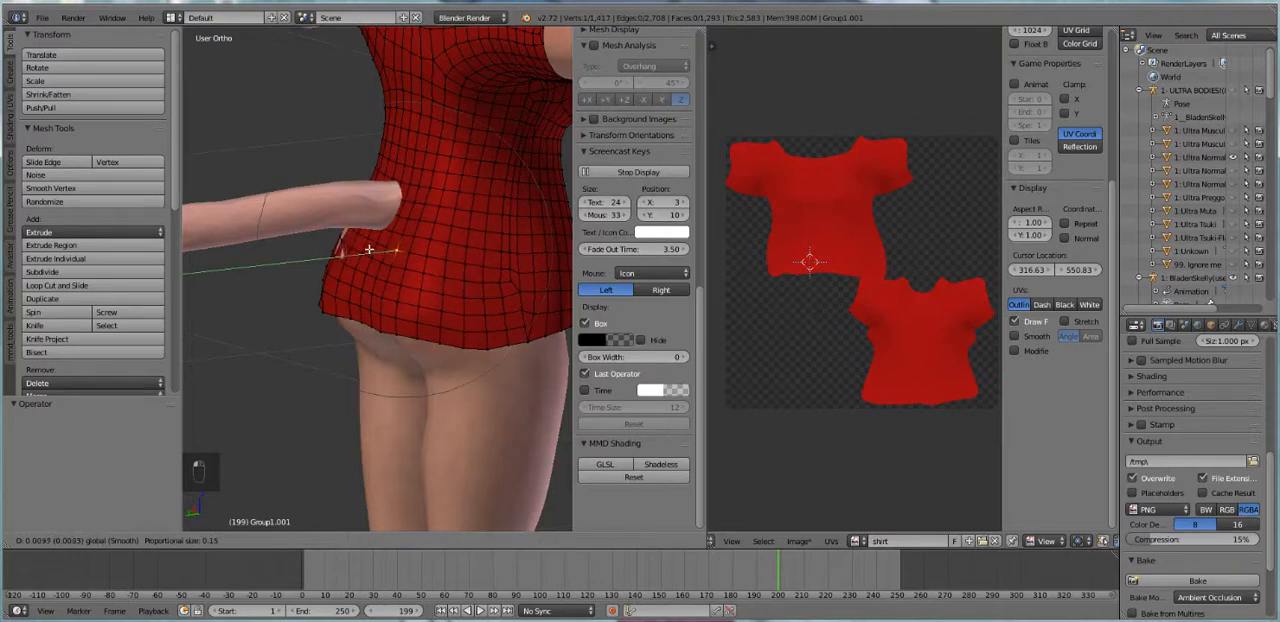
click(369, 250)
middle_drag(337, 237, 312, 251)
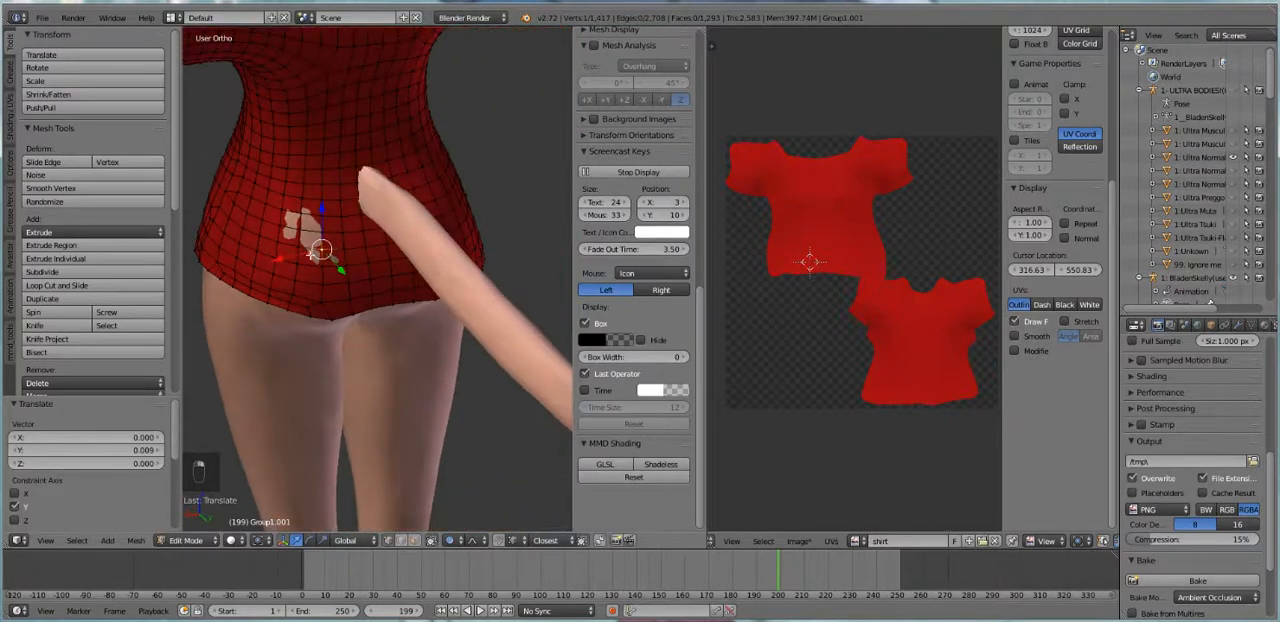
key(g)
key(x)
click(274, 253)
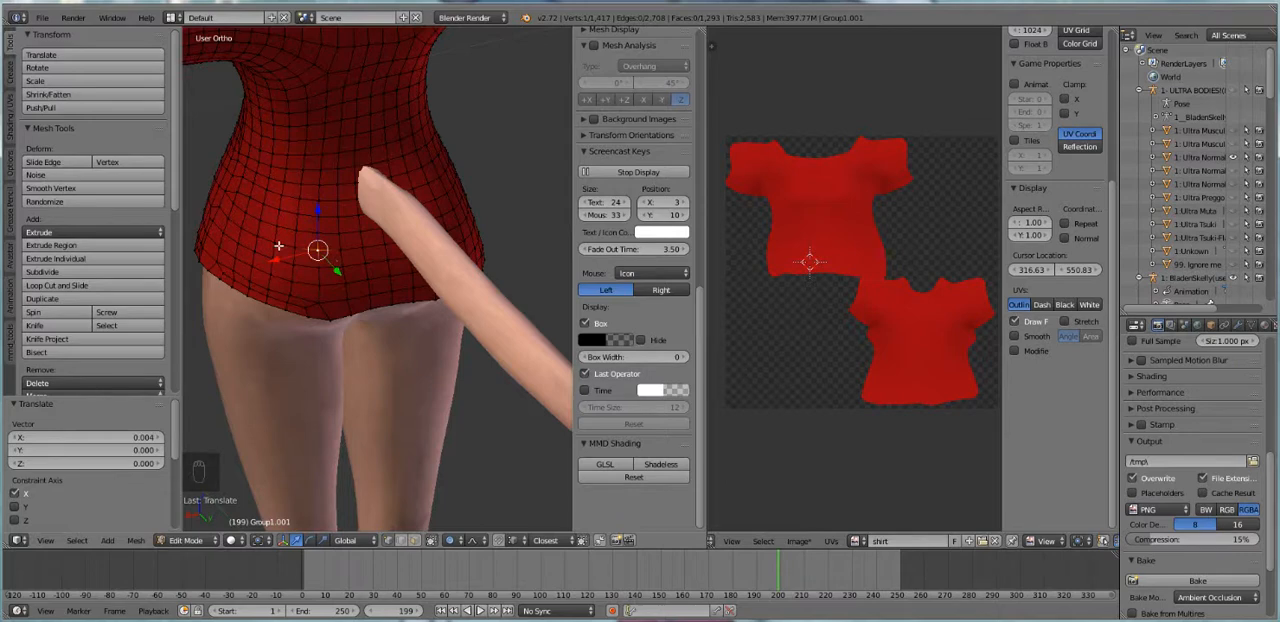
Move the same shirt vertex about -0.002 along X, then return to Object Mode and deselect everything
middle_drag(280, 224, 400, 206)
middle_drag(316, 259, 394, 246)
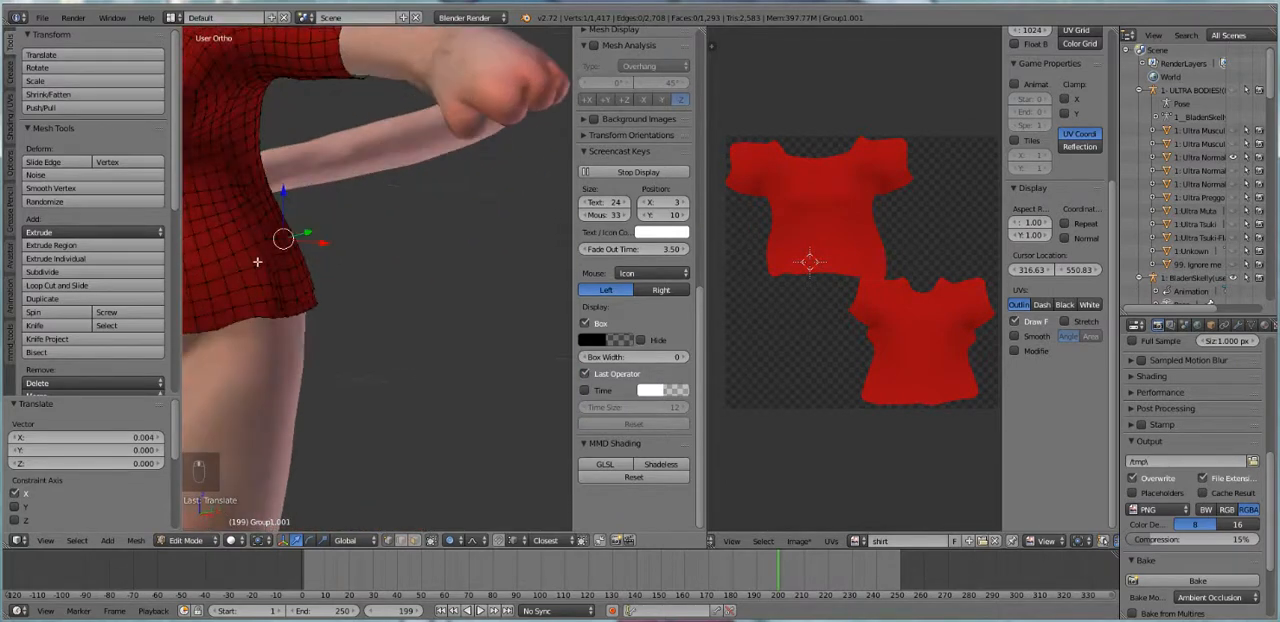
middle_drag(257, 263, 451, 357)
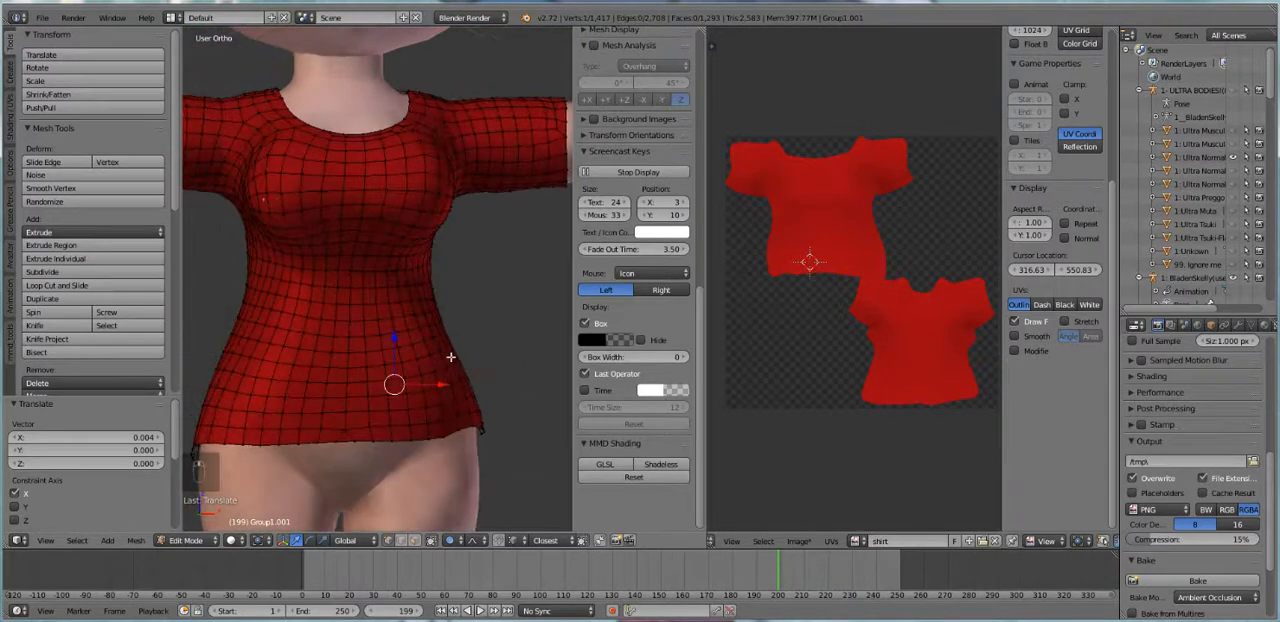
scroll(306, 197, down, 4)
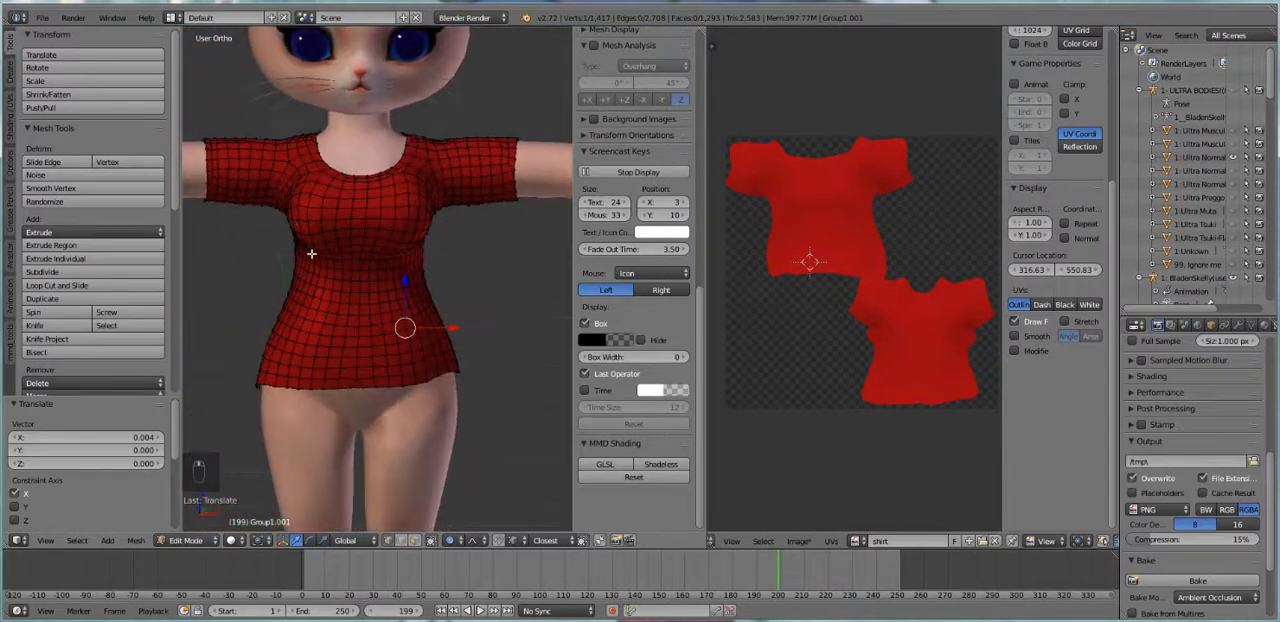
key(g)
key(x)
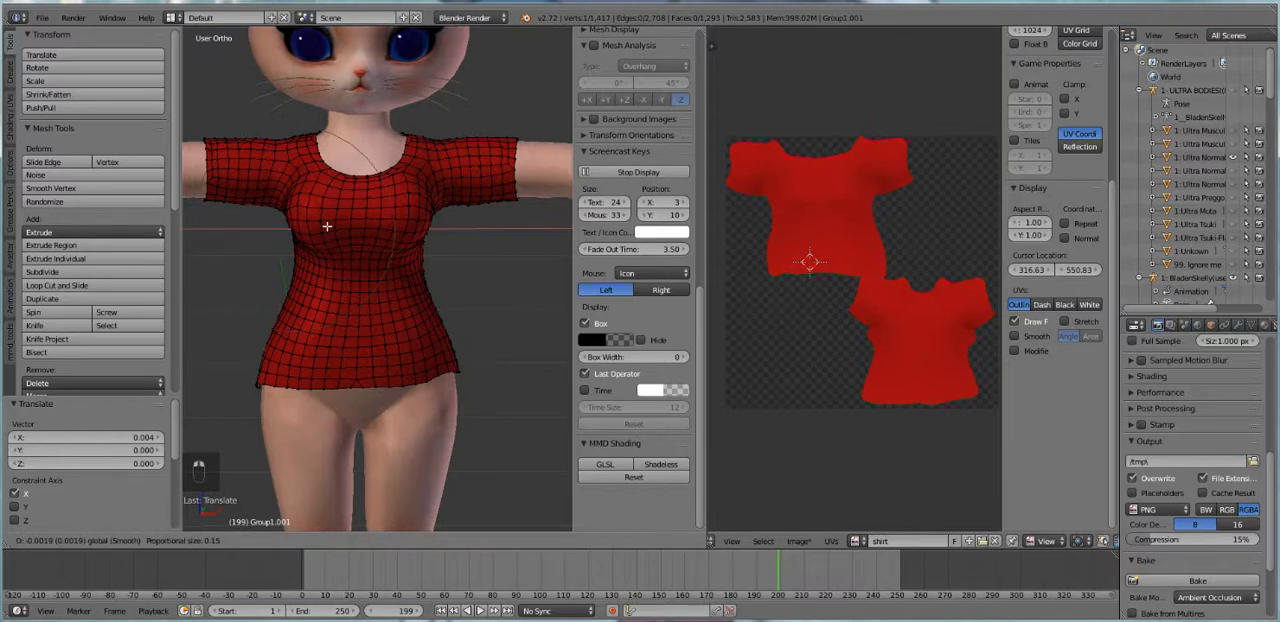
click(327, 227)
key(Tab)
key(a)
key(a)
scroll(370, 272, down, 3)
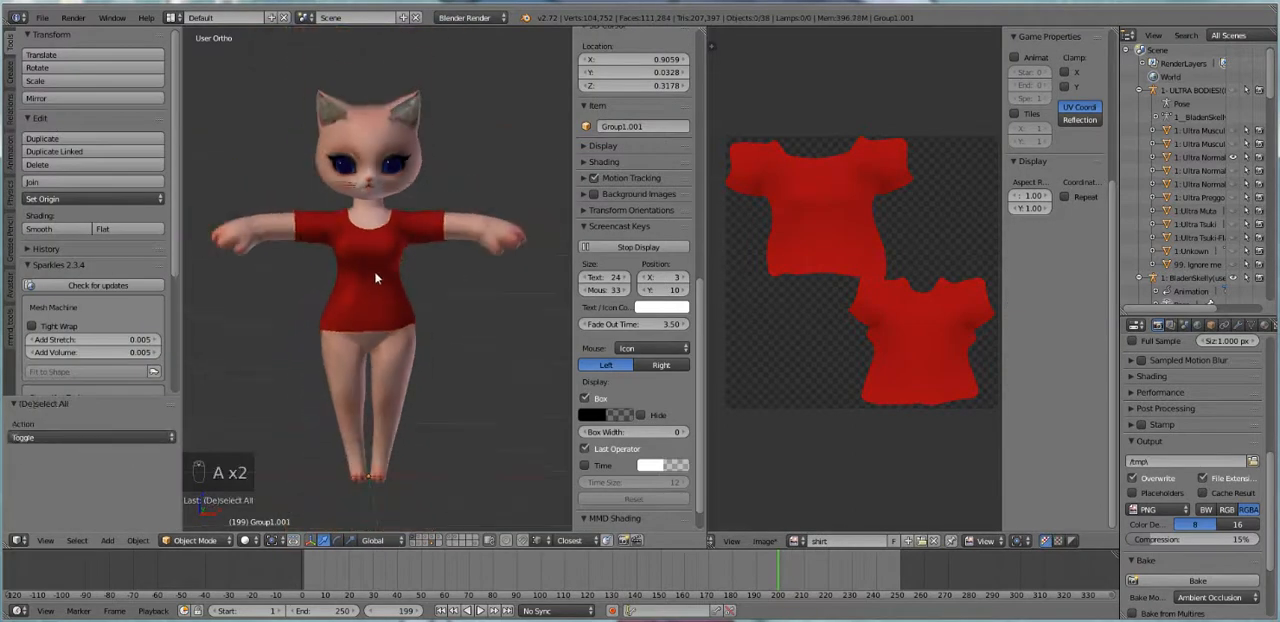
Examine the red shirt's fit on the avatar from the front, toggling another layer's visibility
mouse_move(376, 279)
middle_down()
mouse_move(242, 272)
mouse_move(371, 277)
middle_up()
scroll(432, 432, up, 3)
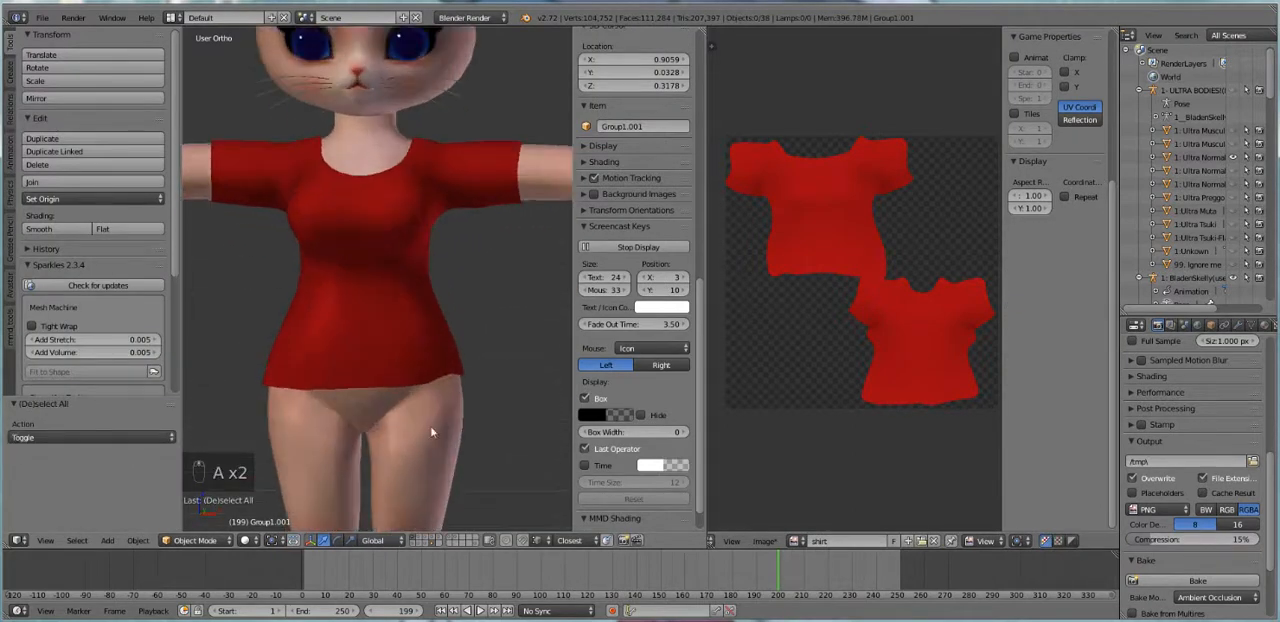
shift+click(427, 543)
shift+click(427, 543)
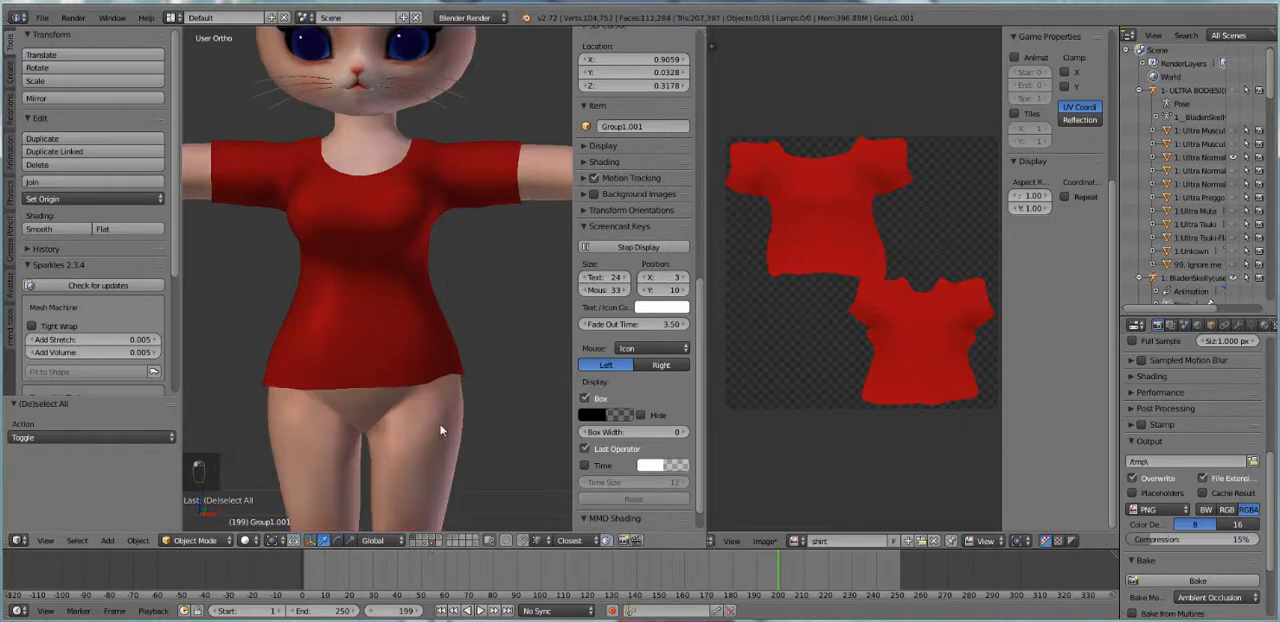
scroll(441, 431, down, 3)
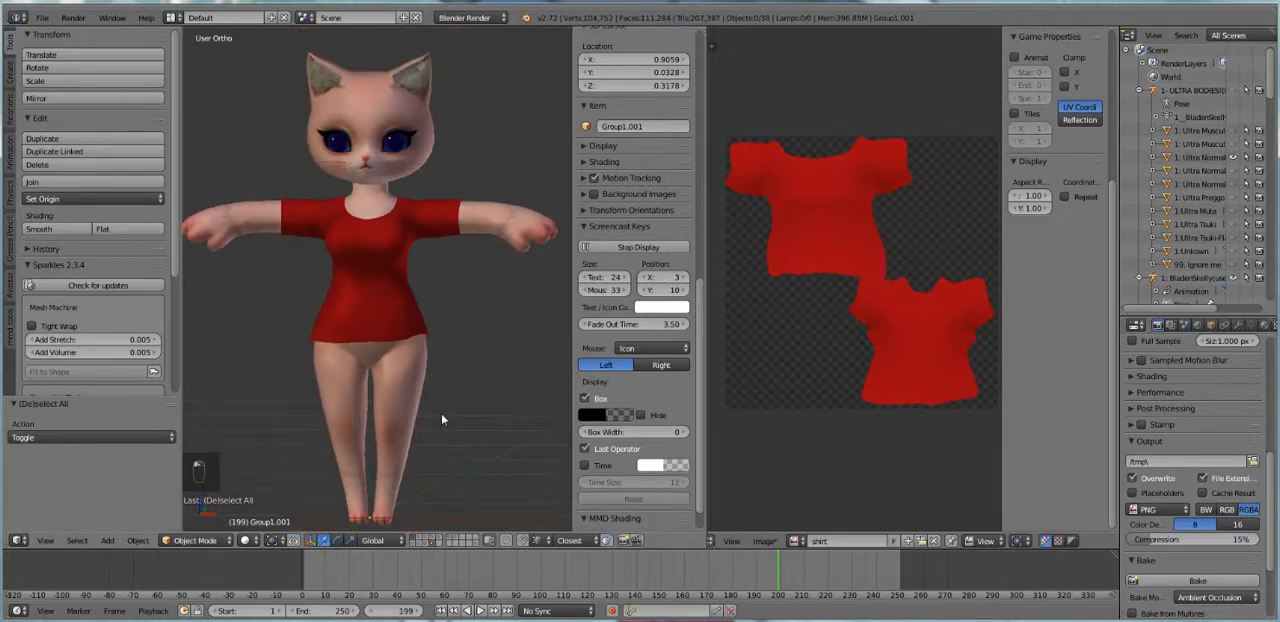
Switch to an empty layer and import remeshpants.OBJ with the Wavefront Batch importer
click(441, 540)
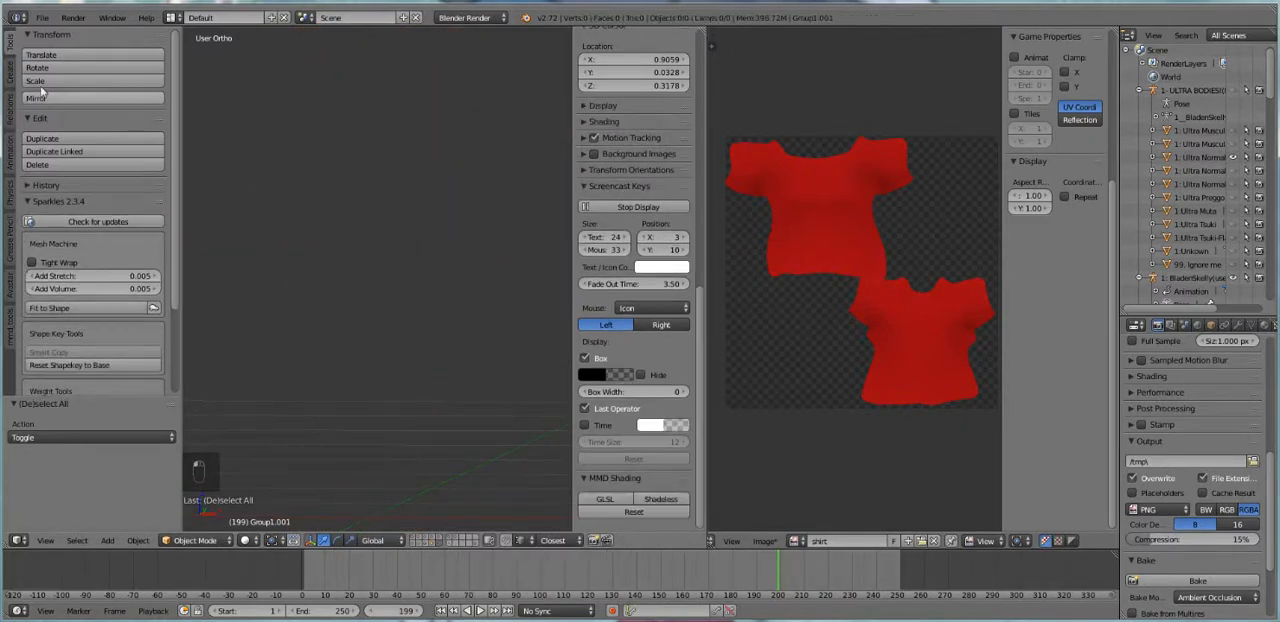
click(42, 18)
mouse_move(91, 262)
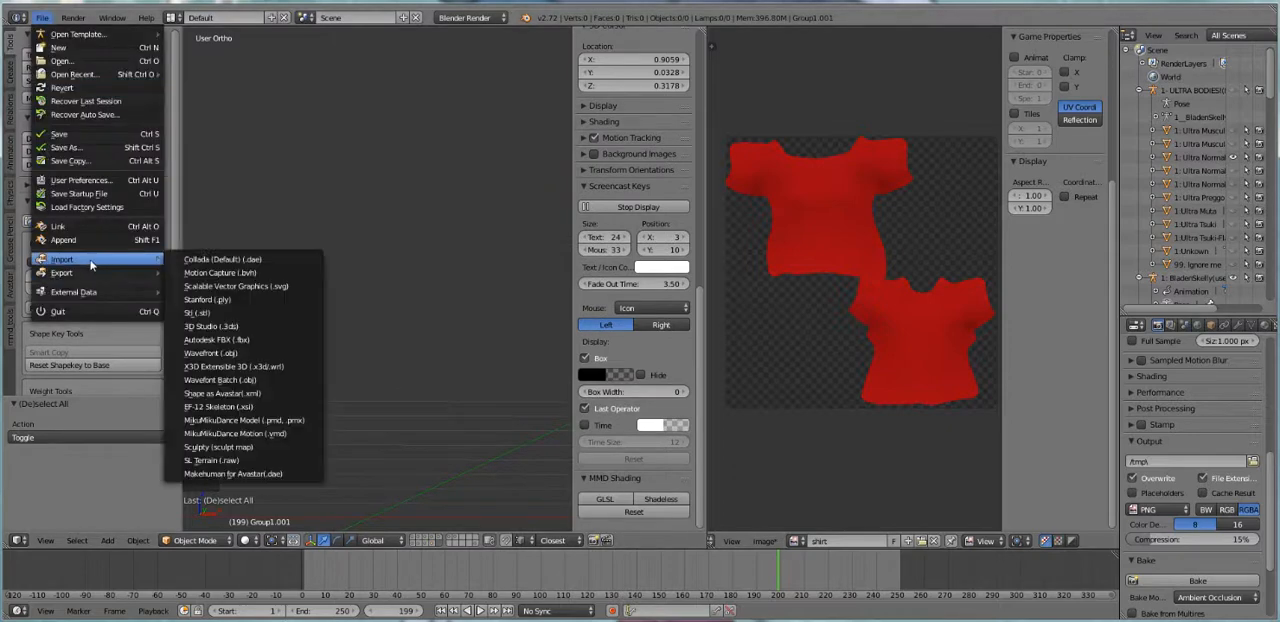
click(240, 380)
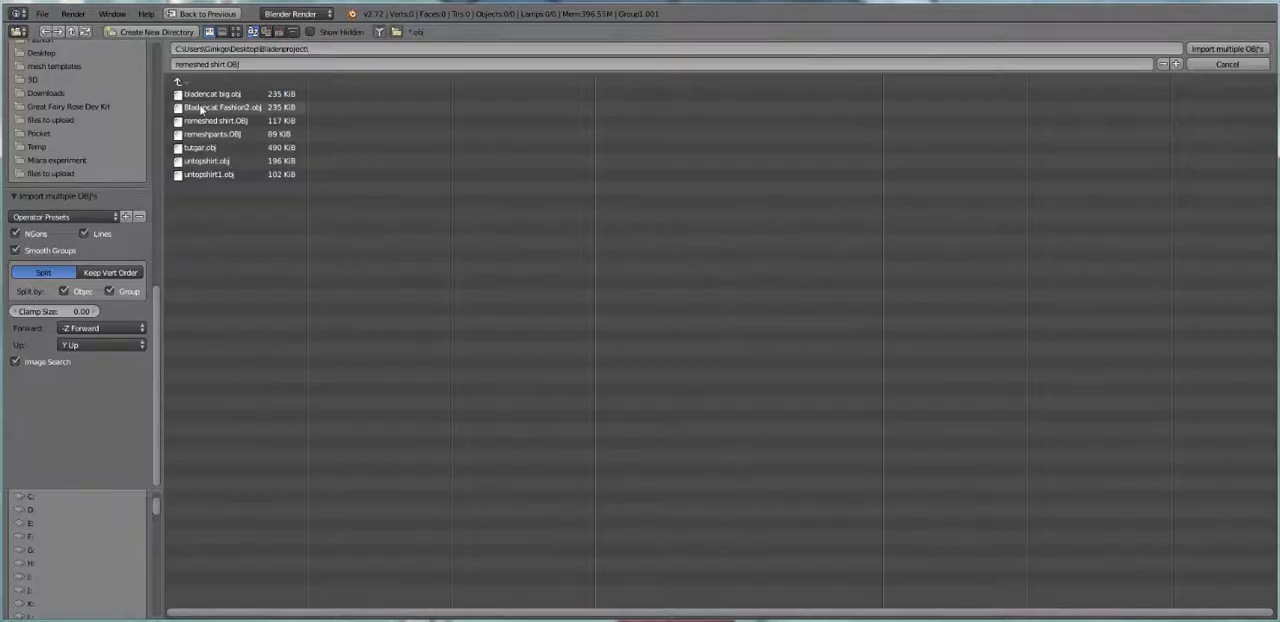
double_click(210, 136)
Join the two pants pieces into one object and select its whole mesh in Edit Mode
right_click(356, 324)
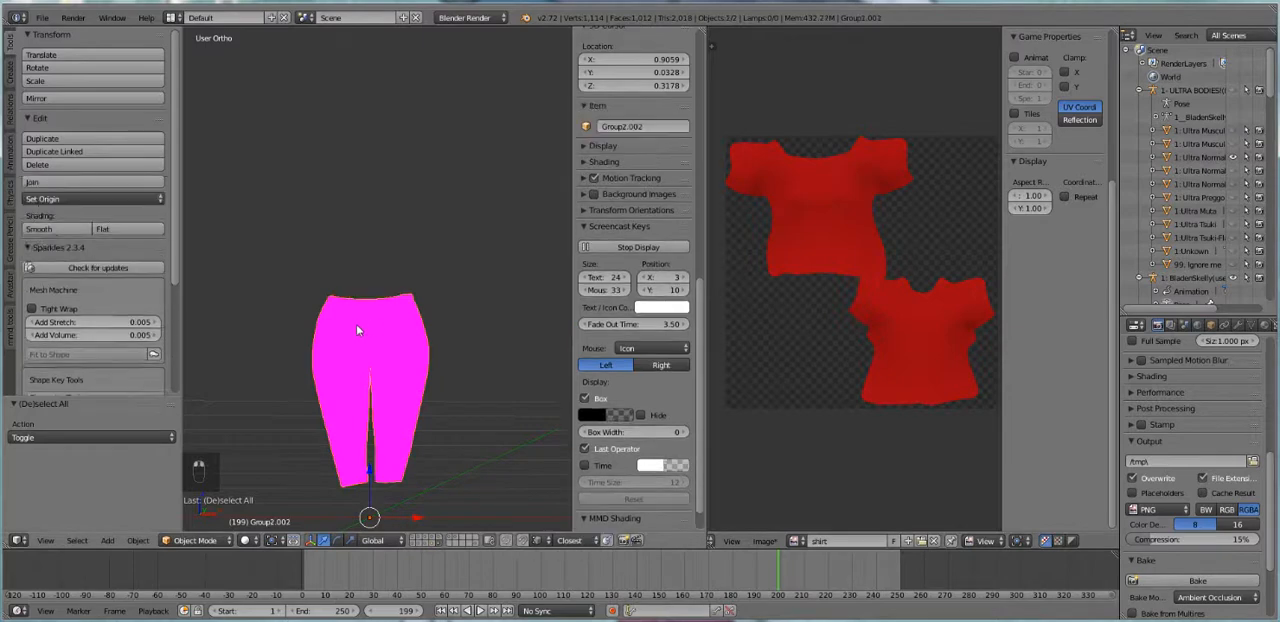
middle_drag(387, 349, 313, 366)
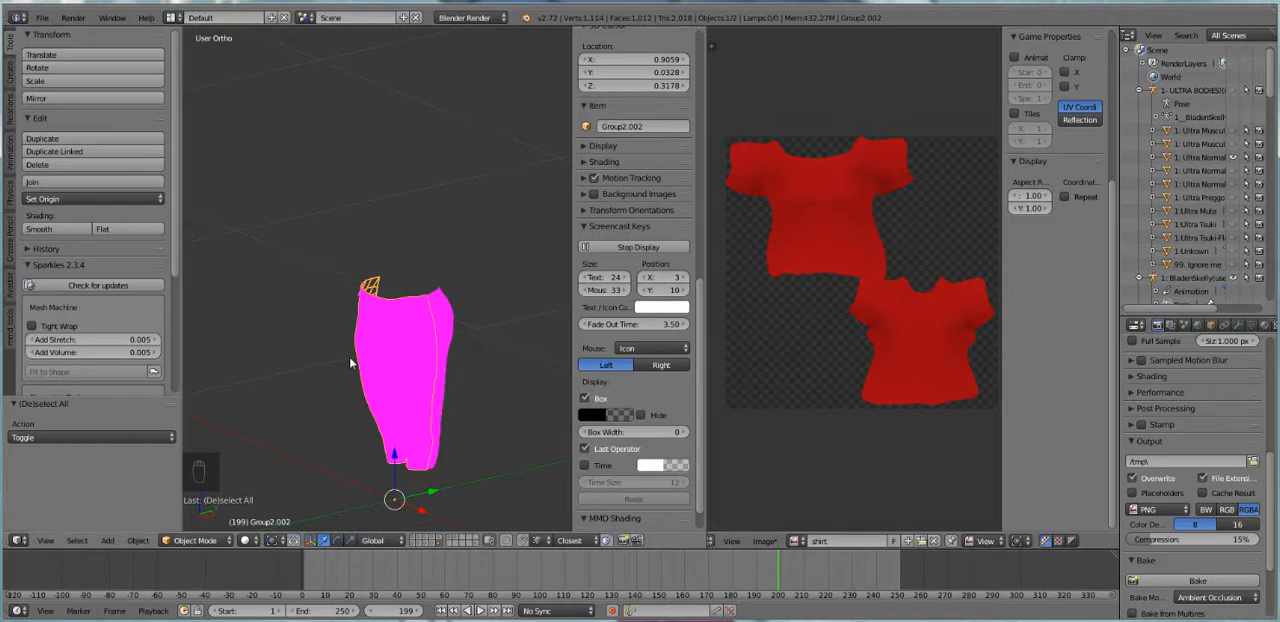
right_click(446, 307)
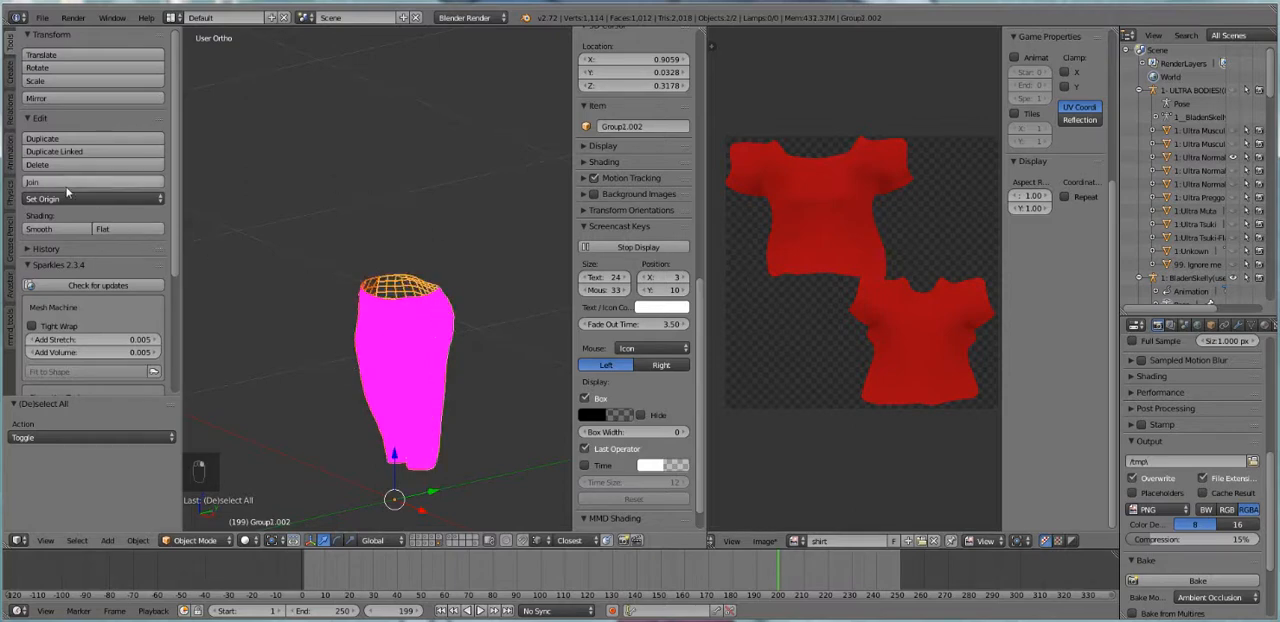
key(Tab)
key(a)
key(a)
key(a)
key(a)
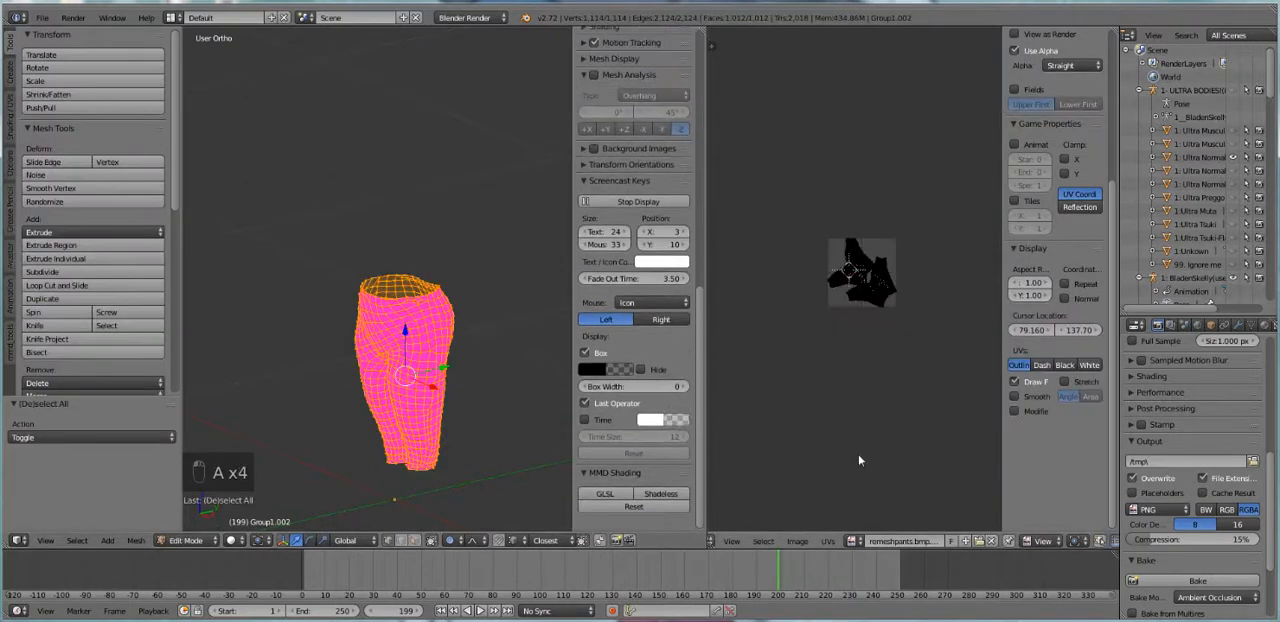
Replace remeshpants.bmp with a new blank 1024 x 1024 px image named PANTS and bake the pants' Ambient Occlusion onto it
middle_drag(402, 389, 445, 383)
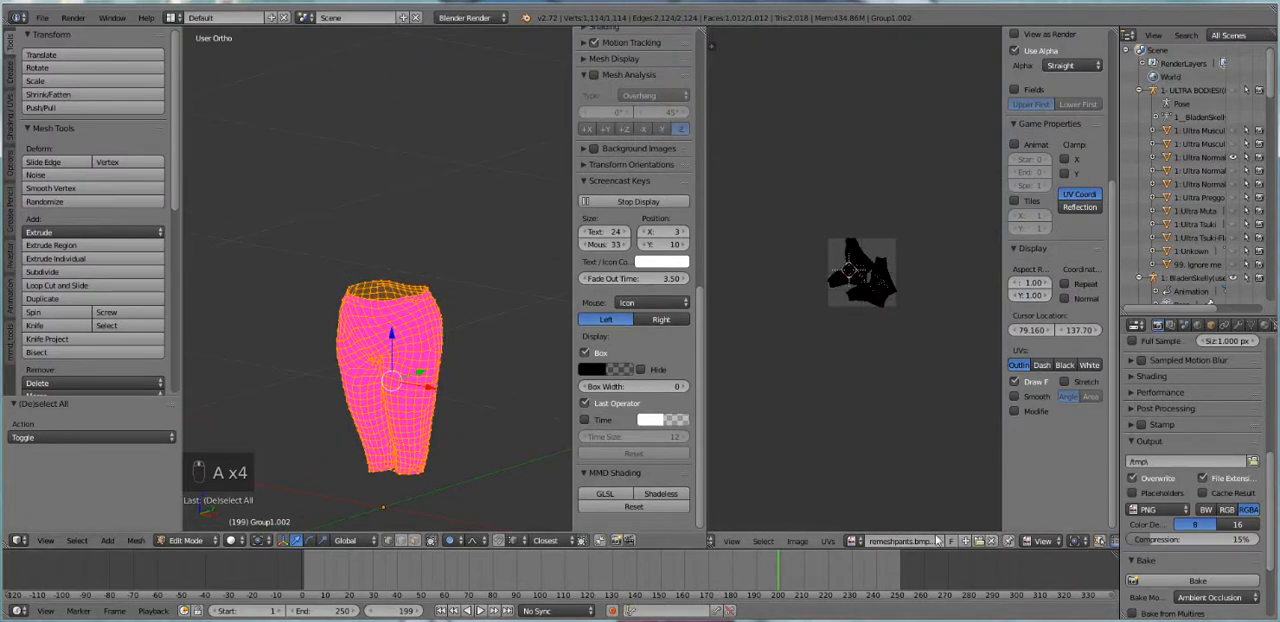
click(991, 541)
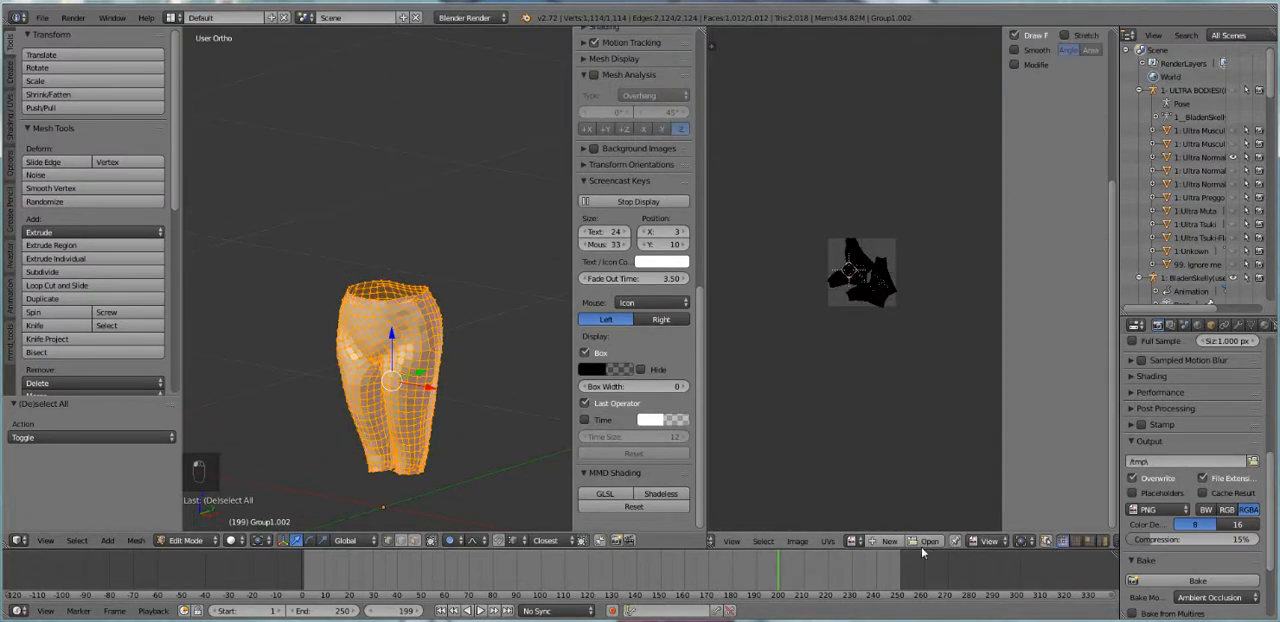
click(888, 541)
click(922, 486)
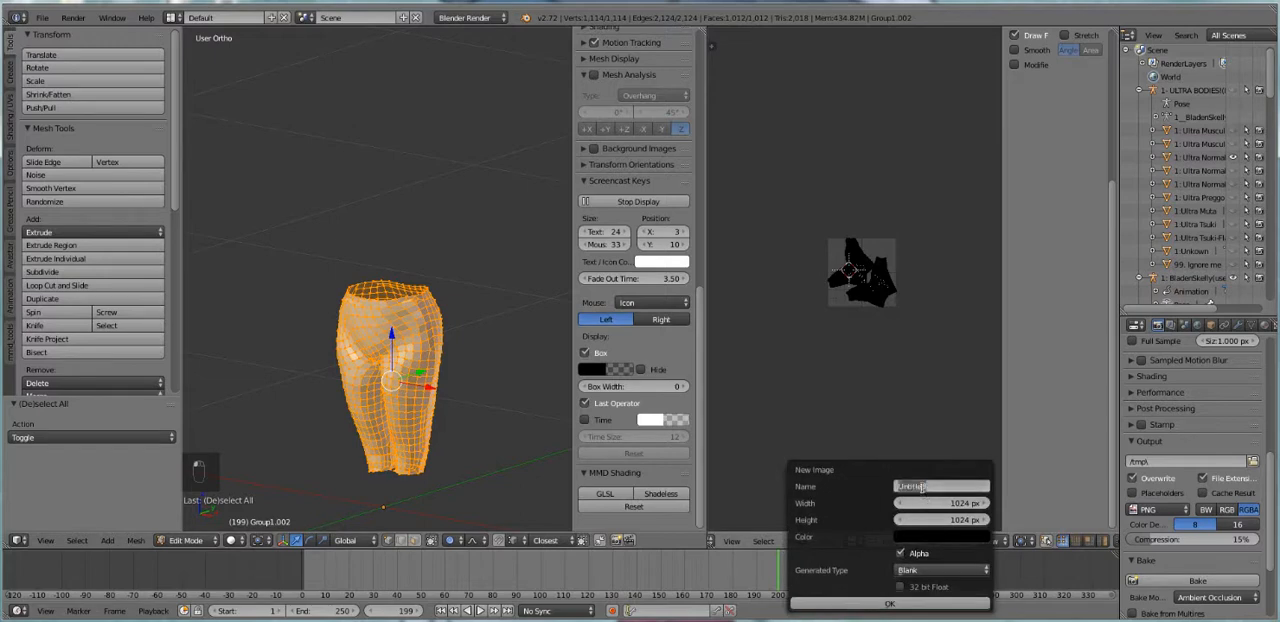
text(PANTS)
click(885, 604)
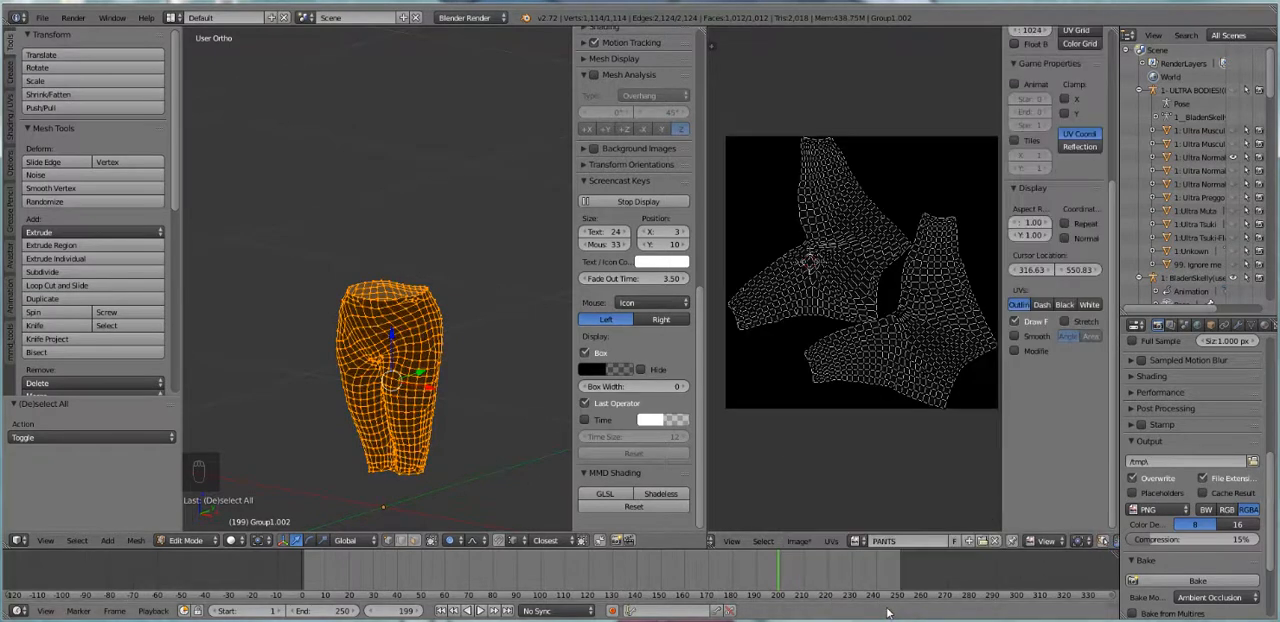
click(1150, 582)
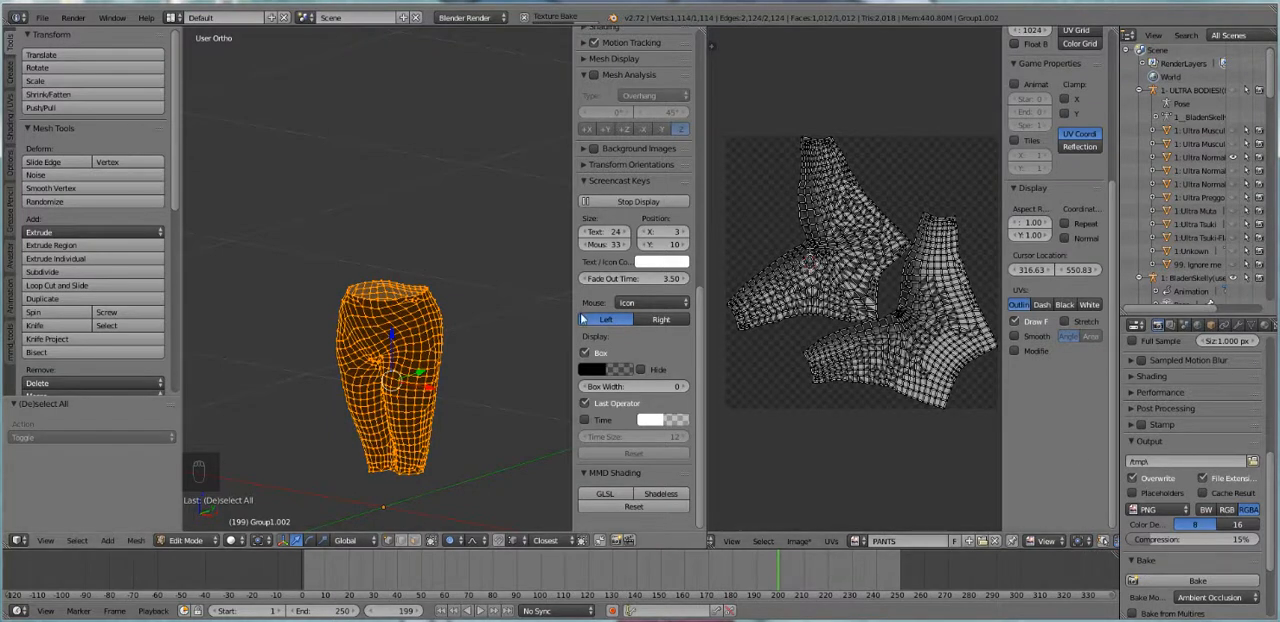
key(Tab)
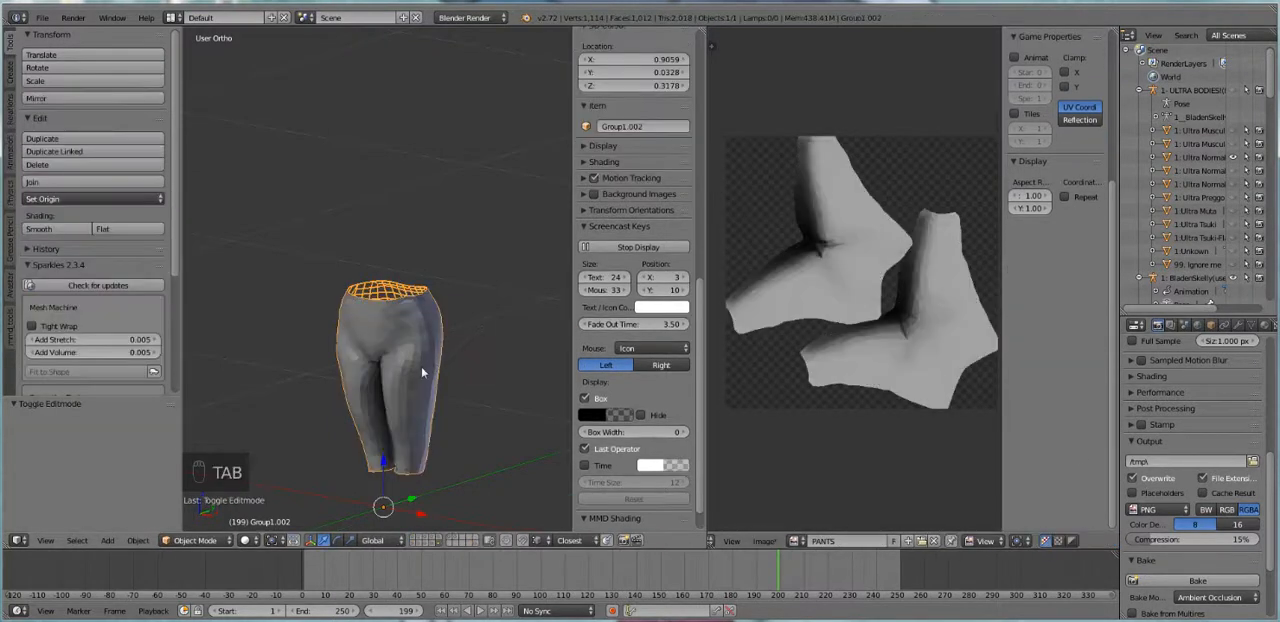
Apply smooth shading to the pants and rebake their Ambient Occlusion onto the PANTS image
middle_drag(421, 367, 441, 367)
click(55, 230)
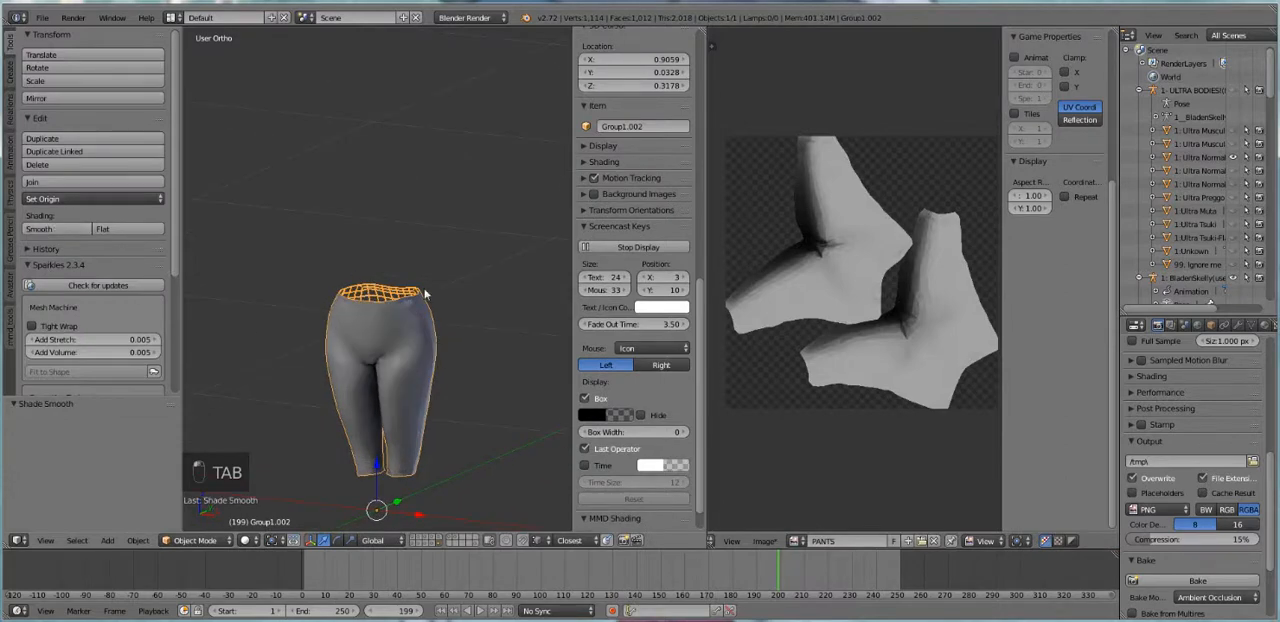
click(1152, 579)
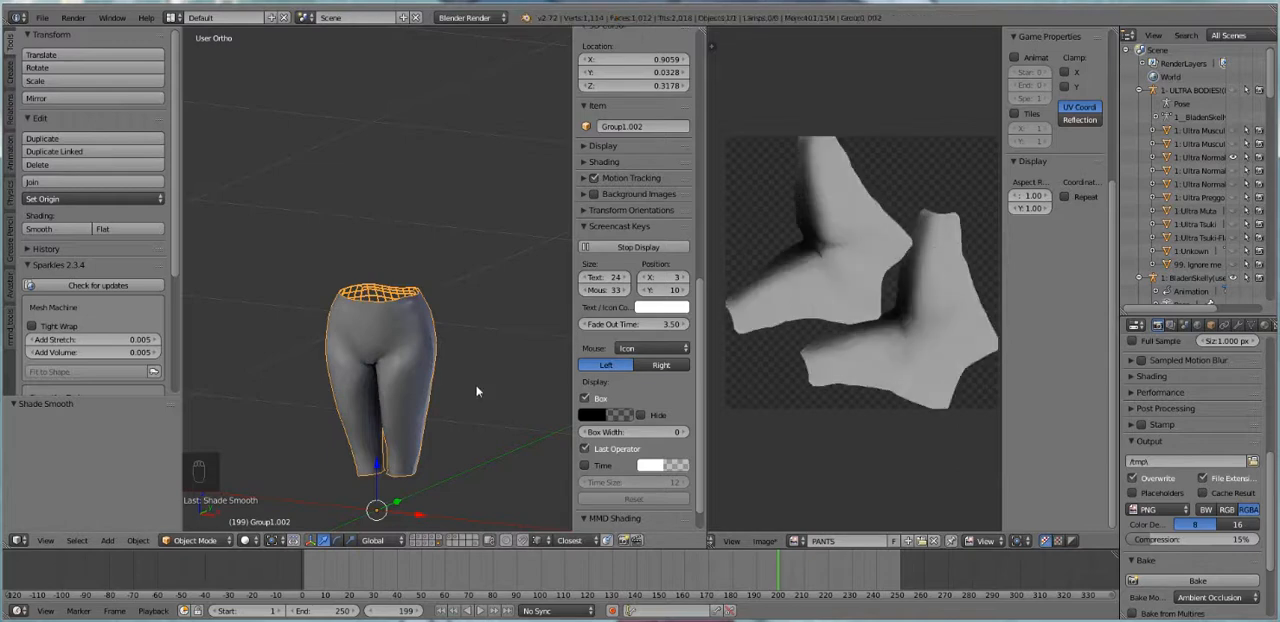
mouse_move(459, 458)
middle_down()
mouse_move(480, 443)
mouse_move(479, 471)
middle_up()
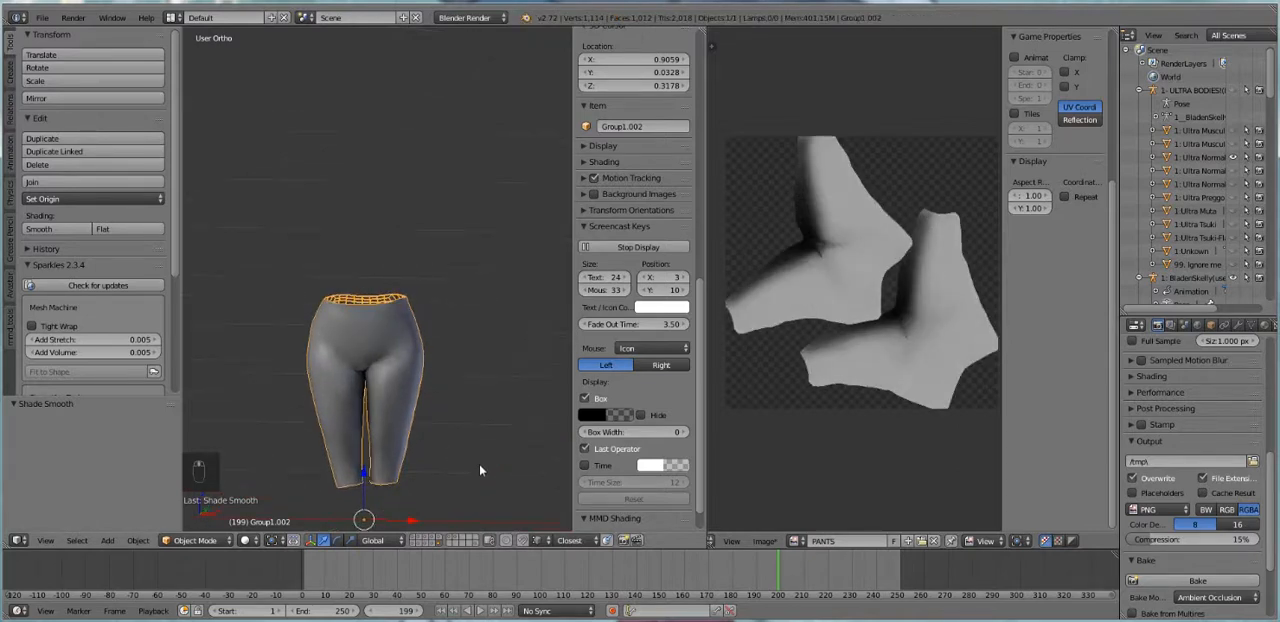
Show the avatar's body and red shirt layers together with the pants, and make the pants the only selected object
shift+click(414, 537)
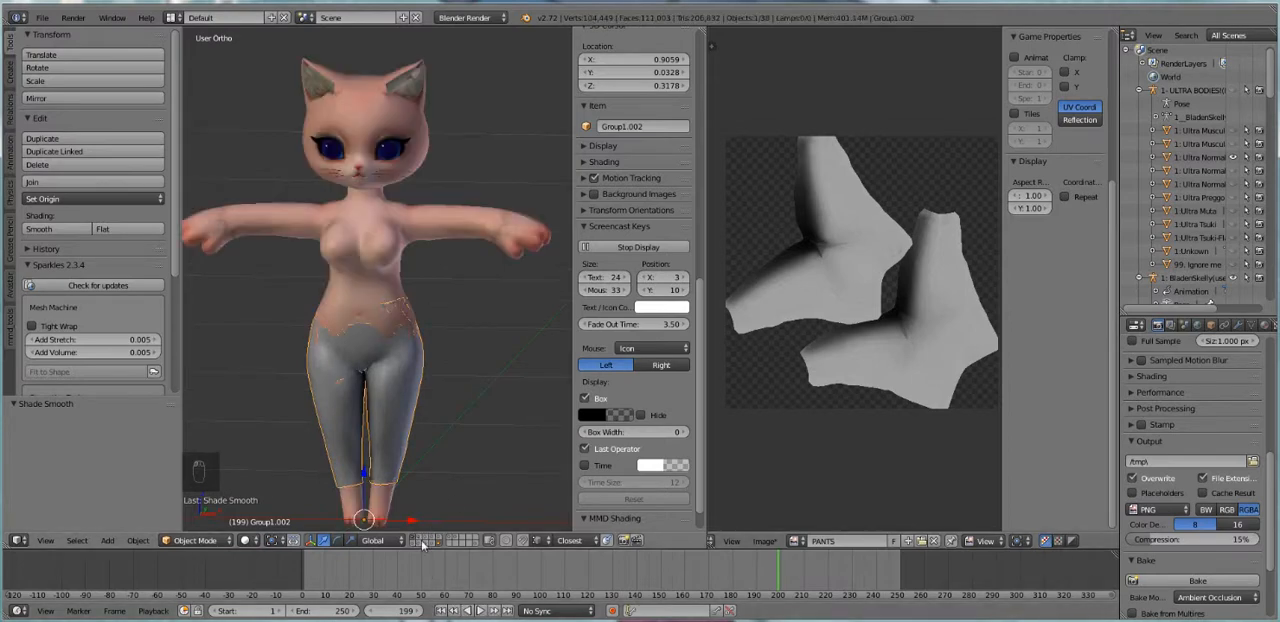
shift+click(432, 545)
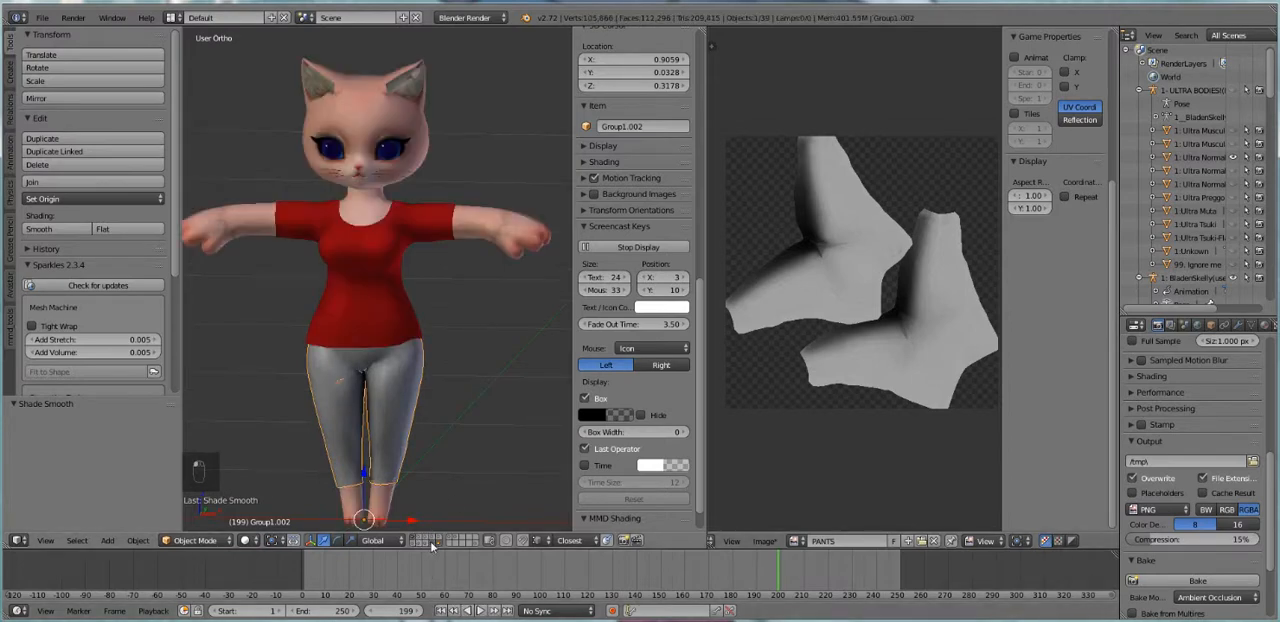
right_click(362, 410)
key(a)
right_click(345, 424)
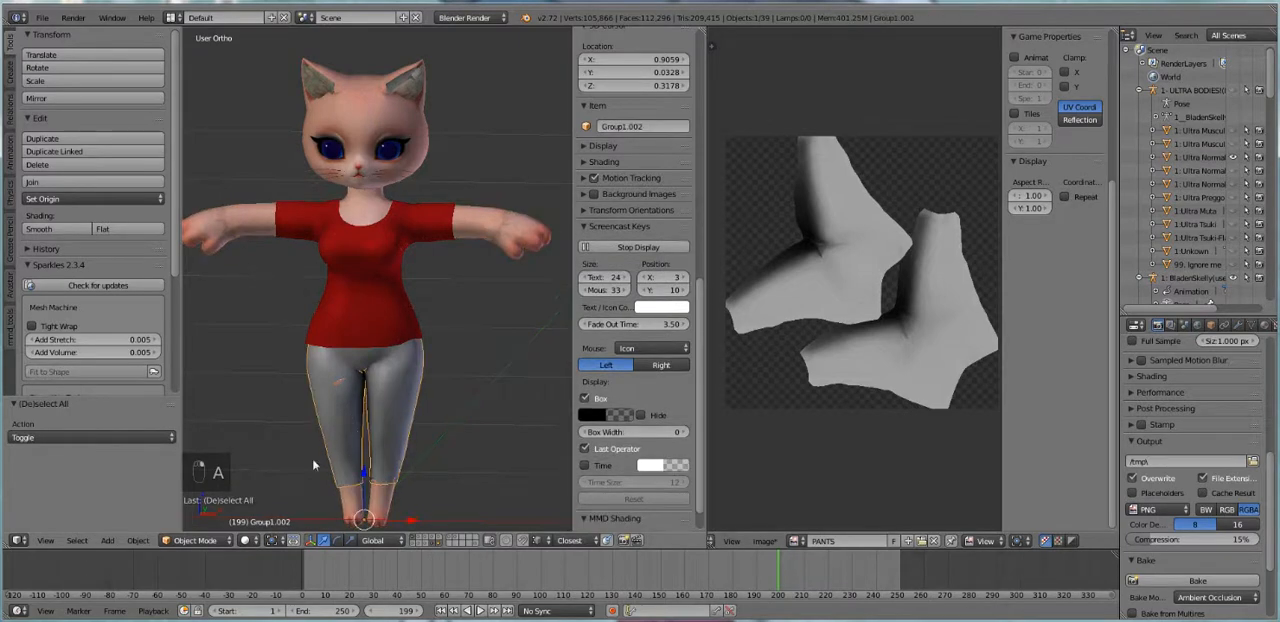
Switch the pants to Sculpt Mode and use the Inflate/Deflate brush to cover skin poking through the back waist and lower legs
click(195, 540)
click(201, 496)
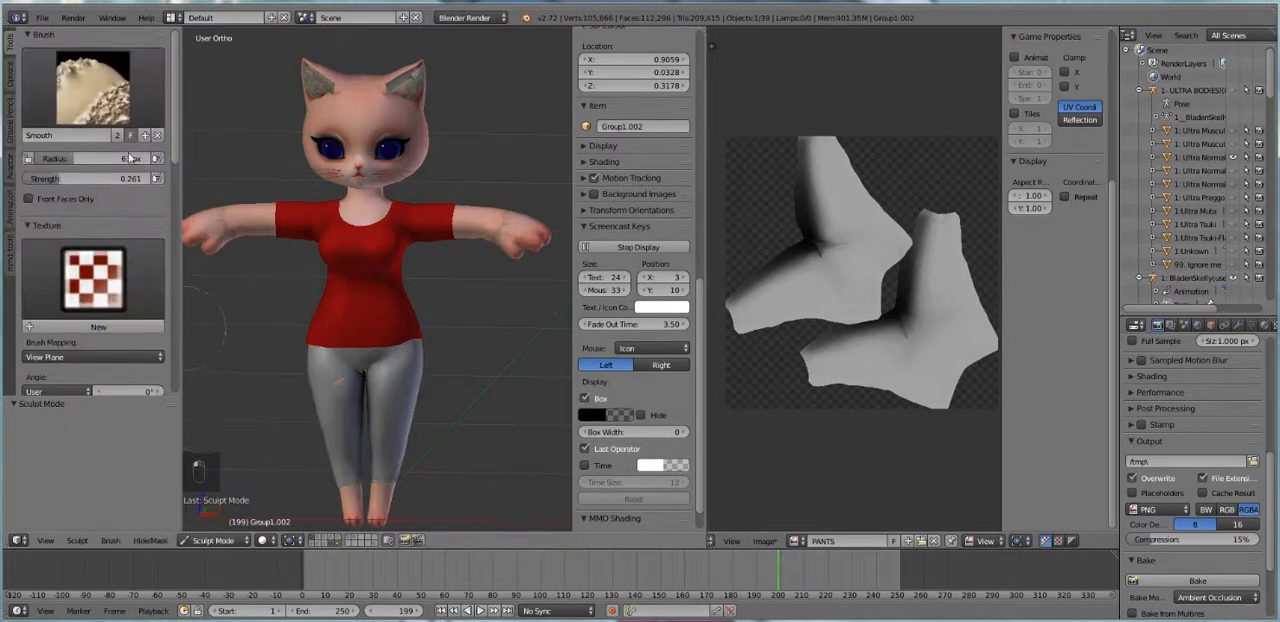
click(126, 104)
click(42, 232)
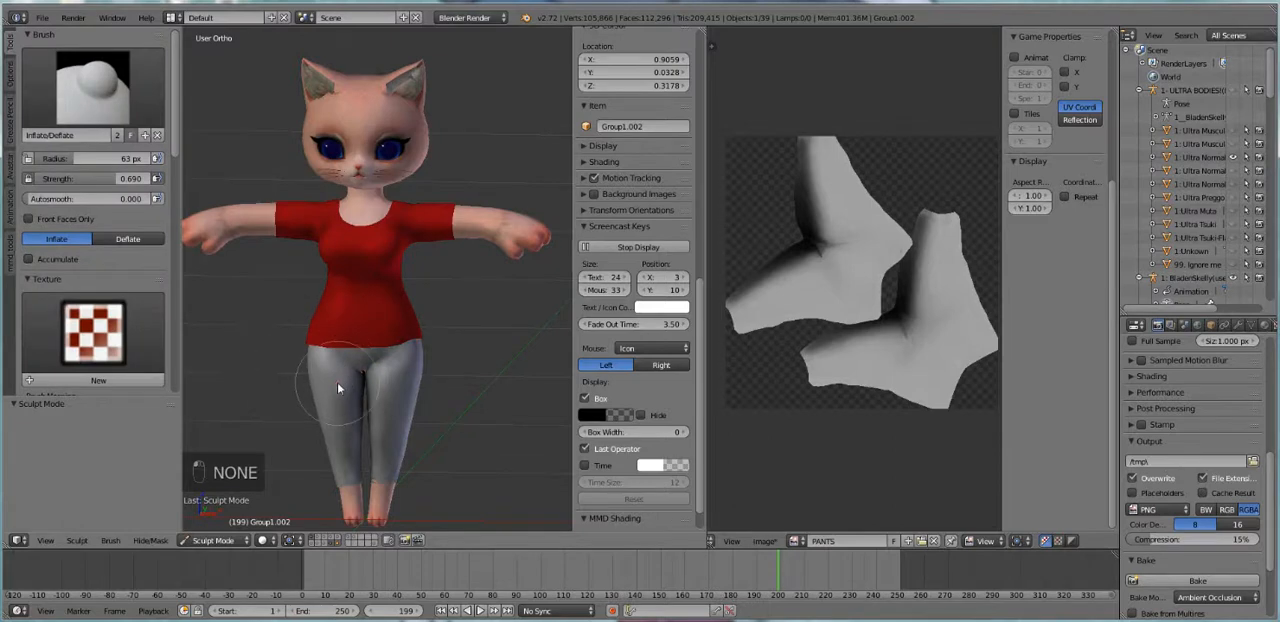
middle_drag(387, 431, 290, 410)
scroll(396, 456, up, 4)
shift+middle_drag(477, 466, 461, 365)
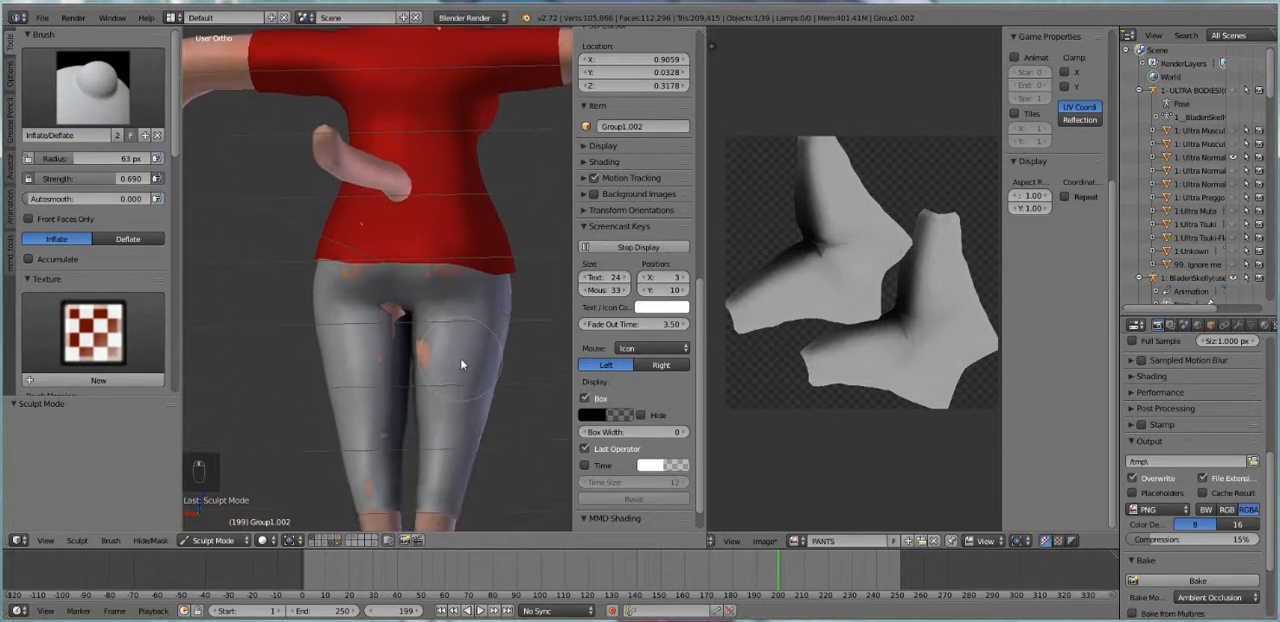
key(ctrl+z)
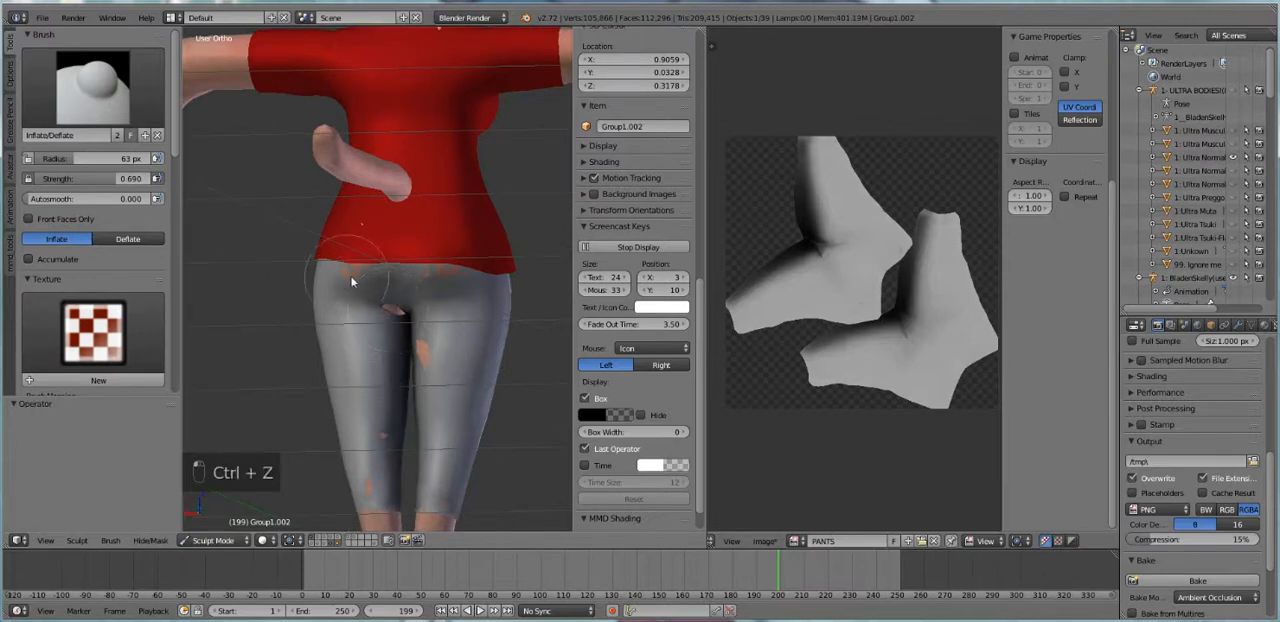
drag(376, 431, 366, 502)
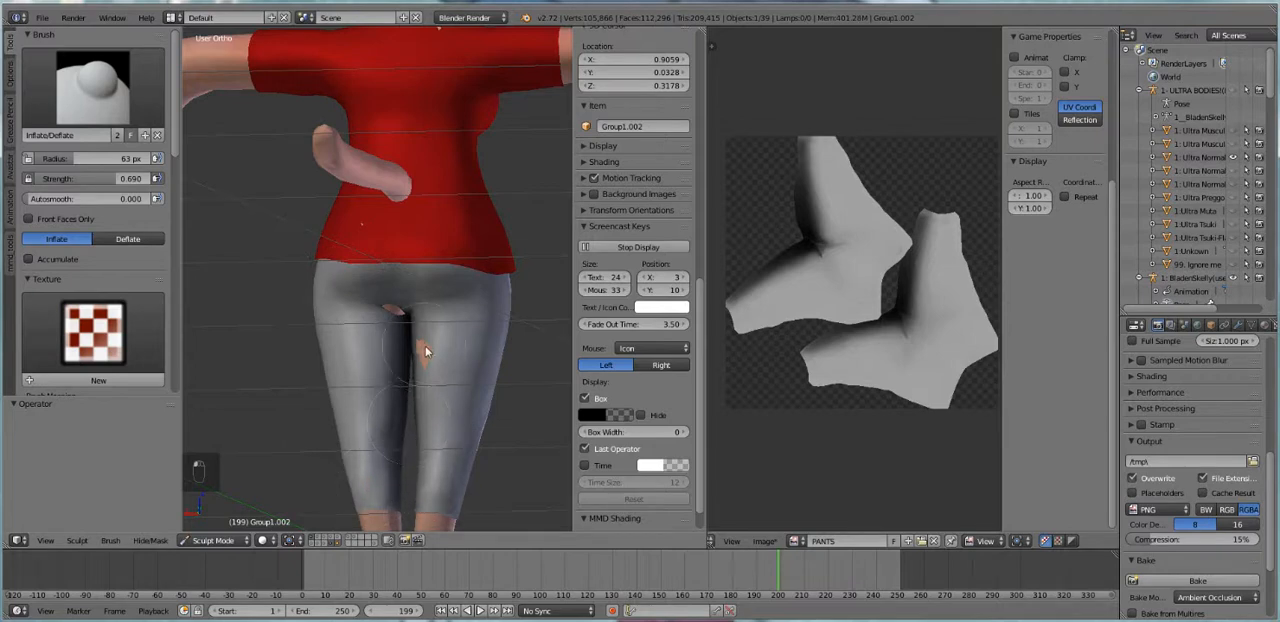
Inflate the pants over the remaining skin at the rear crotch, inner thigh and side of the waist
drag(418, 367, 420, 355)
drag(391, 318, 384, 311)
mouse_move(403, 316)
middle_down()
mouse_move(481, 349)
mouse_move(558, 352)
mouse_move(32, 329)
middle_up()
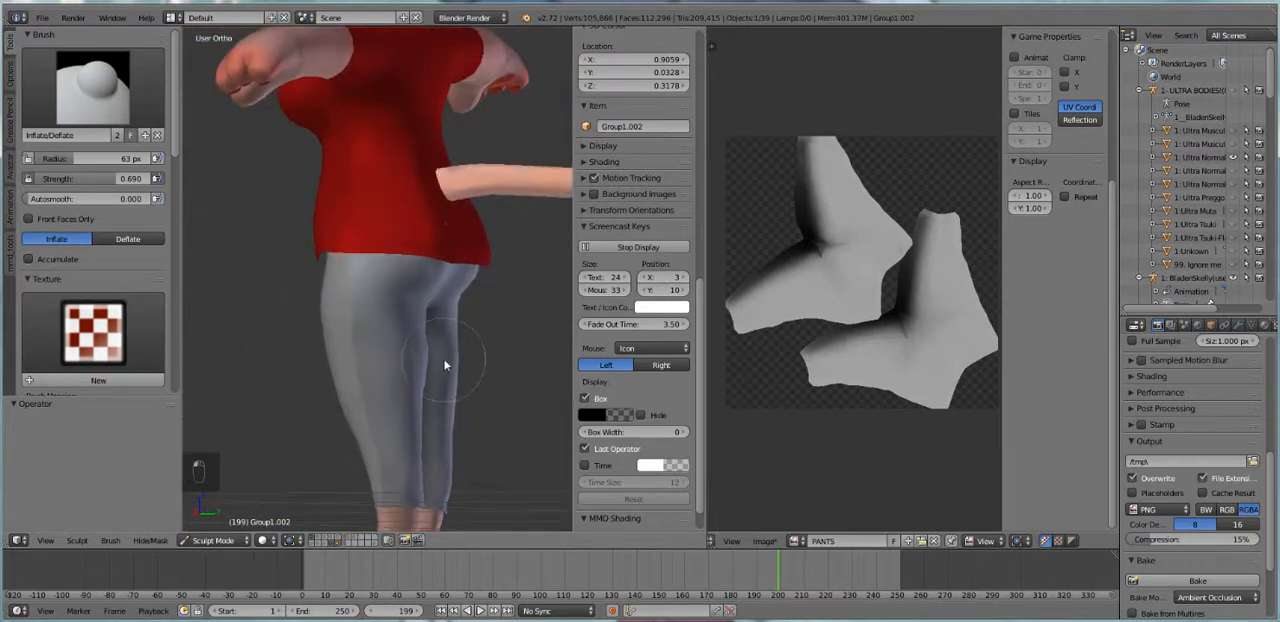
middle_drag(434, 371, 370, 268)
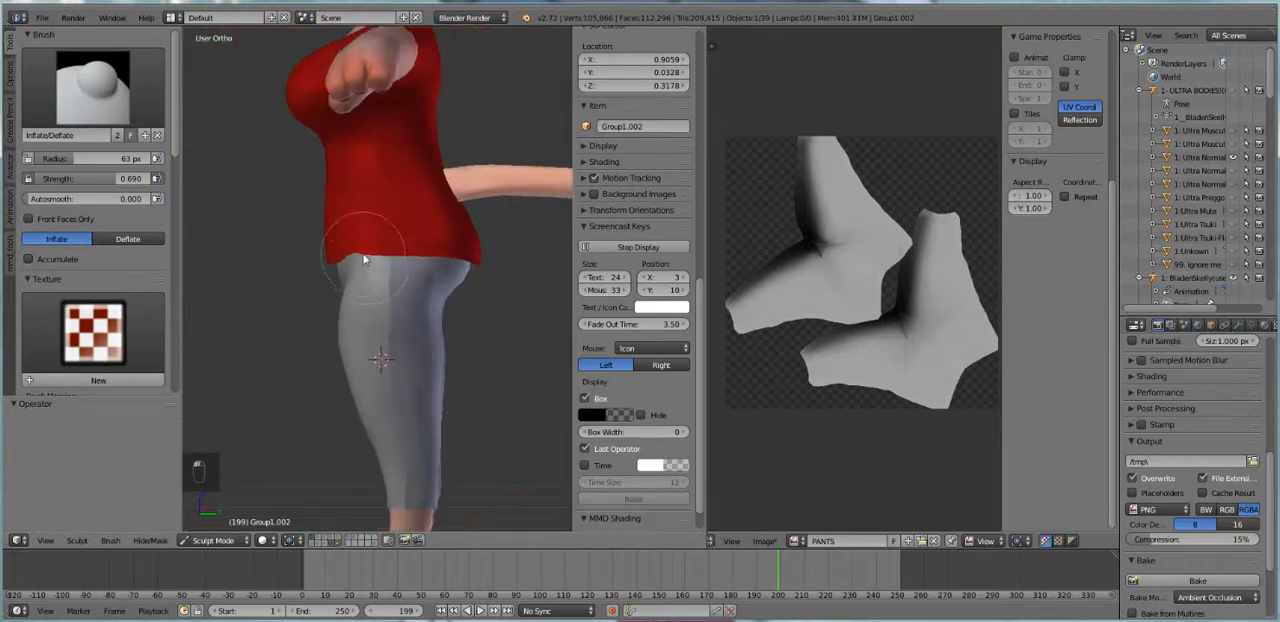
middle_drag(420, 354, 428, 374)
Remove the doubled vertices from the whole pants mesh in Edit Mode, then leave Edit Mode
key(Tab)
key(Tab)
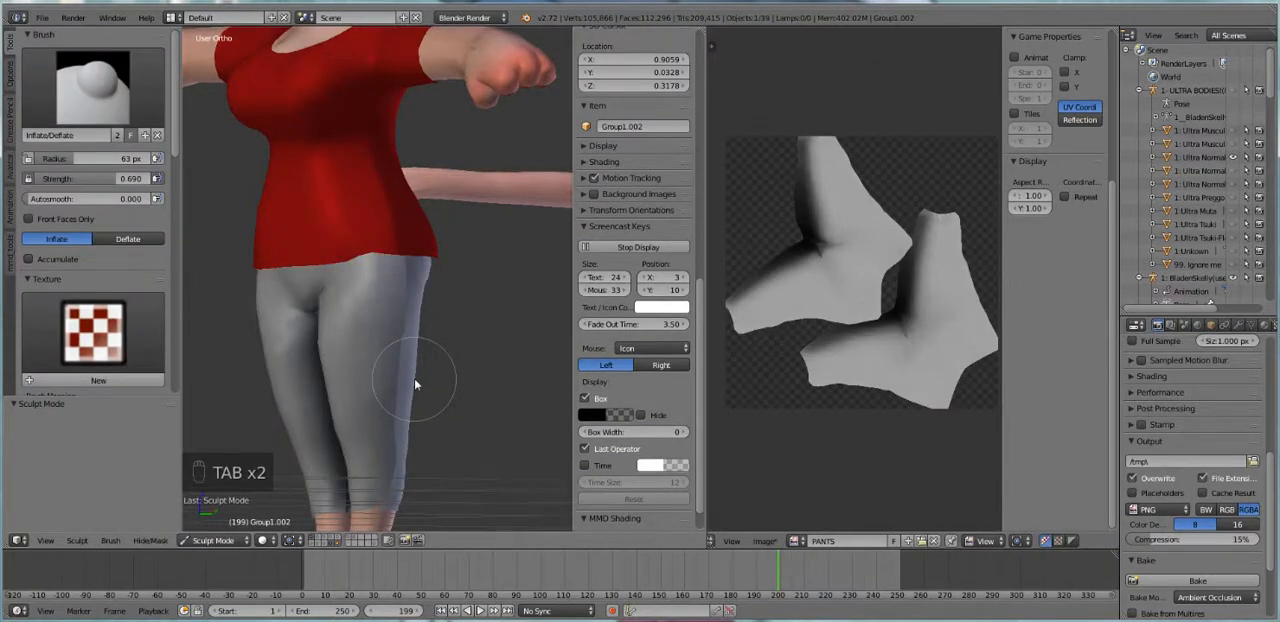
key(Tab)
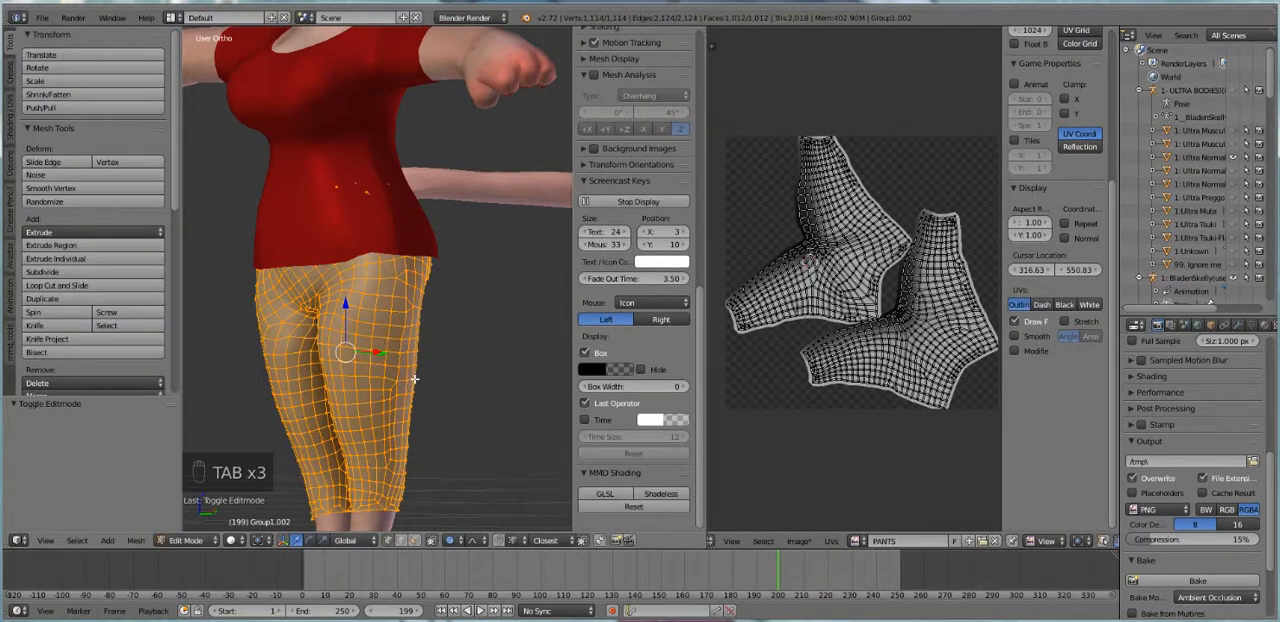
key(w)
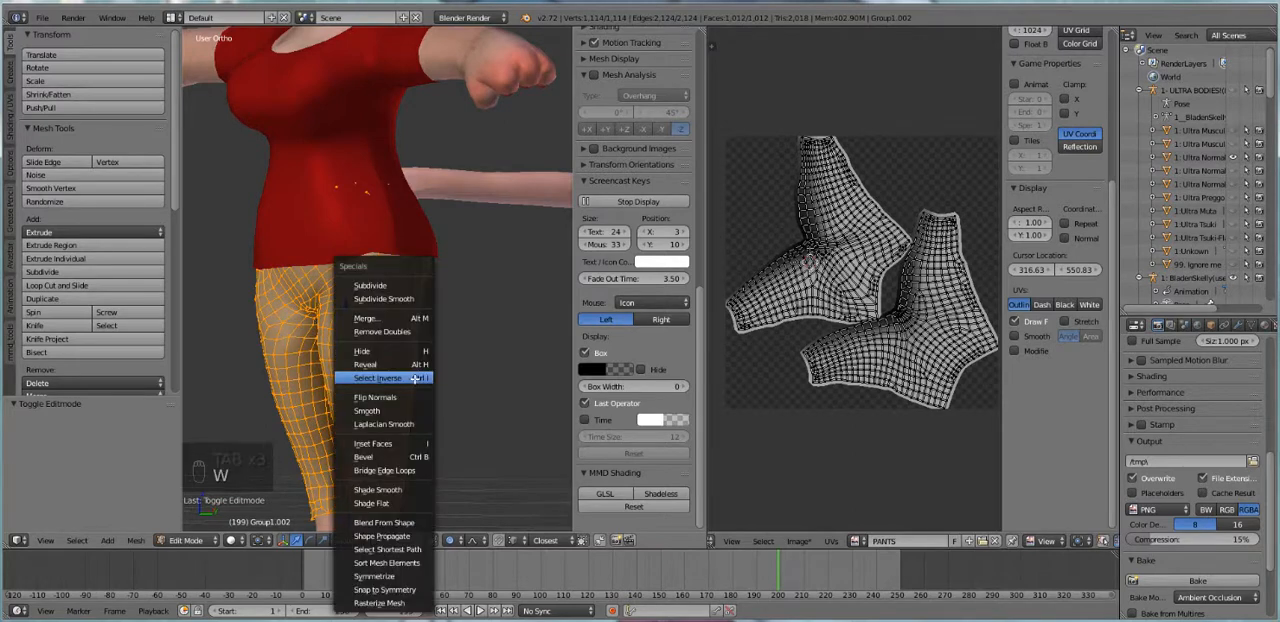
click(395, 333)
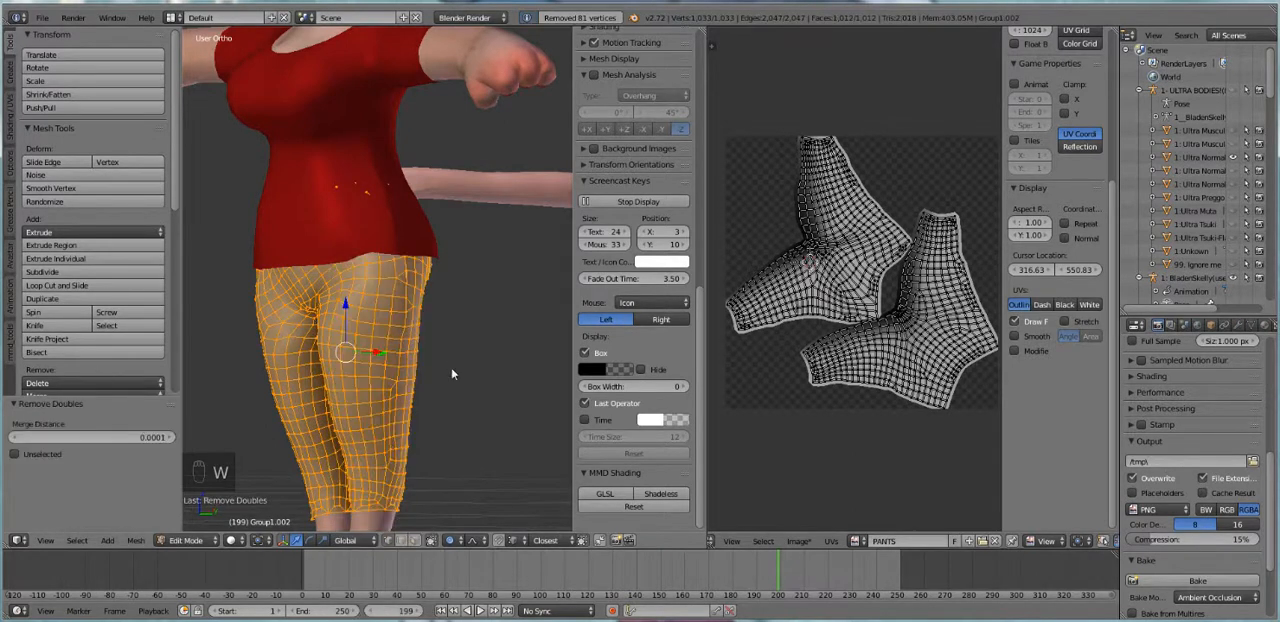
key(Tab)
Select the red shirt, remove doubles from its entire mesh in Edit Mode, and return to Object Mode
mouse_move(408, 277)
middle_down()
mouse_move(311, 294)
mouse_move(363, 277)
middle_up()
scroll(364, 279, up, 4)
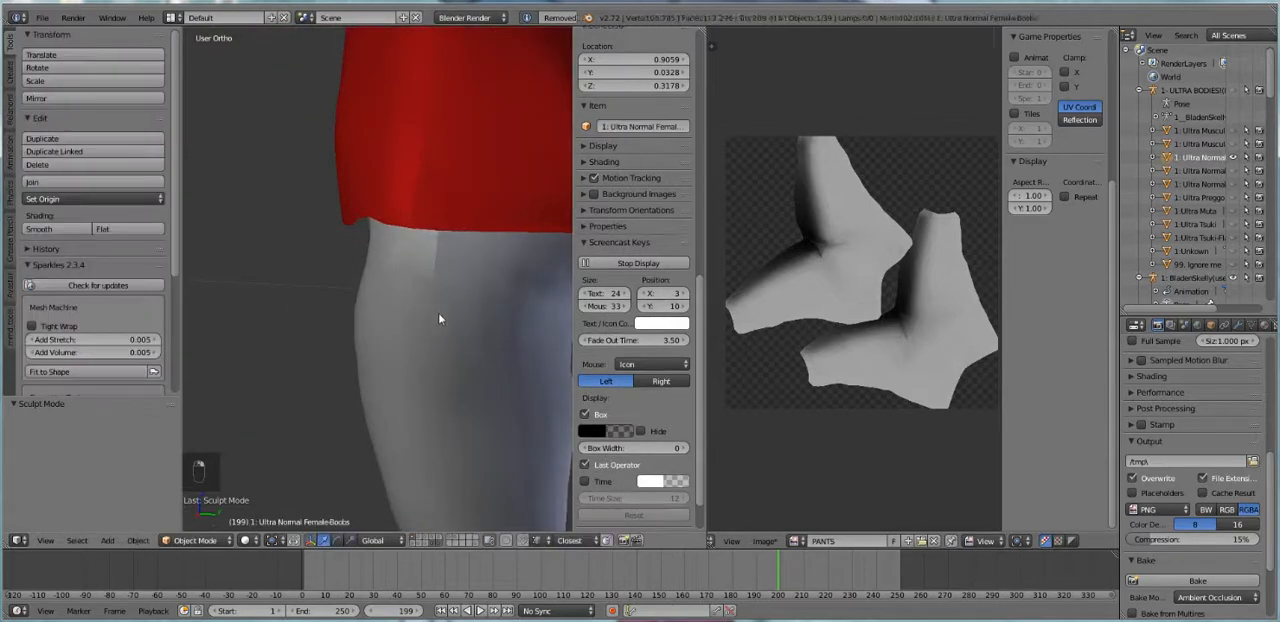
key(Tab)
key(Tab)
right_click(414, 143)
key(Tab)
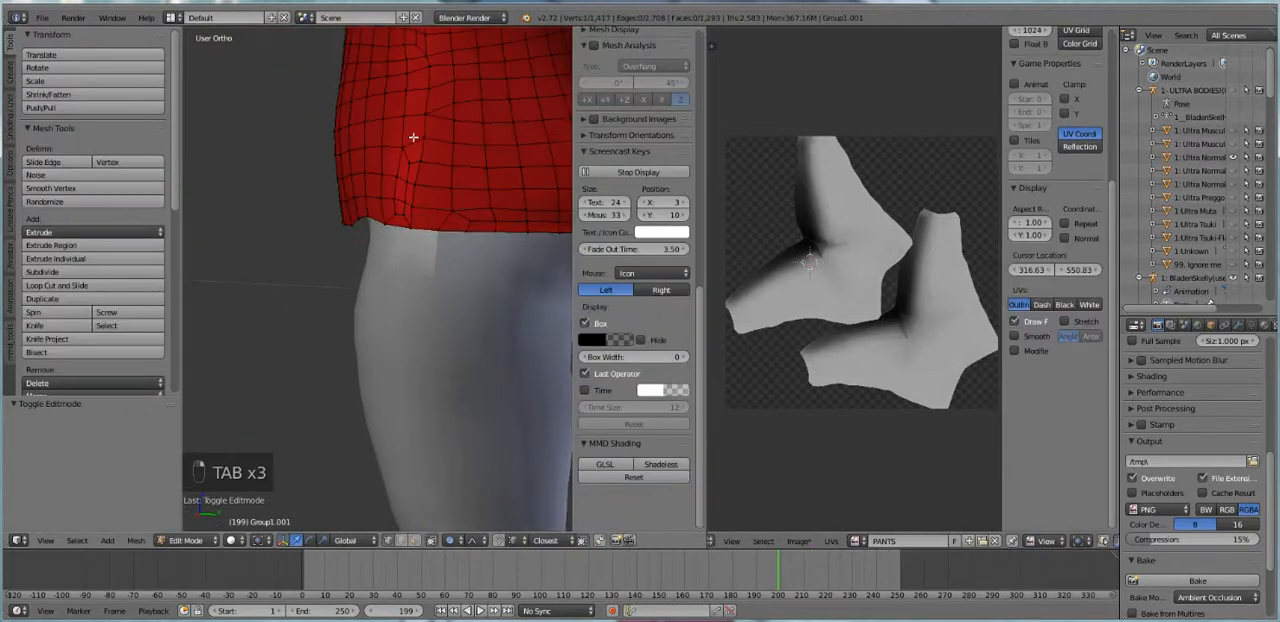
key(a)
key(a)
key(a)
key(a)
key(a)
key(a)
key(w)
click(413, 137)
key(Tab)
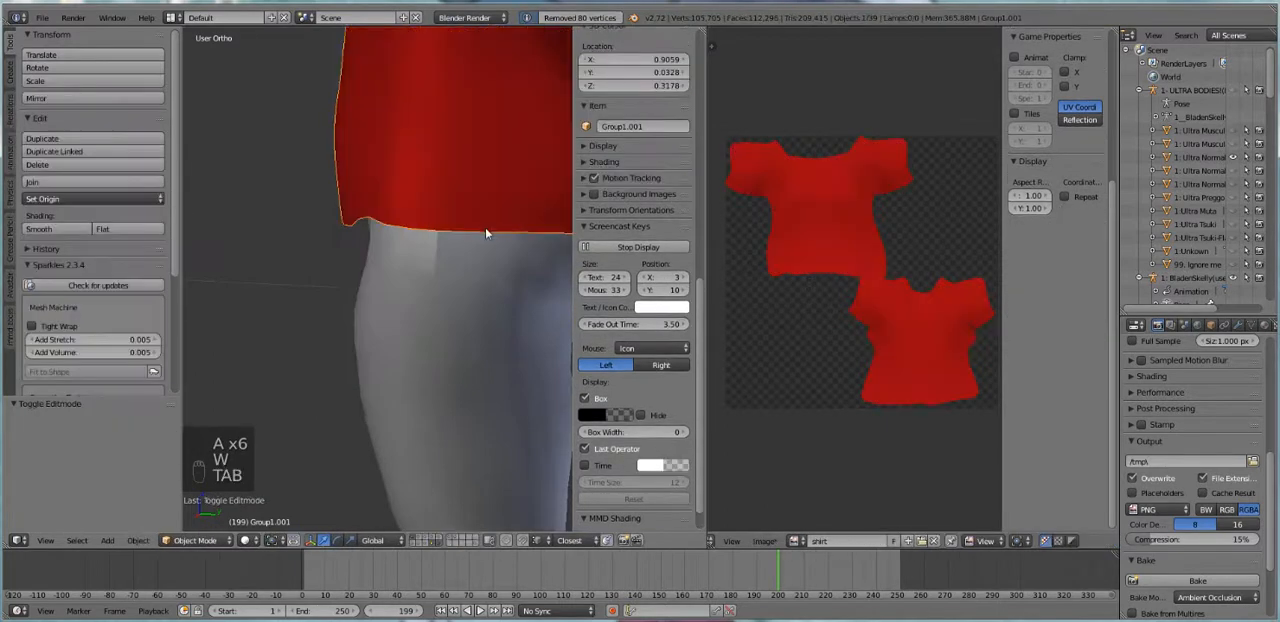
Reselect the pants, sculpt their front crotch area with the Smooth brush and undo the last stroke
scroll(485, 228, down, 5)
middle_drag(565, 242, 230, 238)
right_click(386, 320)
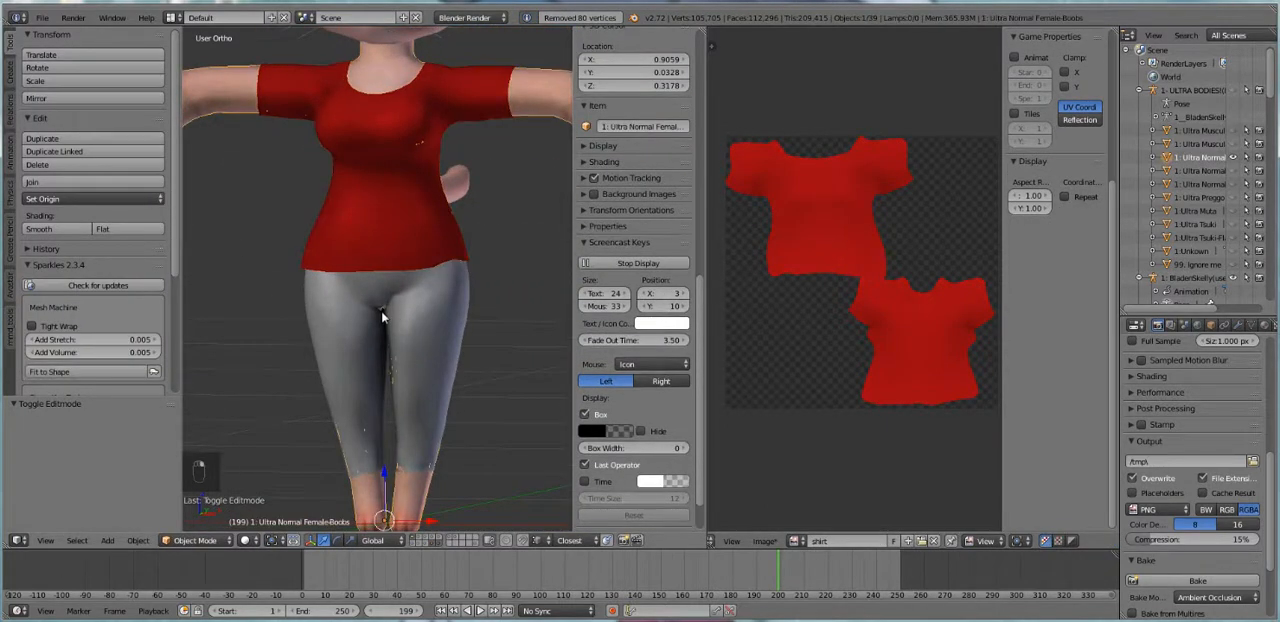
right_click(414, 323)
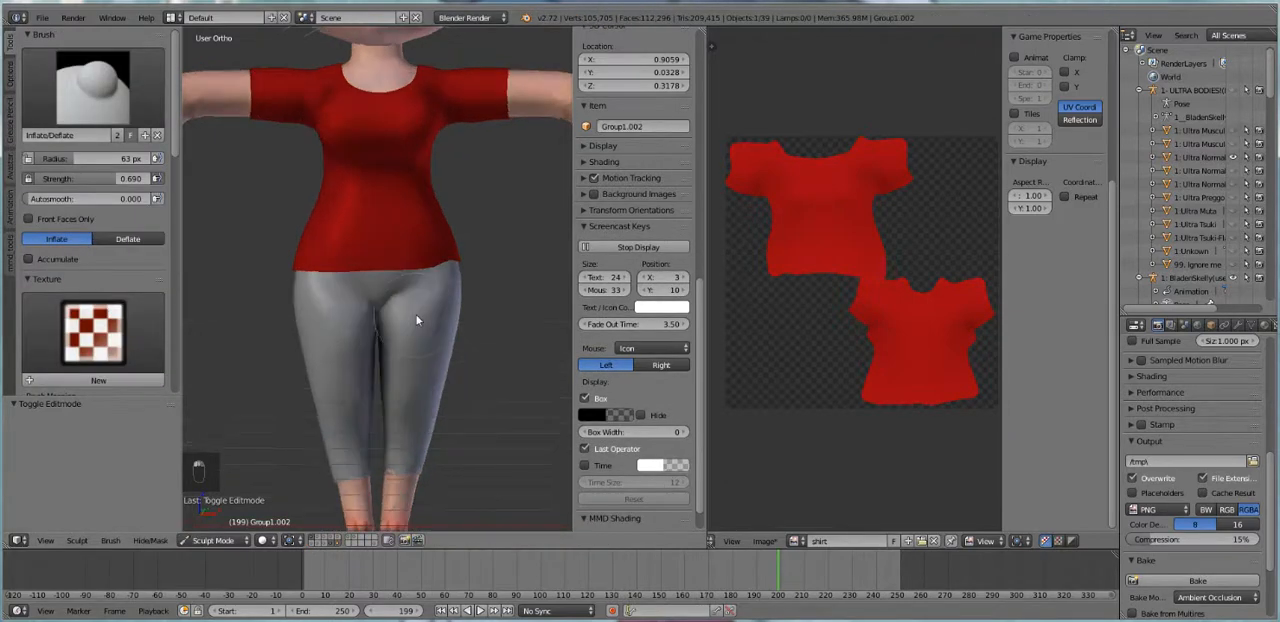
click(112, 118)
click(48, 272)
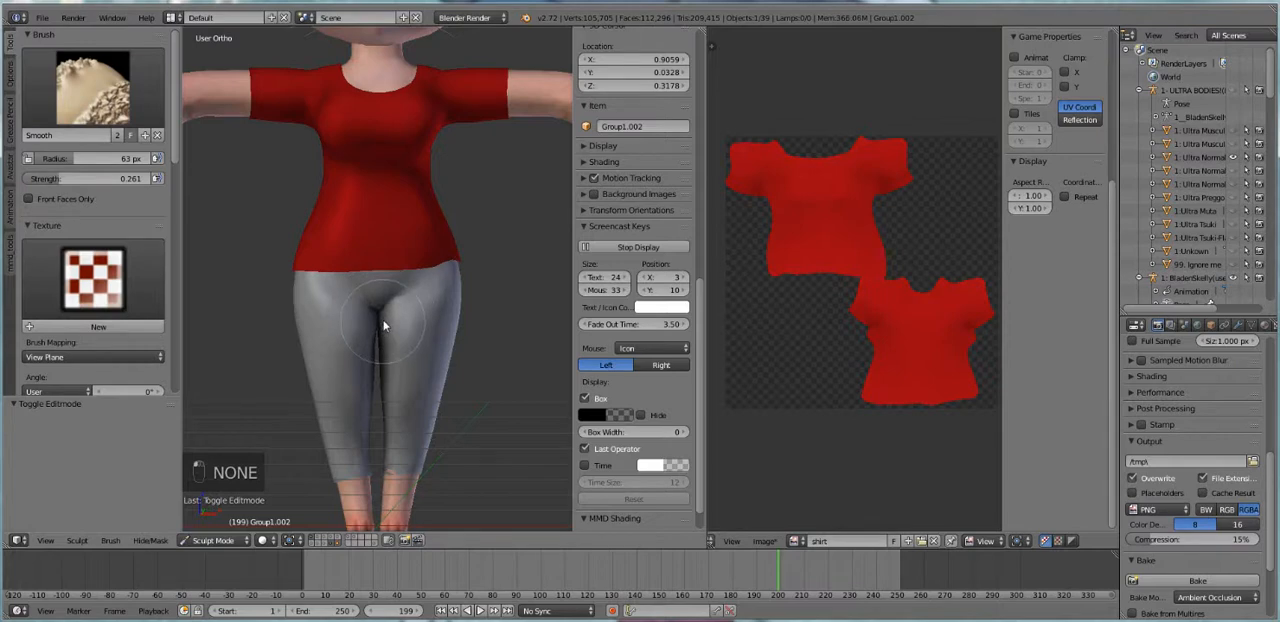
key(ctrl+z)
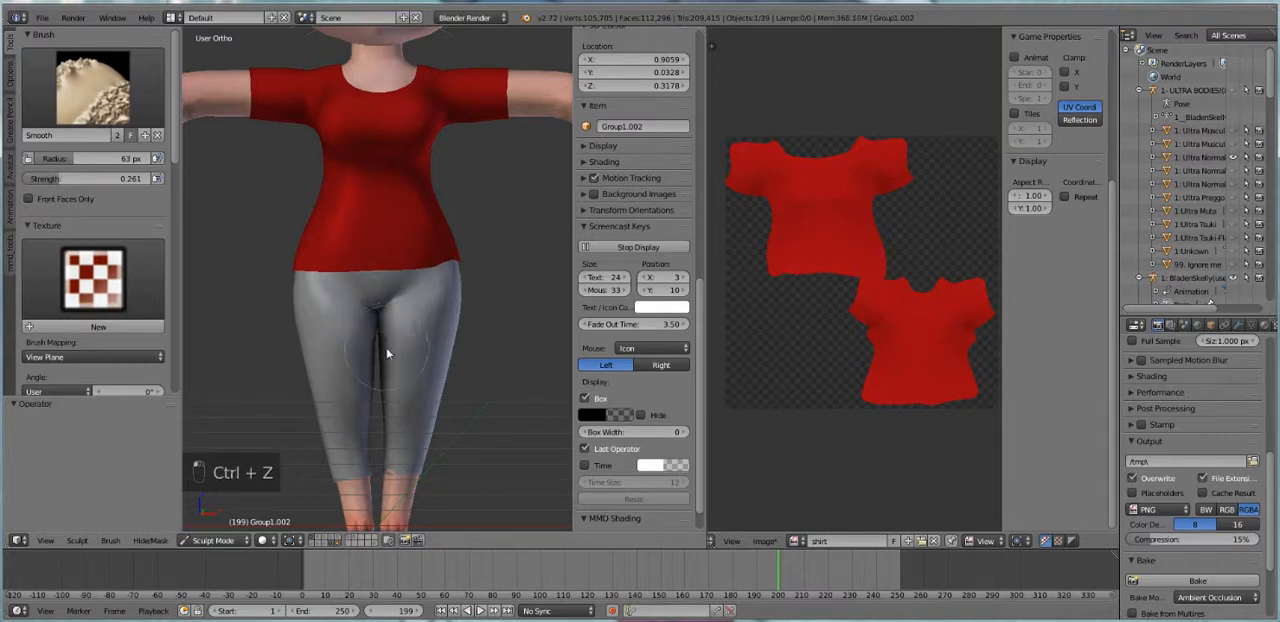
Switch to the Inflate/Deflate brush, touch up the pants' lower legs, and return the pants to Object Mode
click(92, 87)
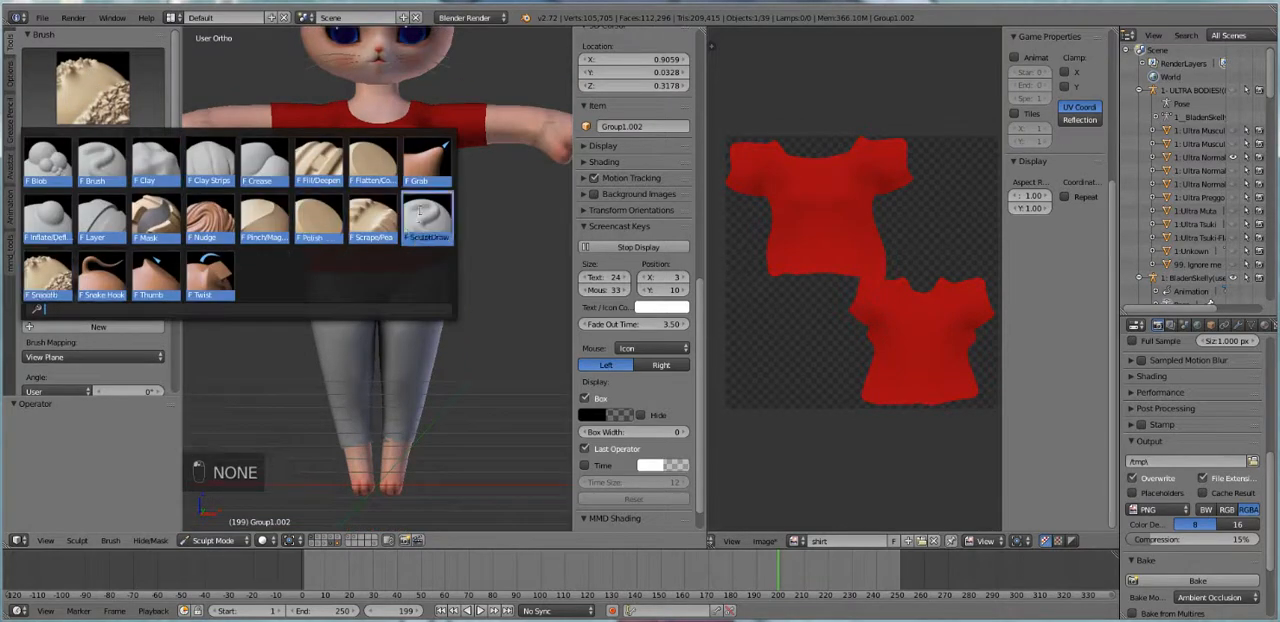
click(52, 220)
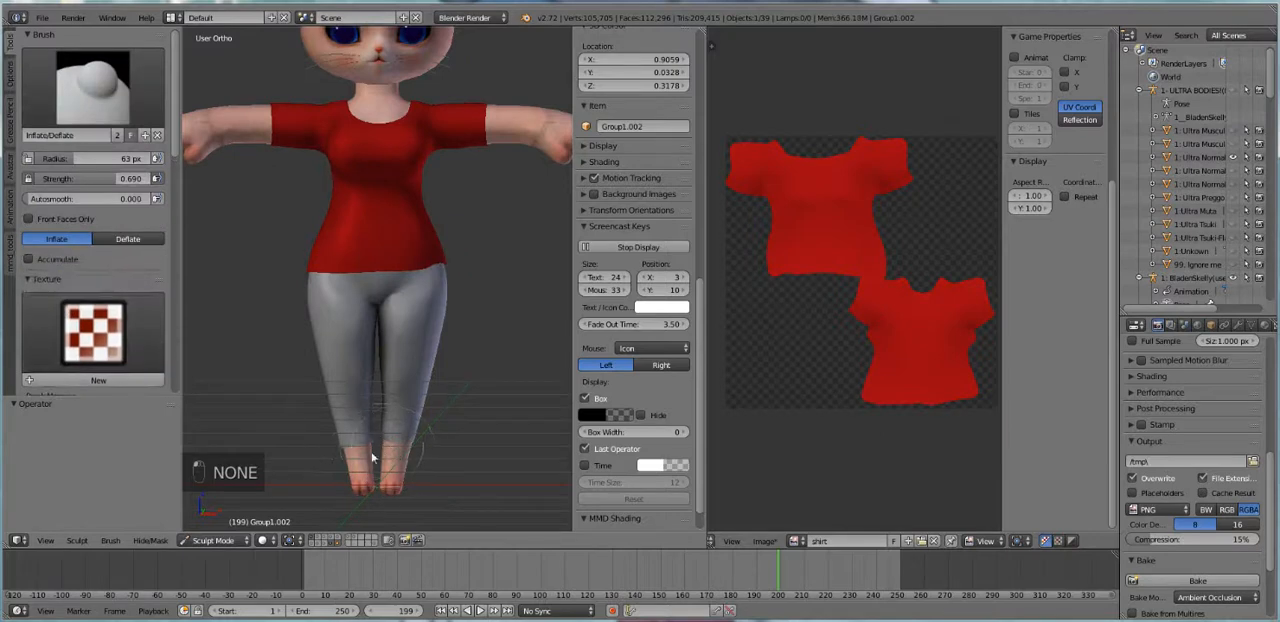
middle_drag(403, 437, 209, 428)
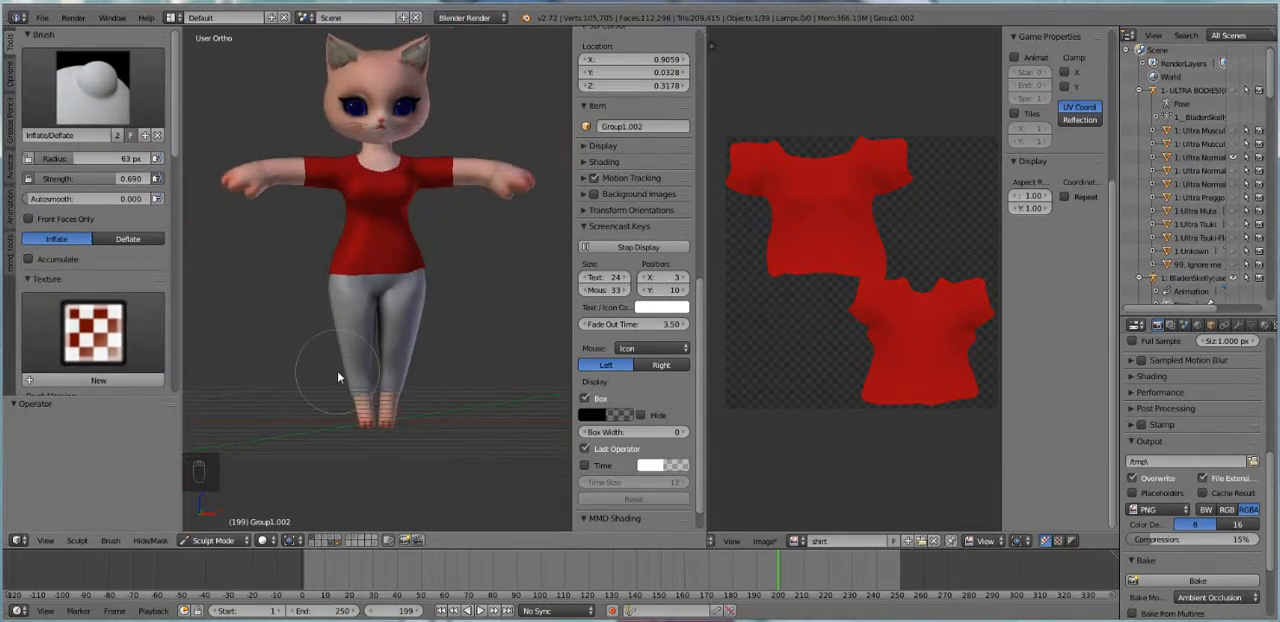
scroll(337, 378, up, 3)
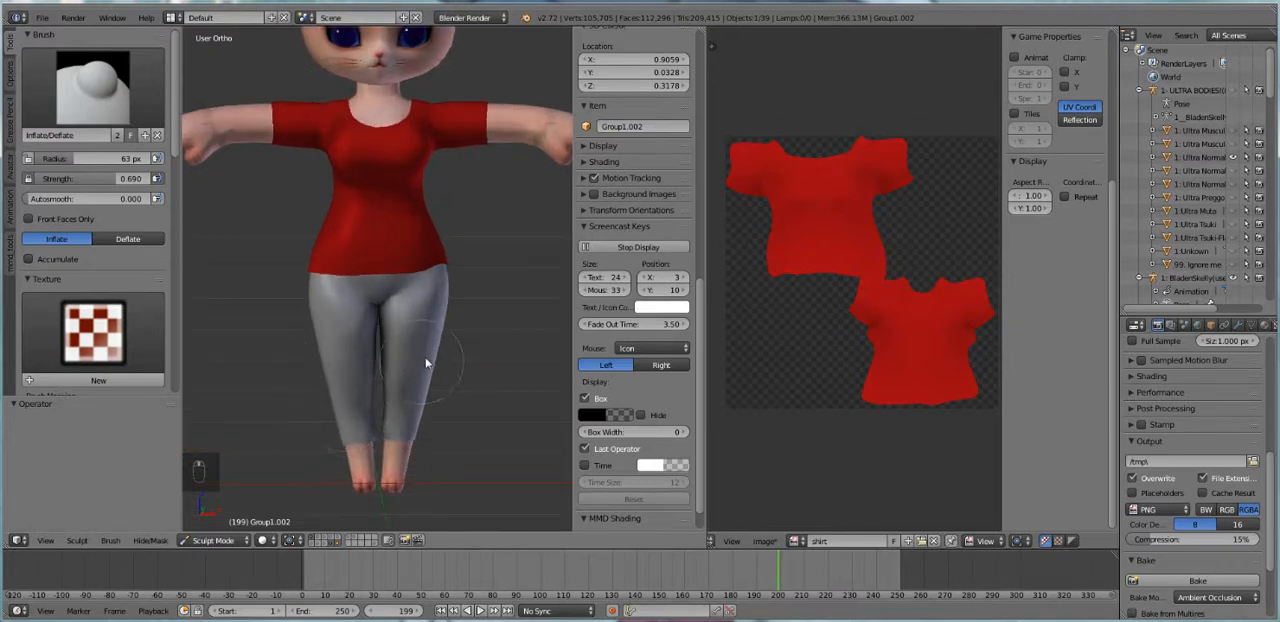
shift+middle_drag(426, 363, 426, 388)
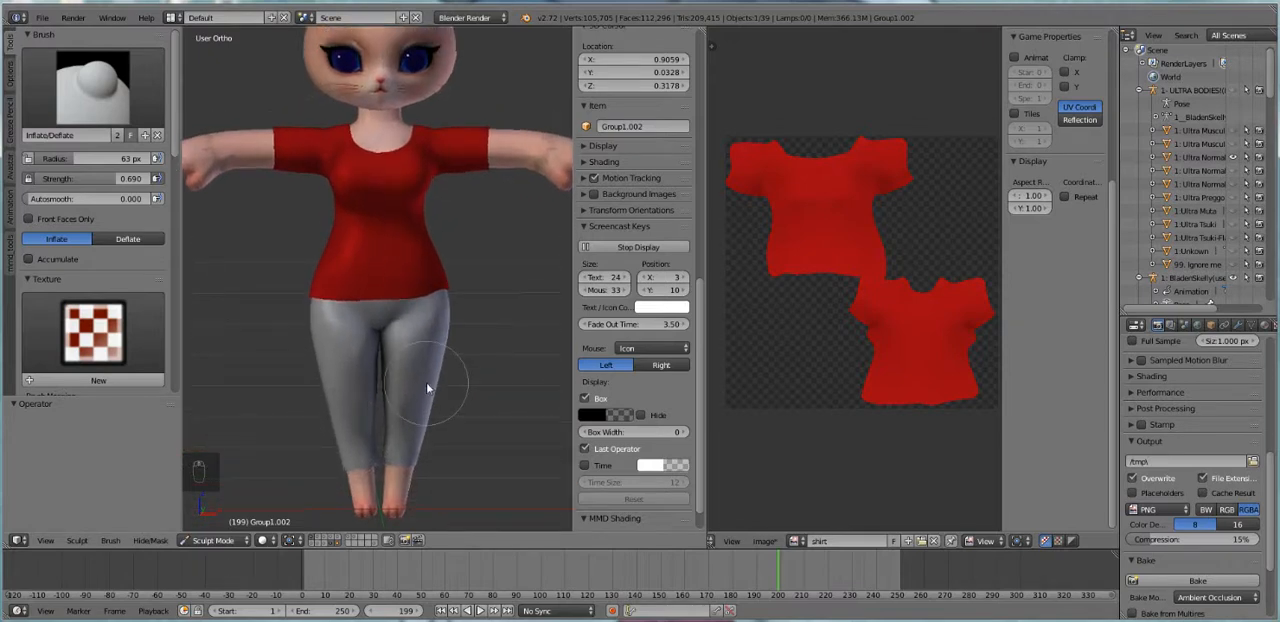
click(213, 541)
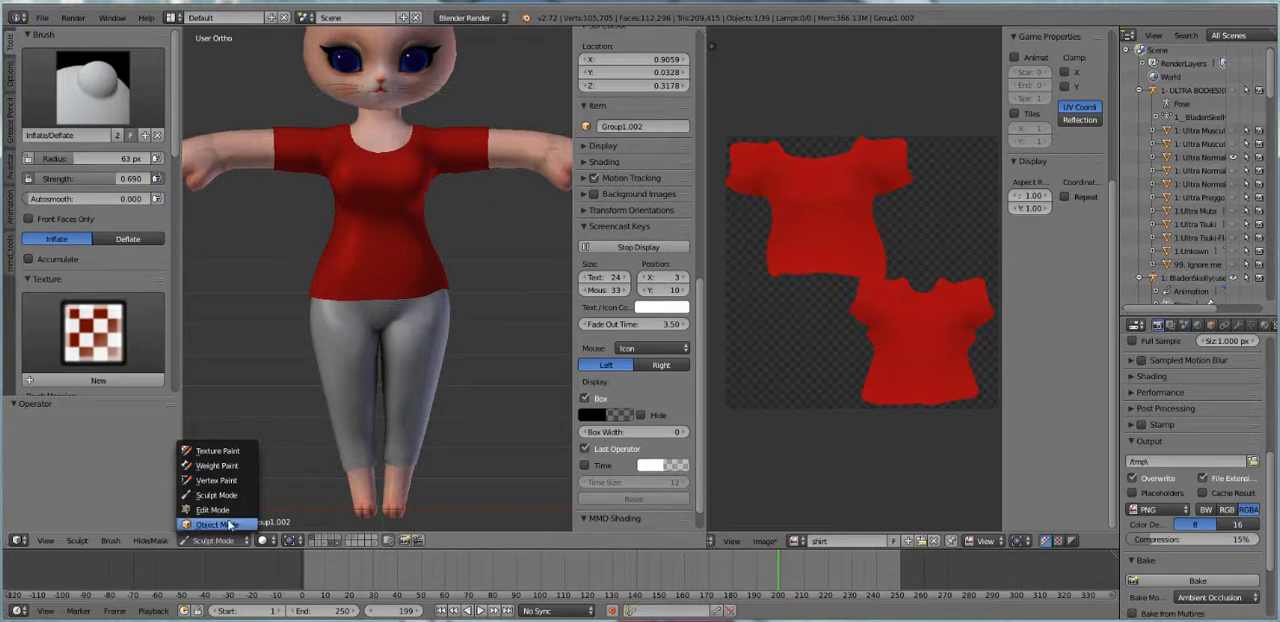
click(229, 524)
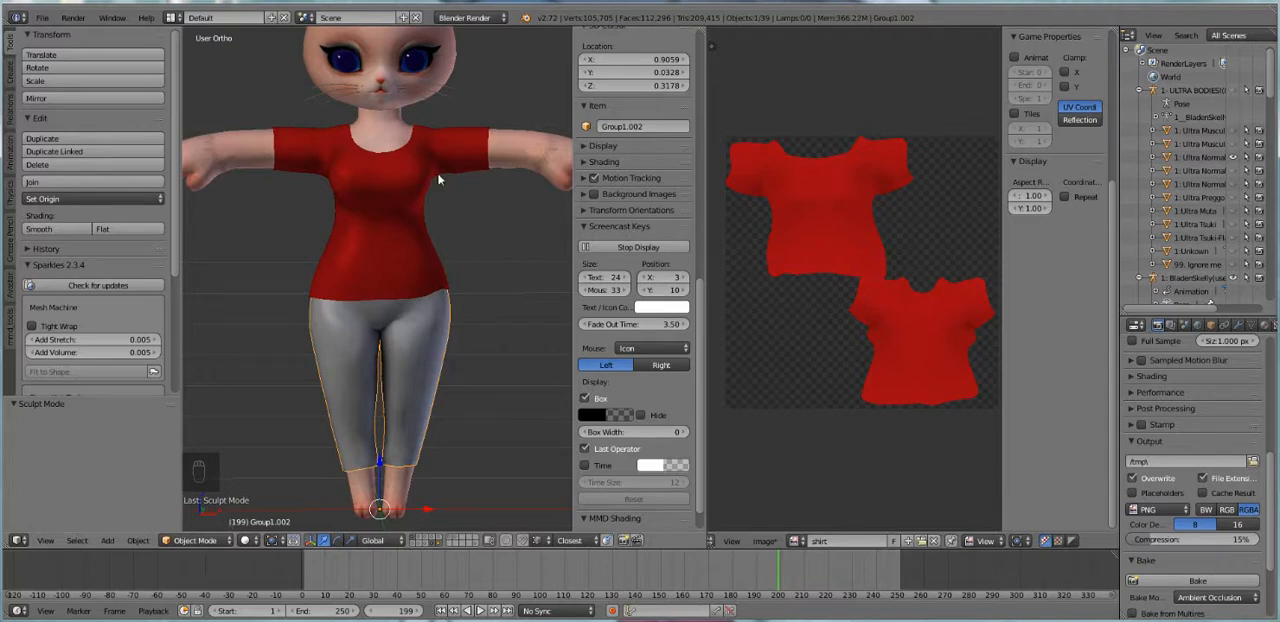
Show the layer with the avatar's armature alongside the body, shirt and pants
middle_drag(404, 313, 432, 358)
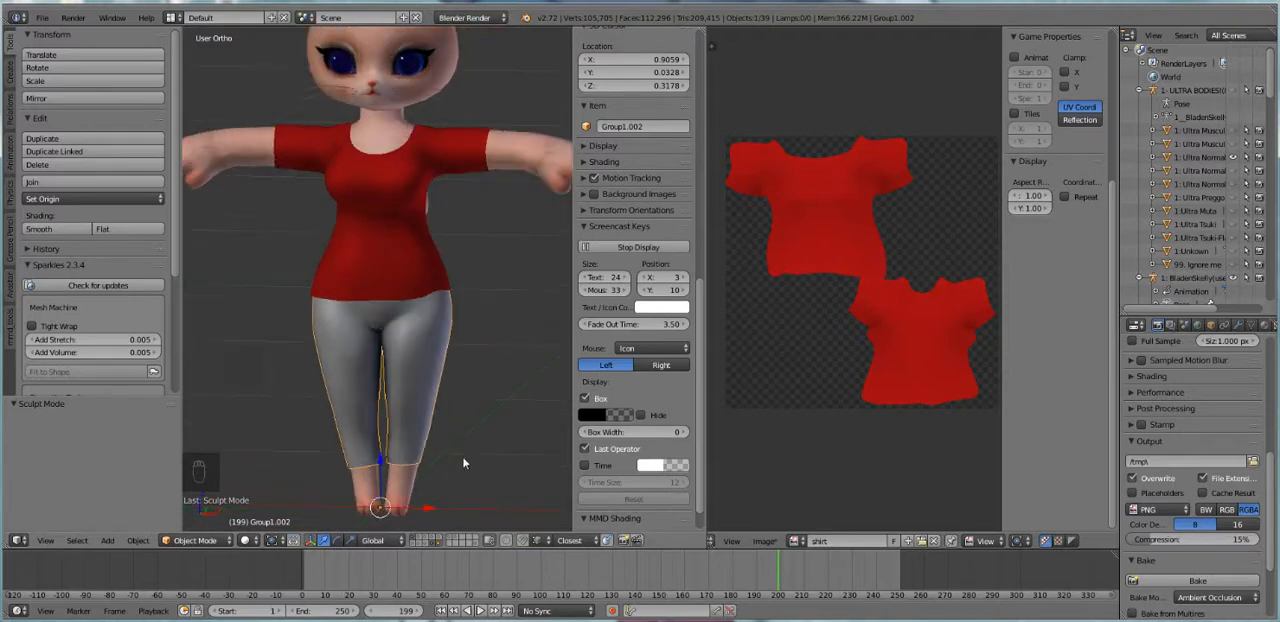
shift+click(414, 545)
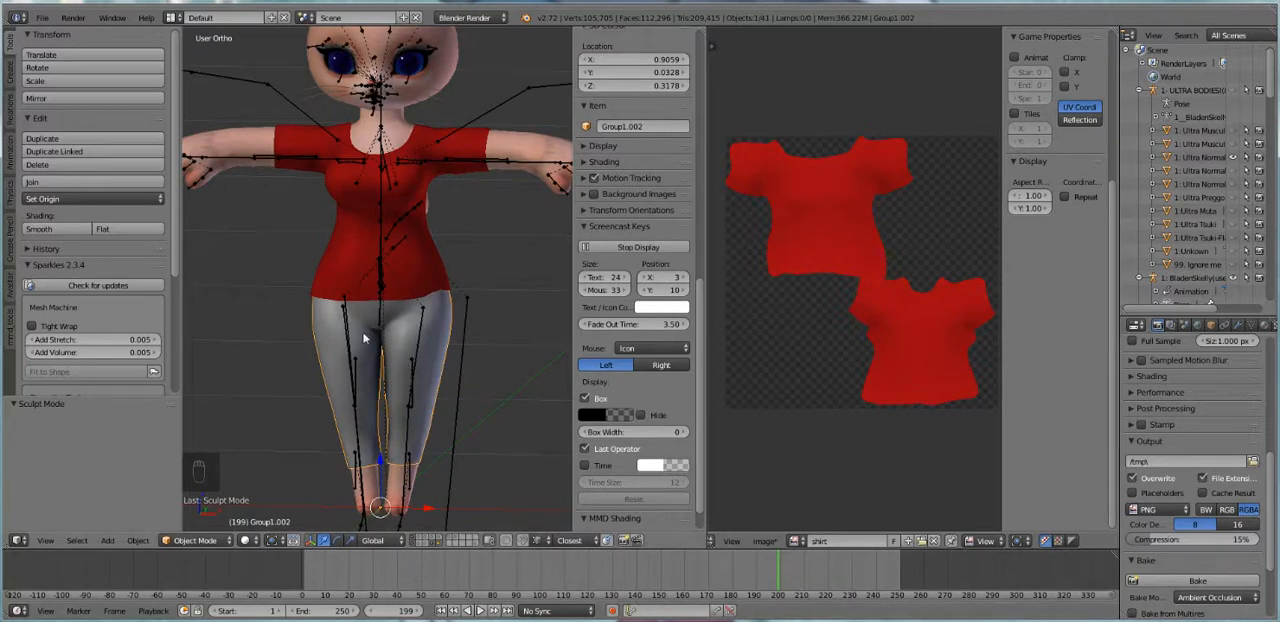
middle_drag(363, 335, 370, 334)
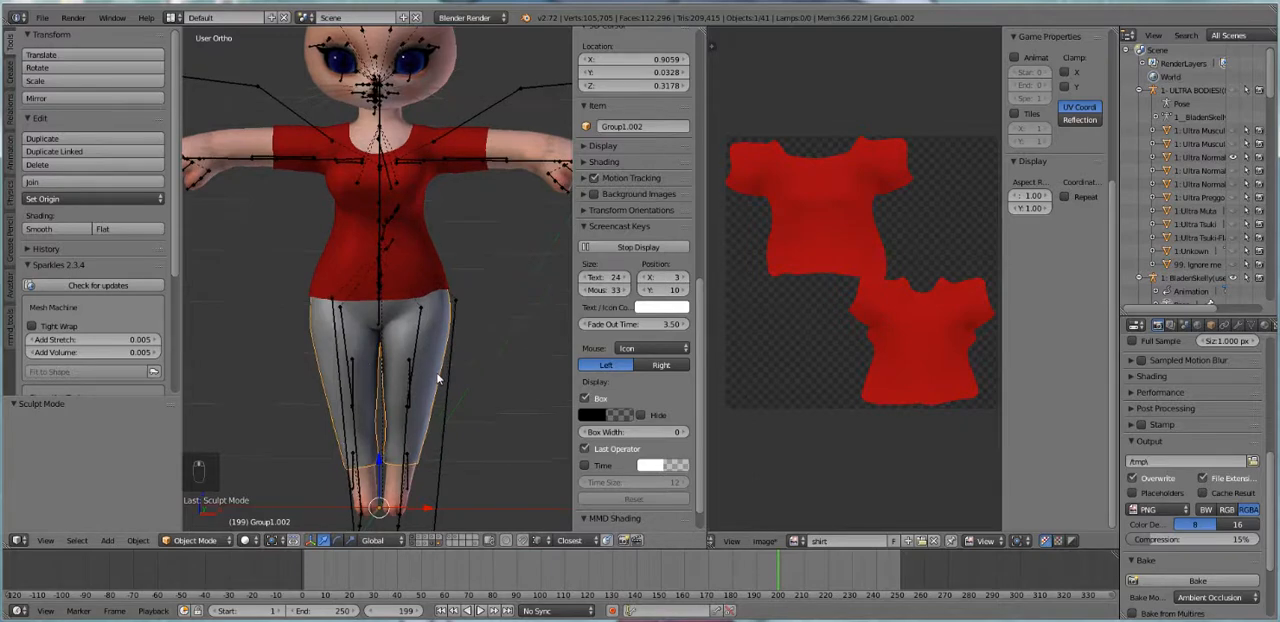
shift+middle_drag(418, 383, 418, 418)
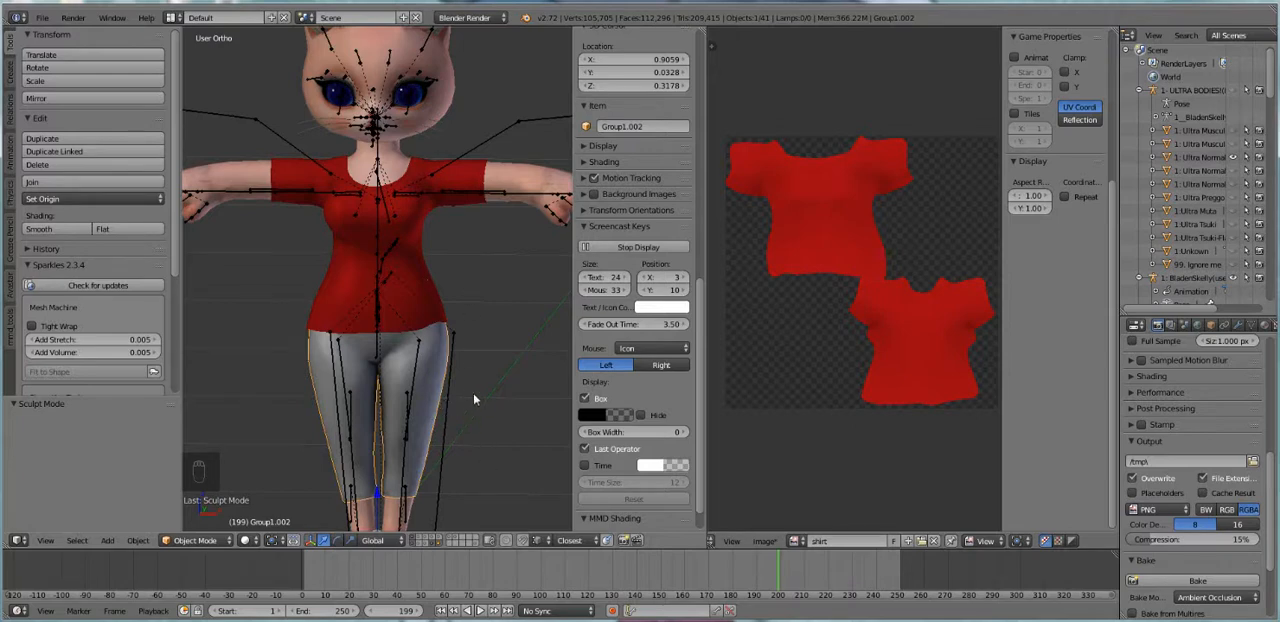
Add an Armature modifier to the pants and set its object to 1: BladenSkelly(use me)
middle_drag(424, 386, 453, 372)
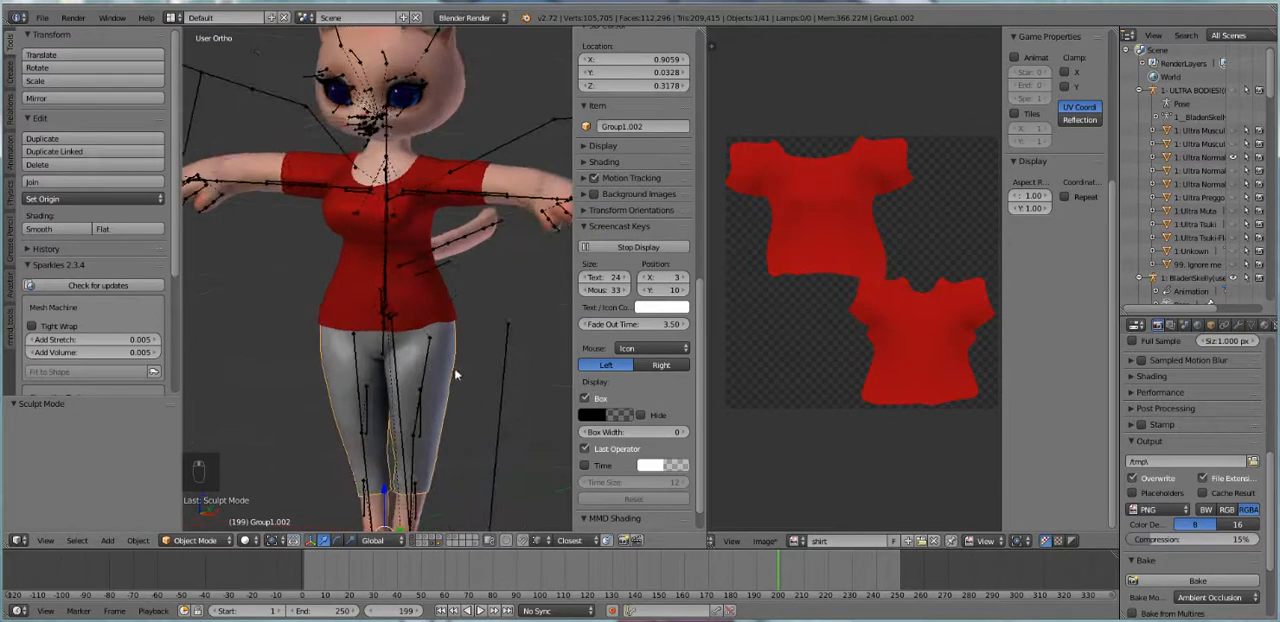
click(475, 387)
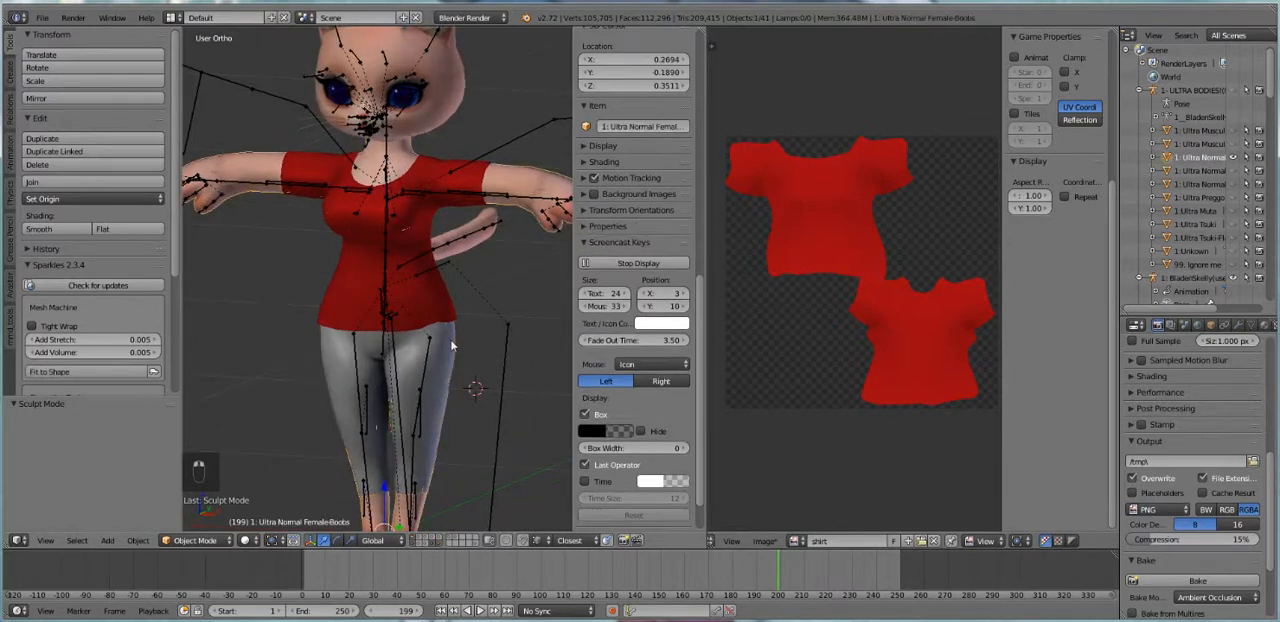
click(1239, 325)
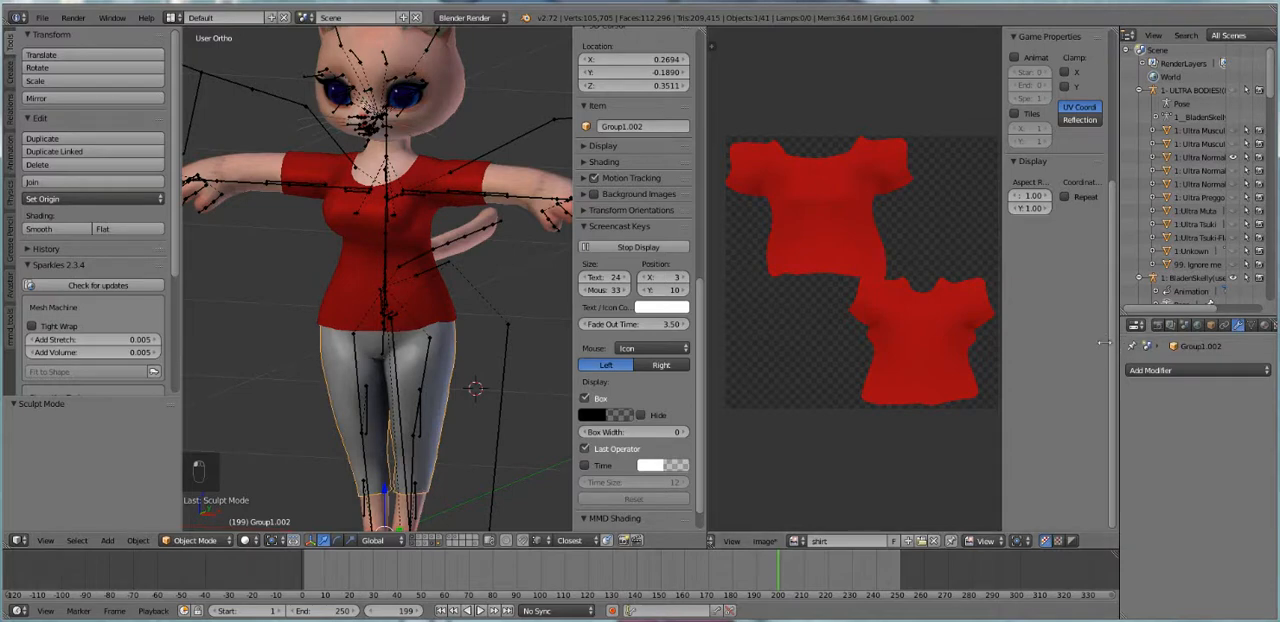
drag(1113, 342, 1025, 342)
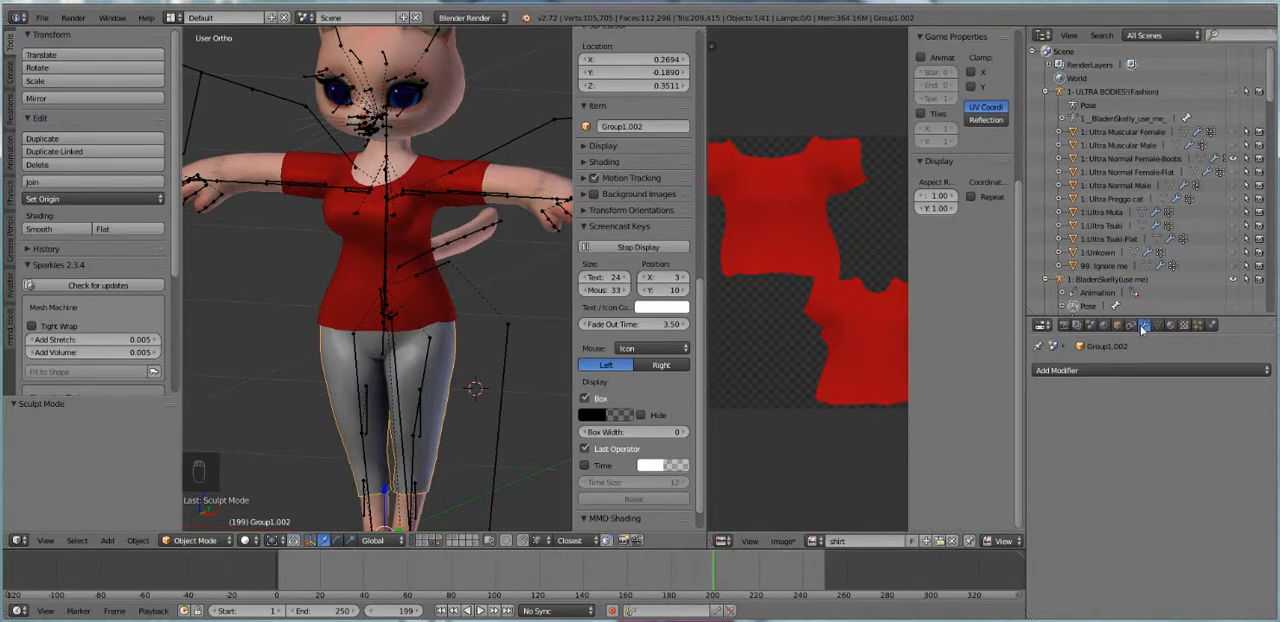
click(1073, 371)
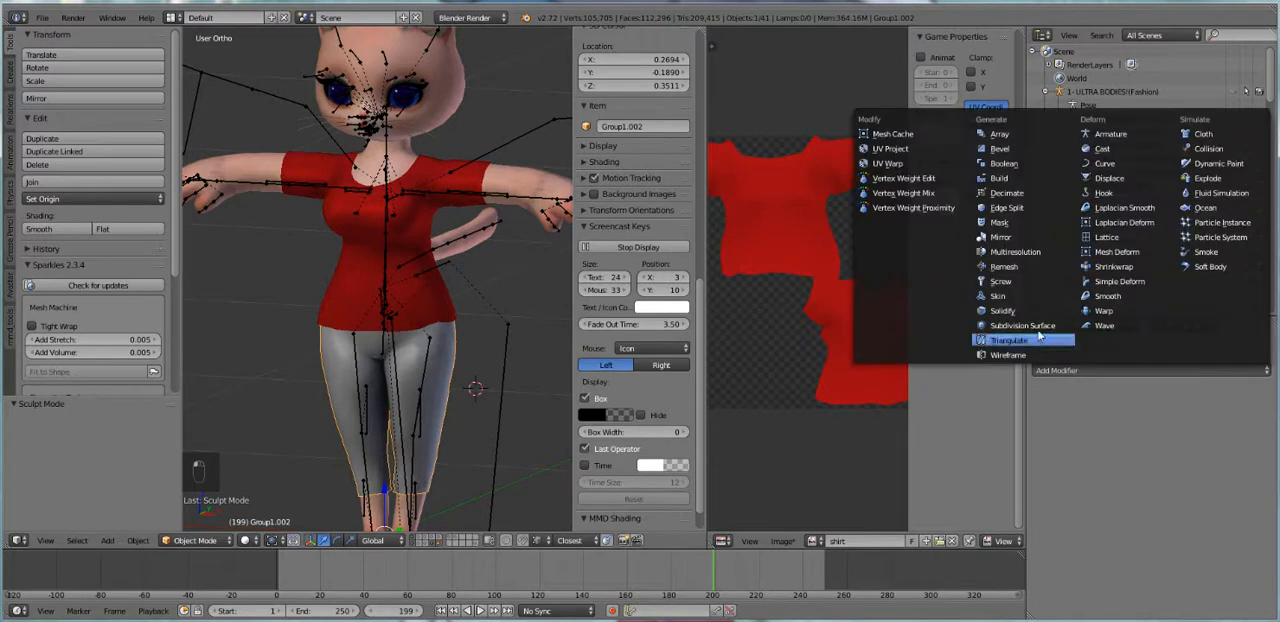
click(1110, 134)
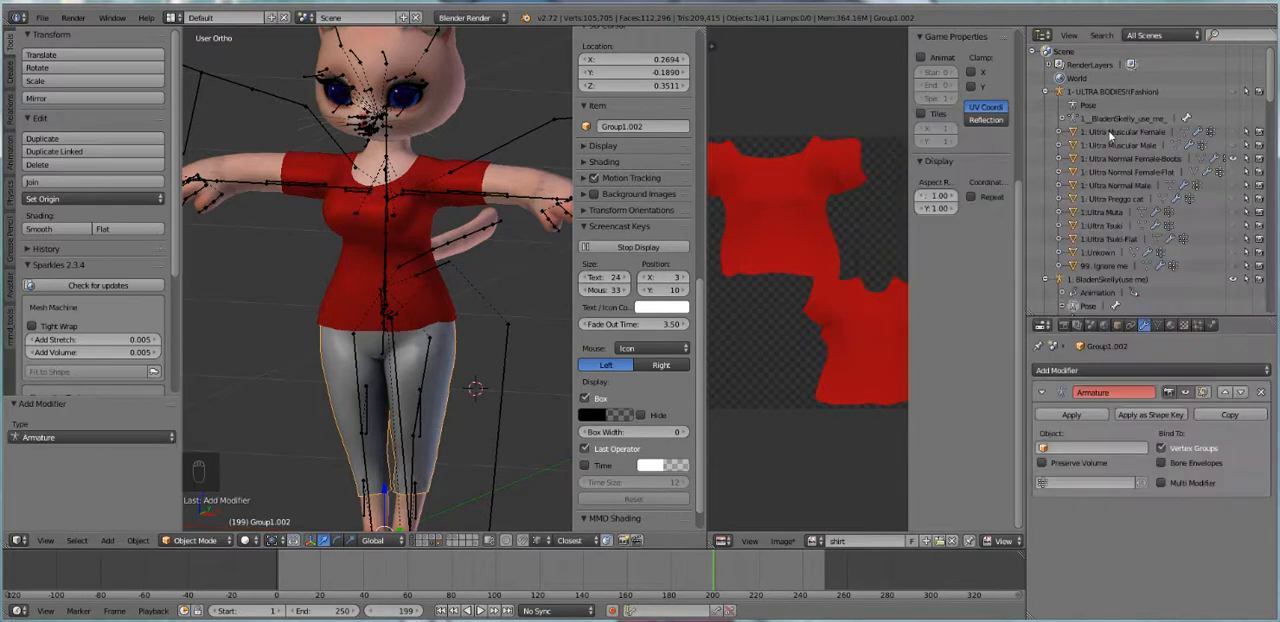
click(1076, 448)
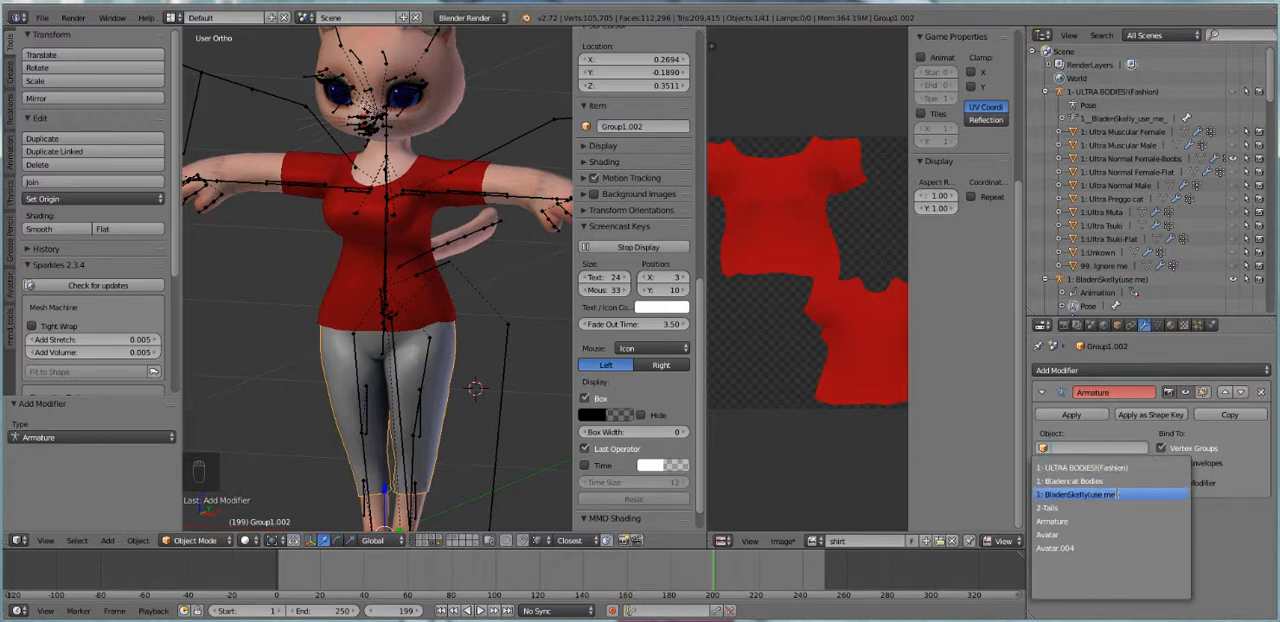
click(1112, 494)
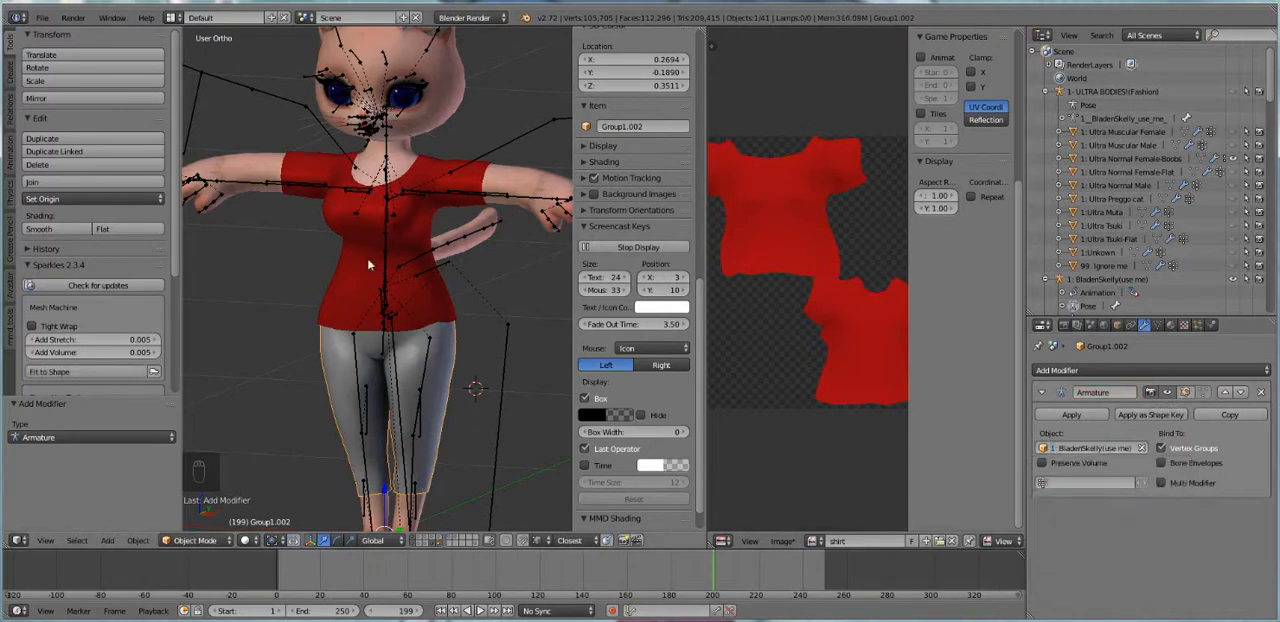
Select the red shirt and give it an Armature modifier that uses 1: BladenSkelly(use me) as its object
right_click(421, 230)
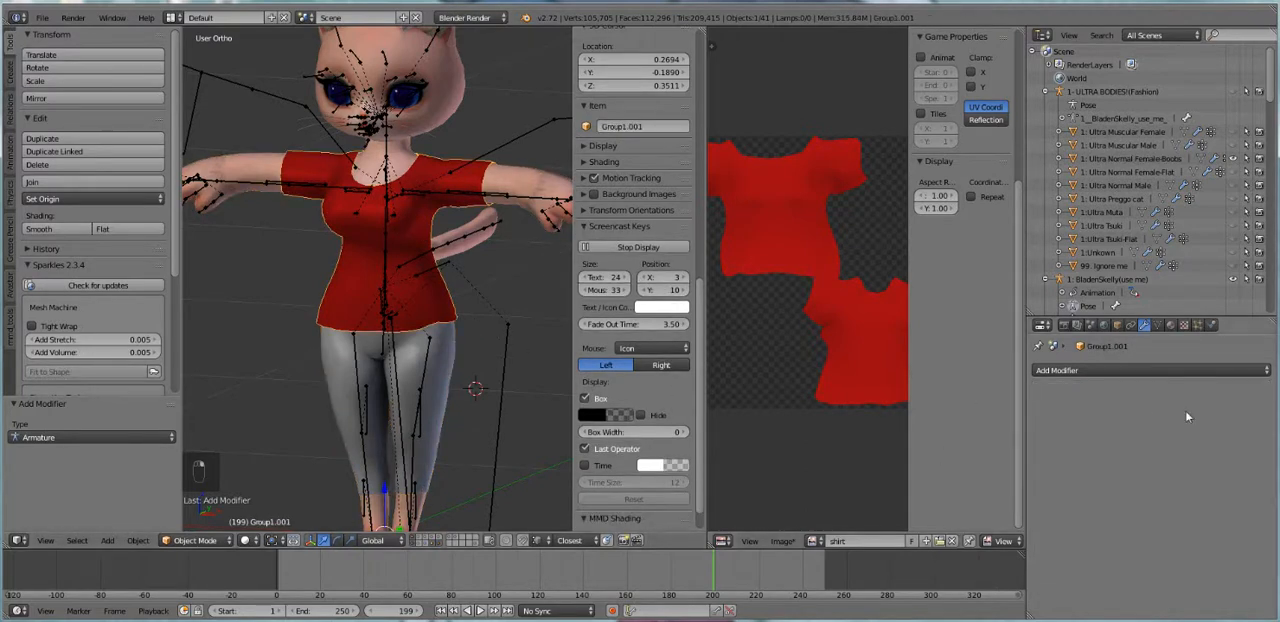
click(1104, 371)
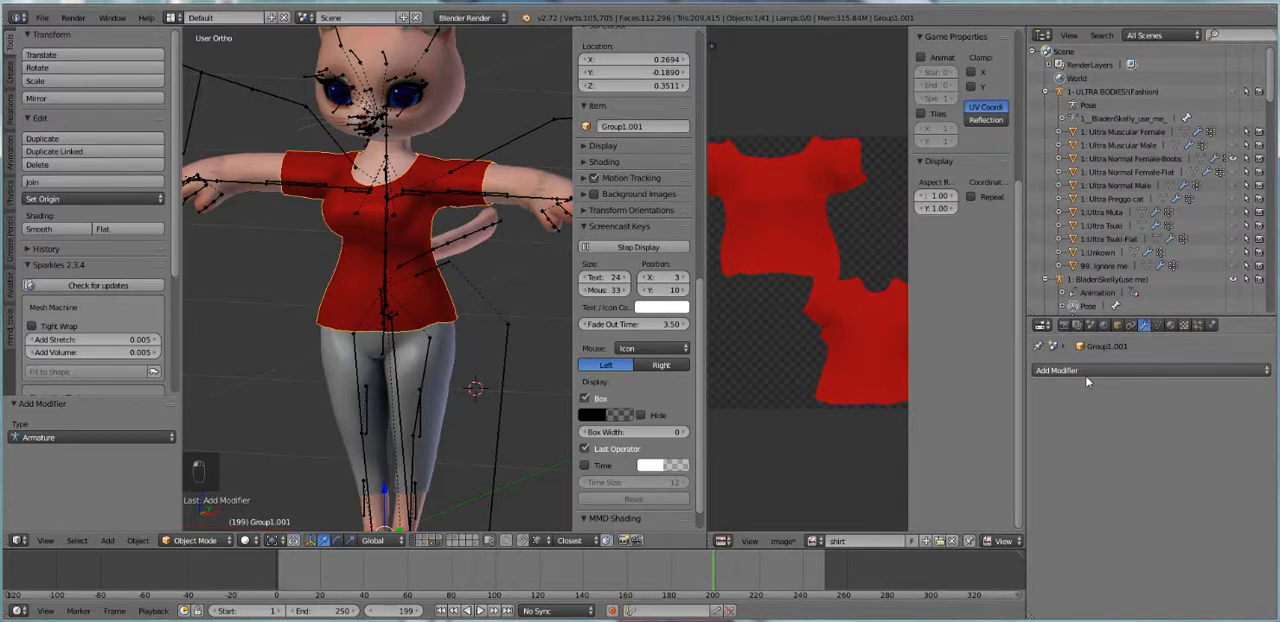
click(1080, 375)
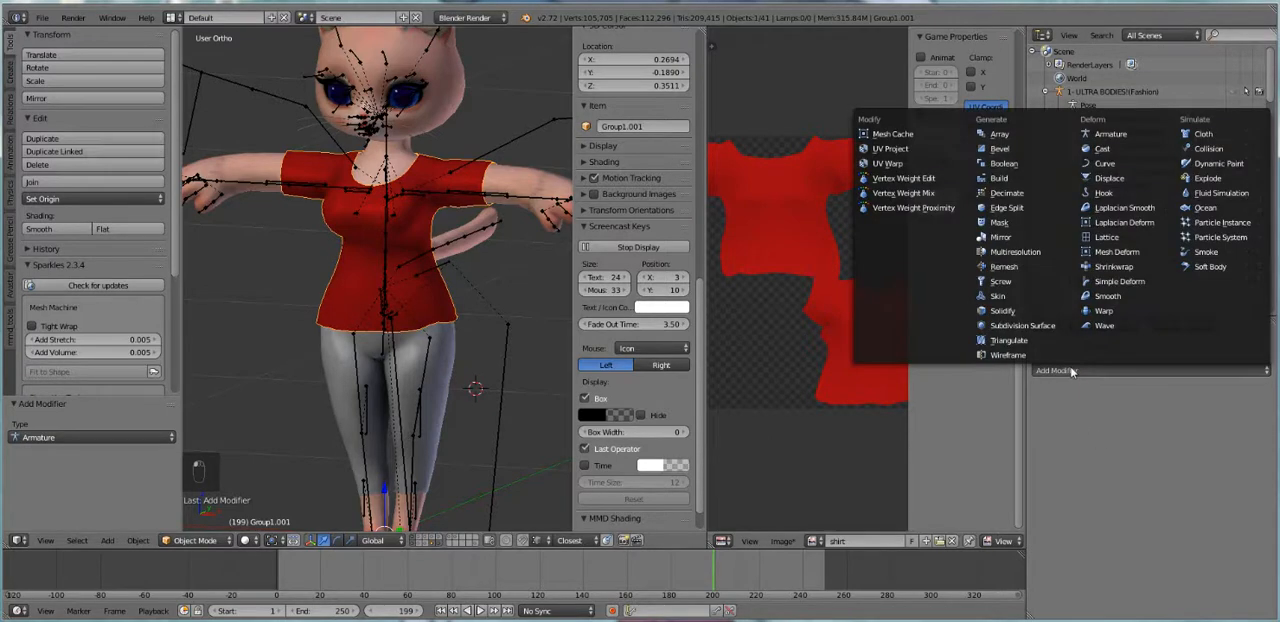
click(1113, 135)
click(1081, 447)
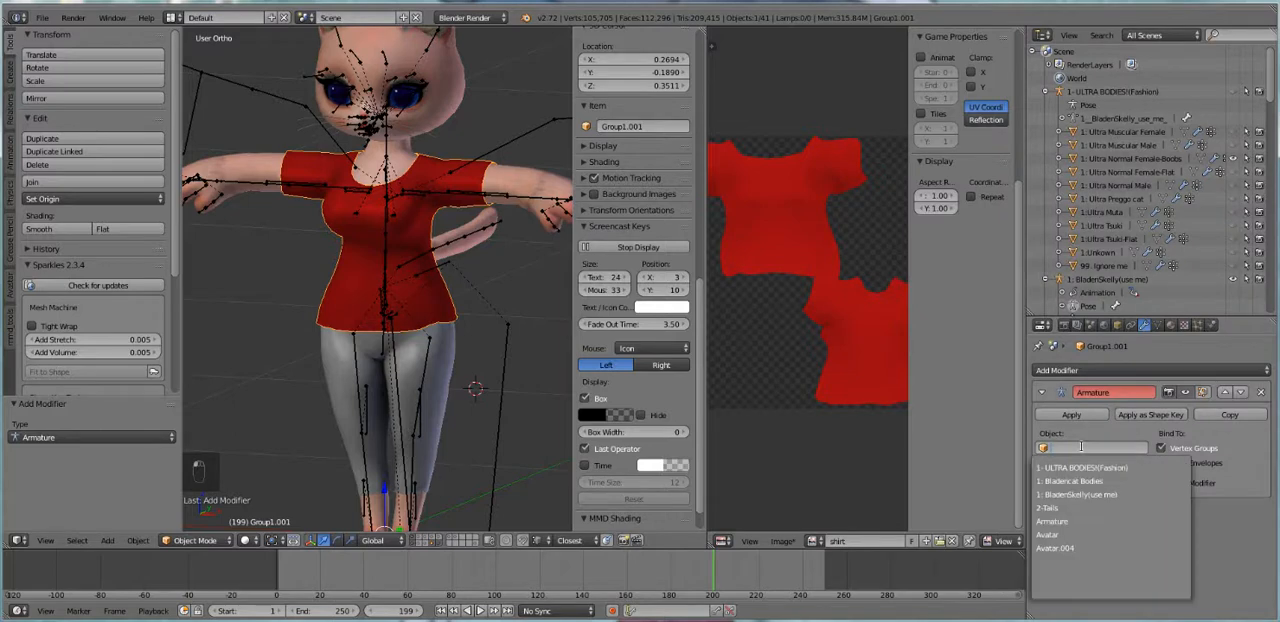
click(1133, 495)
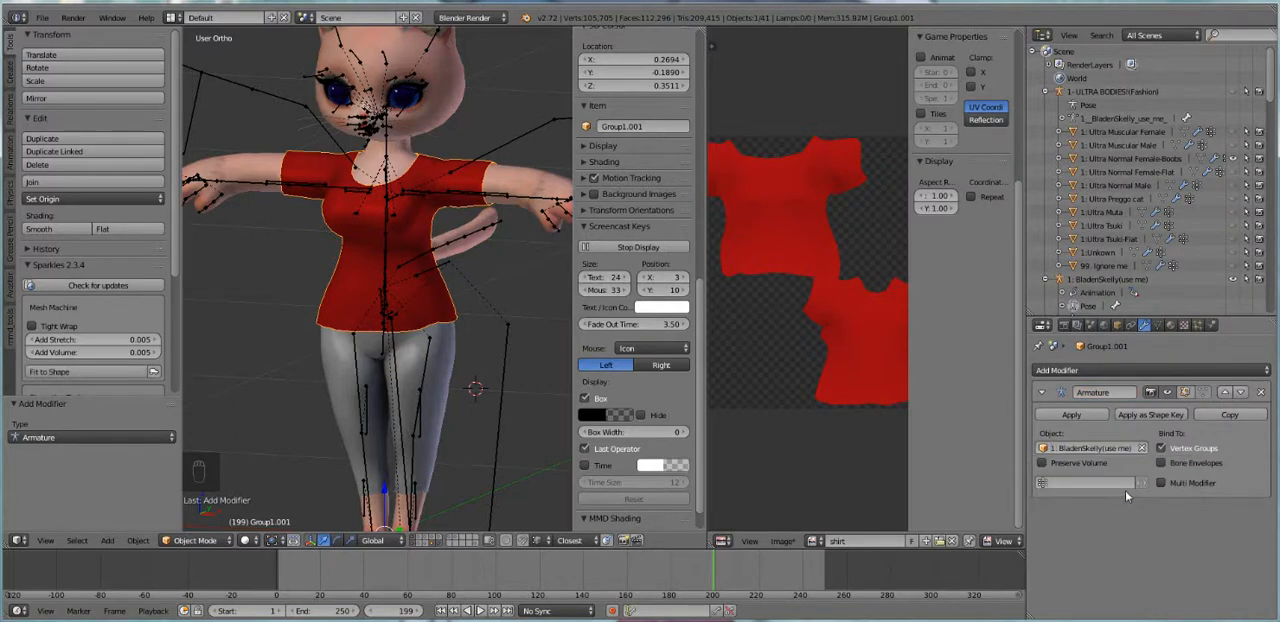
Select the avatar's armature, try rotating its mShoulderRight bone, cancel it, and clear the rotation of all bones
right_click(291, 168)
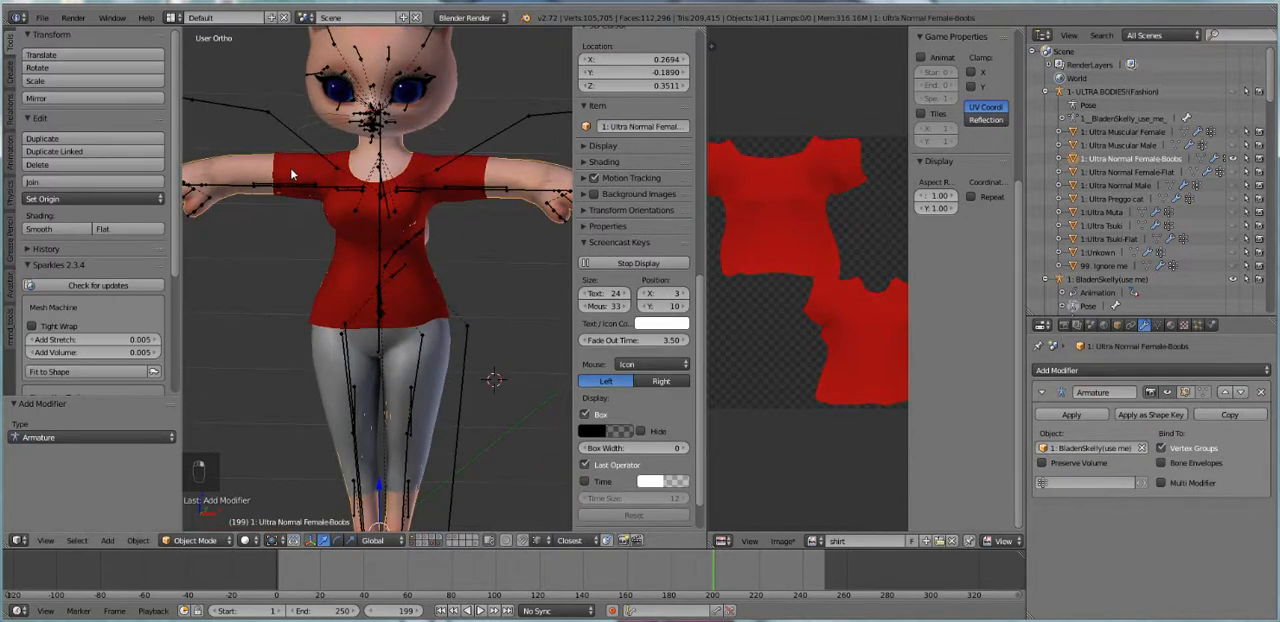
right_click(296, 130)
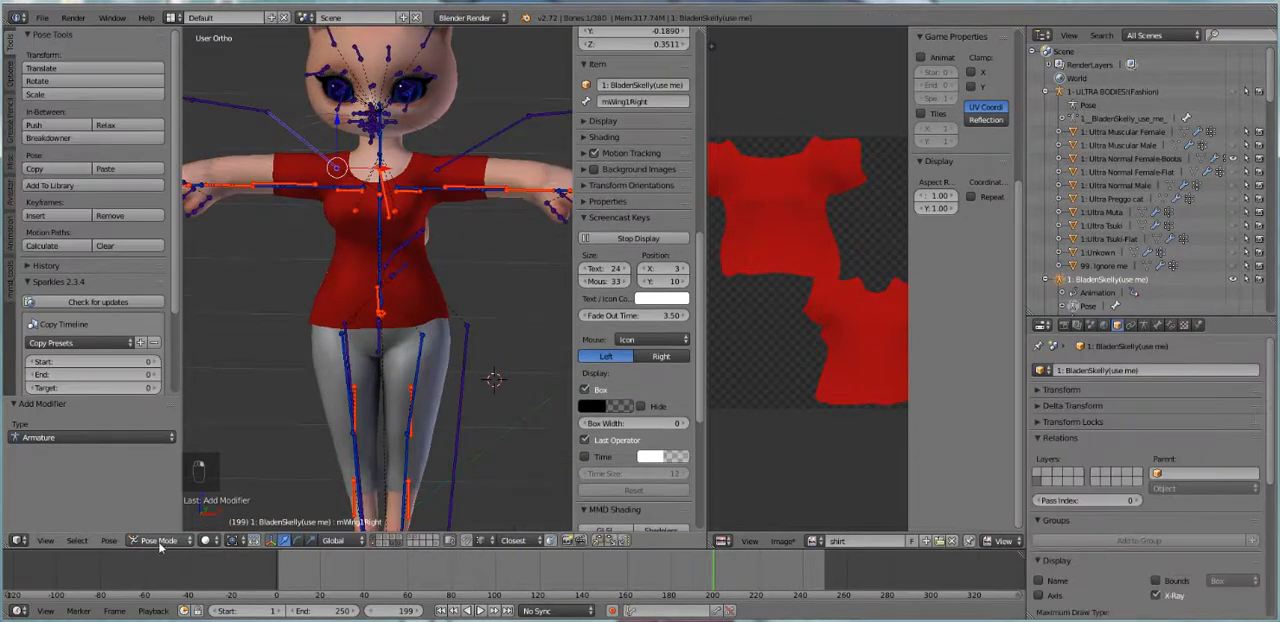
right_click(322, 190)
key(r)
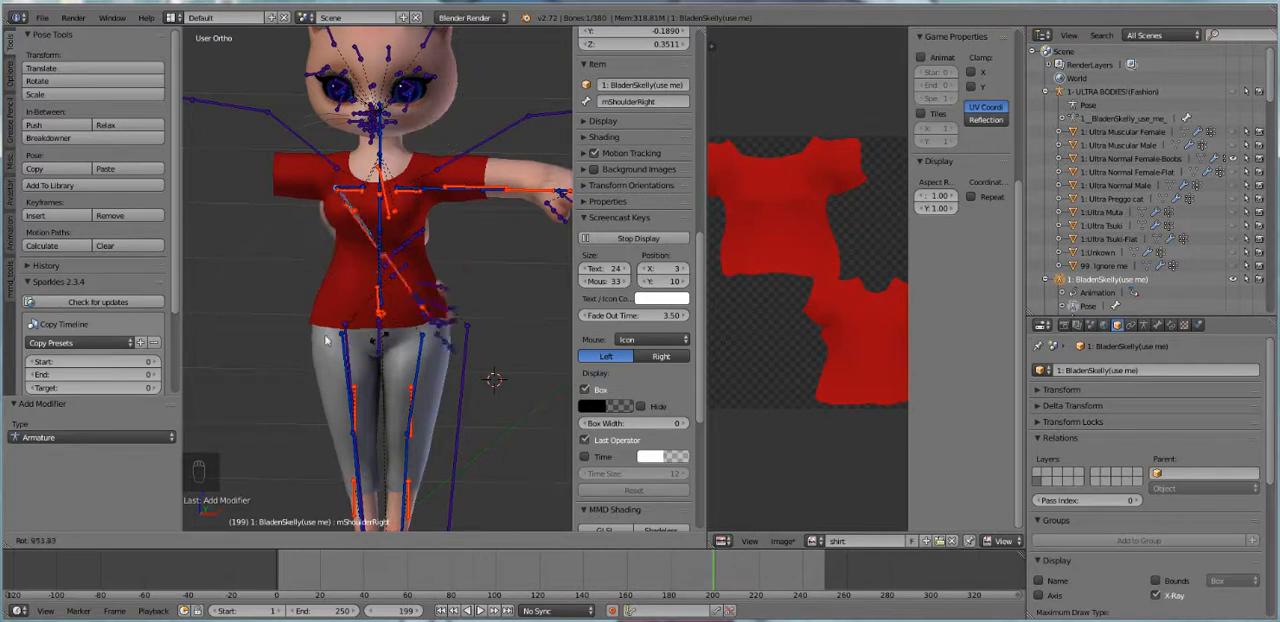
right_click(309, 276)
key(a)
key(a)
key(a)
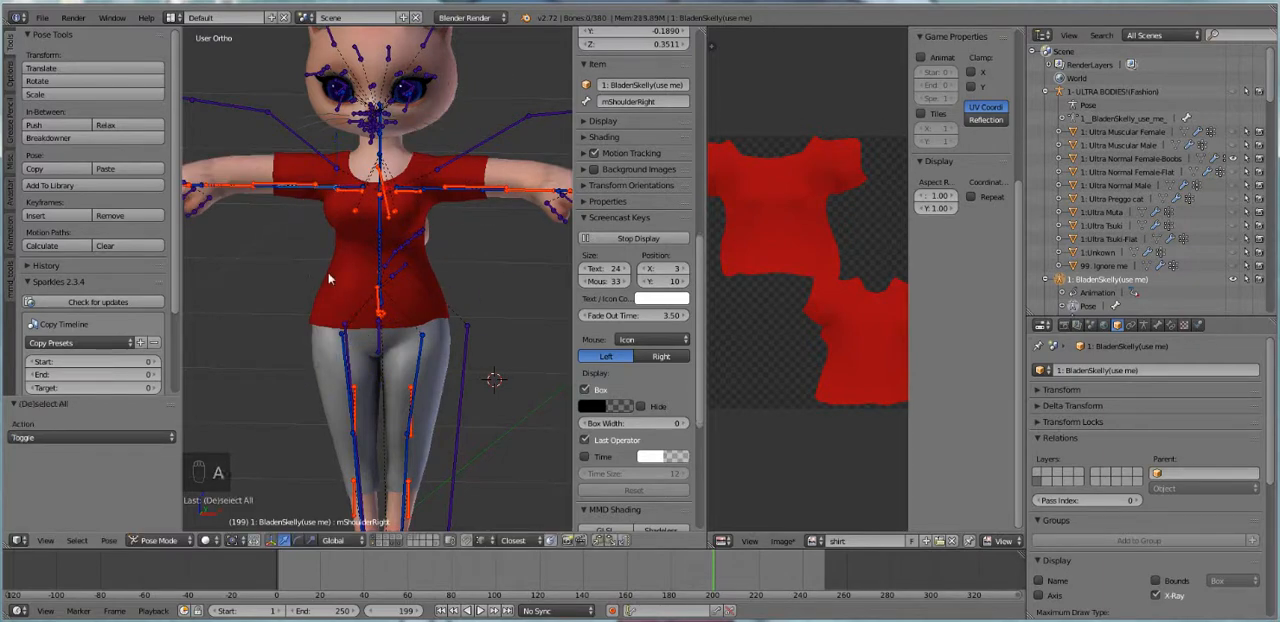
key(alt+r)
scroll(447, 287, up, 1)
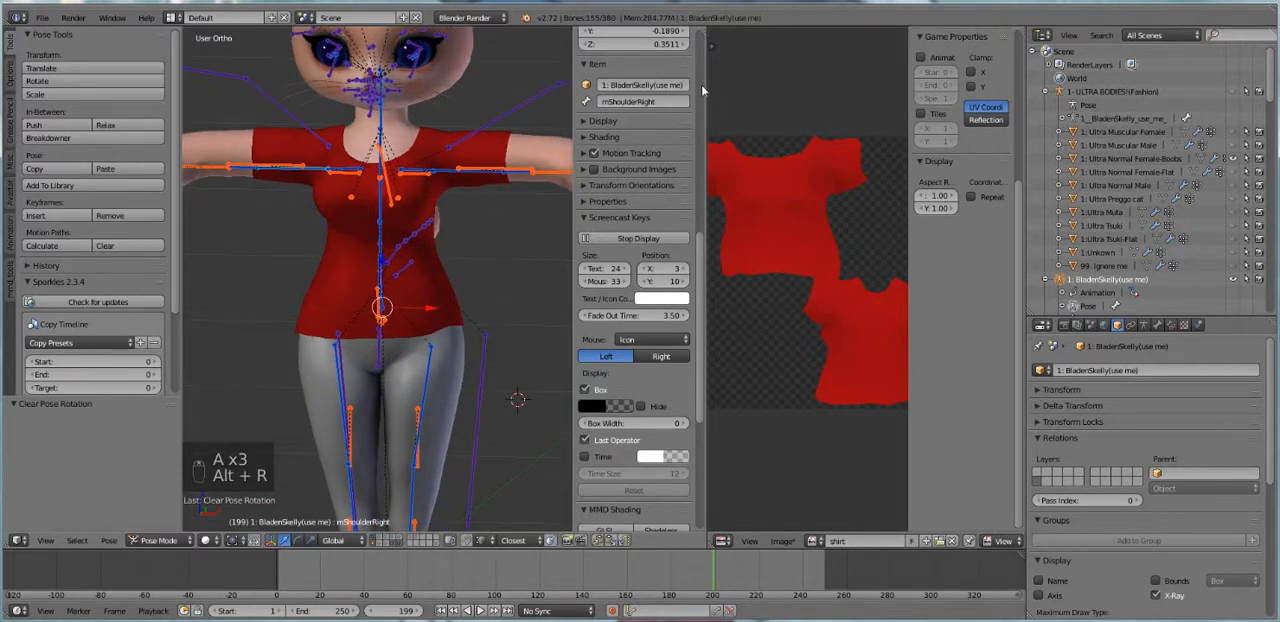
Widen the 3D view, rotate the mShoulderRight bone down about 26° as a deformation test, and clear all pose rotations again
drag(707, 97, 817, 118)
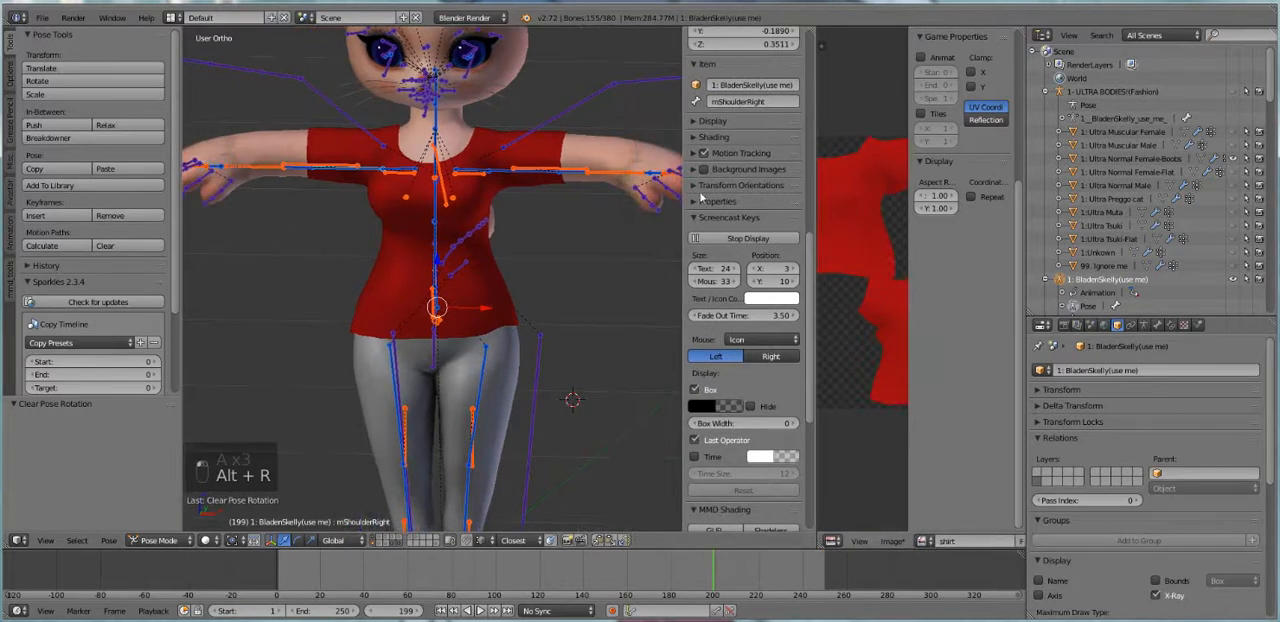
right_click(375, 172)
key(r)
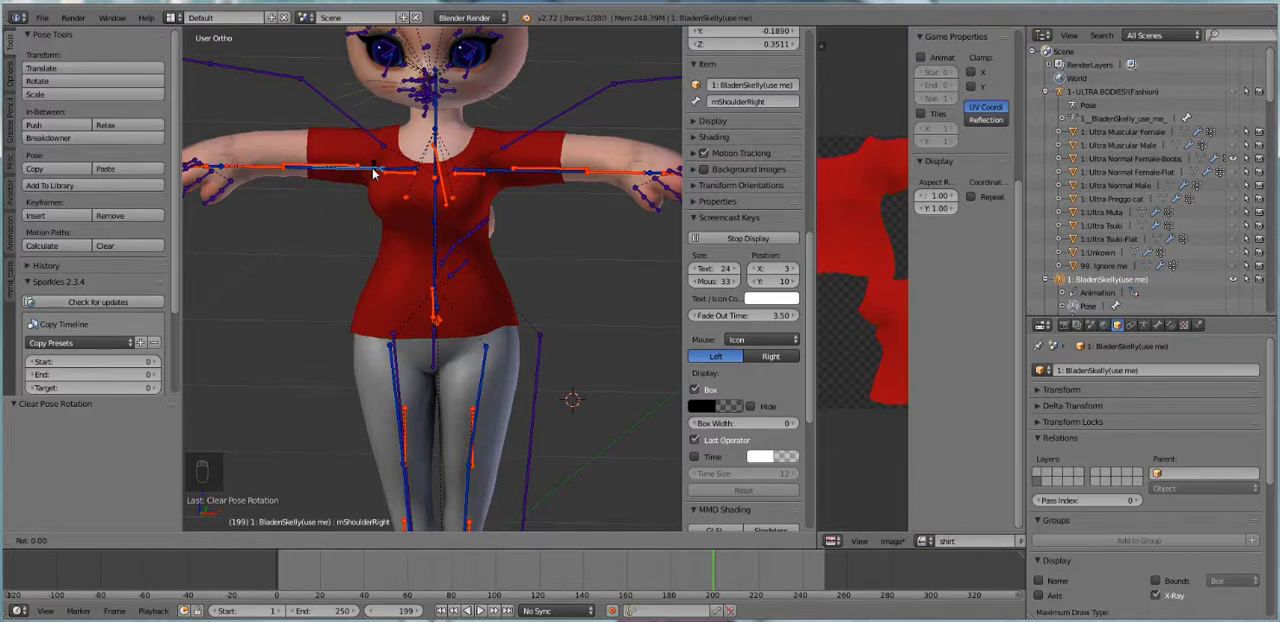
click(321, 225)
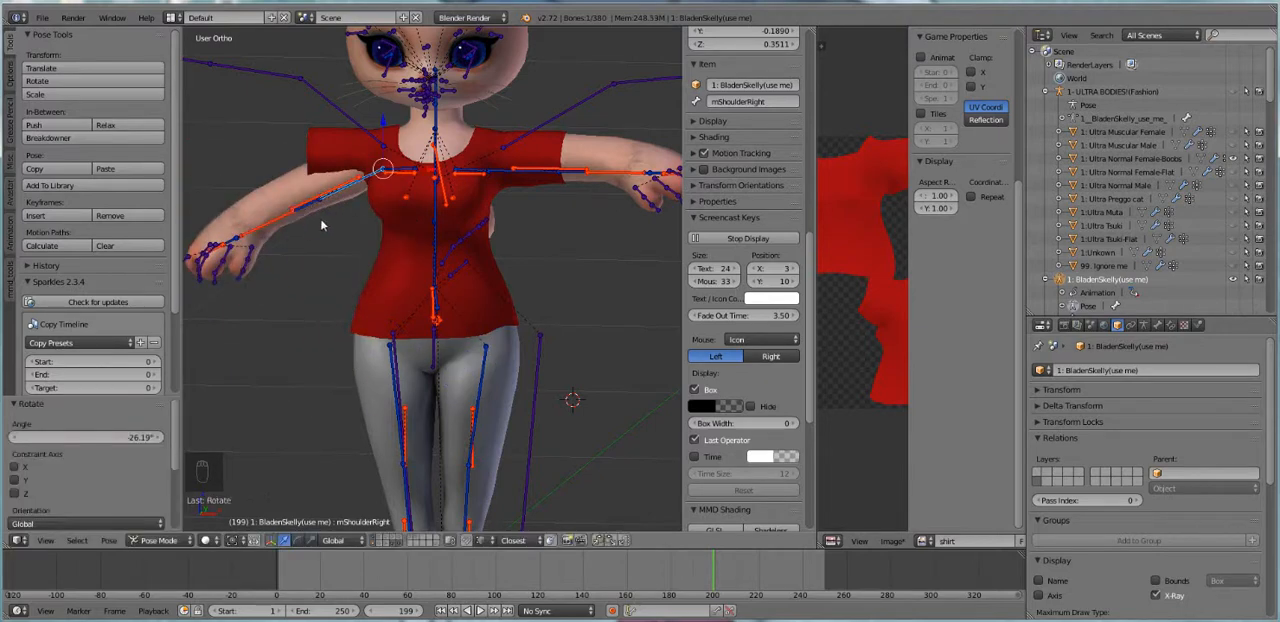
key(a)
key(a)
key(a)
key(alt+r)
shift+scroll(456, 266, up, 2)
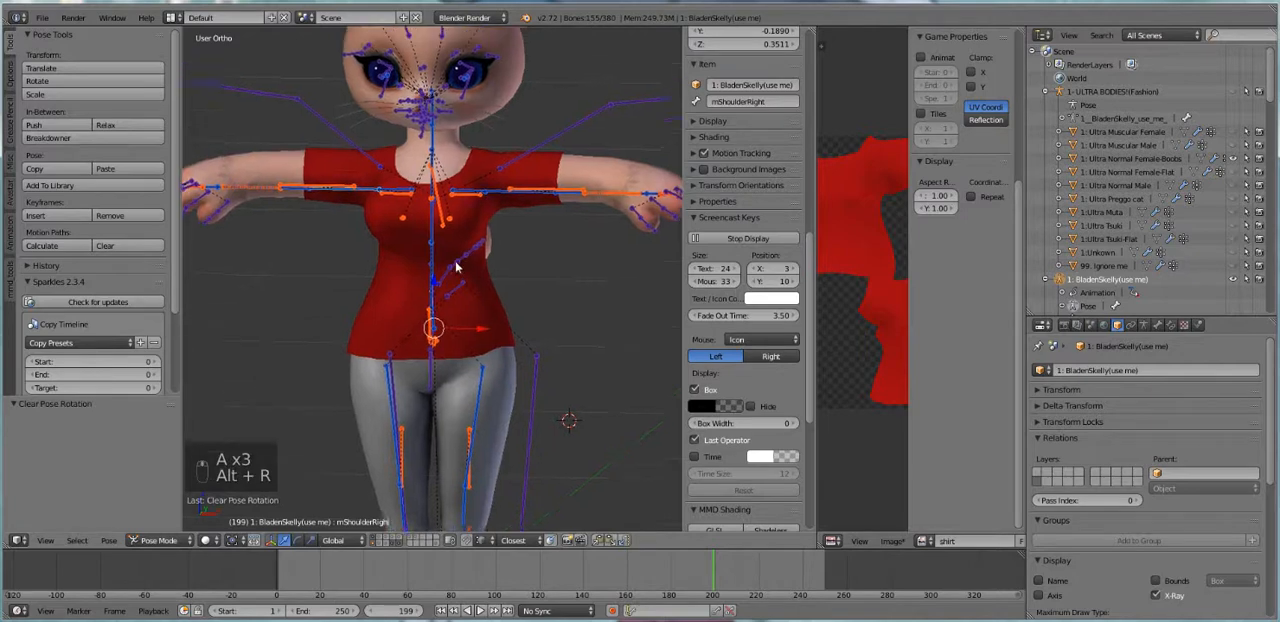
Leave the armature for the pants, turn off Textured Solid in the viewport's shading settings, and select the red shirt
mouse_move(456, 264)
shift+middle_down()
mouse_move(447, 282)
mouse_move(452, 269)
mouse_move(449, 286)
mouse_move(463, 284)
shift+middle_up()
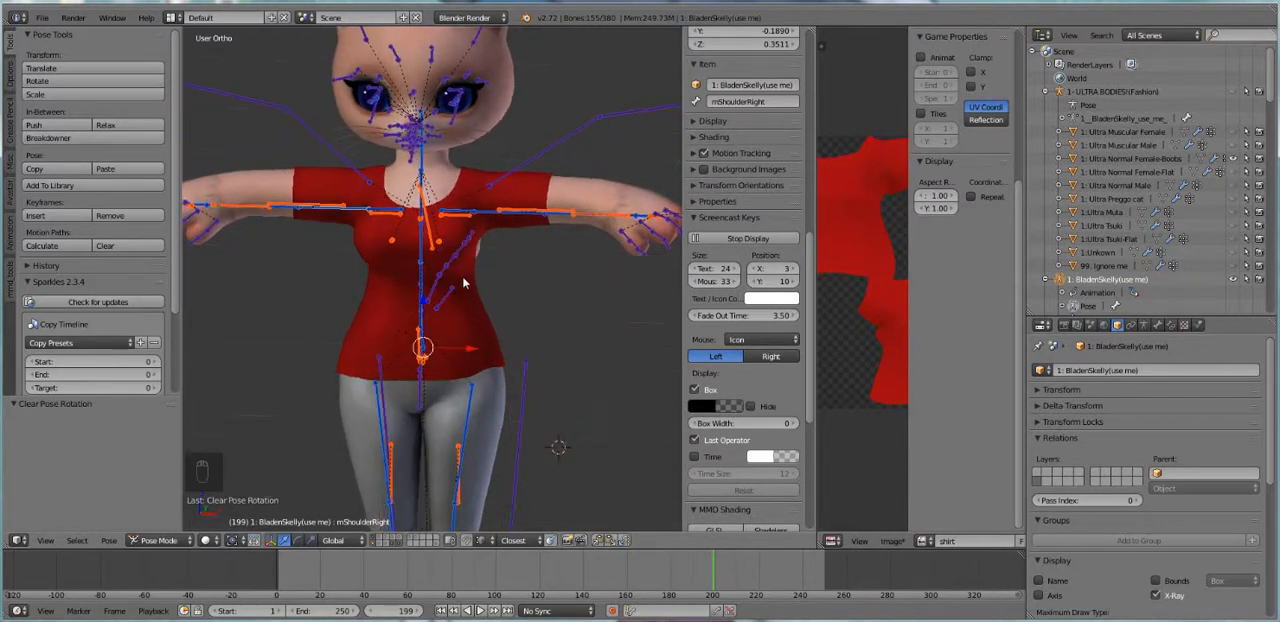
right_click(502, 373)
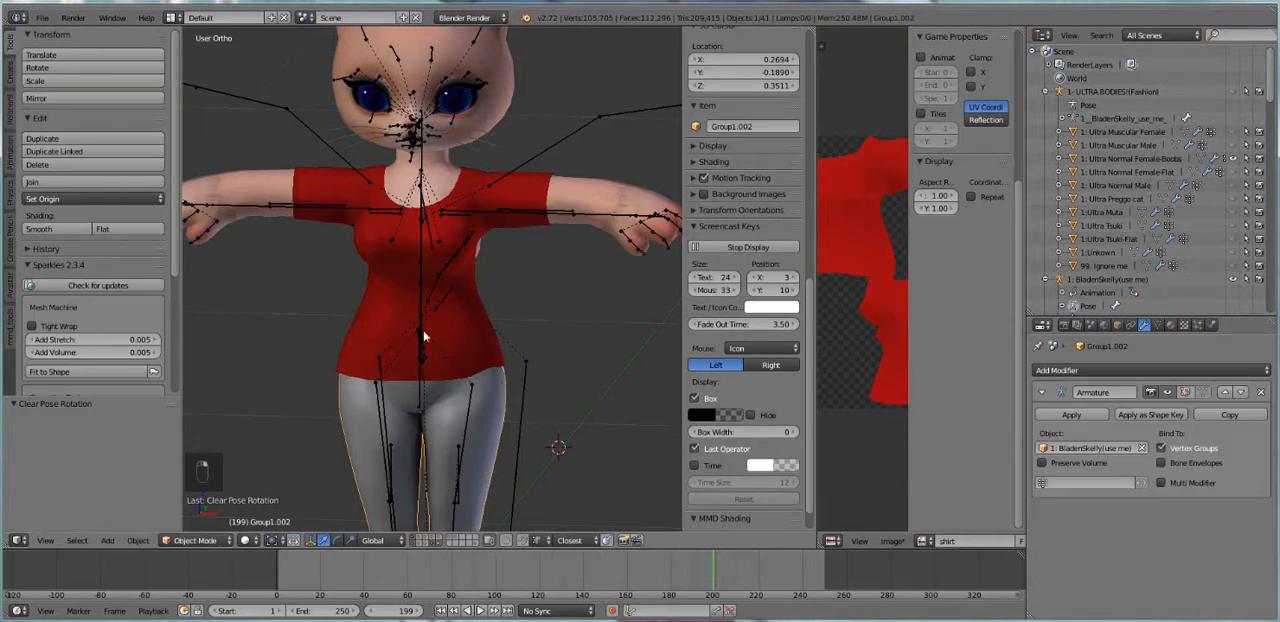
middle_drag(434, 331, 437, 331)
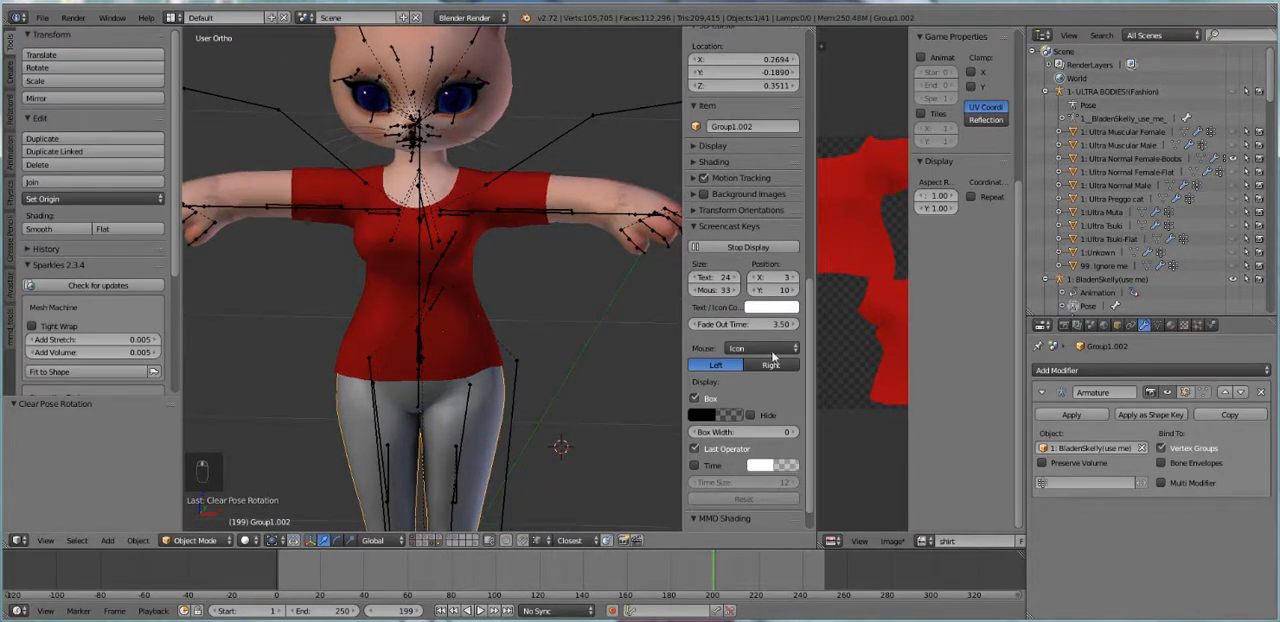
click(704, 146)
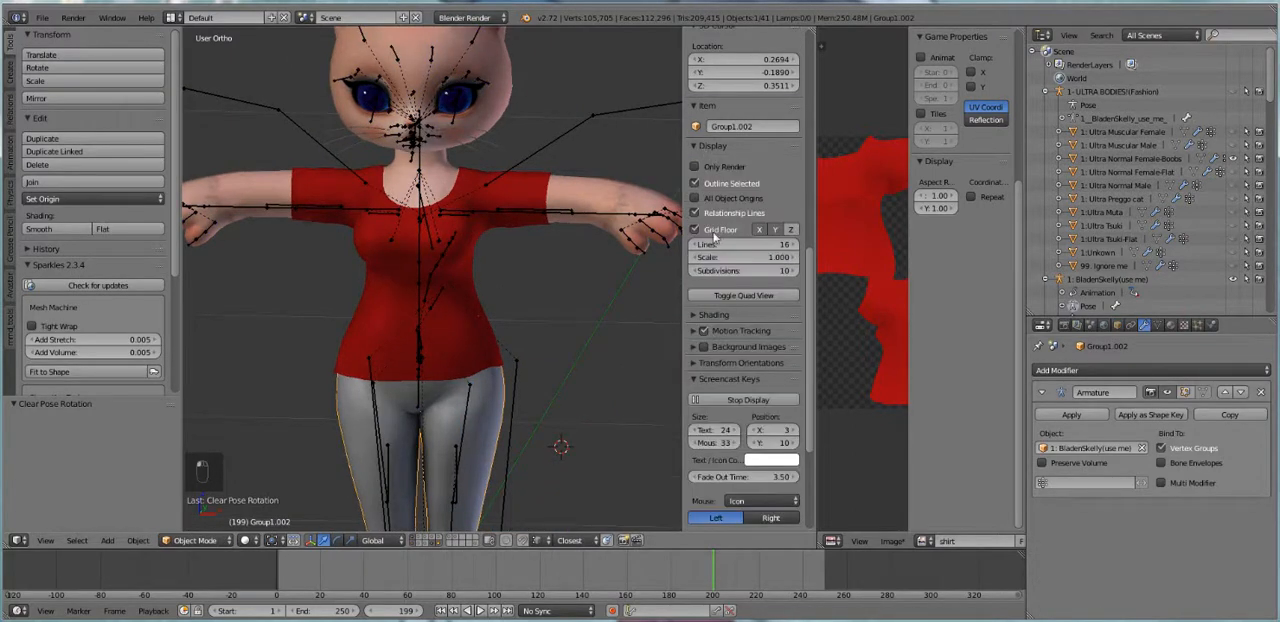
click(712, 315)
click(695, 351)
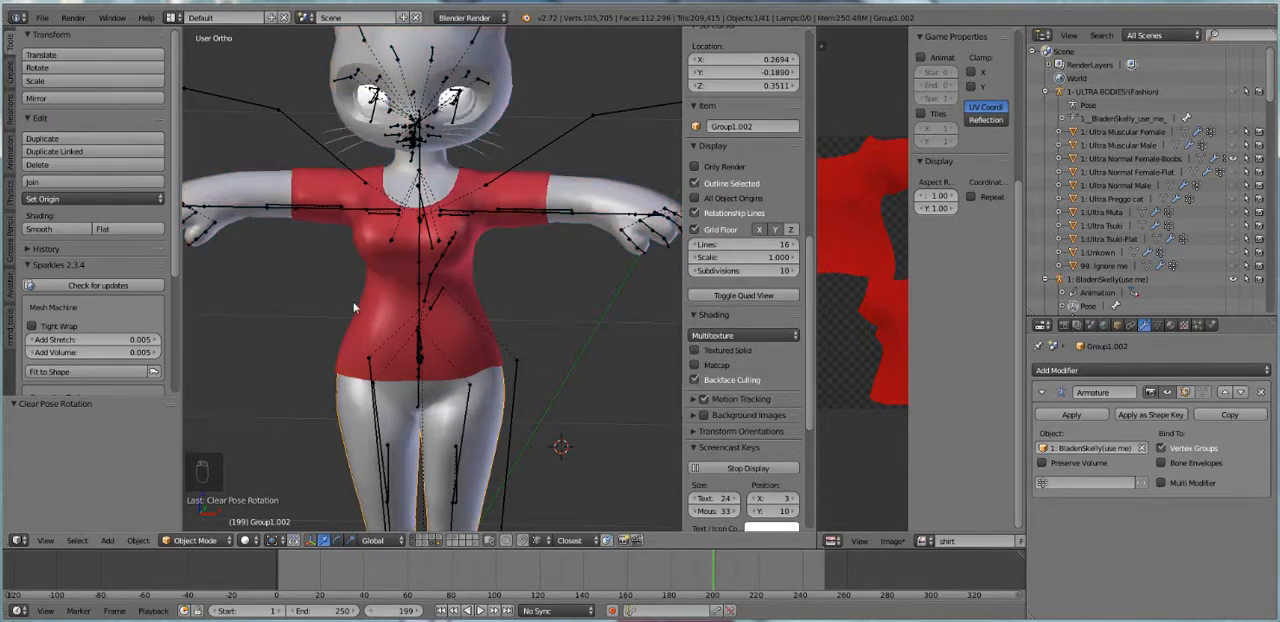
shift+middle_drag(433, 258, 455, 230)
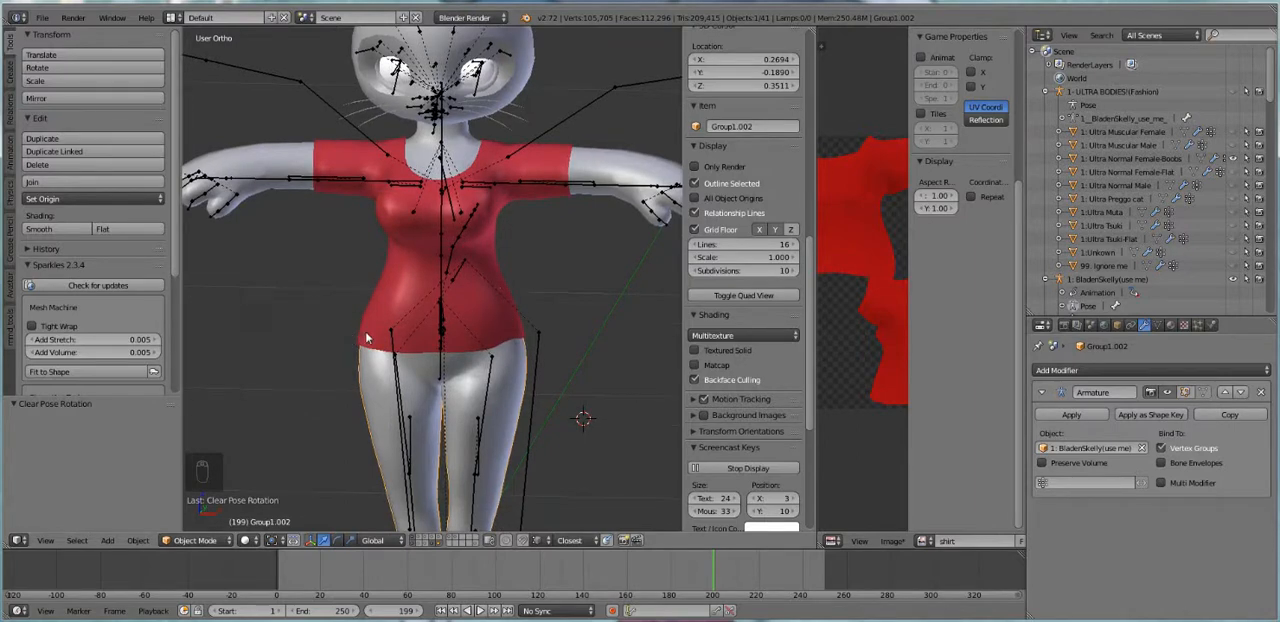
right_click(454, 144)
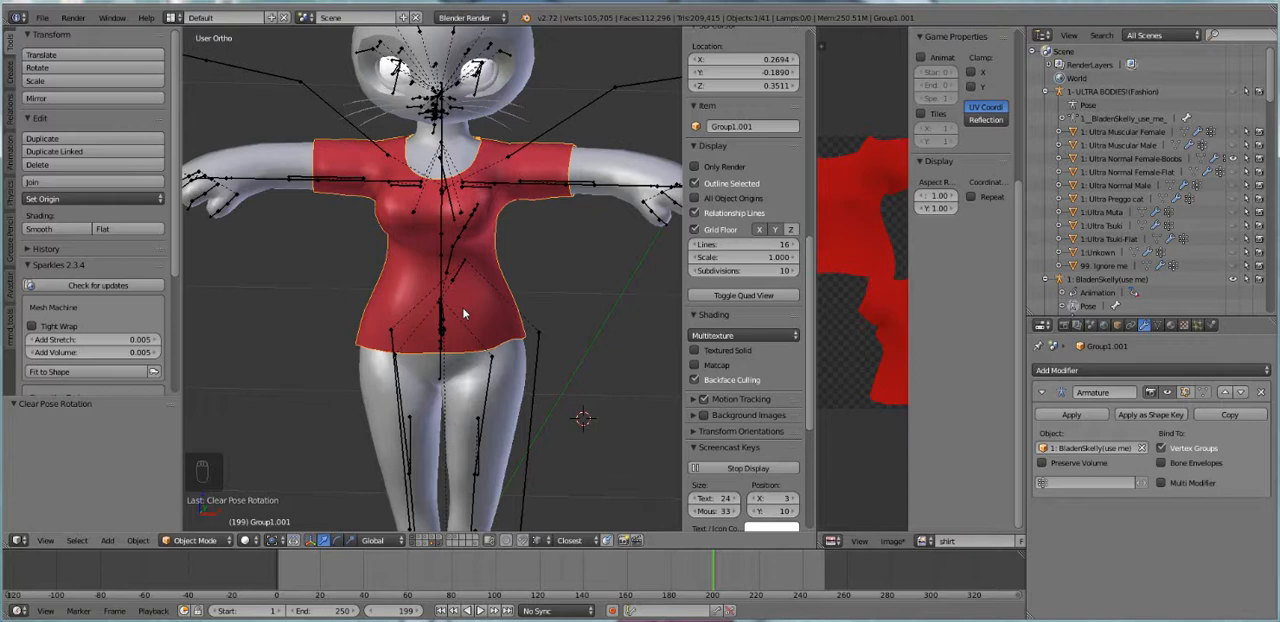
Switch the red shirt to Weight Paint mode and rotate the mShoulderRight bone by 313.021° so the arm slopes down
shift+middle_drag(390, 341, 404, 367)
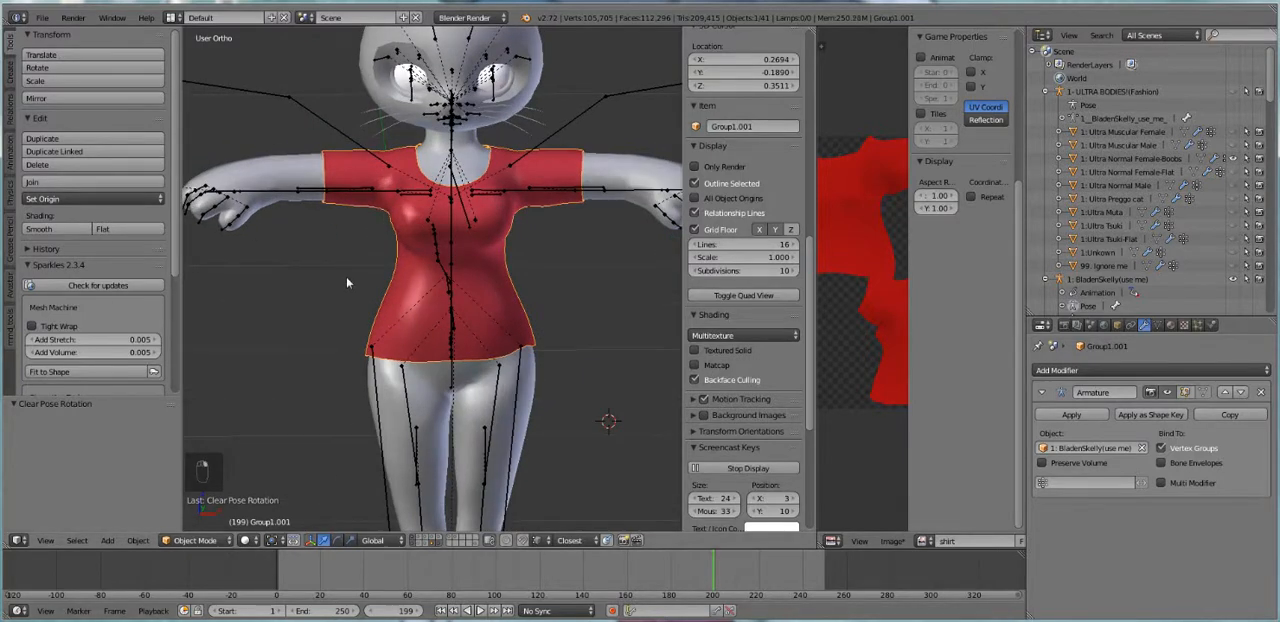
click(195, 540)
click(205, 469)
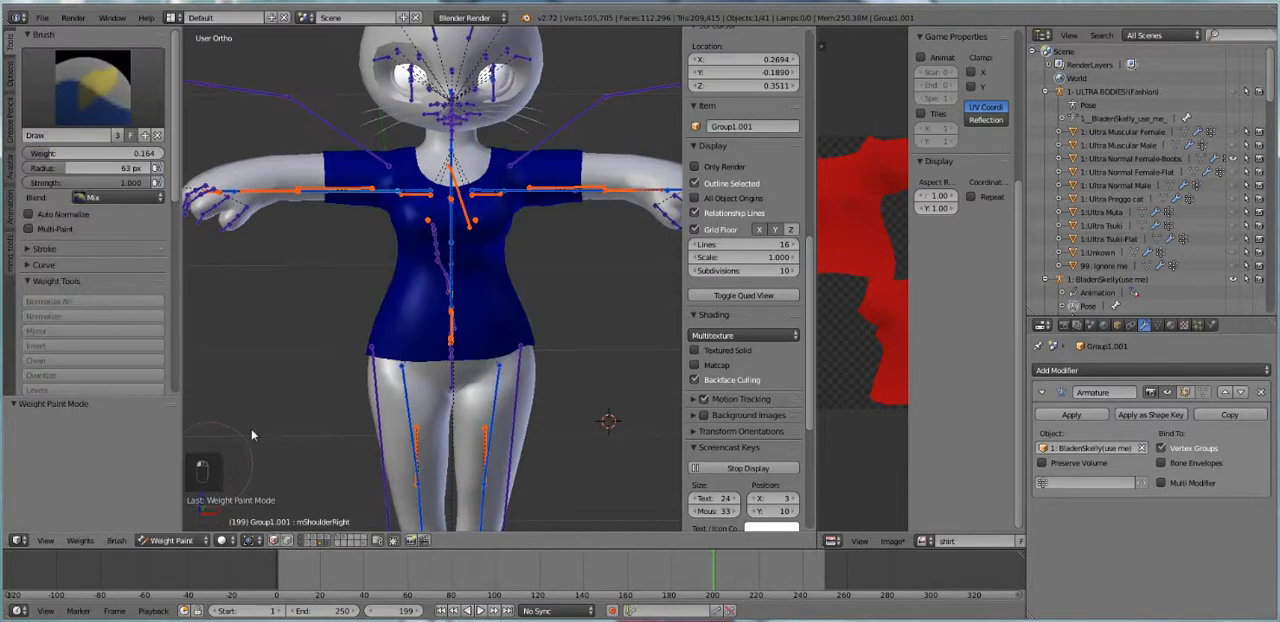
mouse_move(380, 289)
middle_down()
mouse_move(360, 289)
mouse_move(385, 300)
middle_up()
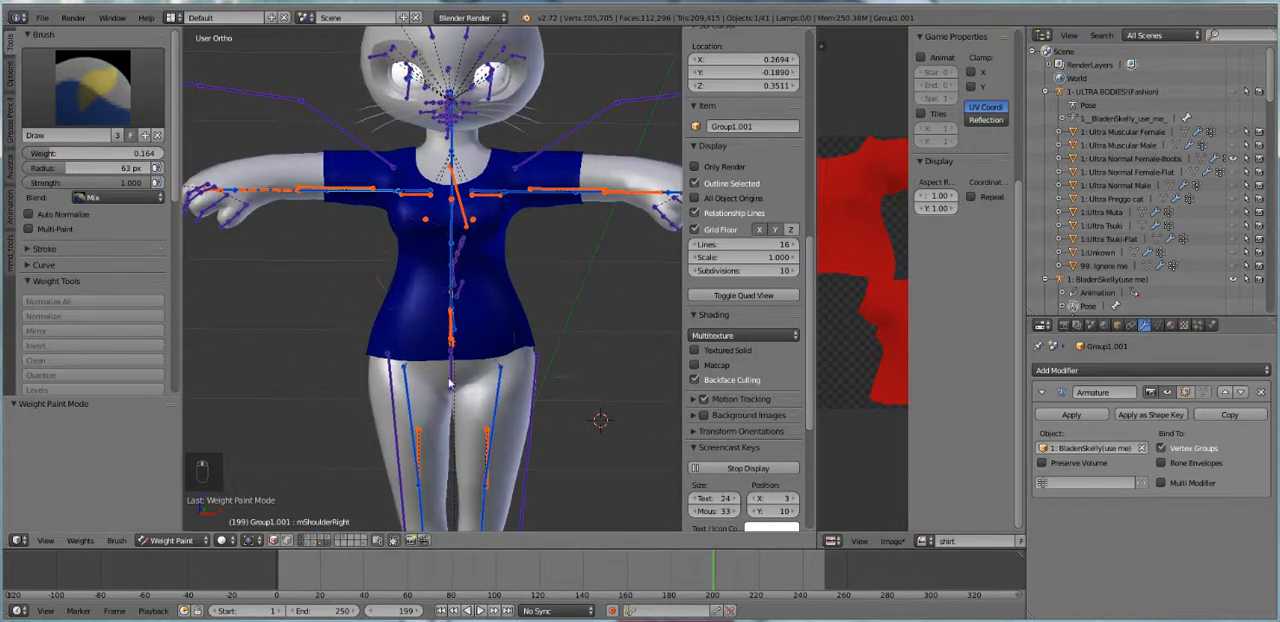
key(r)
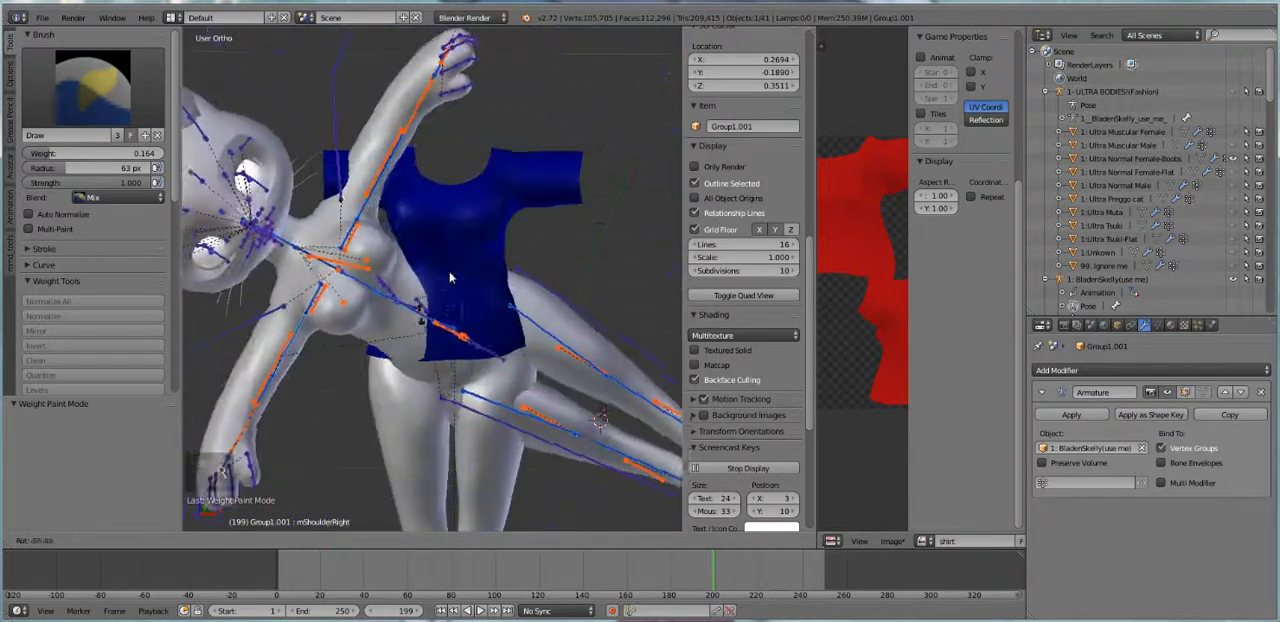
right_click(380, 207)
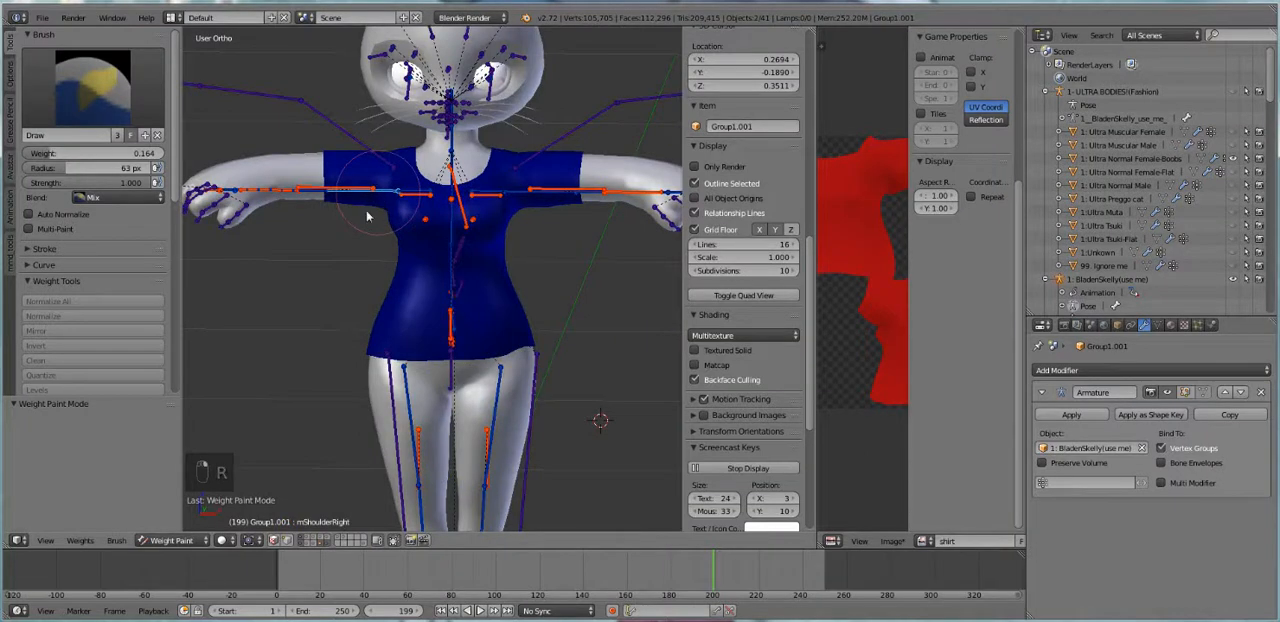
key(r)
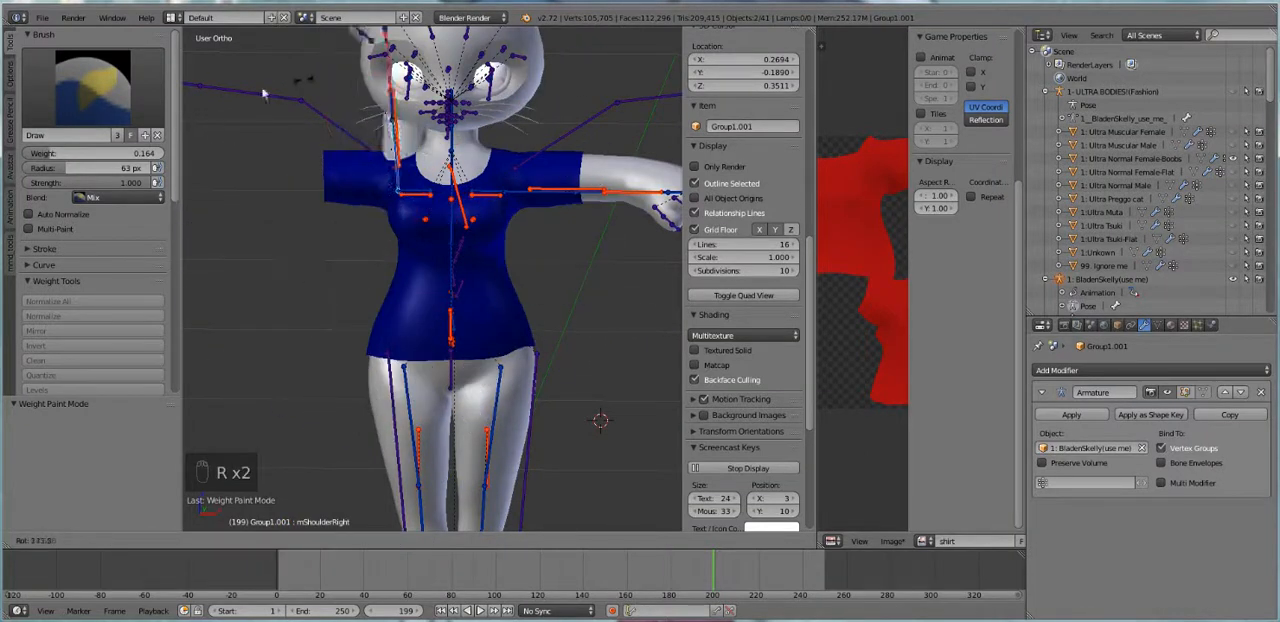
click(325, 288)
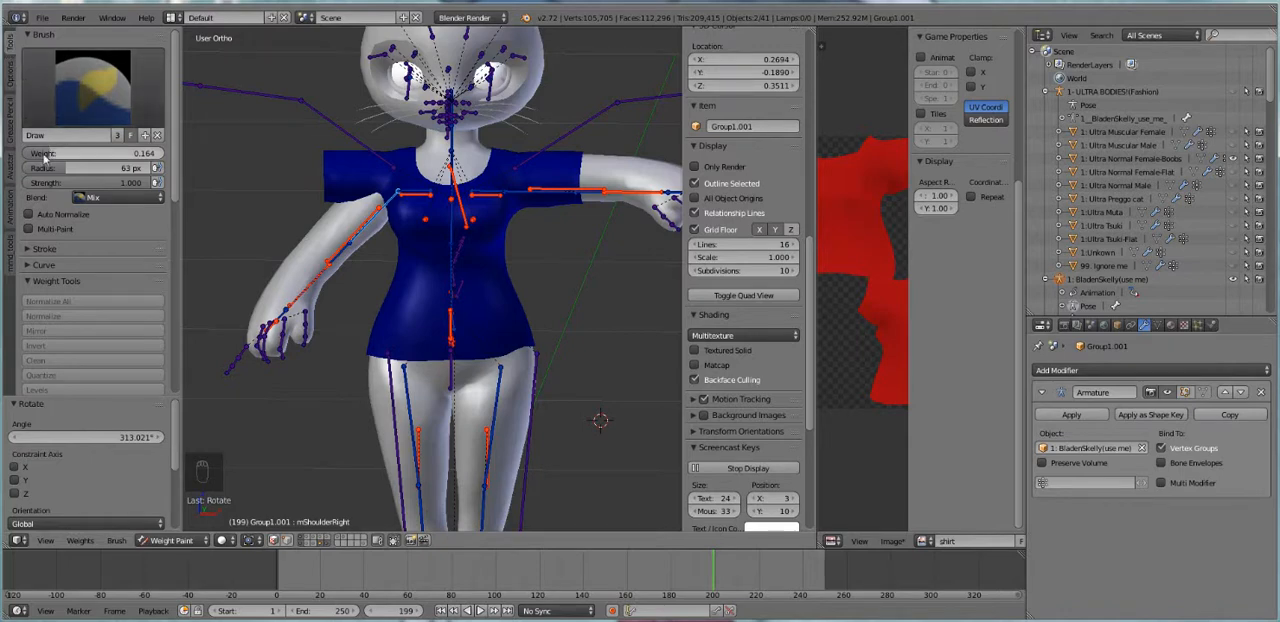
Set the brush weight to 0 and rotate the mShoulderRight bone further until the arm hangs beside the body
mouse_move(90, 153)
mouse_down()
mouse_move(160, 153)
mouse_move(28, 153)
mouse_move(162, 153)
mouse_move(30, 154)
mouse_up()
click(30, 154)
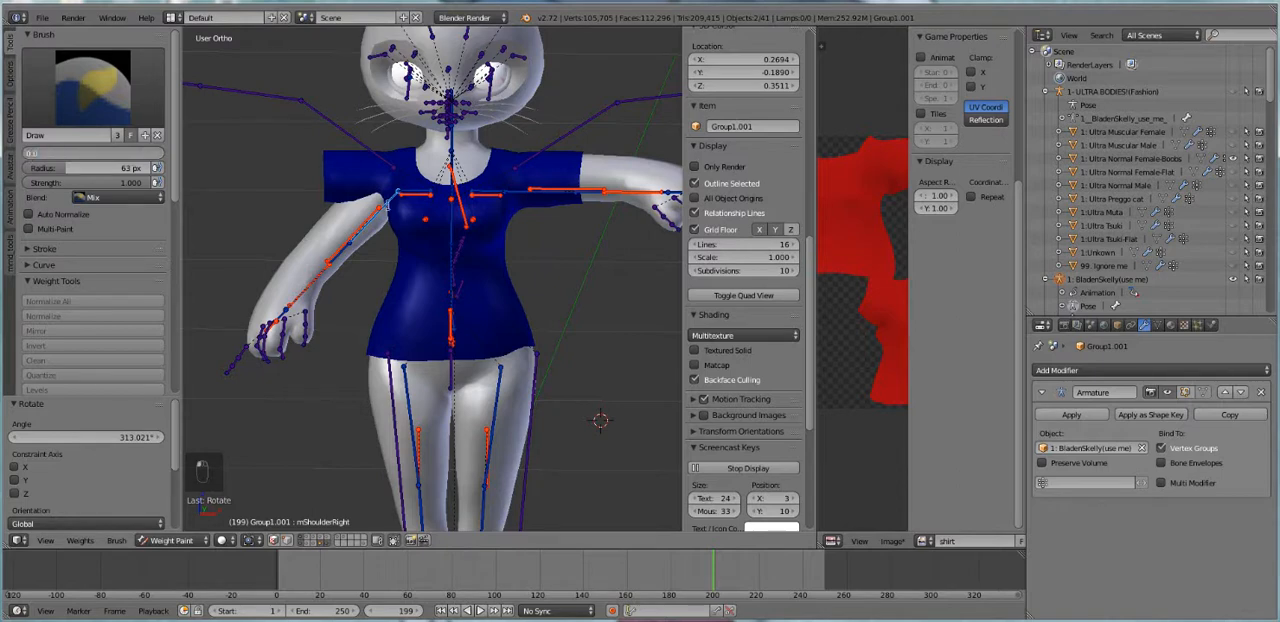
key(Return)
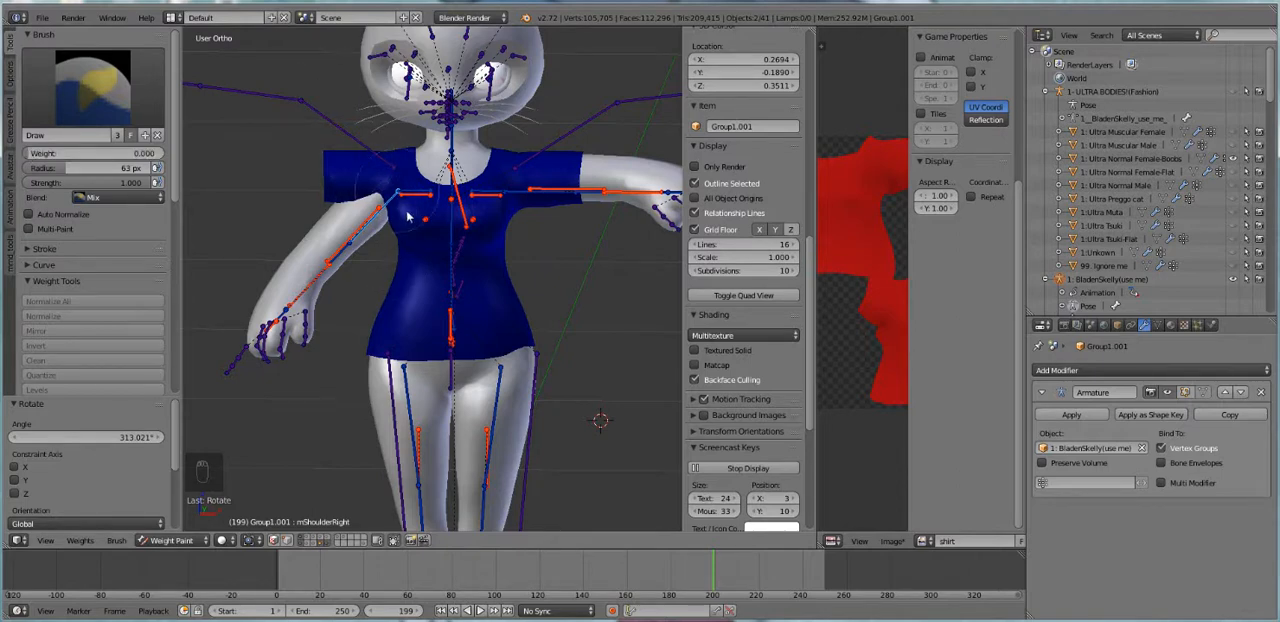
key(r)
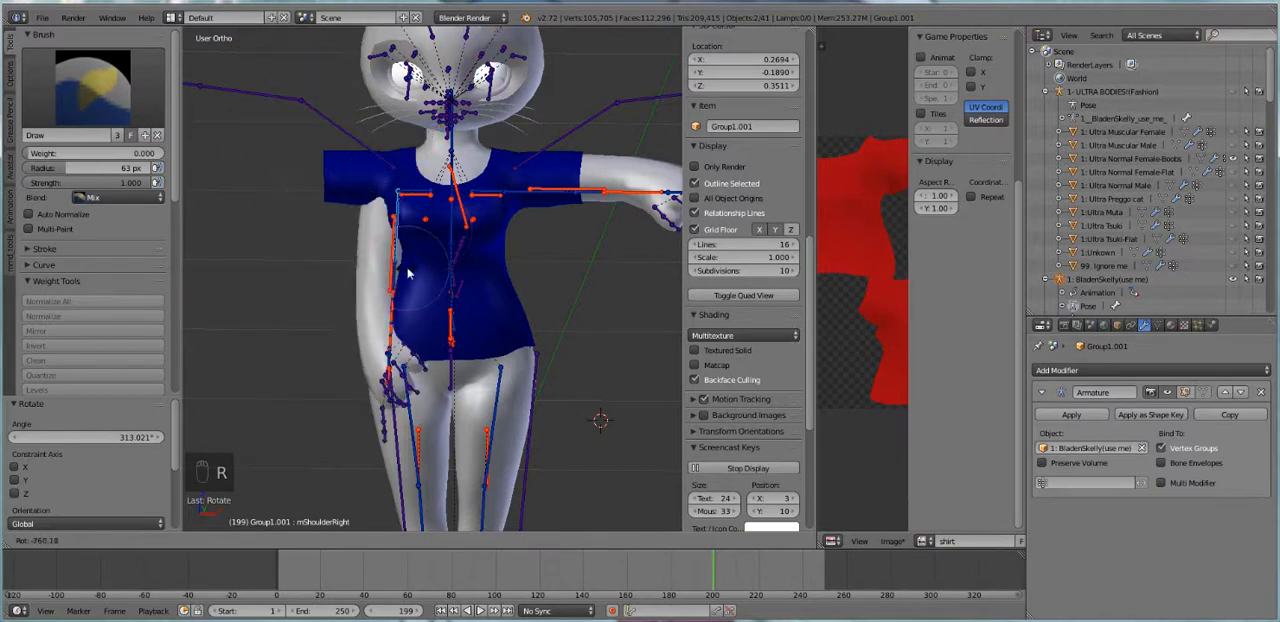
click(360, 267)
Set the brush weight to 1, try painting the avatar's right sleeve and the shirt's chest for mShoulderRight, and undo the painting
drag(35, 155, 161, 155)
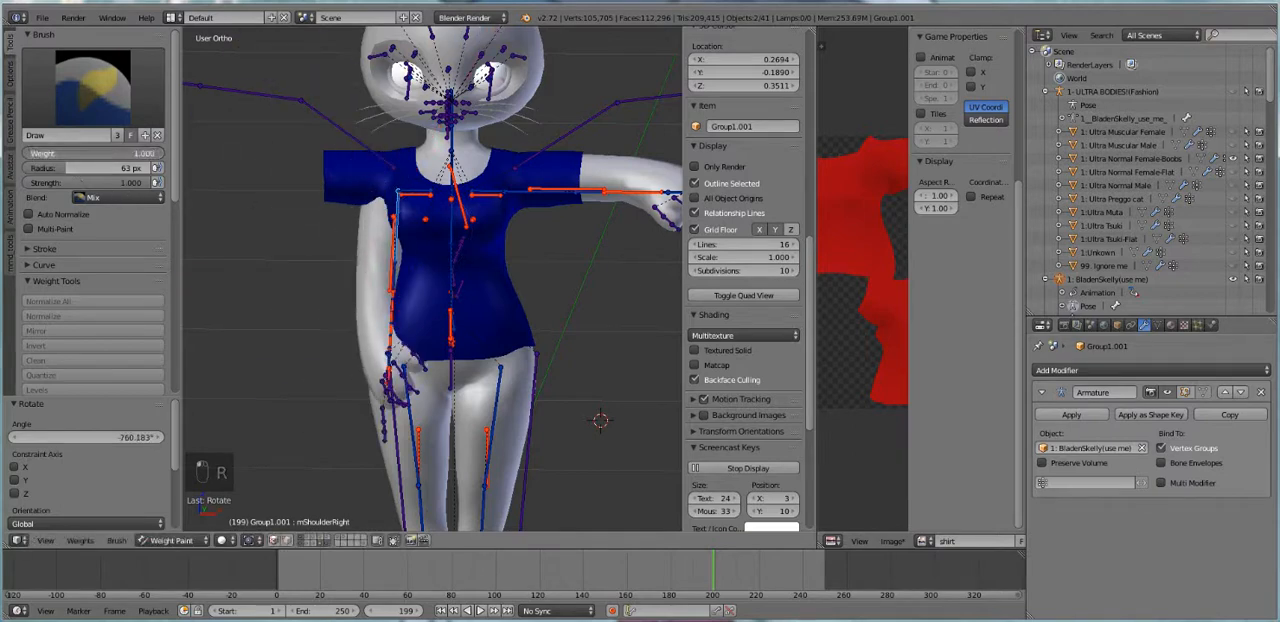
drag(327, 212, 346, 160)
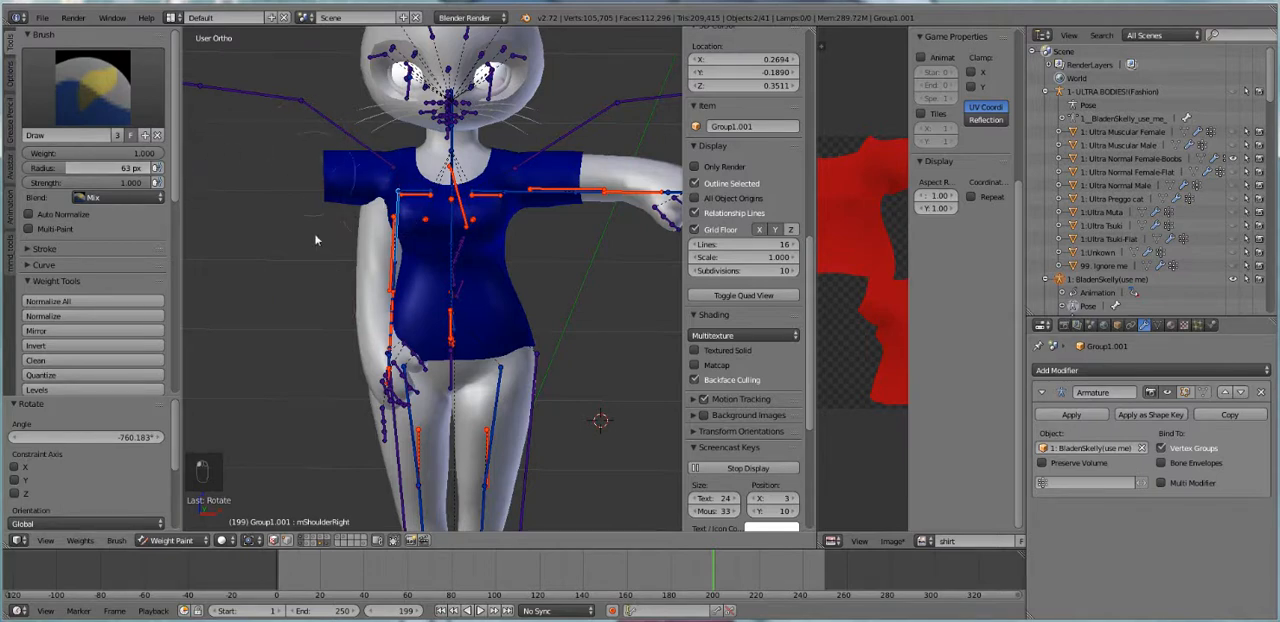
mouse_move(403, 205)
mouse_down()
mouse_move(470, 225)
mouse_move(500, 218)
mouse_up()
key(ctrl+z)
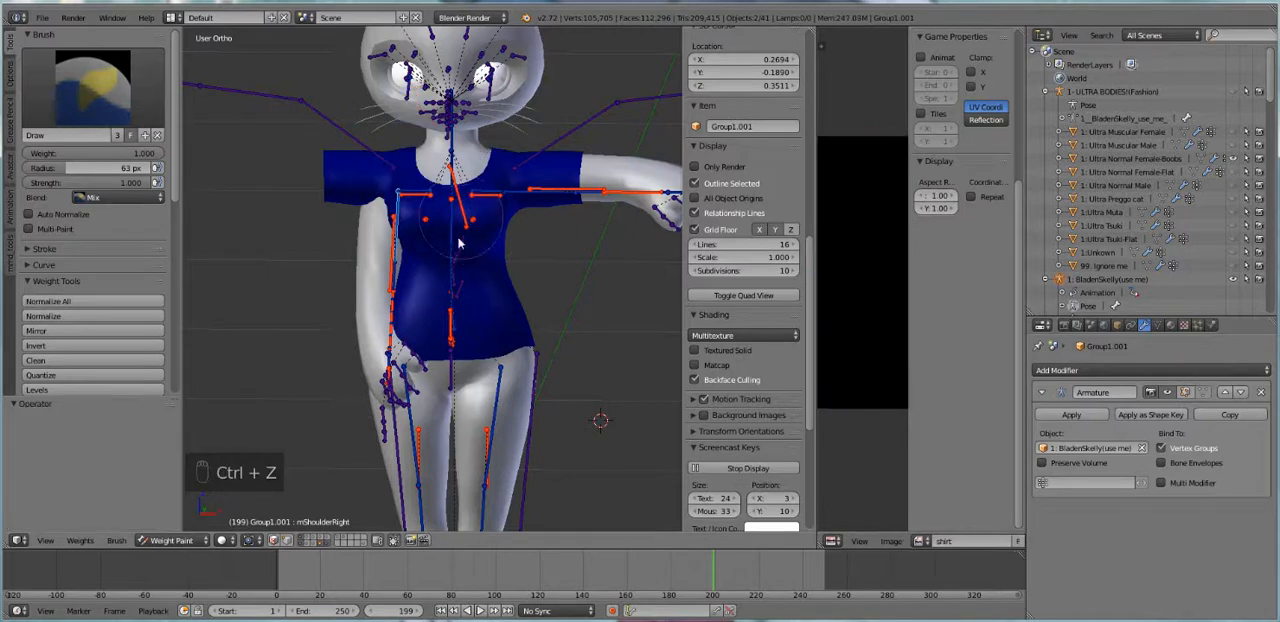
Toggle Limit selection to visible, try painting the avatar's right sleeve at full weight, and undo the strokes
click(394, 540)
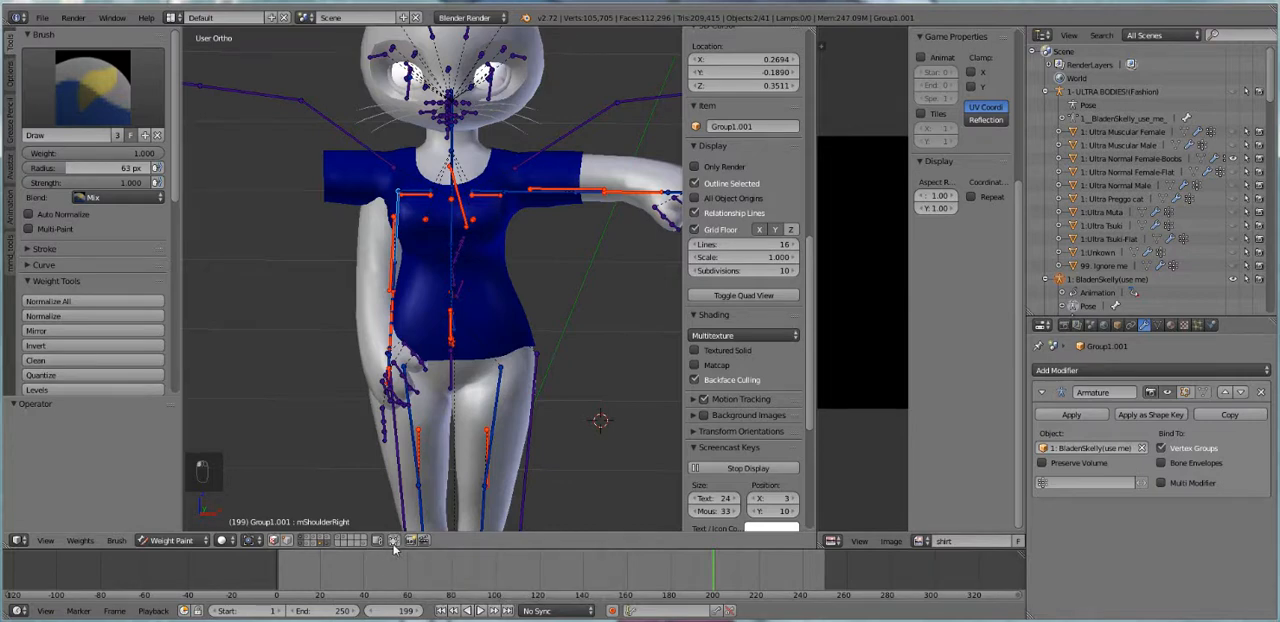
mouse_move(349, 220)
mouse_down()
mouse_move(353, 195)
mouse_move(348, 232)
mouse_up()
key(ctrl+z)
mouse_move(349, 274)
mouse_down()
mouse_move(380, 123)
mouse_move(340, 180)
mouse_move(367, 296)
mouse_up()
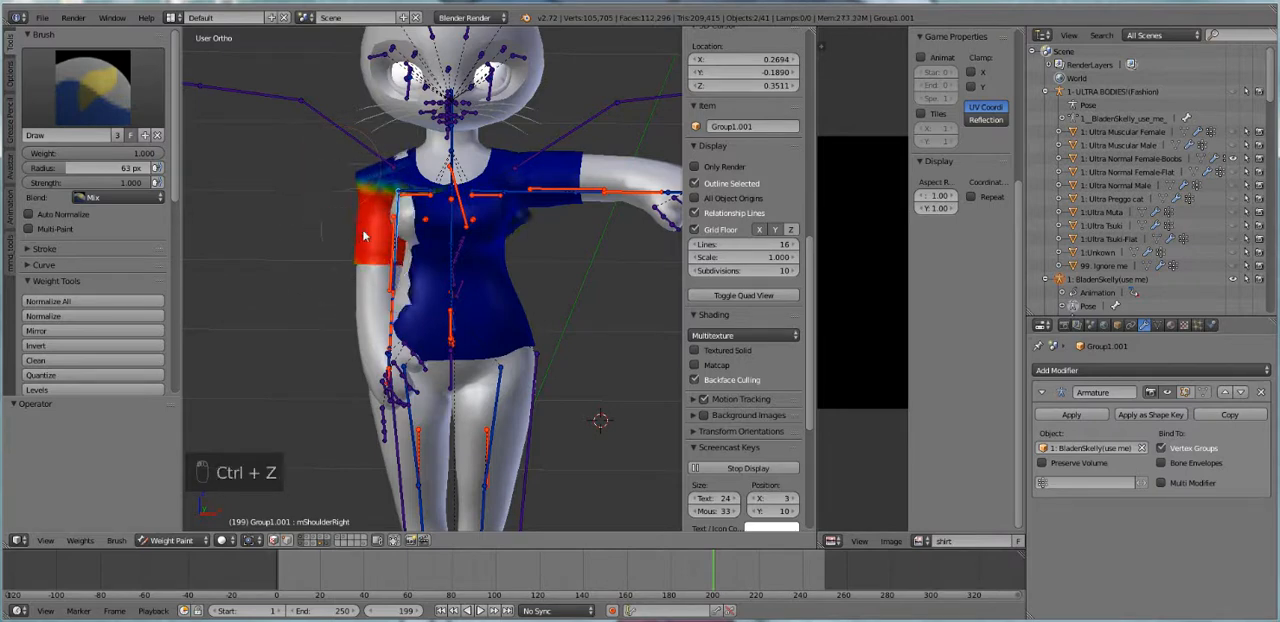
key(ctrl+z)
Select the avatar's right upper arm bone, and clear the pose rotation of all bones
right_click(395, 243)
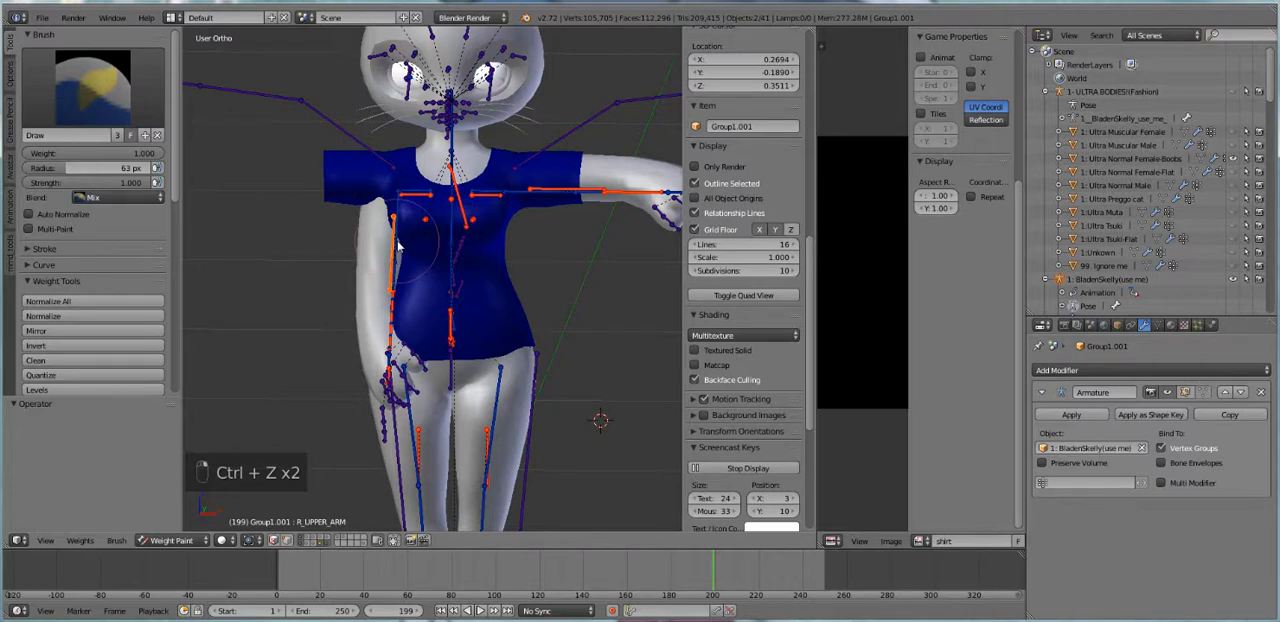
key(a)
key(a)
key(a)
key(alt+r)
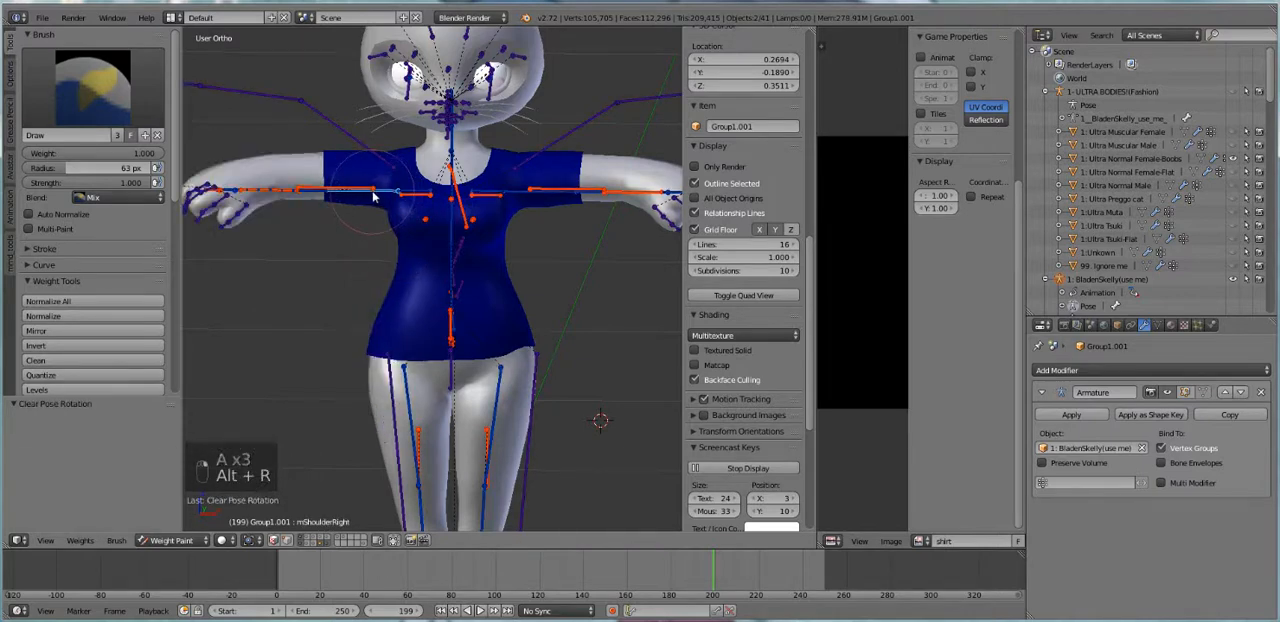
Rotate the mShoulderRight bone down again in several turns, finishing with 19.297°, so the arm hangs slightly away from the body
key(r)
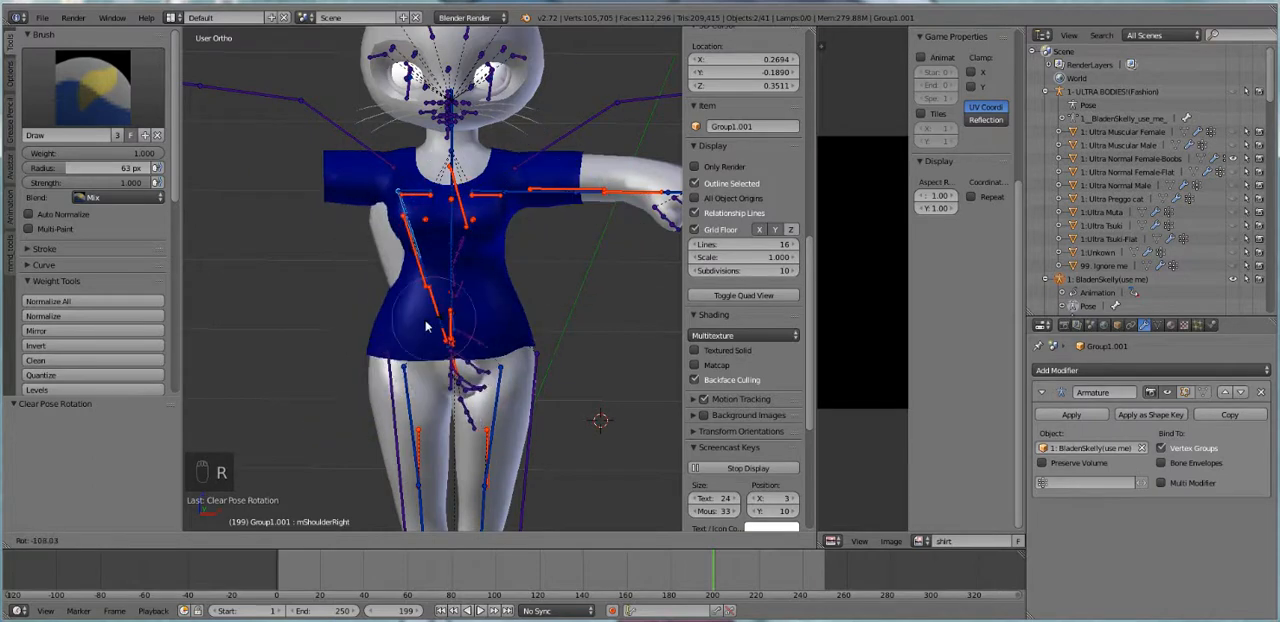
click(387, 221)
key(r)
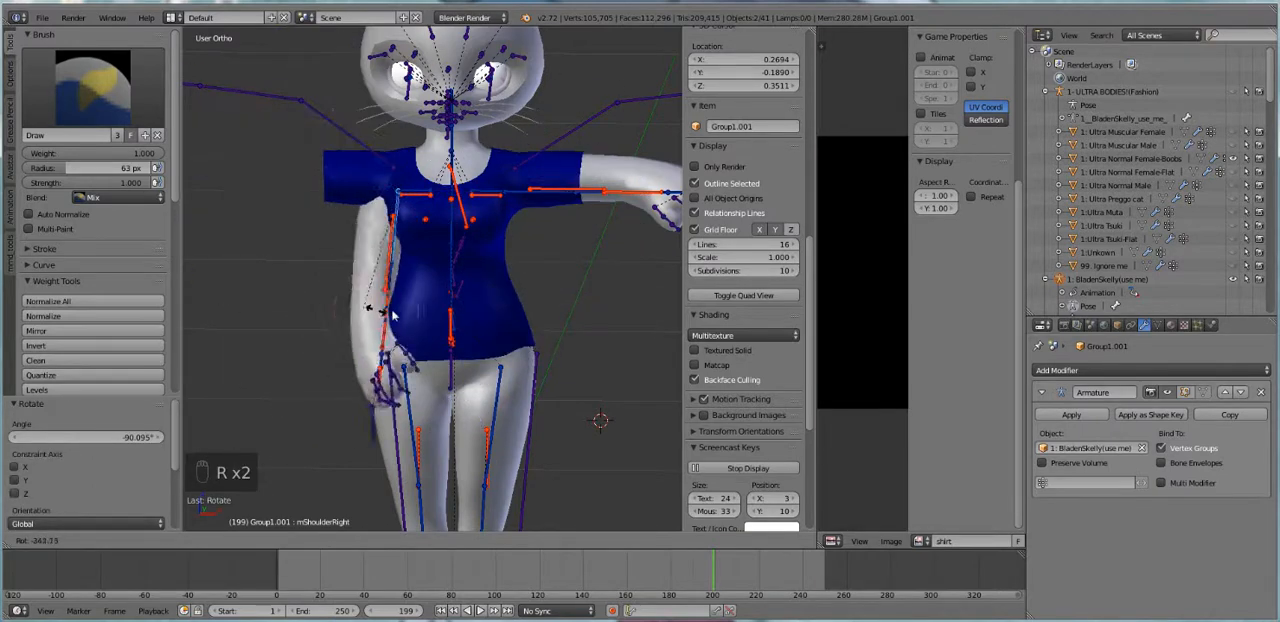
click(384, 305)
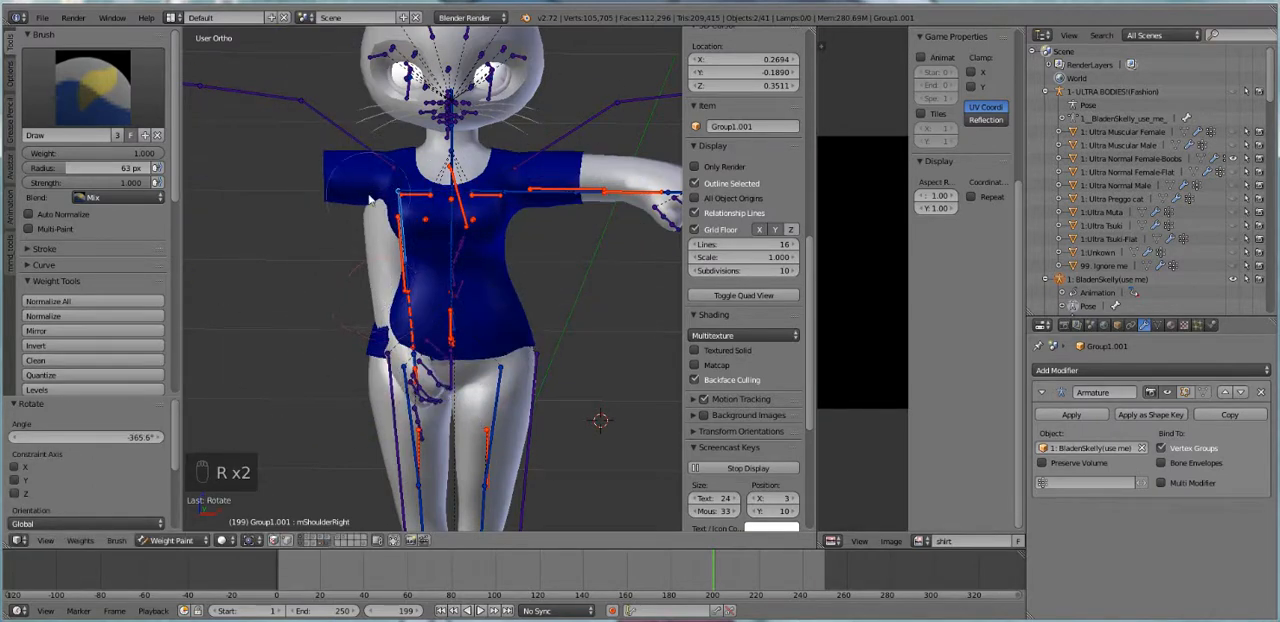
key(r)
click(367, 327)
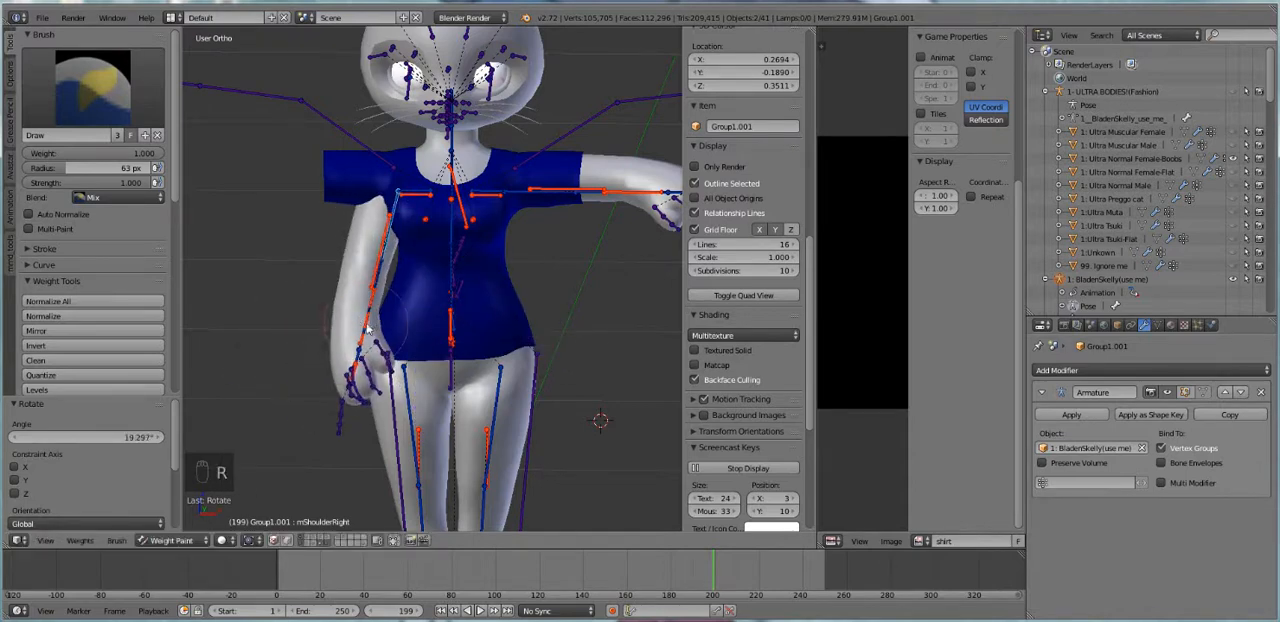
Paint full mShoulderRight weight over the shirt's sleeves, shoulders and body, and rotate the bone by 528.039° to test the deformation
mouse_move(362, 176)
mouse_down()
mouse_move(323, 222)
mouse_move(572, 200)
mouse_move(595, 371)
mouse_move(466, 222)
mouse_move(570, 150)
mouse_move(390, 148)
mouse_up()
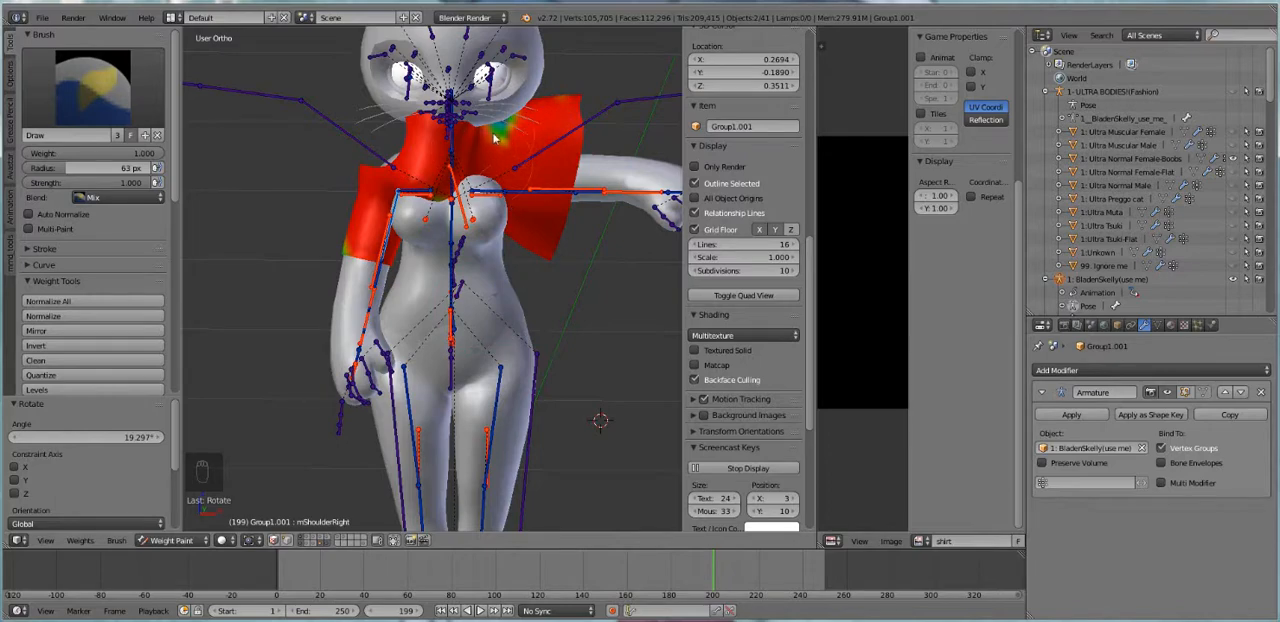
drag(493, 138, 577, 133)
key(r)
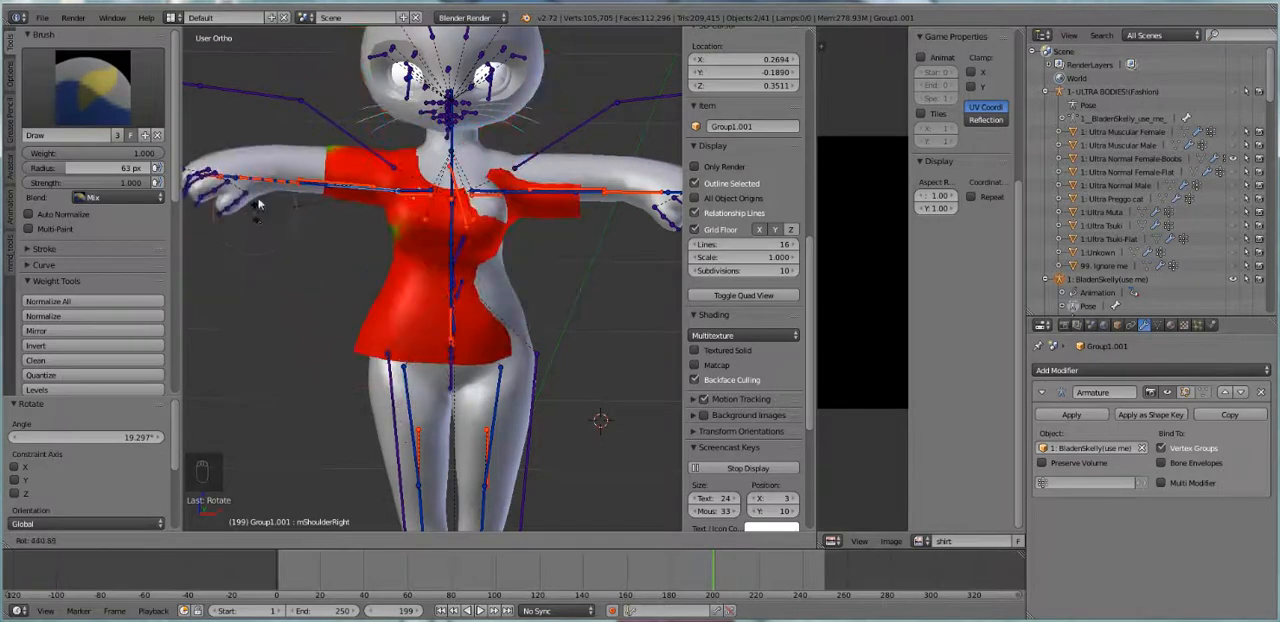
click(118, 167)
Set the brush weight to 0 and paint away excess mShoulderRight weight on the shirt, rotating the bone to reach leftover areas
drag(152, 155, 27, 152)
mouse_move(313, 184)
mouse_down()
mouse_move(262, 208)
mouse_move(284, 223)
mouse_move(243, 223)
mouse_move(249, 206)
mouse_move(344, 290)
mouse_move(206, 286)
mouse_move(270, 292)
mouse_move(390, 345)
mouse_move(293, 331)
mouse_move(231, 249)
mouse_up()
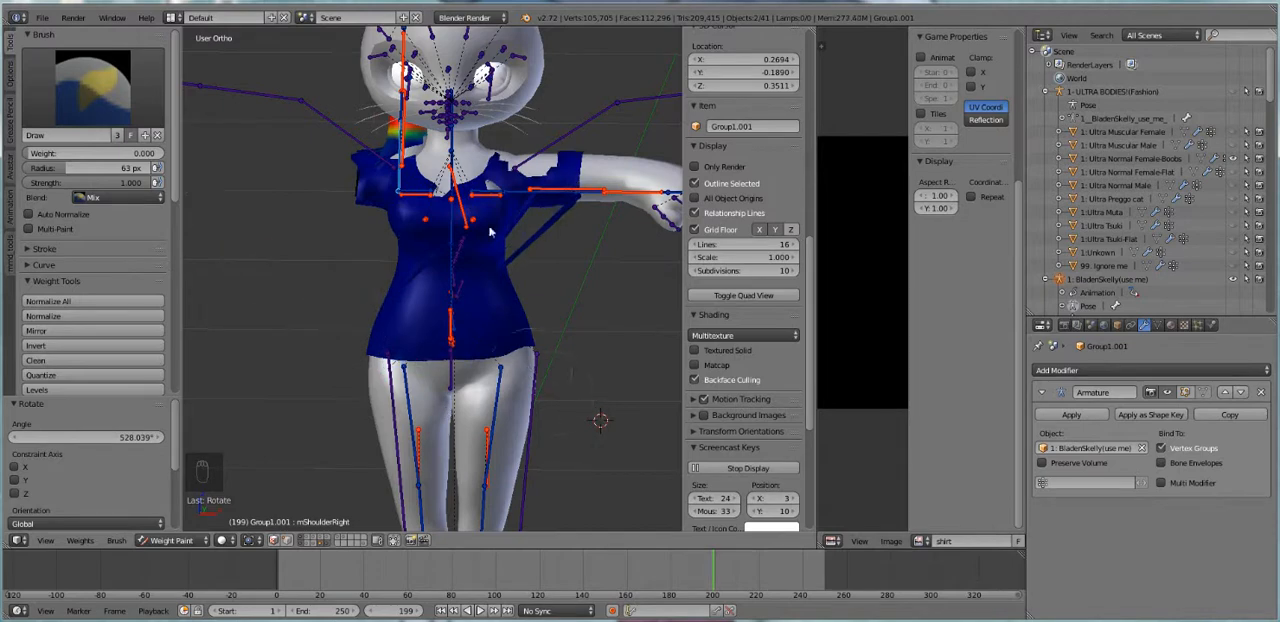
key(r)
click(434, 299)
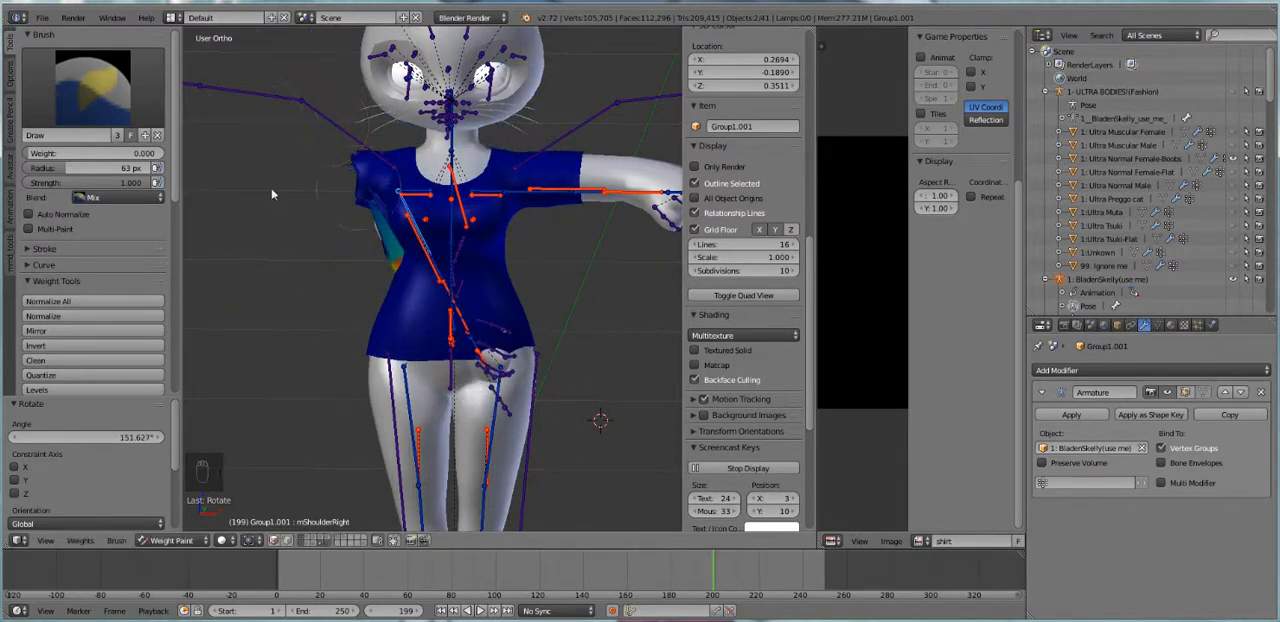
key(r)
click(286, 251)
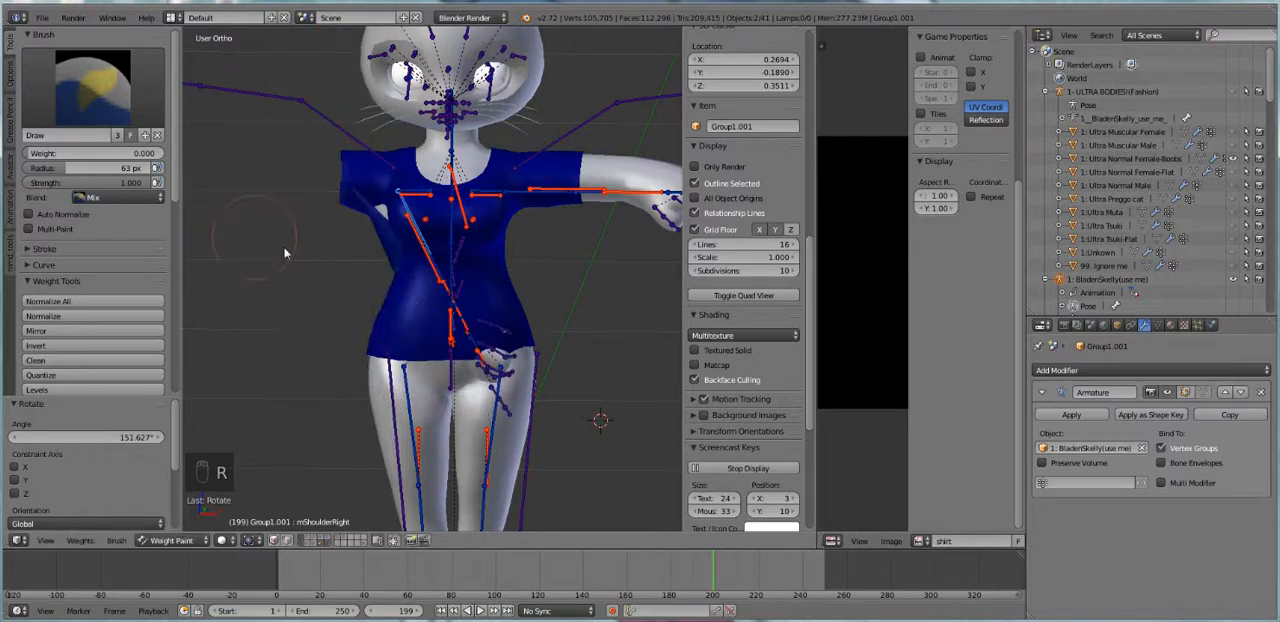
Clear the pose rotation of all bones so the avatar's arm returns to its rest position
key(a)
key(a)
key(a)
key(alt+r)
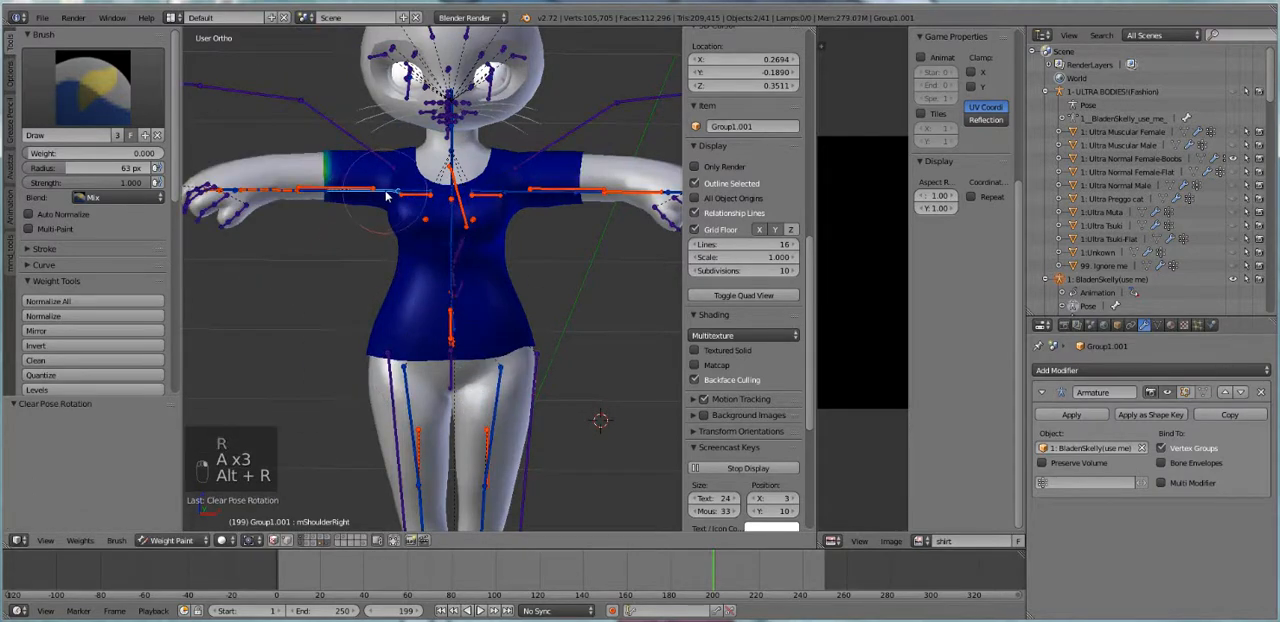
Rotate the mShoulderRight bone to test how the painted sleeve deforms, and clear all pose rotations again
key(r)
click(343, 250)
key(a)
key(a)
key(a)
key(alt+r)
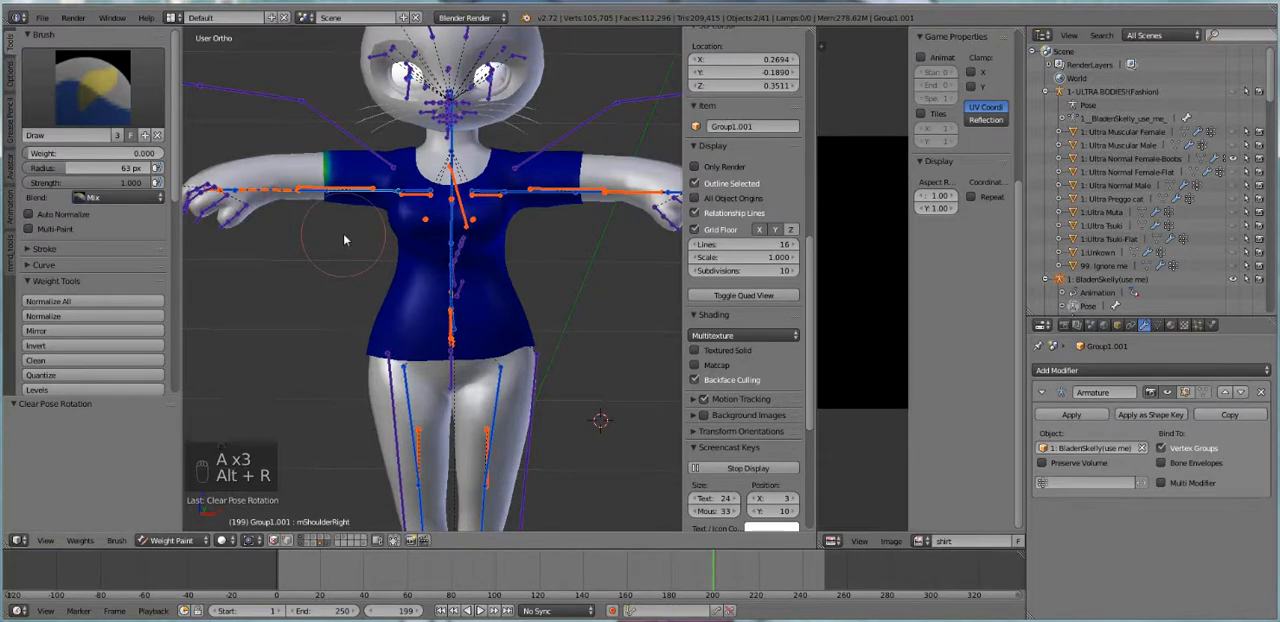
Rotate the mShoulderRight bone down by 23.377° as another deformation test of the sleeve, and reset every bone's rotation
key(r)
right_click(484, 275)
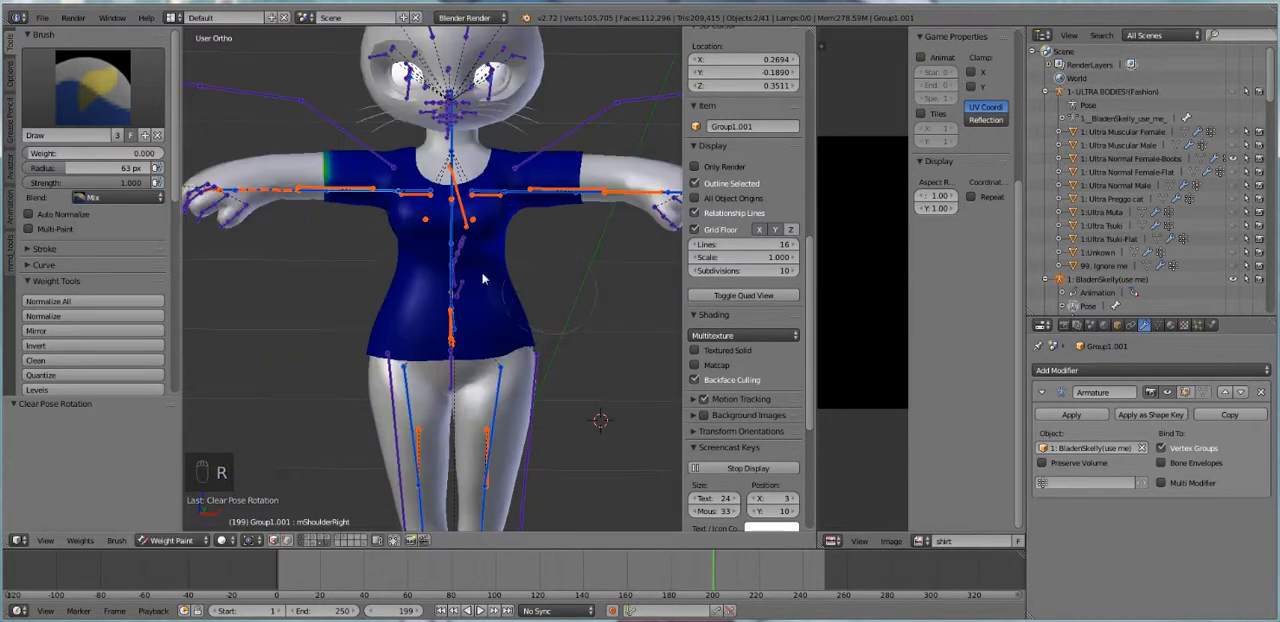
key(r)
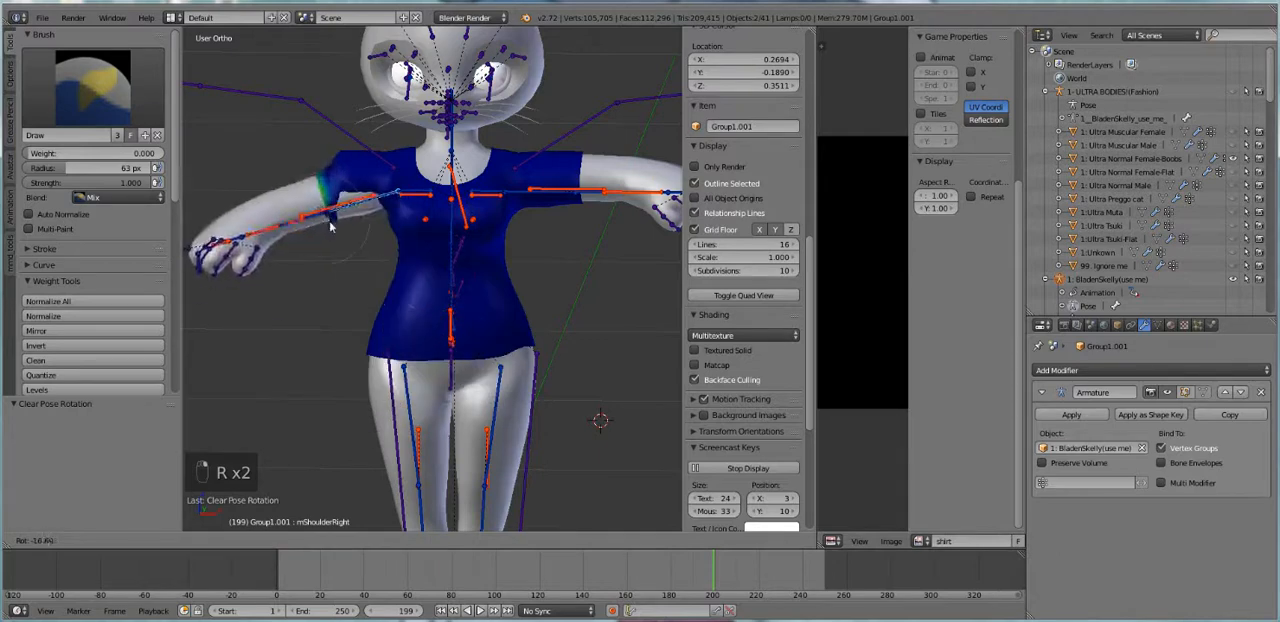
click(250, 260)
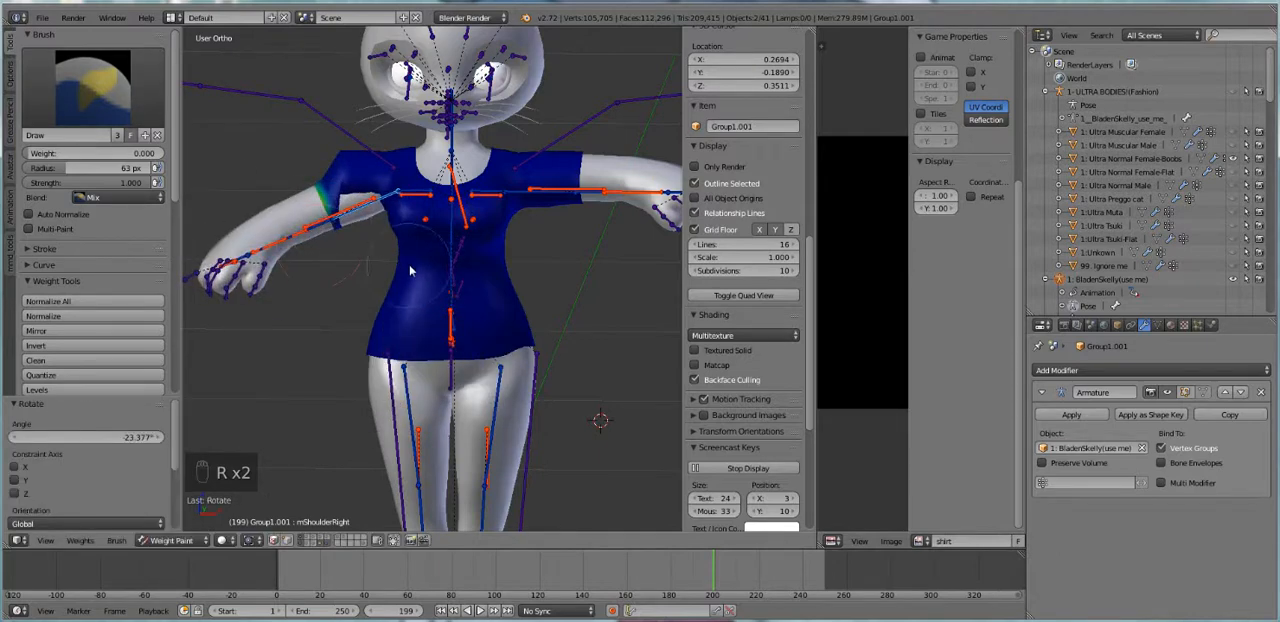
key(a)
key(a)
key(a)
key(alt+r)
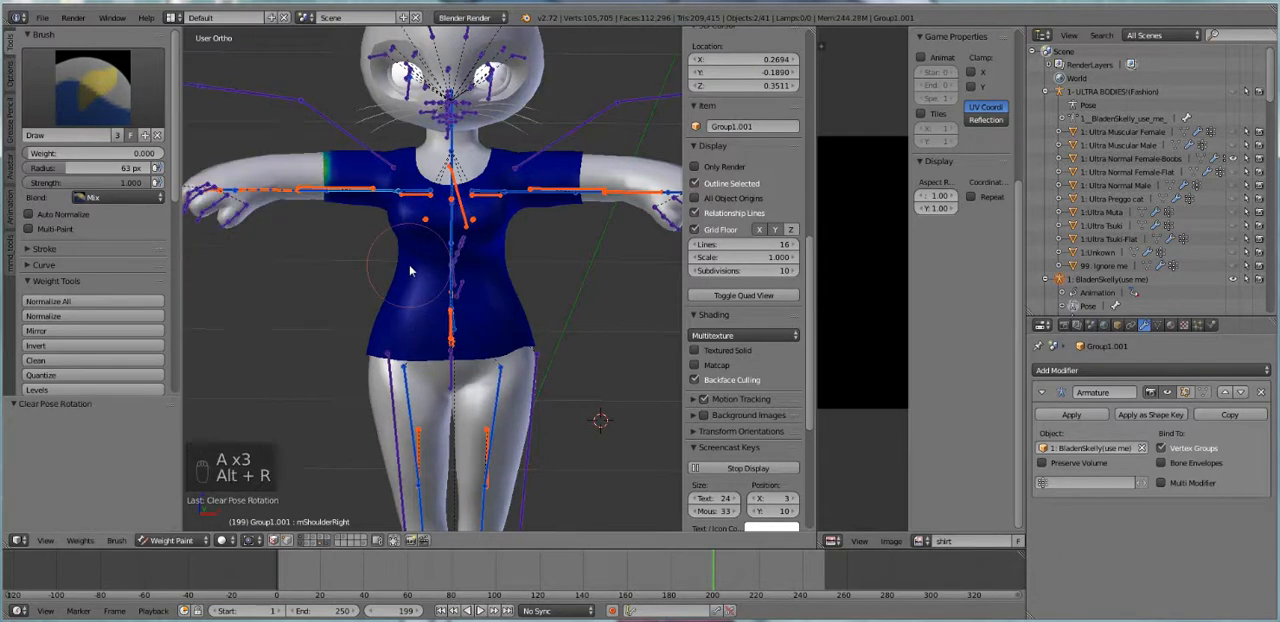
Select the mChest bone, rotate it by 87.37° to test the shirt's upper body, and clear all pose rotations
right_click(451, 230)
key(r)
click(447, 250)
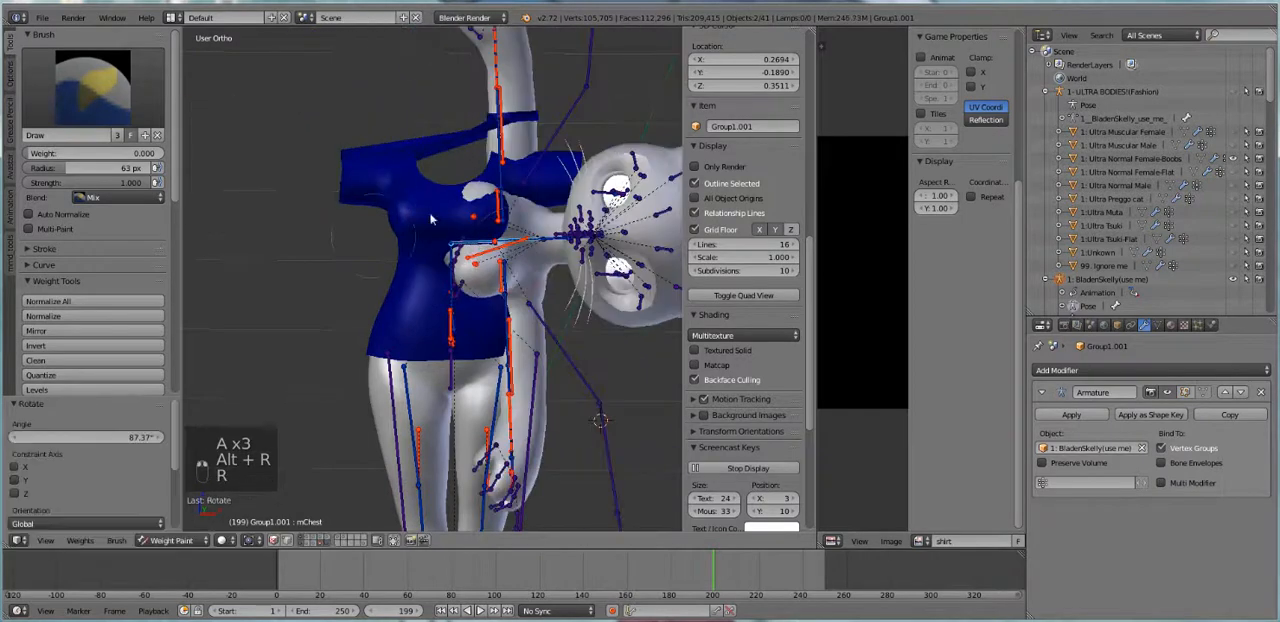
key(a)
key(a)
key(a)
key(alt+r)
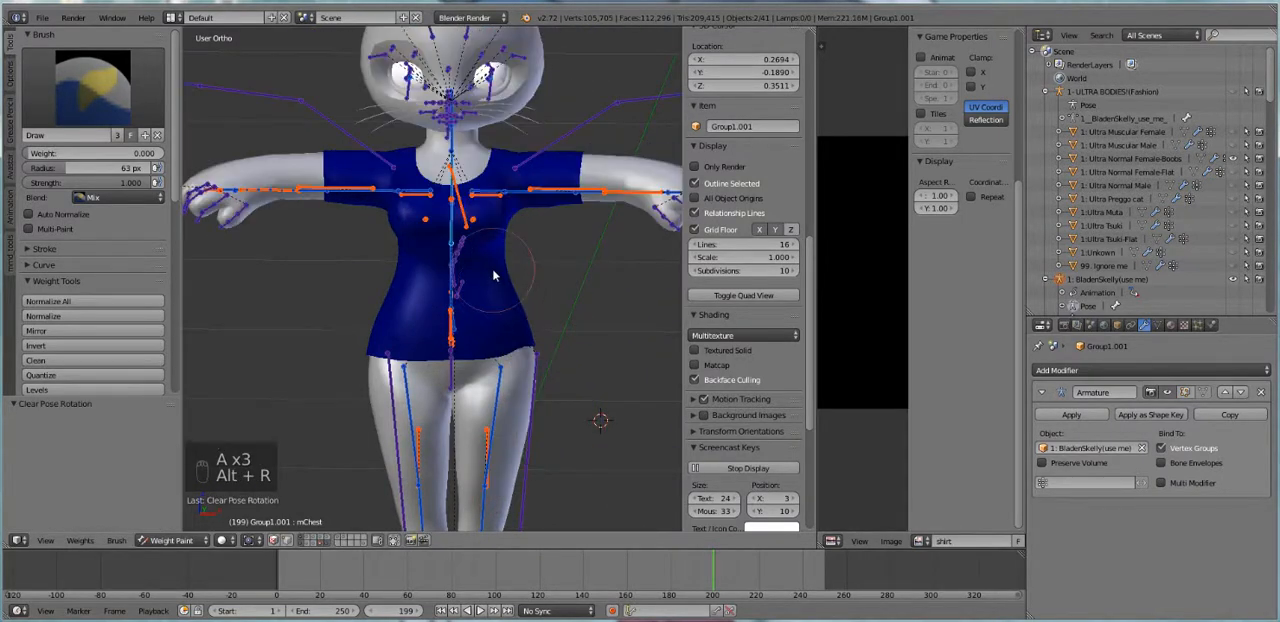
Return the shirt from Weight Paint to Object Mode and deselect all objects
click(176, 540)
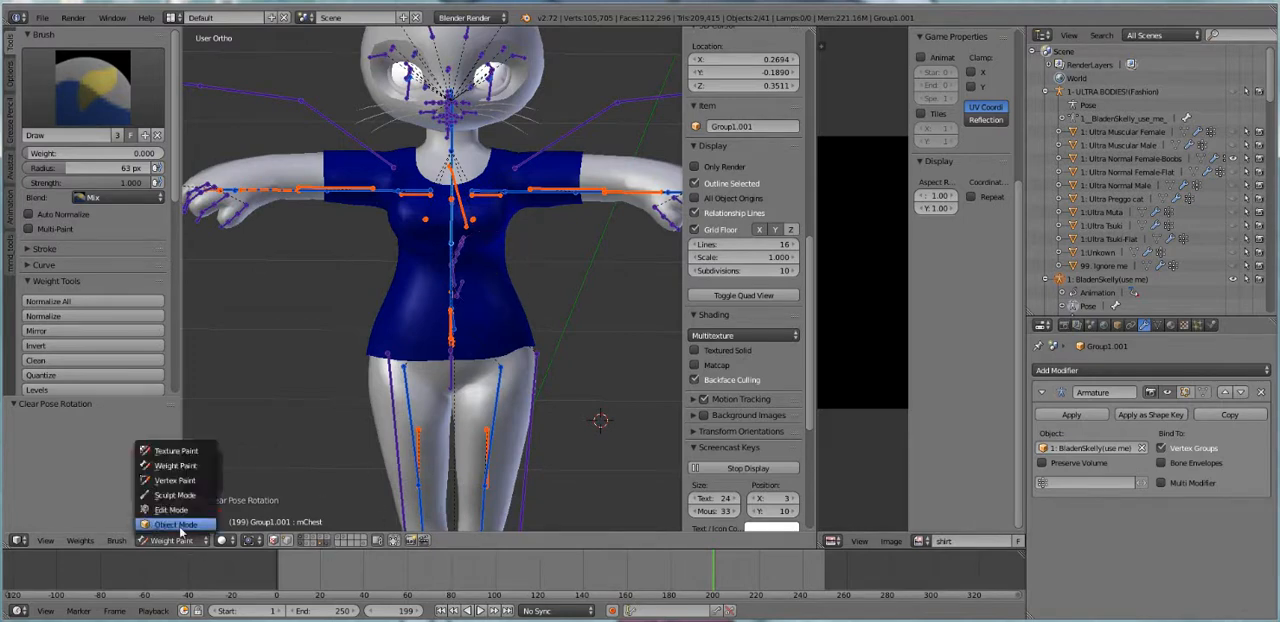
click(176, 525)
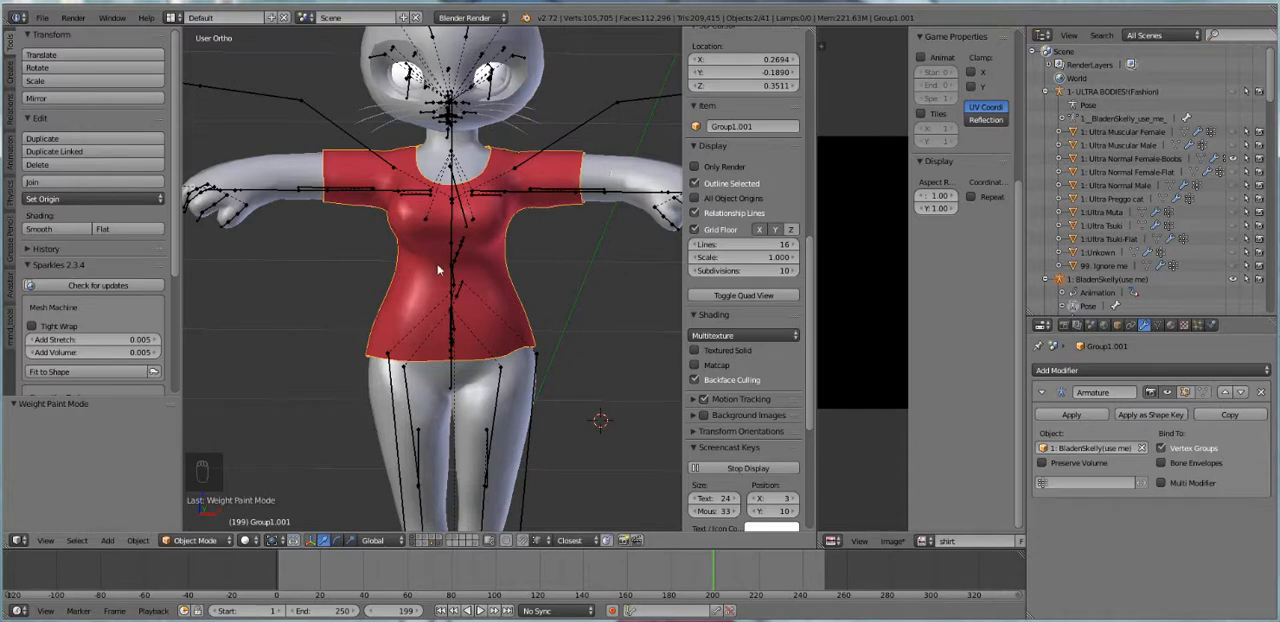
right_click(393, 312)
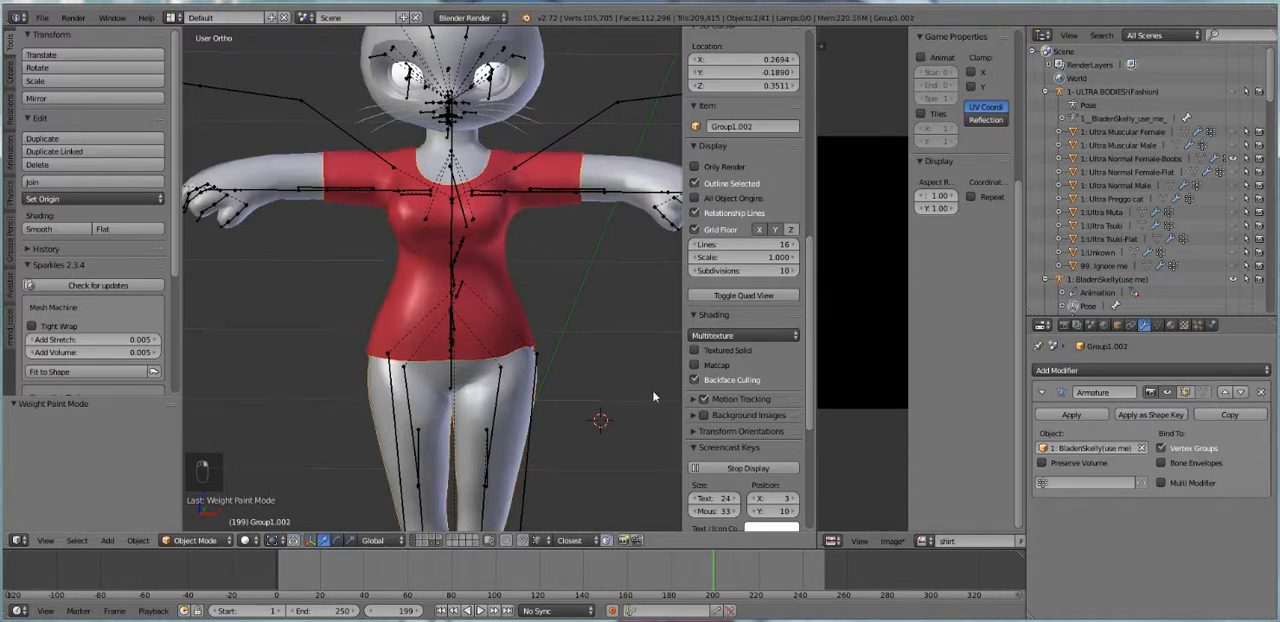
scroll(409, 214, up, 1)
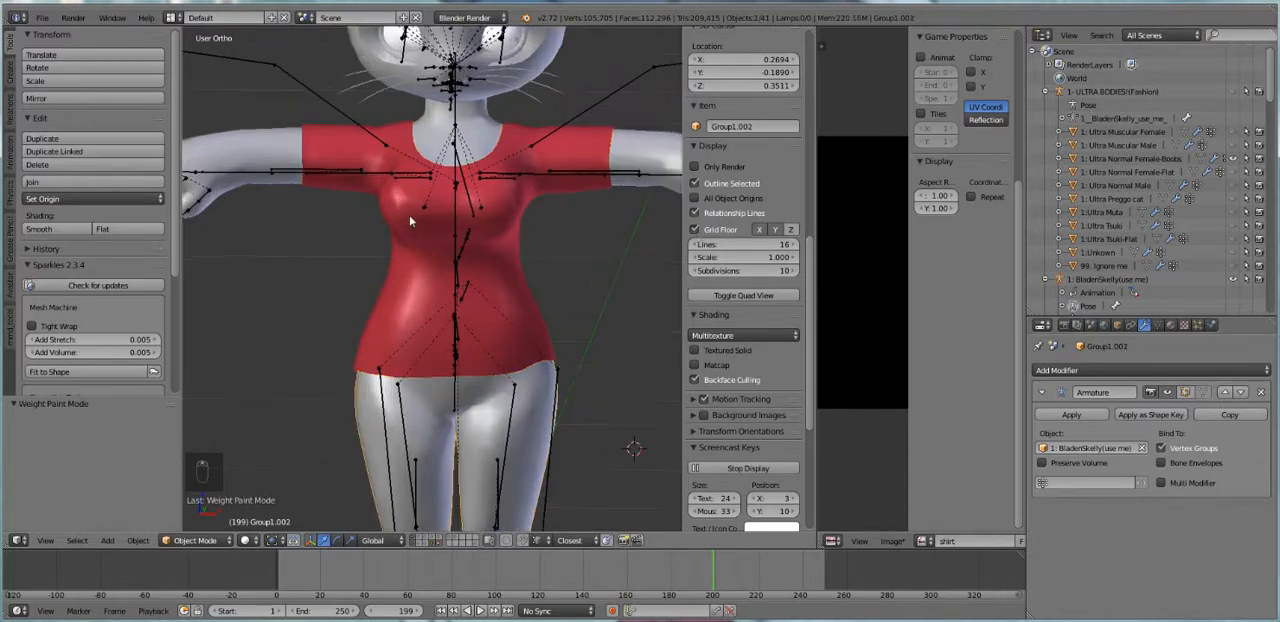
scroll(409, 214, down, 2)
scroll(421, 220, up, 1)
right_click(421, 221)
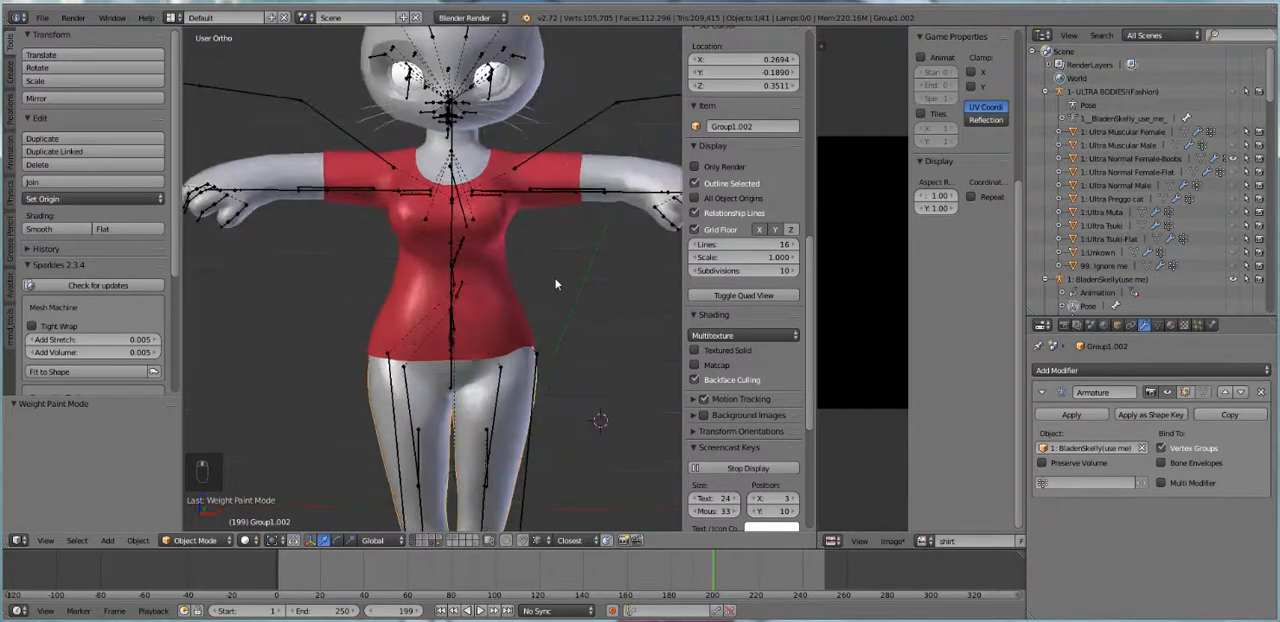
shift+middle_drag(500, 286, 497, 309)
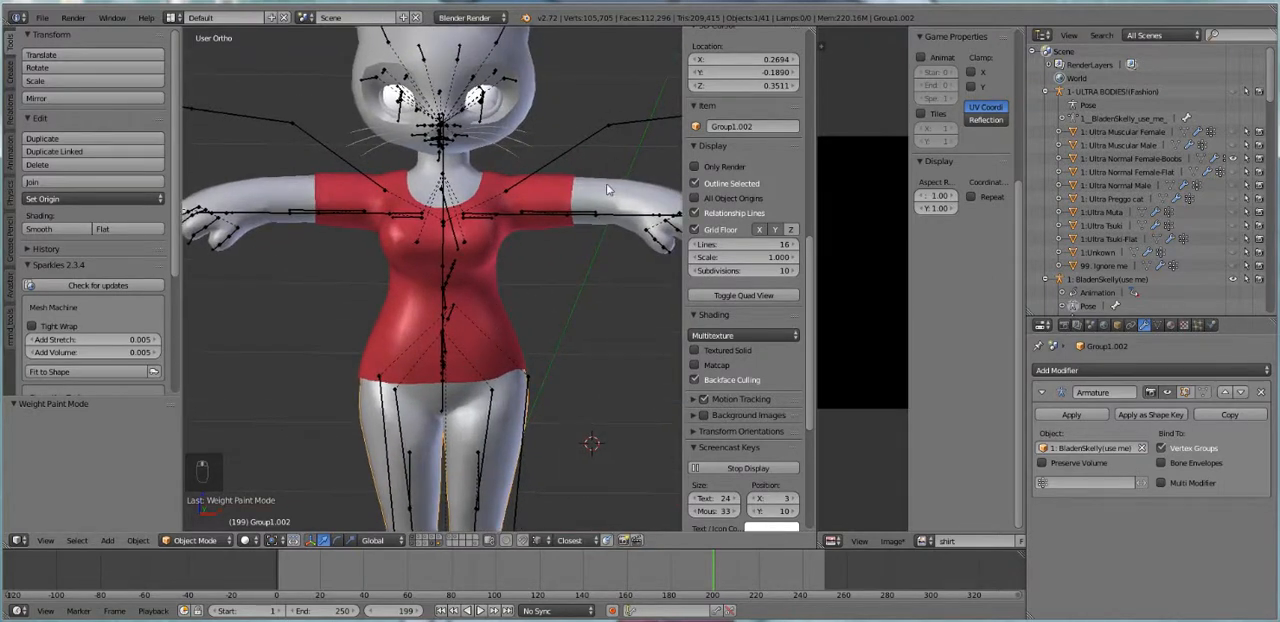
right_click(607, 190)
right_click(499, 332)
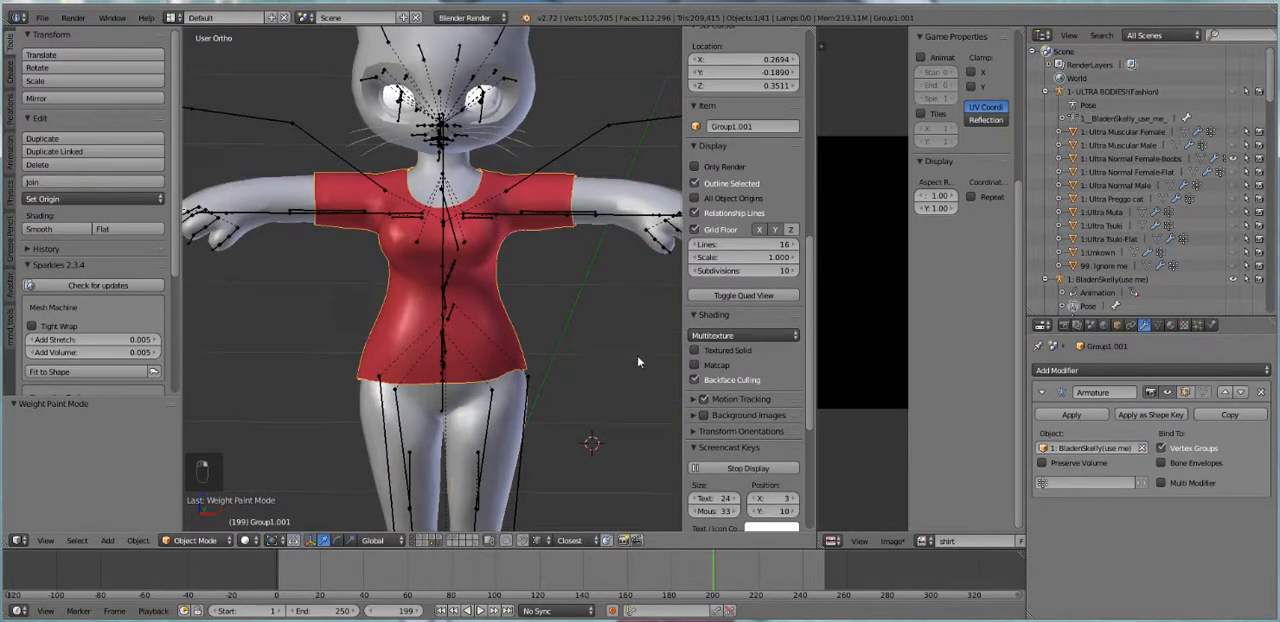
key(a)
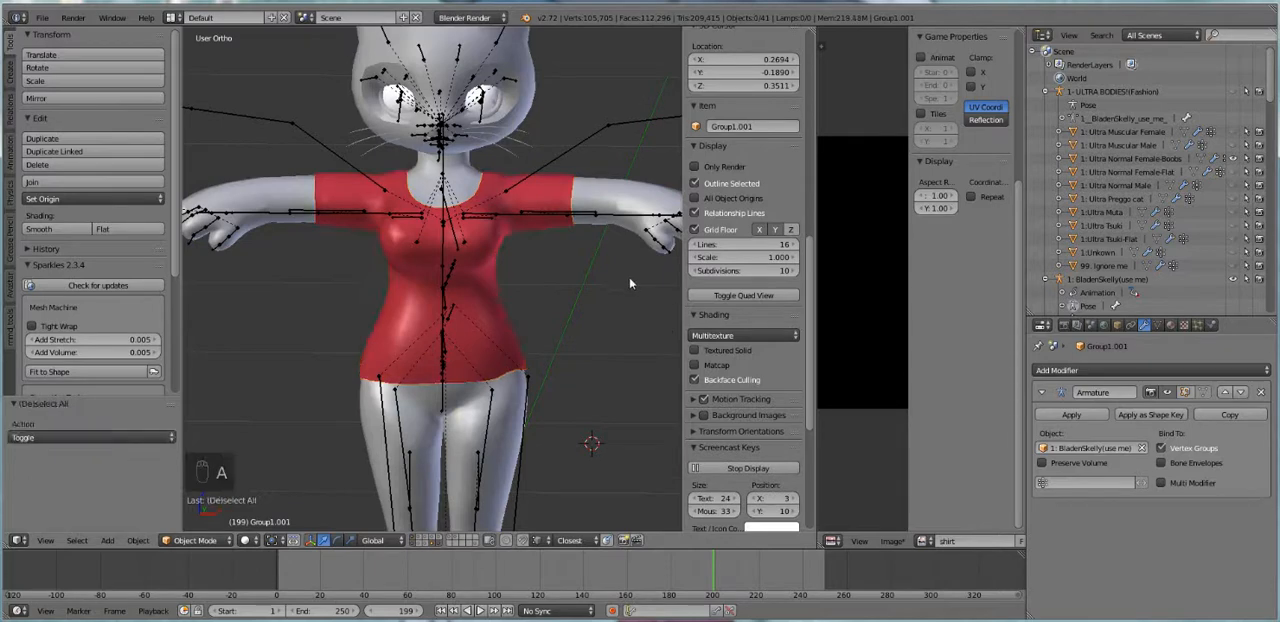
Select the 1: Ultra Normal Female-Boobs body, add the shirt as the active object, and enter Weight Paint mode
right_click(595, 186)
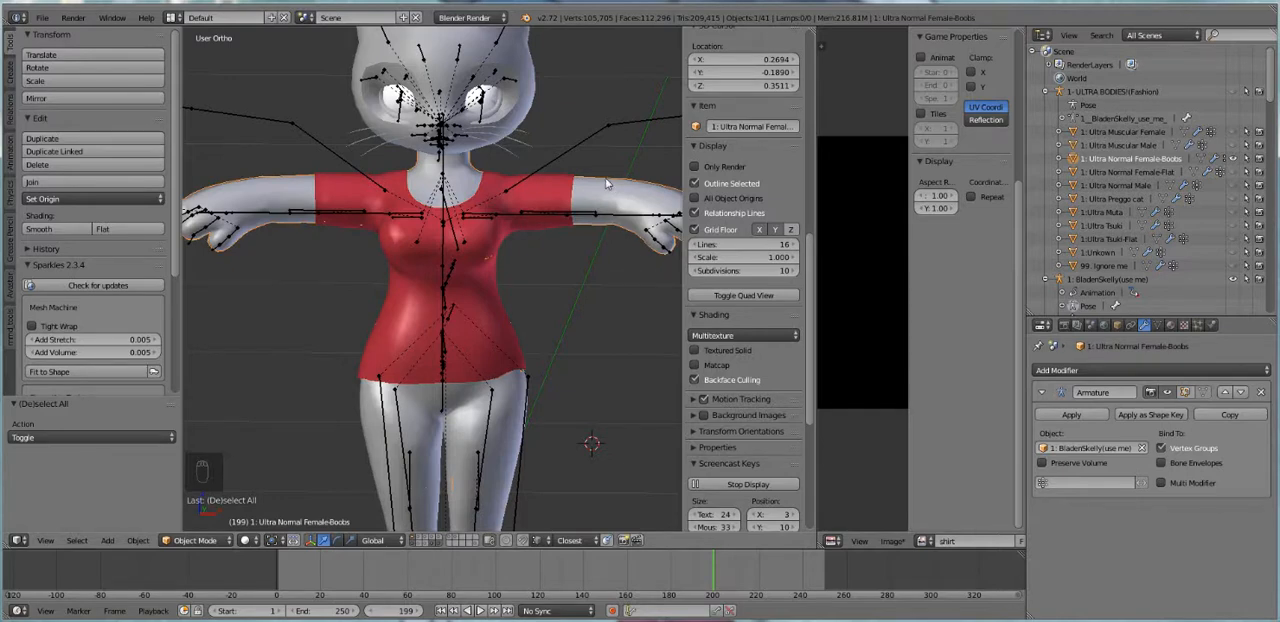
right_click(489, 295)
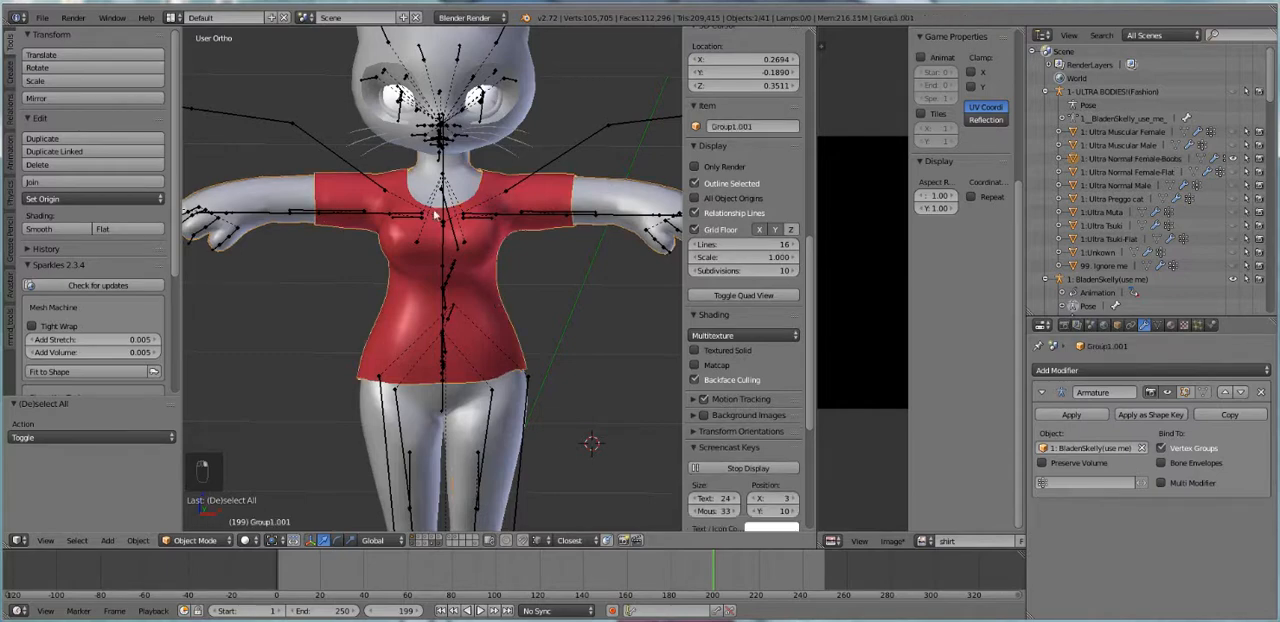
click(210, 541)
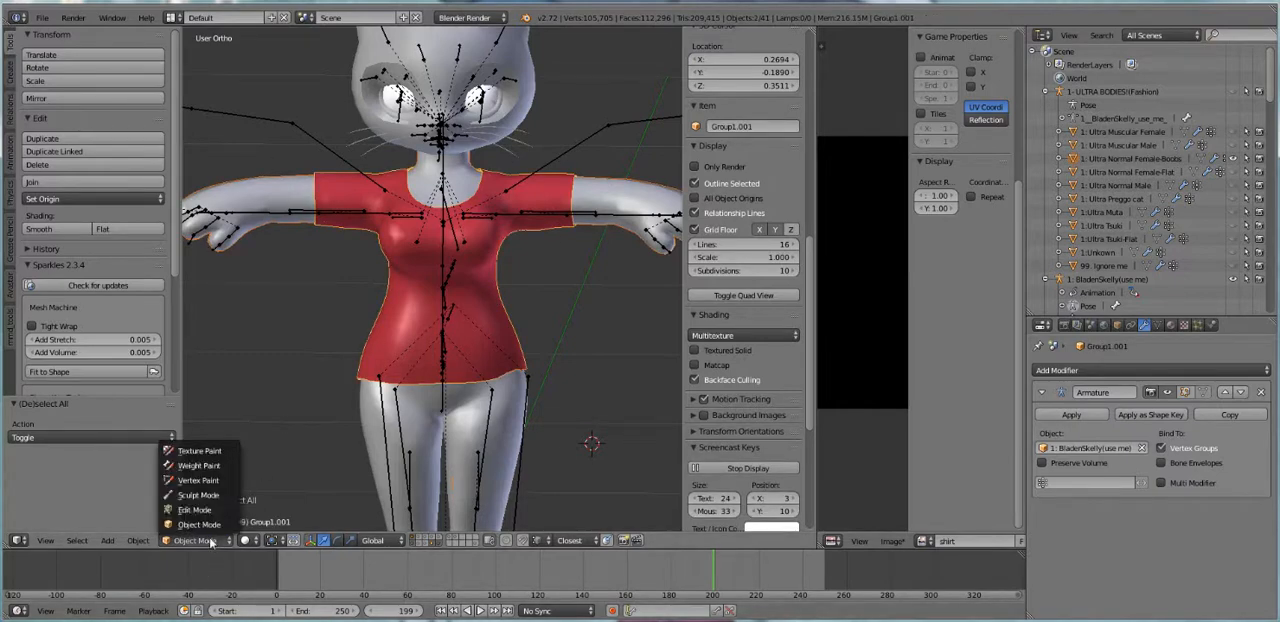
click(199, 466)
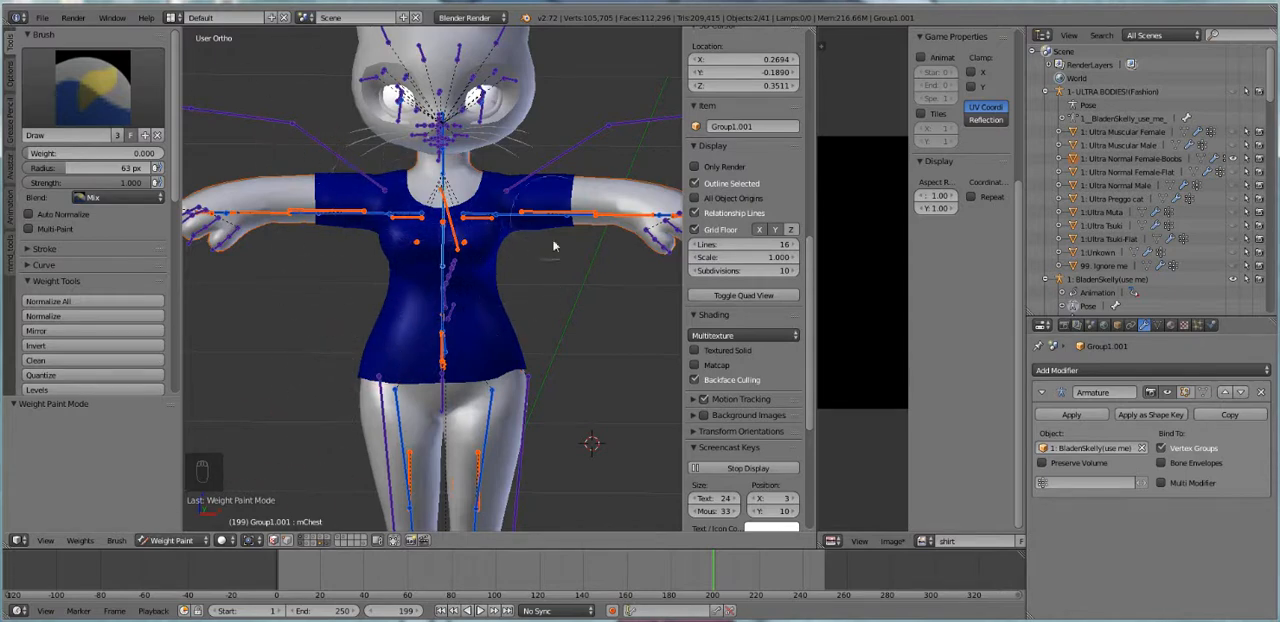
Transfer the weights of all groups from the body to the shirt with the nearest face method
scroll(97, 197, down, 7)
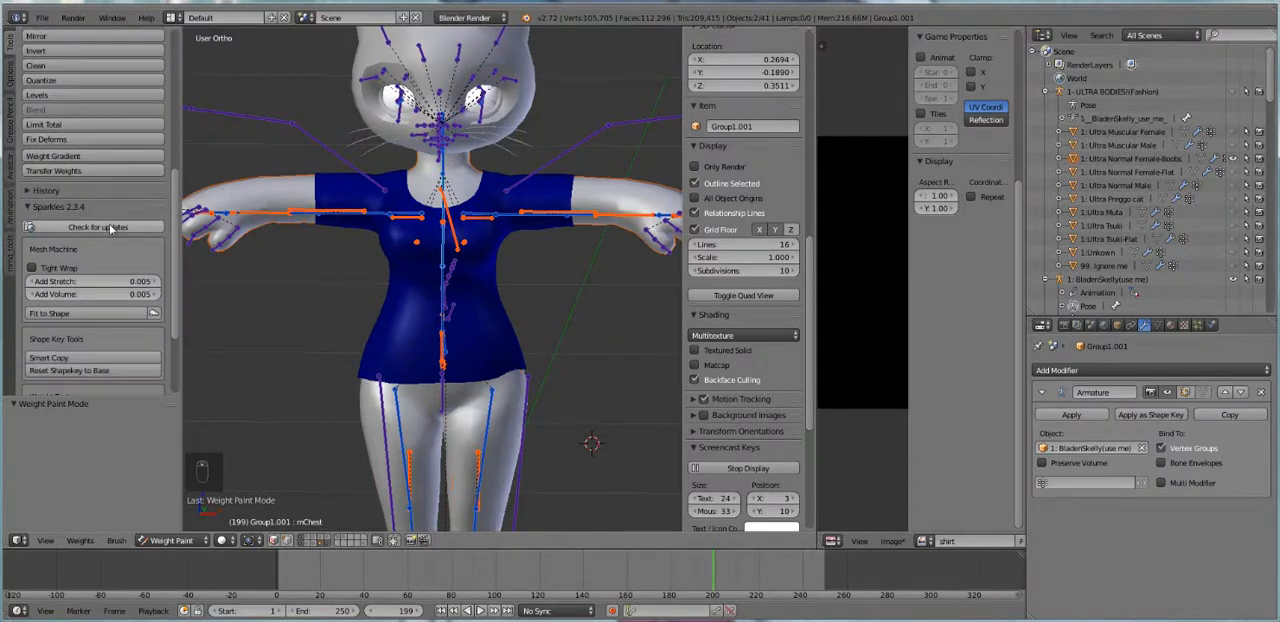
scroll(65, 177, up, 3)
scroll(10, 47, up, 4)
scroll(32, 178, down, 6)
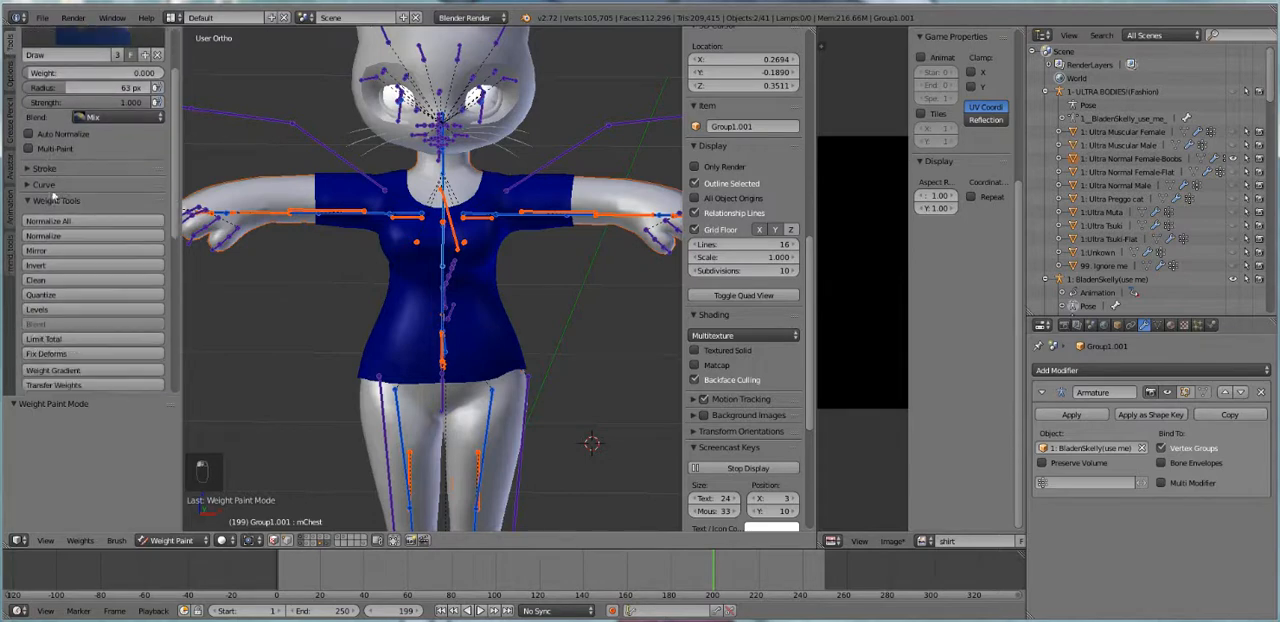
click(86, 224)
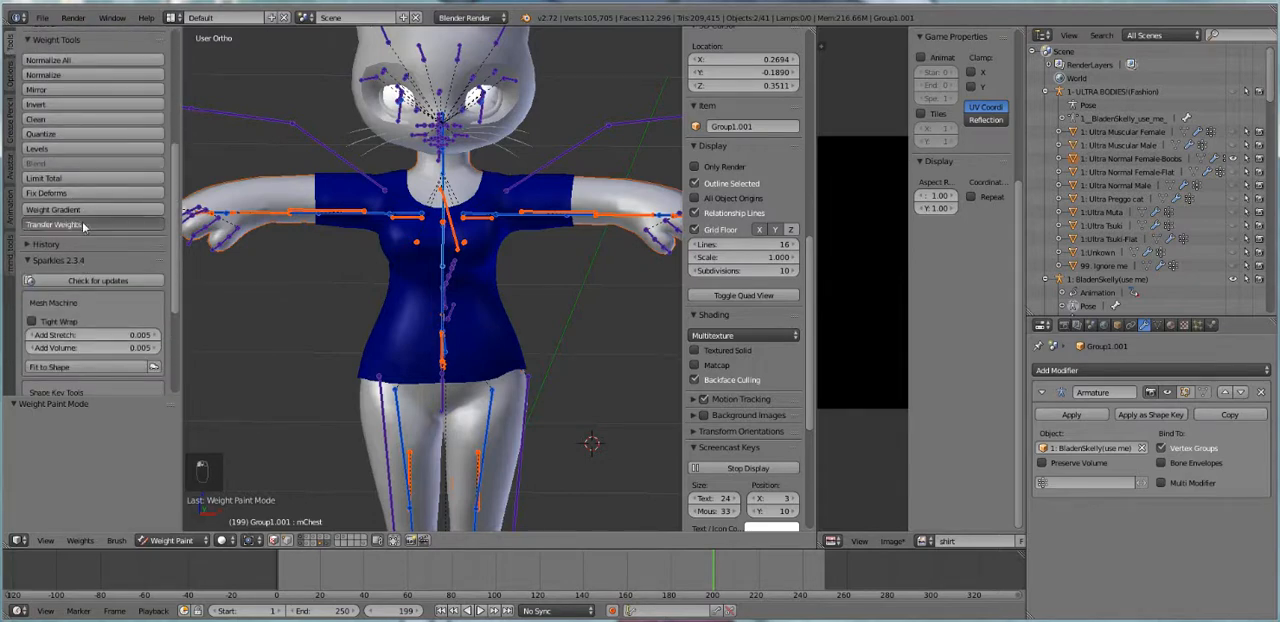
Rotate the mShoulderRight bone by about 281° and swing mShoulderLeft down to test both sleeves, and clear all pose rotations
right_click(362, 222)
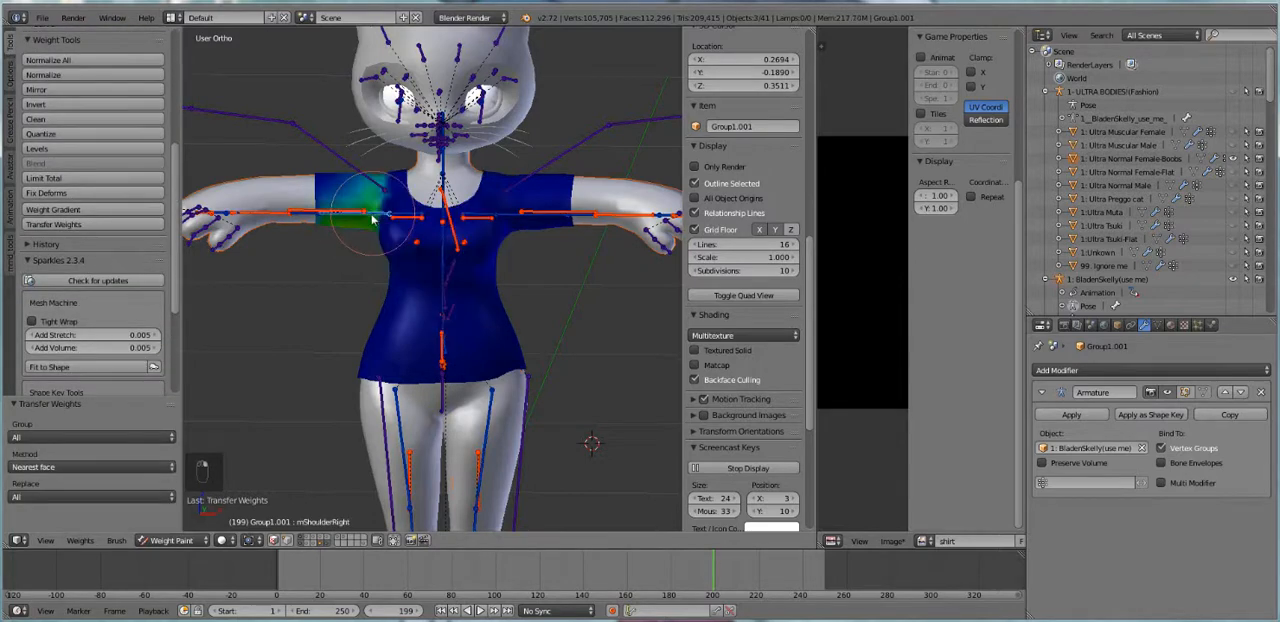
key(r)
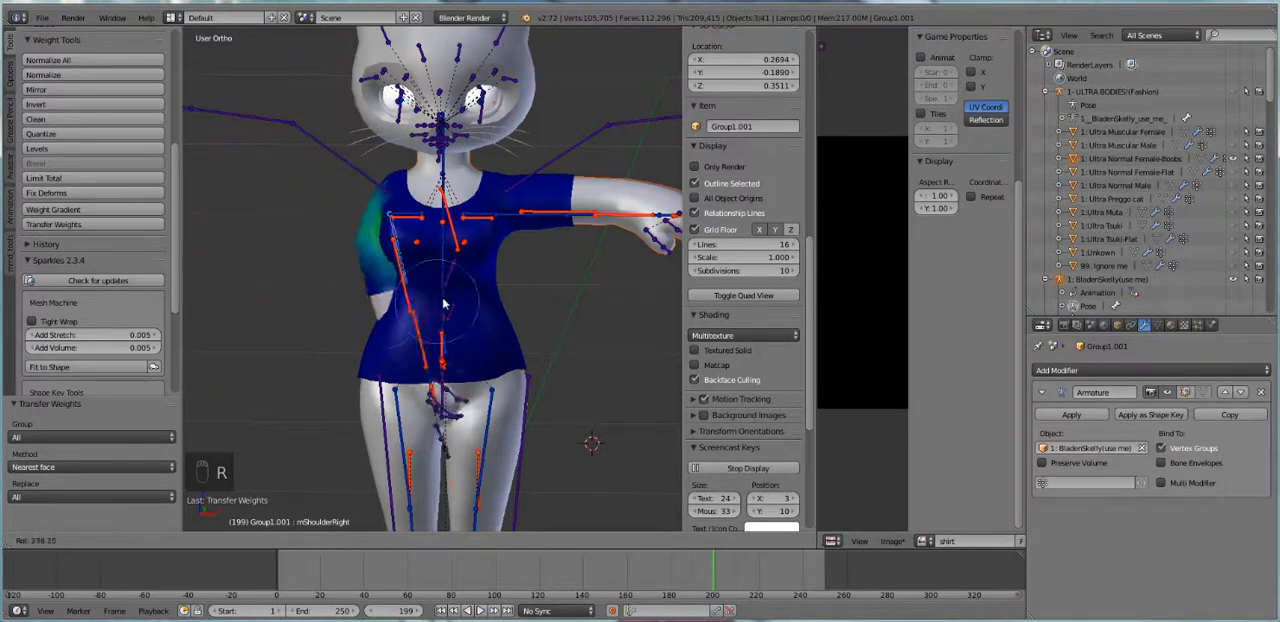
click(509, 247)
right_click(520, 214)
key(r)
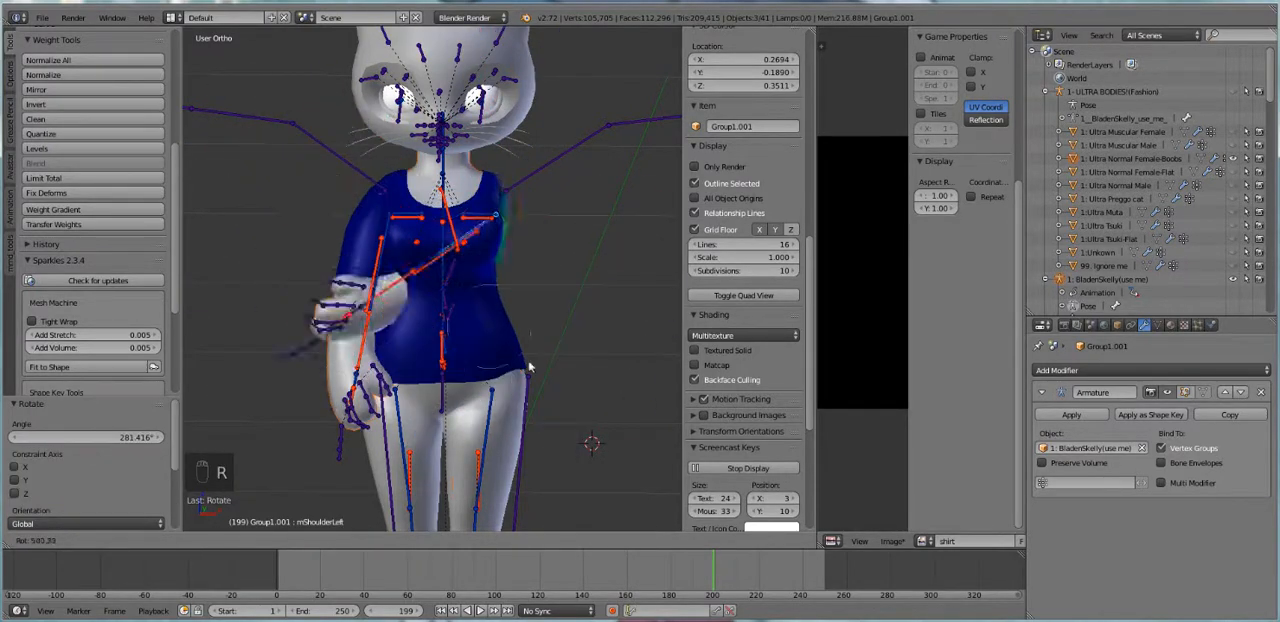
click(434, 364)
key(a)
key(a)
key(a)
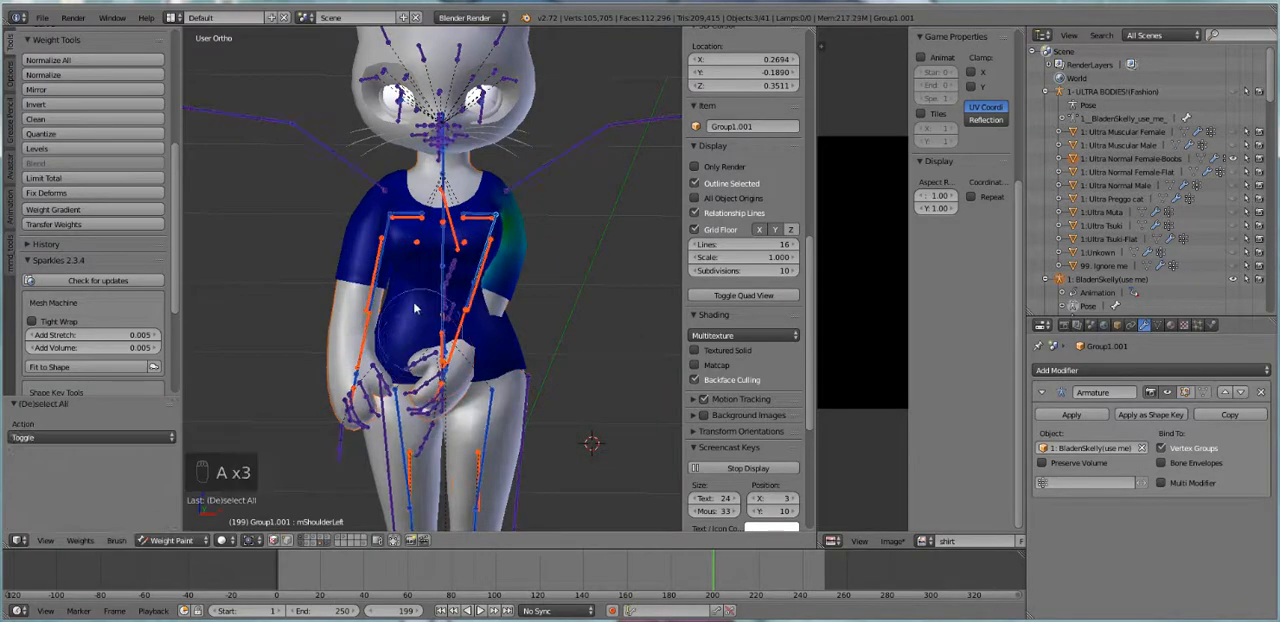
key(alt+r)
Try rotating the mChest and mTorso bones to test the shirt's upper body and waist, cancelling each rotation
right_click(452, 250)
key(r)
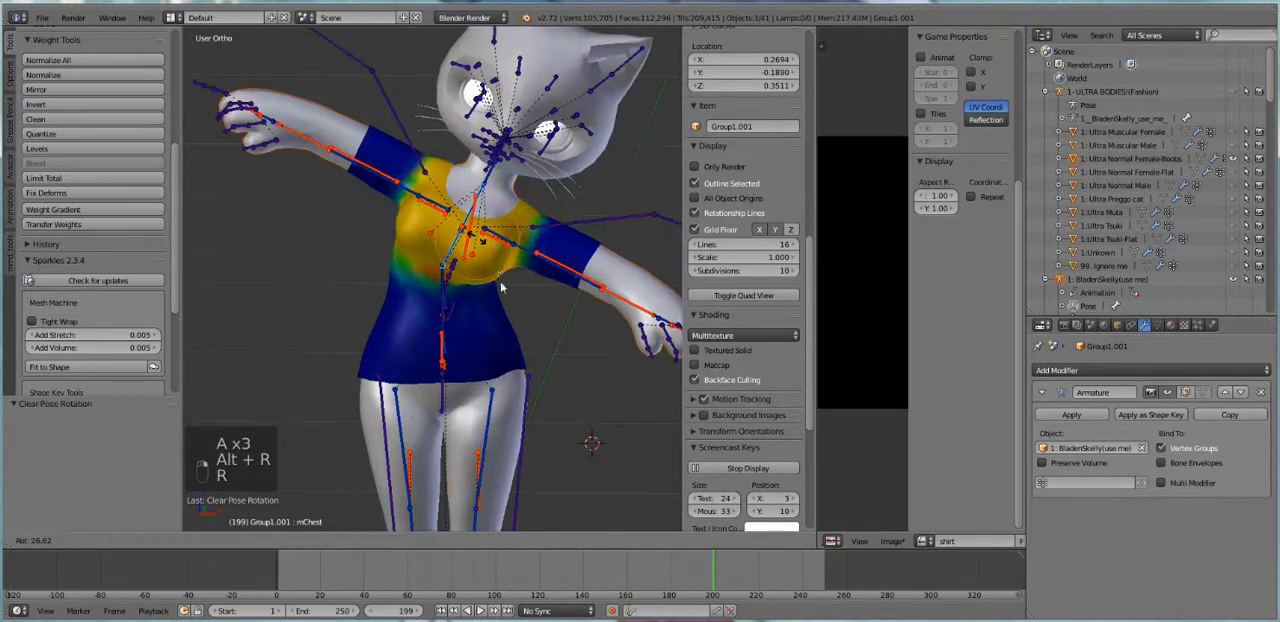
right_click(418, 214)
right_click(443, 298)
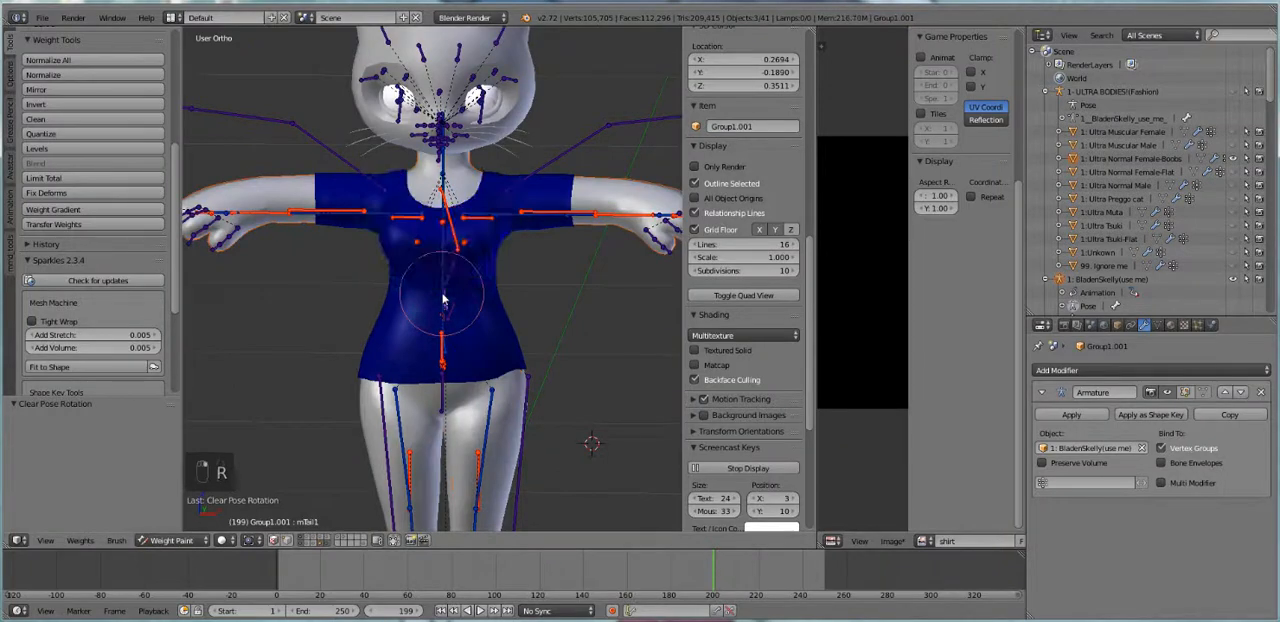
right_click(443, 298)
key(r)
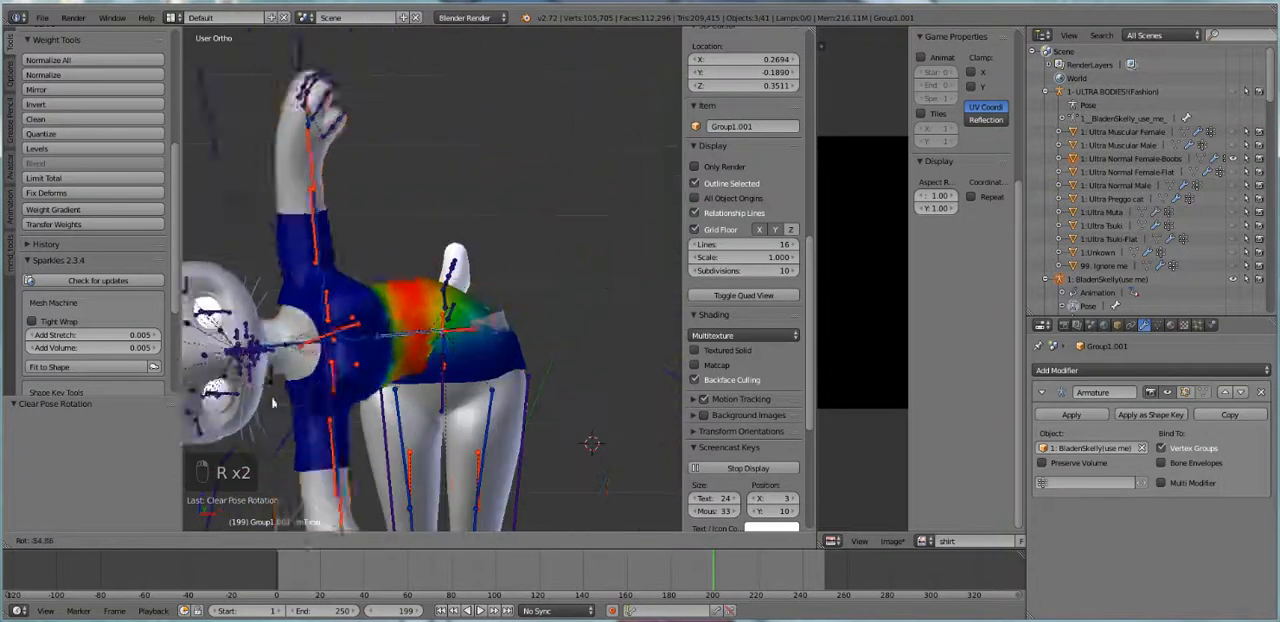
right_click(505, 398)
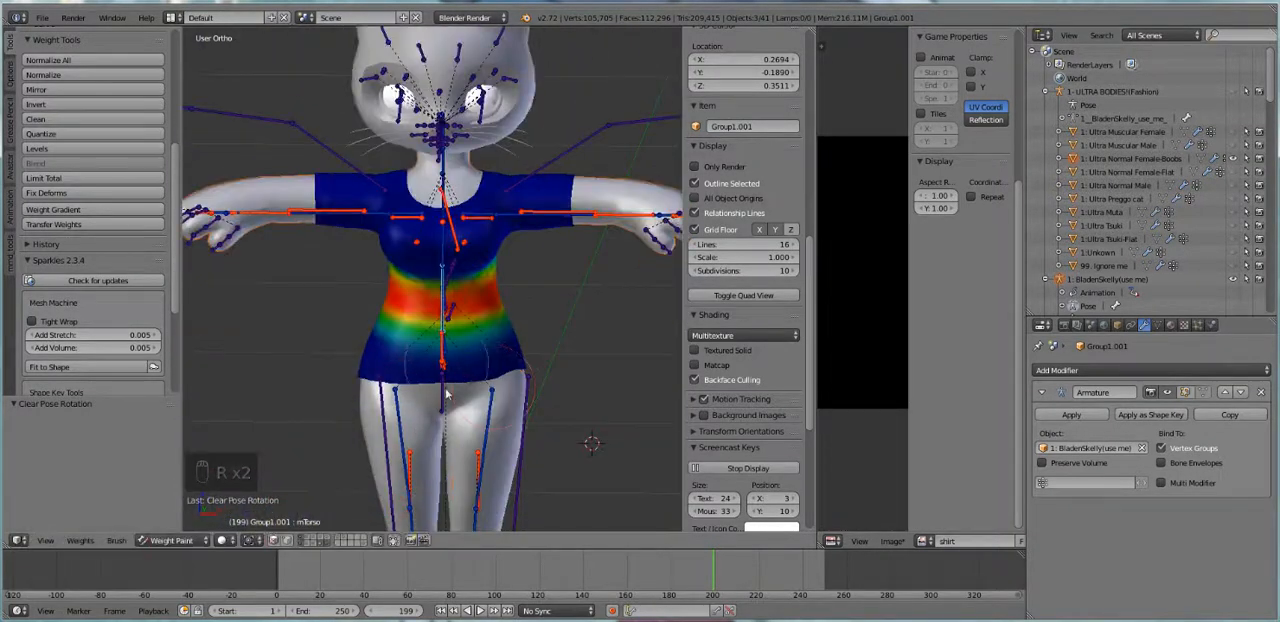
Try rotating the mHipRight bone to test the shirt's hem, cancel the rotation, and select the mShoulderRight bone
right_click(393, 410)
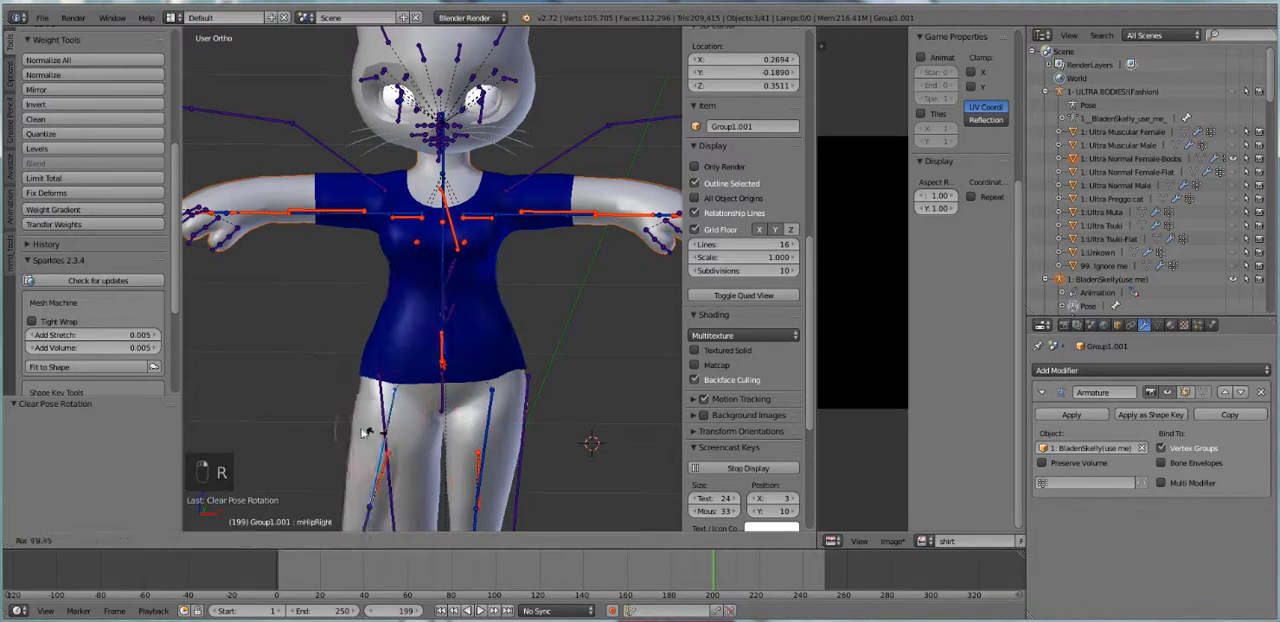
key(r)
right_click(293, 443)
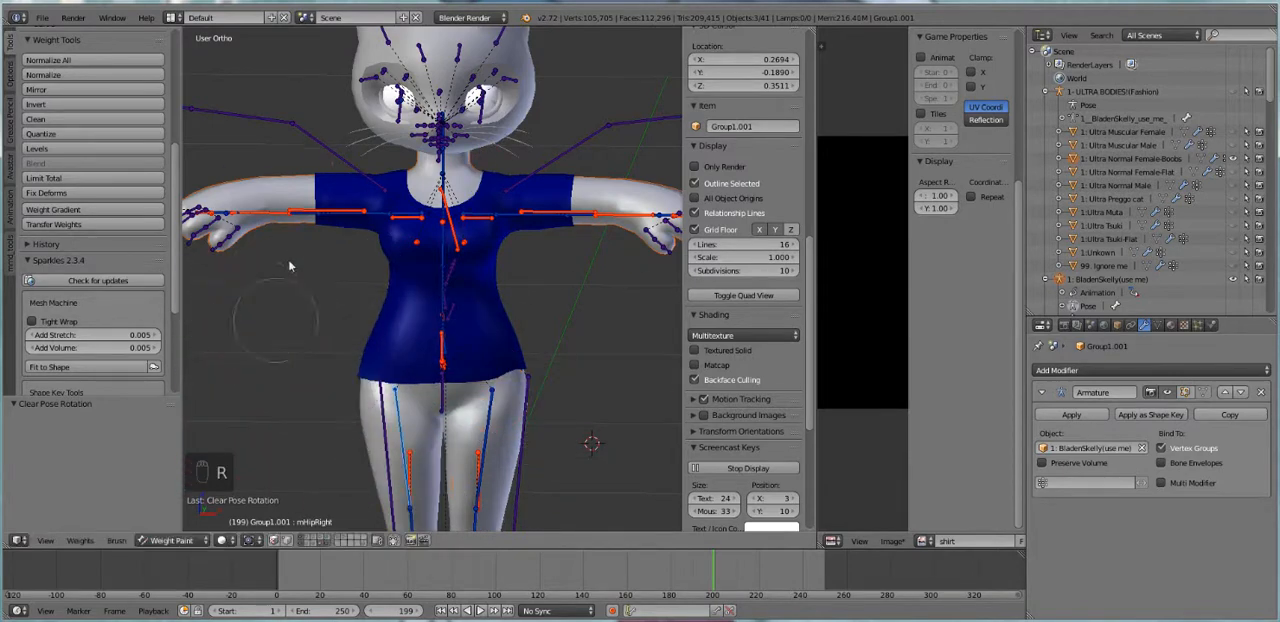
right_click(372, 216)
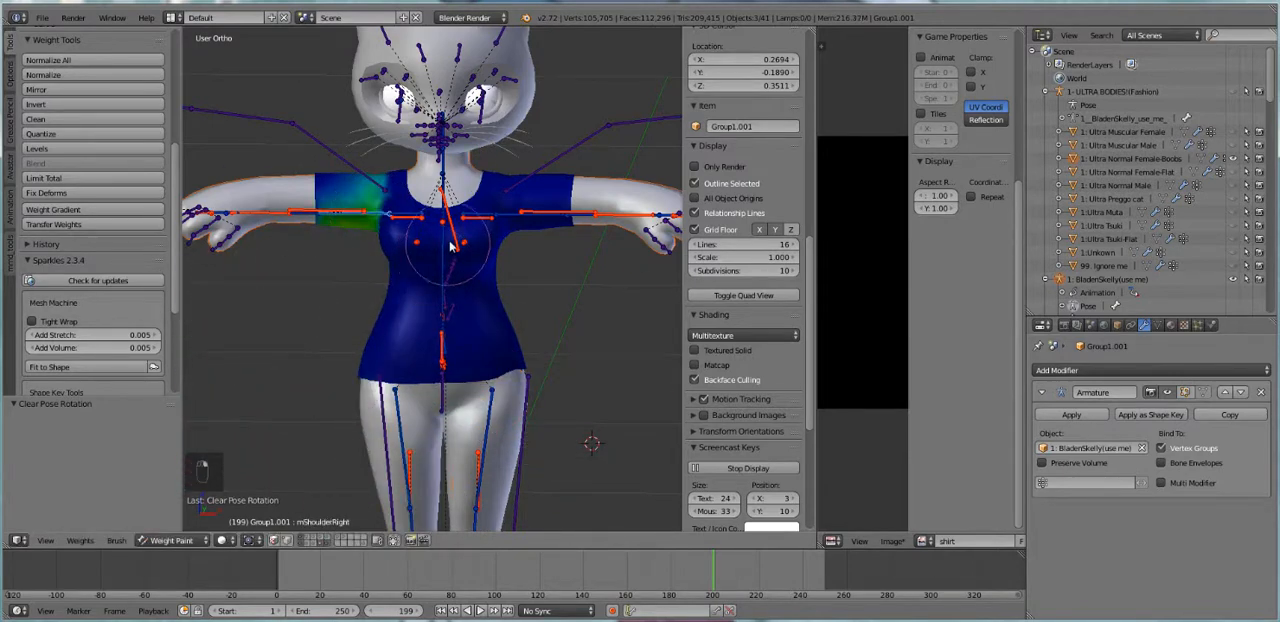
Bend the mChest bone to both sides with rotations of 94.386°, -185.262° and 12.892° to test the shirt's waist
right_click(452, 232)
key(r)
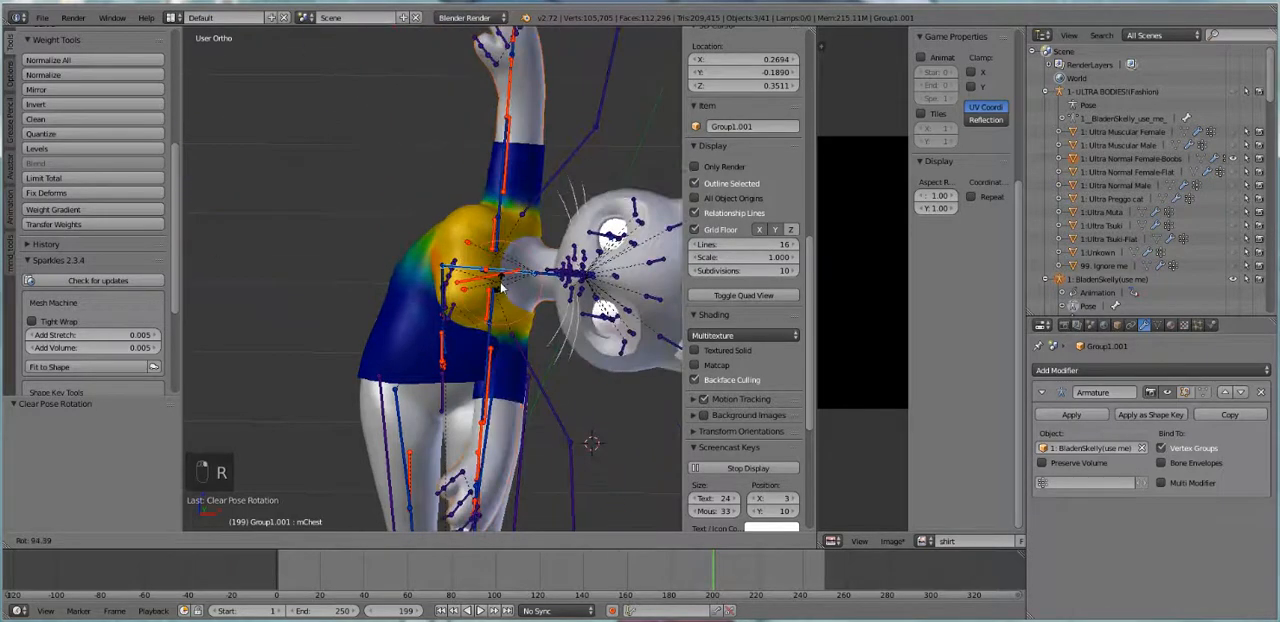
click(455, 272)
key(r)
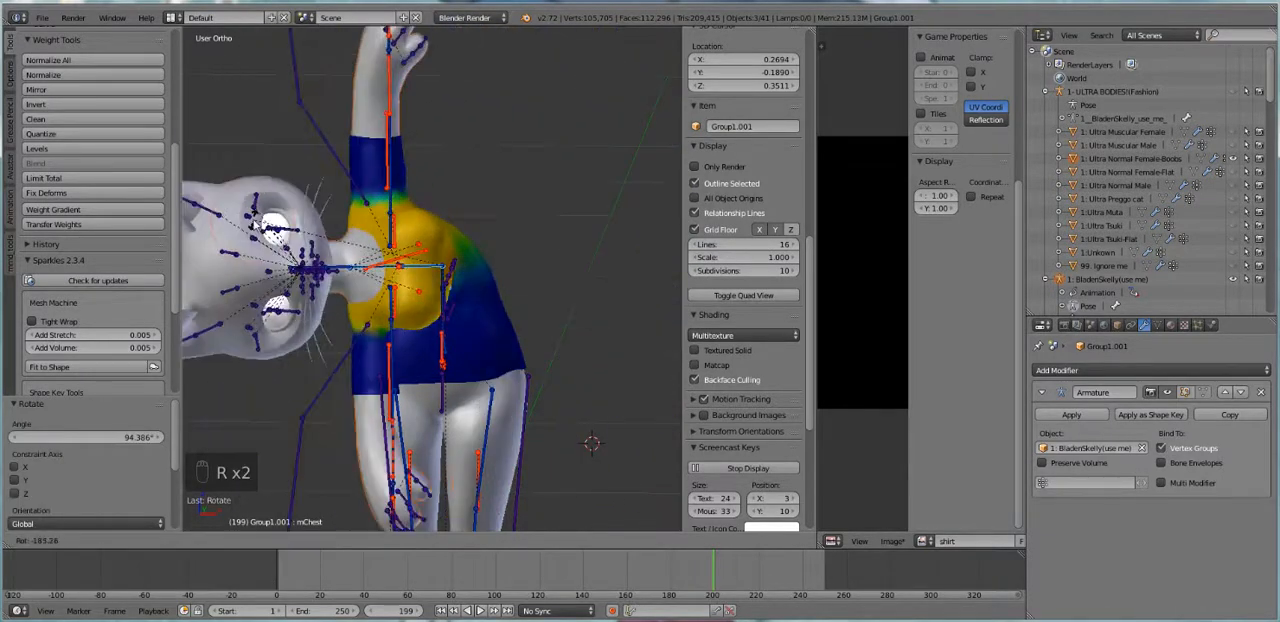
click(160, 133)
key(r)
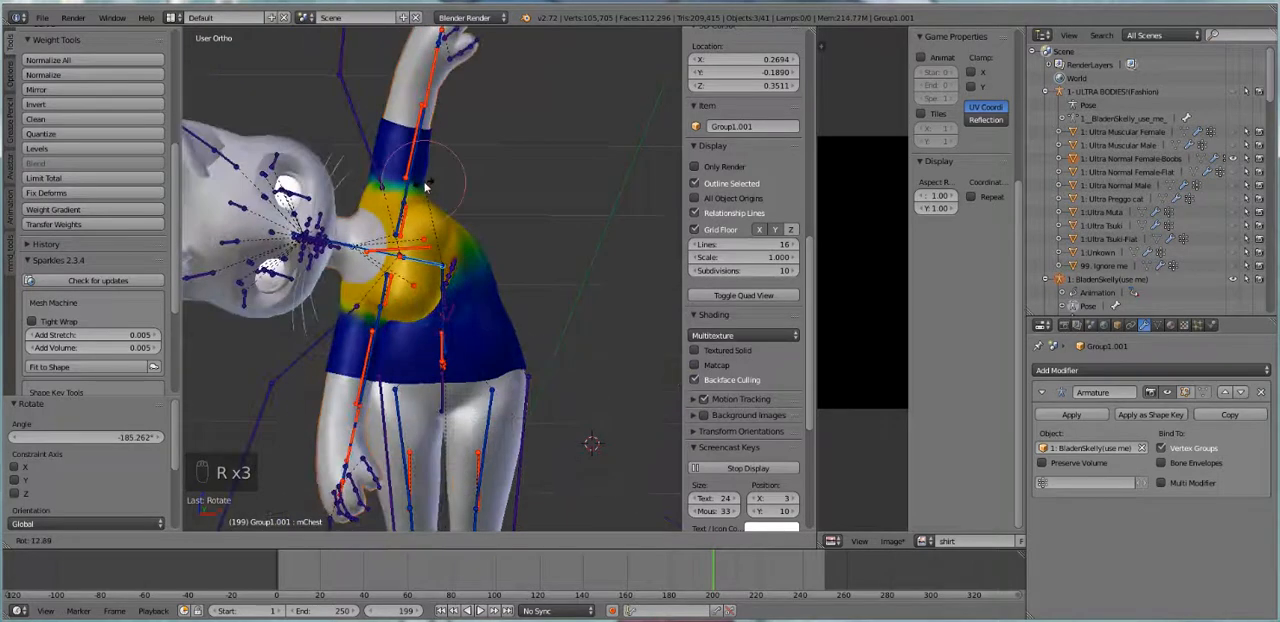
click(425, 185)
Set the weight paint brush's weight to 0.541
scroll(40, 150, up, 6)
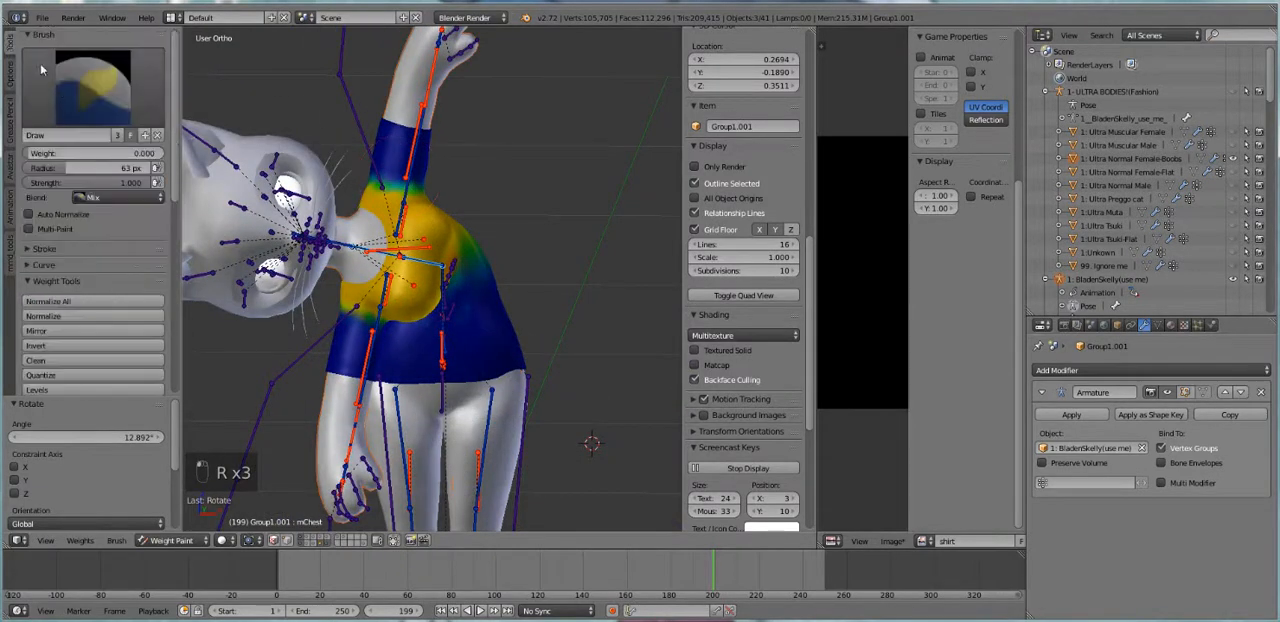
drag(95, 153, 171, 153)
drag(478, 264, 491, 257)
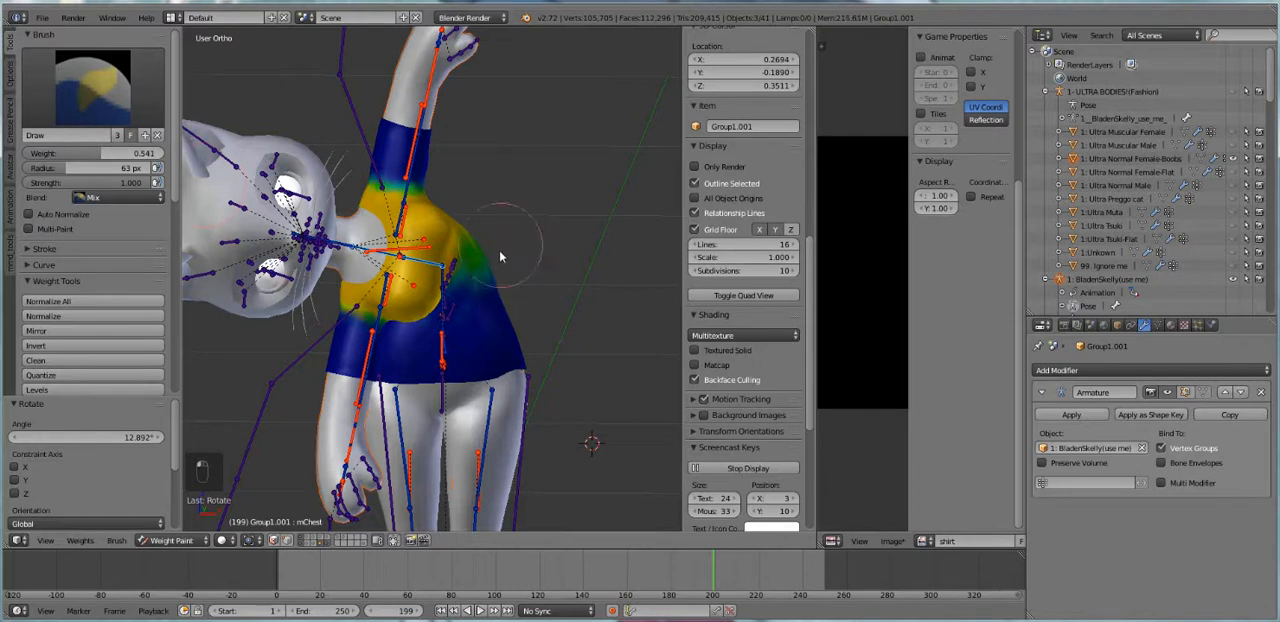
Rotate the mChest bone by 157.328° to check the opposite bend, and clear the pose rotation of all bones
key(r)
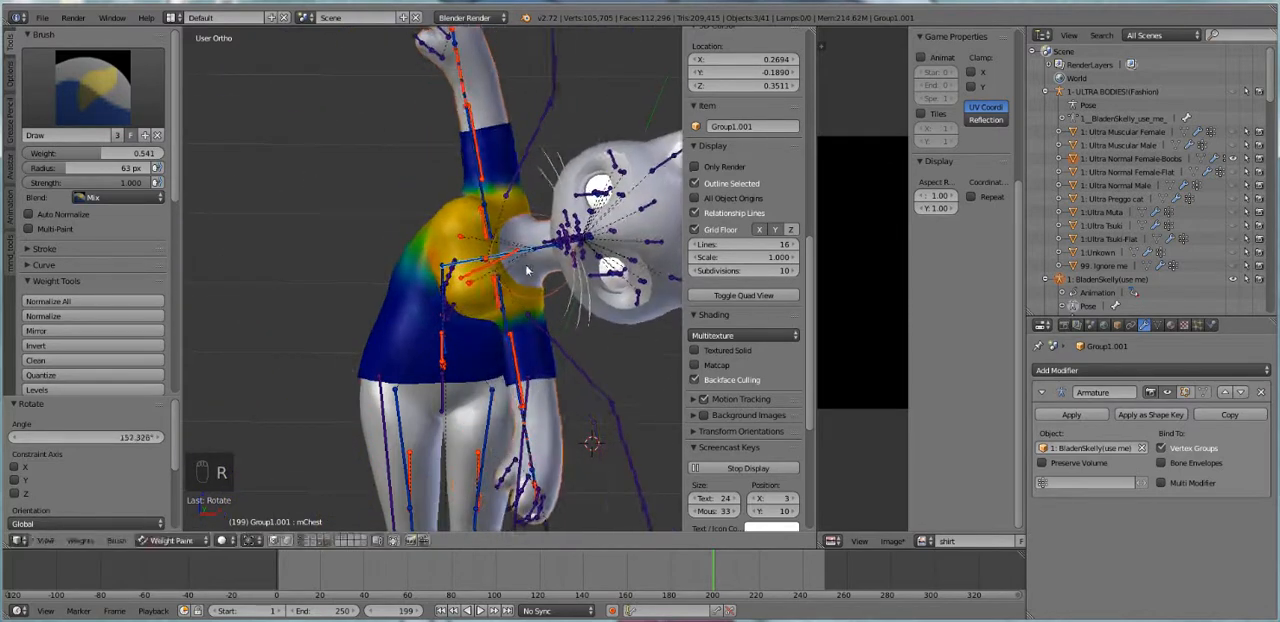
key(a)
key(a)
key(a)
key(alt+r)
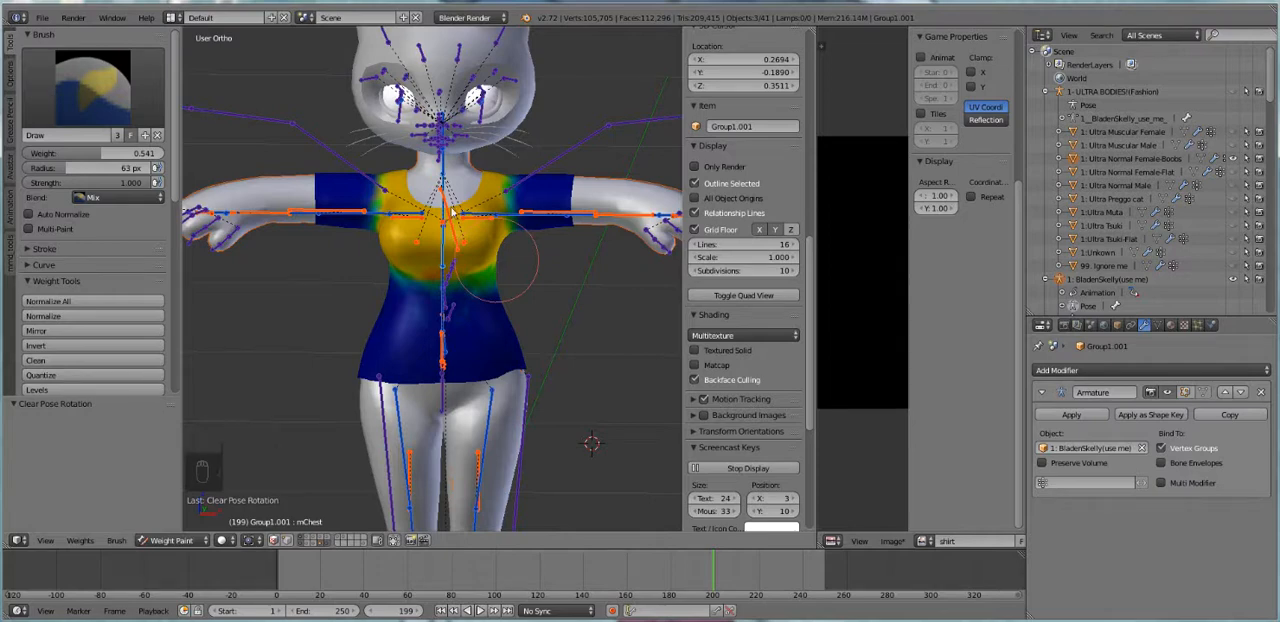
Rotate the mShoulderRight bone downward to check the sleeve's transferred weights, and reset every bone's rotation
right_click(373, 218)
key(r)
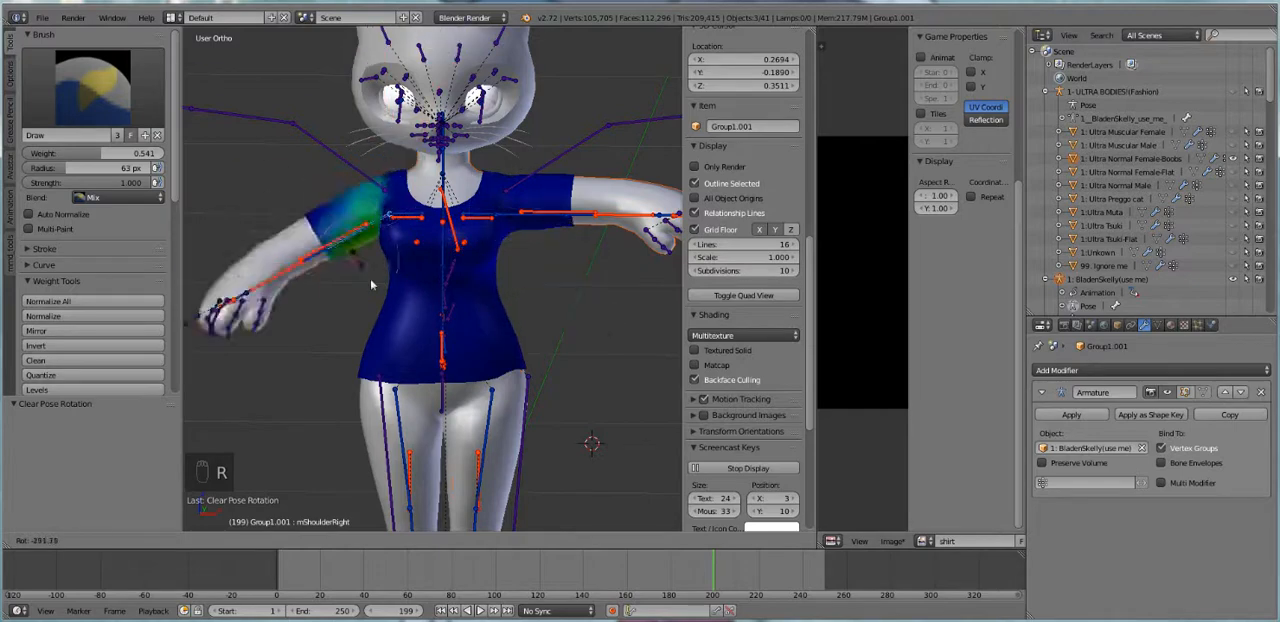
click(337, 264)
key(a)
key(a)
key(a)
key(alt+r)
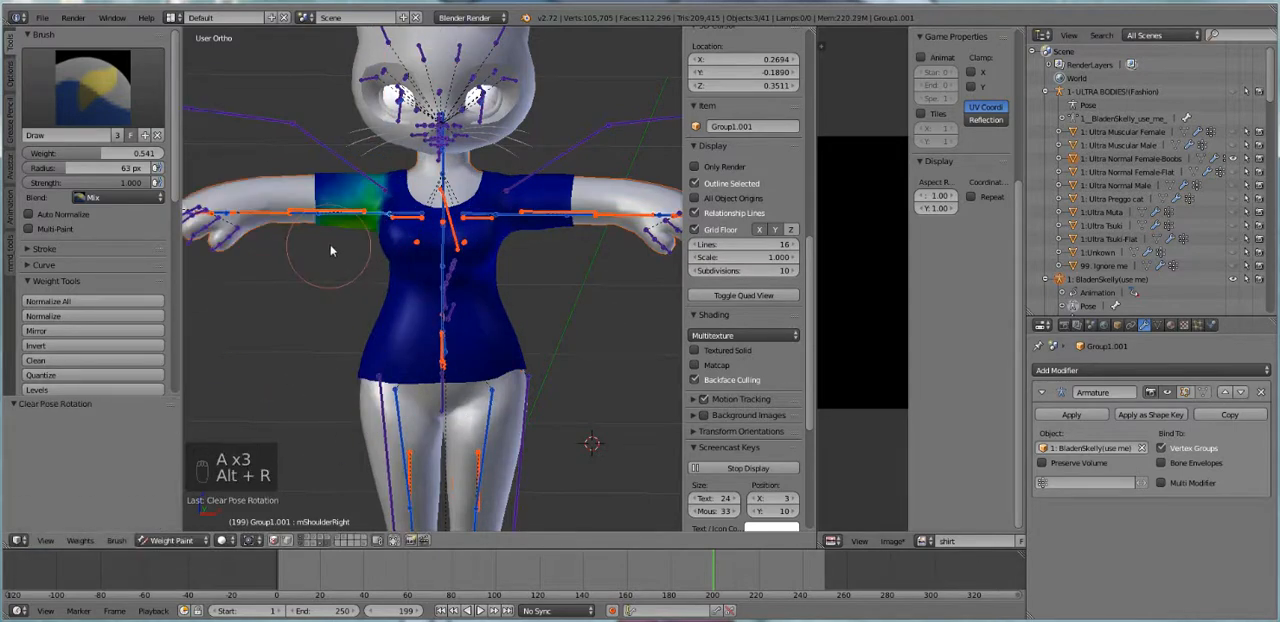
Leave the shirt's weight painting and return to Object Mode
shift+middle_drag(523, 380, 526, 308)
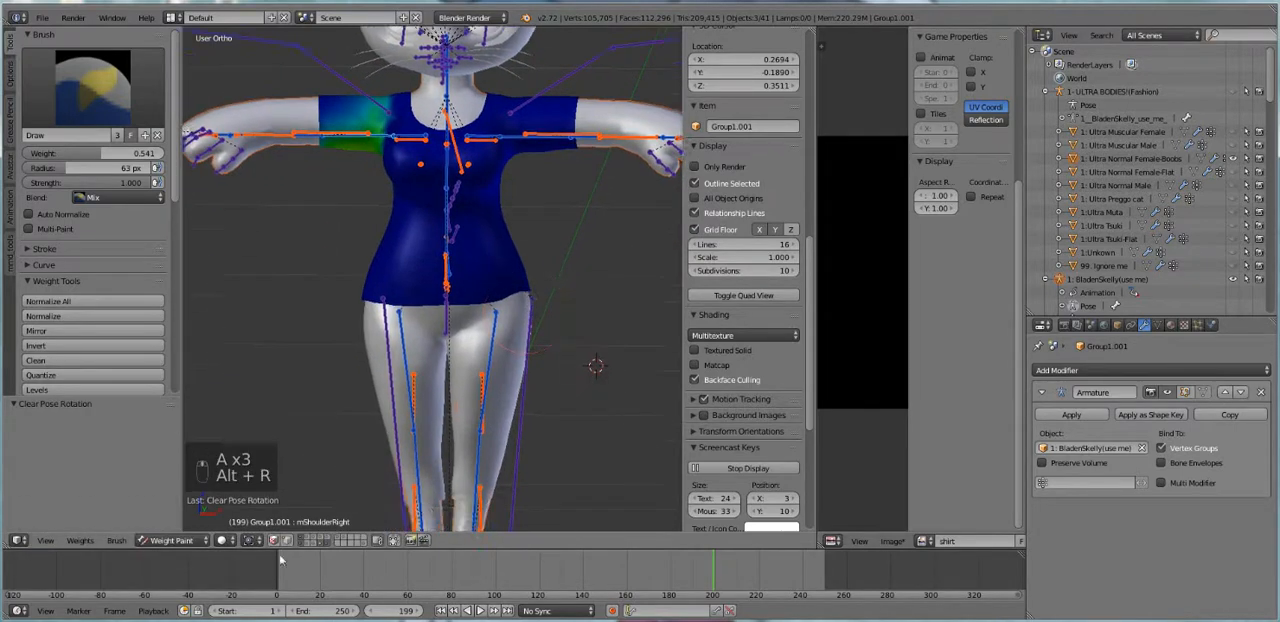
click(172, 540)
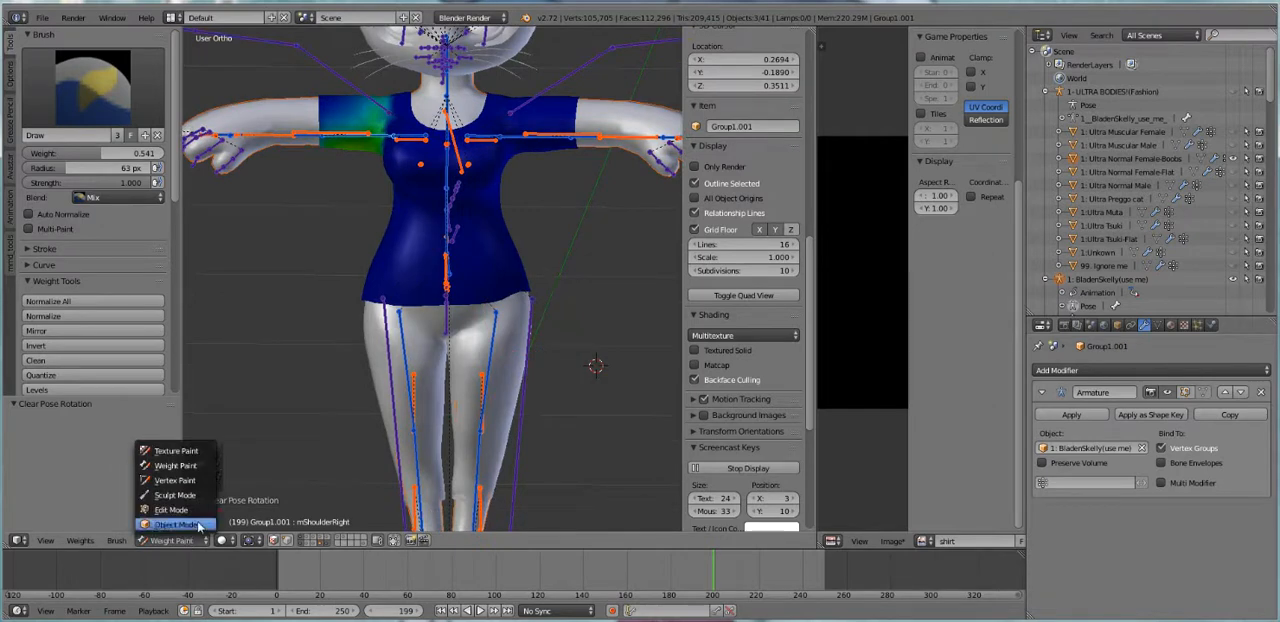
click(176, 524)
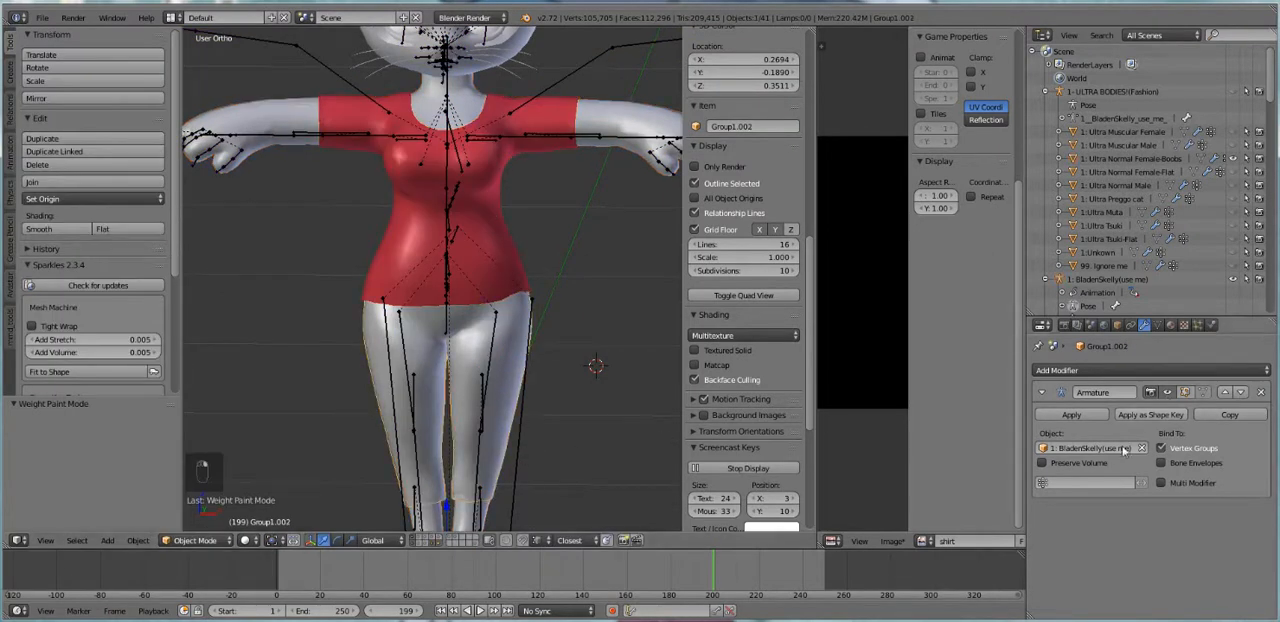
shift+middle_drag(498, 410, 512, 315)
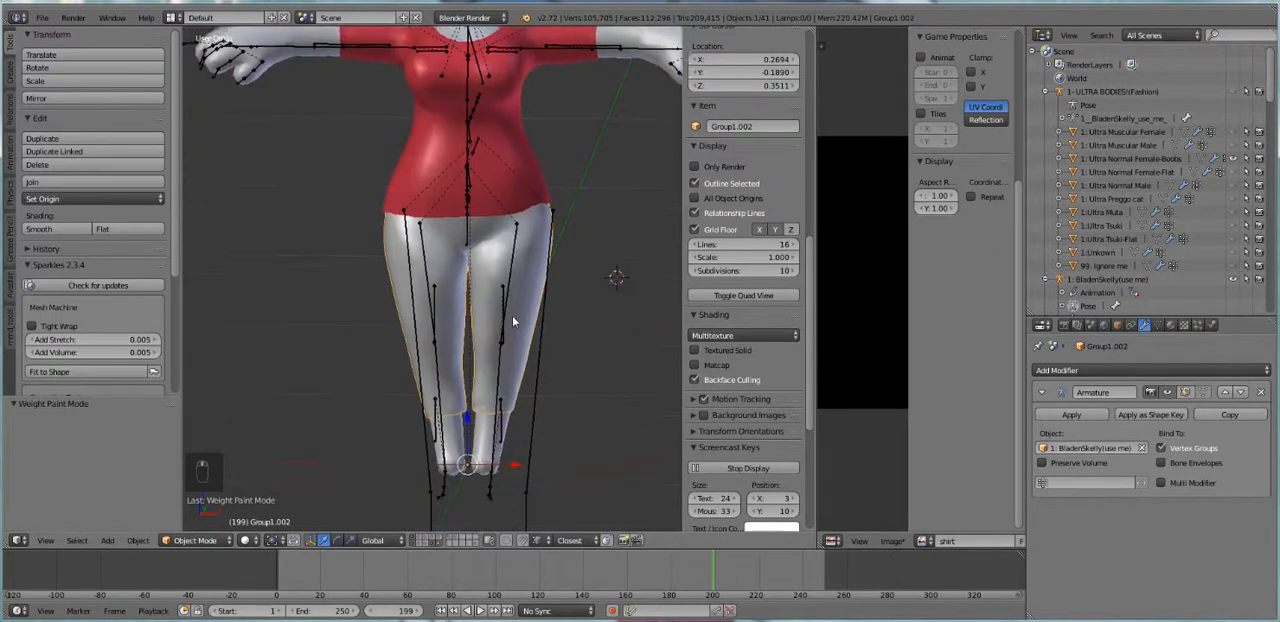
Select the 1: Ultra Normal Female-Boobs body and the pants, and transfer the body's weights to the pants in Weight Paint mode
key(a)
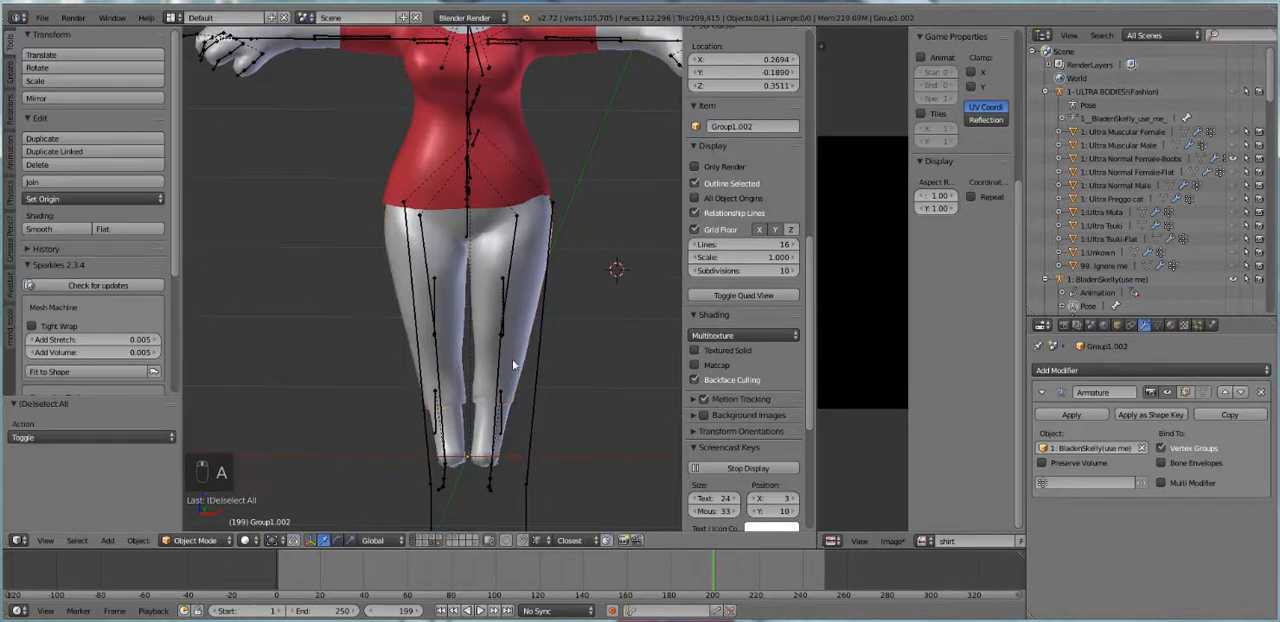
right_click(505, 447)
right_click(462, 455)
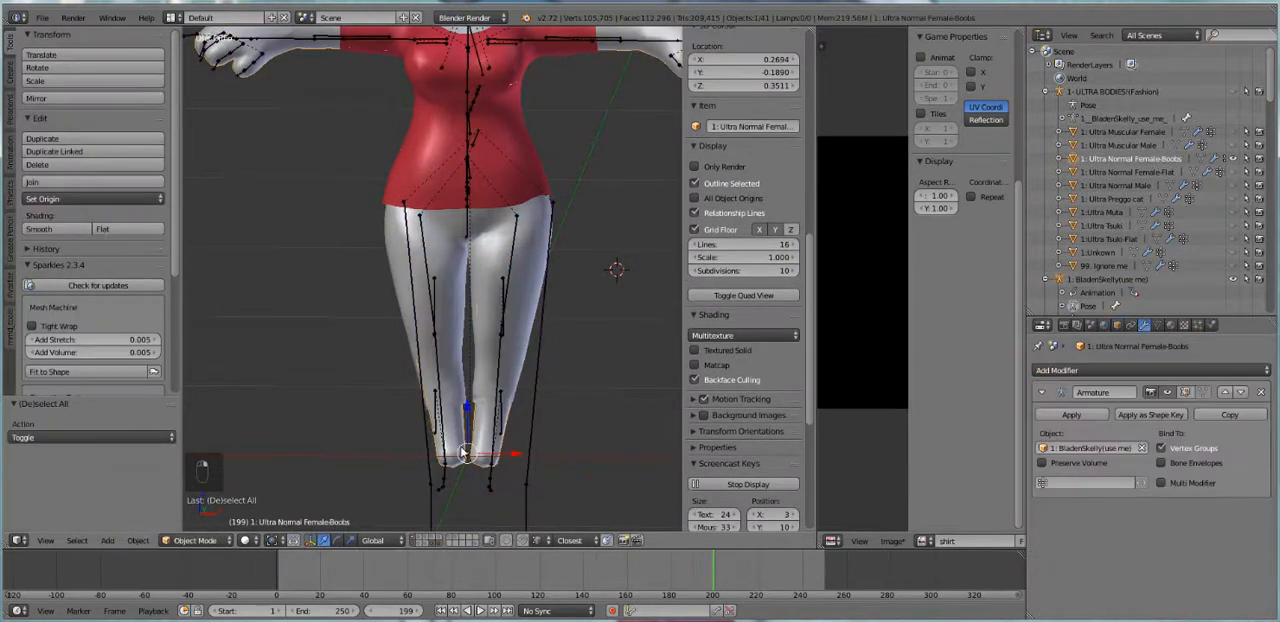
right_click(537, 234)
click(195, 540)
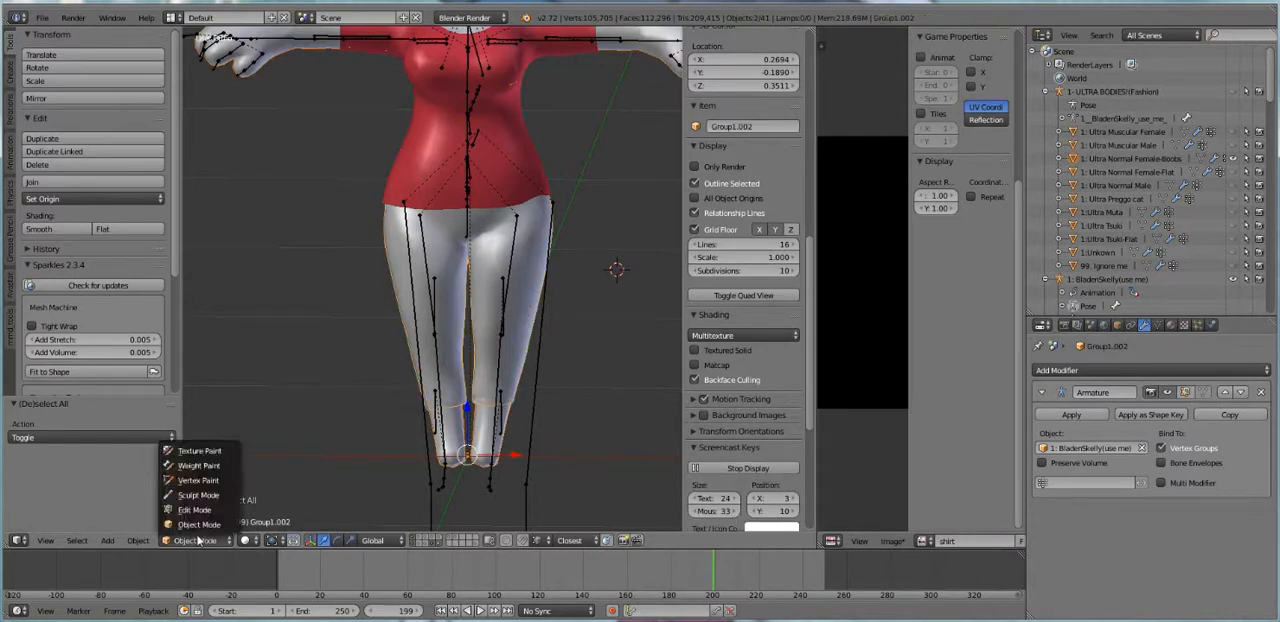
click(200, 465)
scroll(89, 338, down, 5)
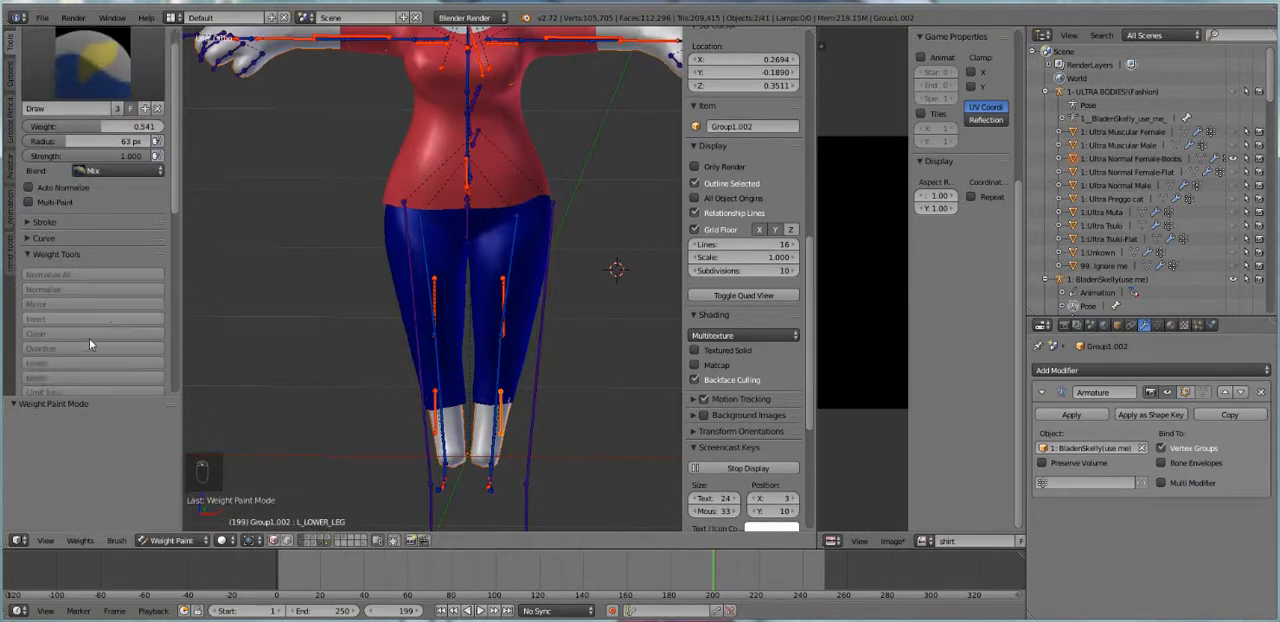
click(70, 358)
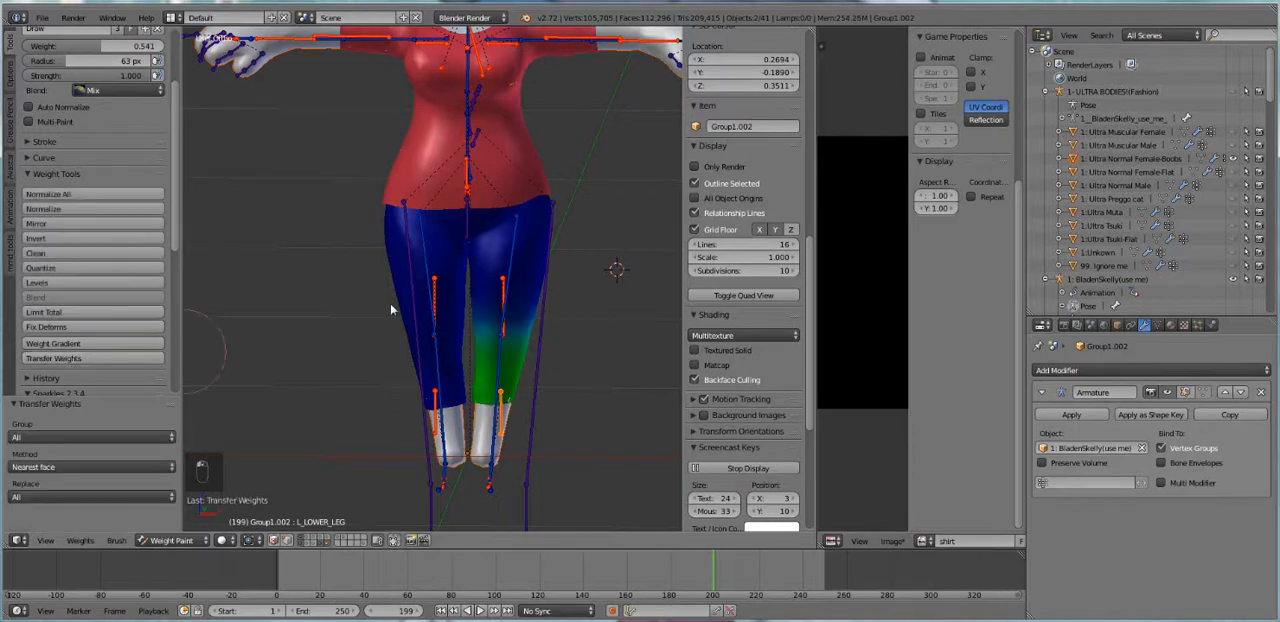
Rotate the mHipLeft bone by -44.418° and 8.001° to check how the pants deform at the crotch
right_click(515, 248)
key(r)
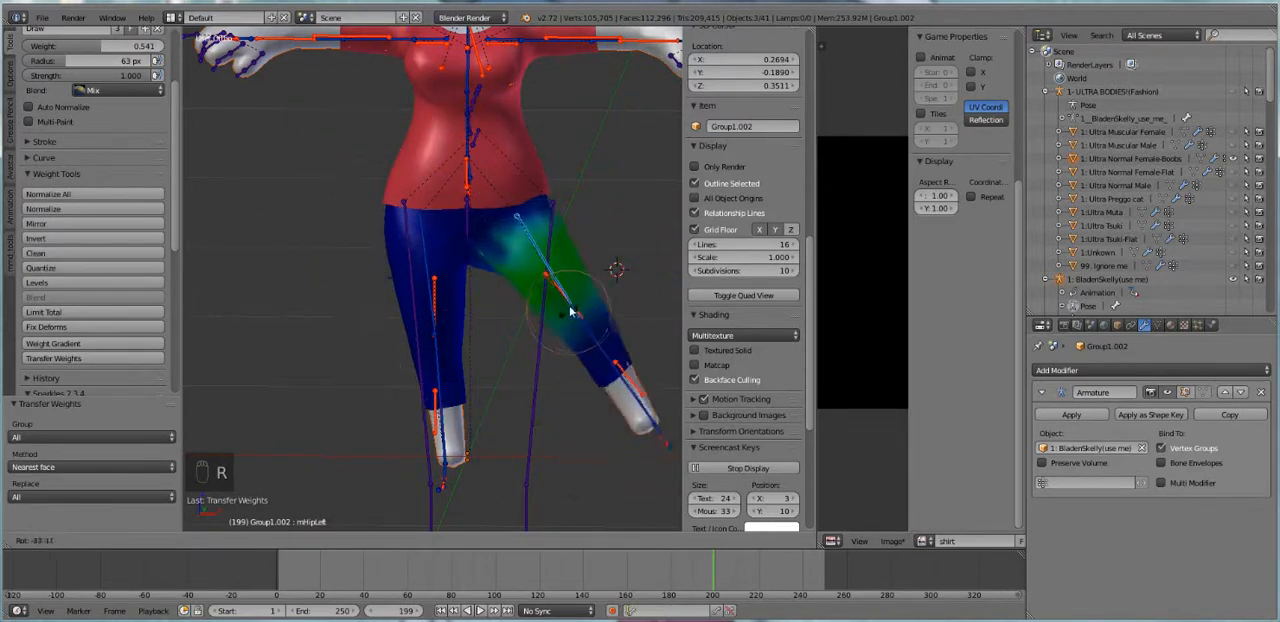
click(571, 300)
scroll(514, 308, up, 4)
middle_drag(517, 271, 515, 297)
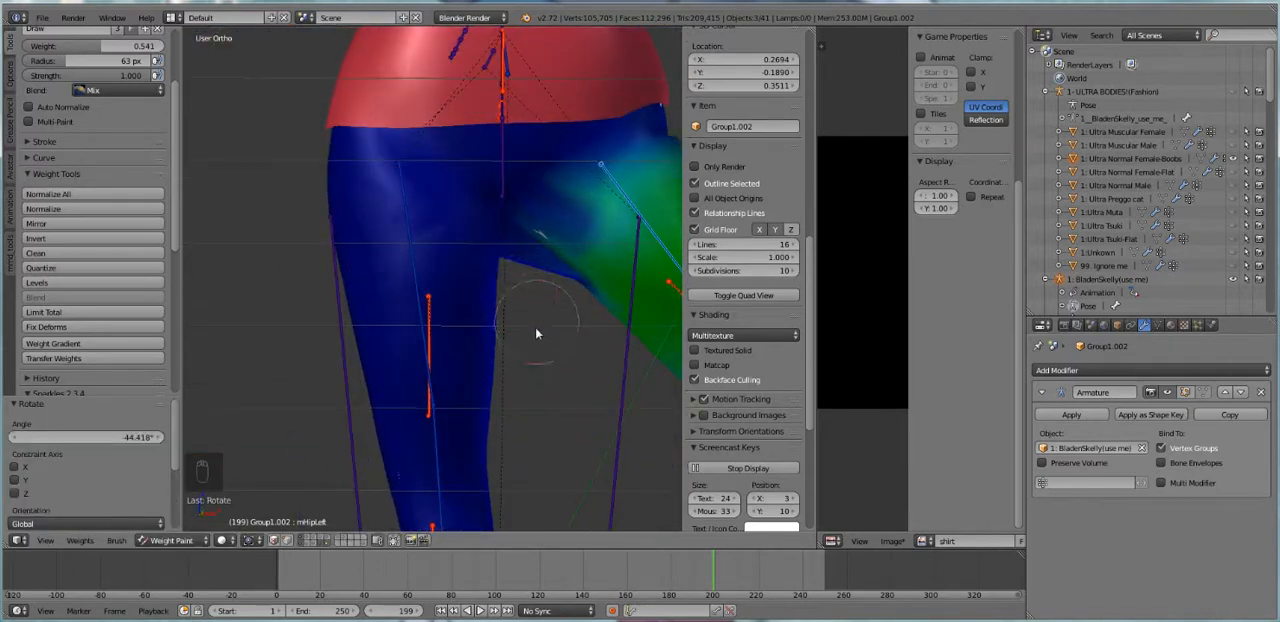
middle_drag(535, 334, 477, 277)
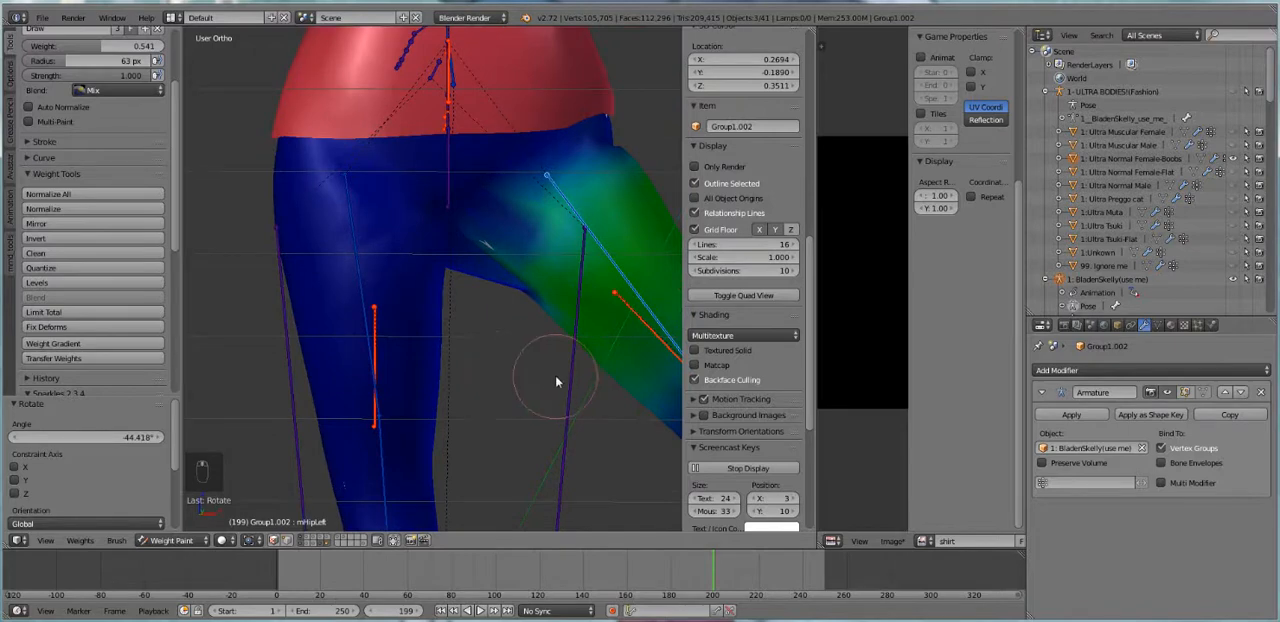
shift+middle_drag(557, 381, 529, 375)
key(r)
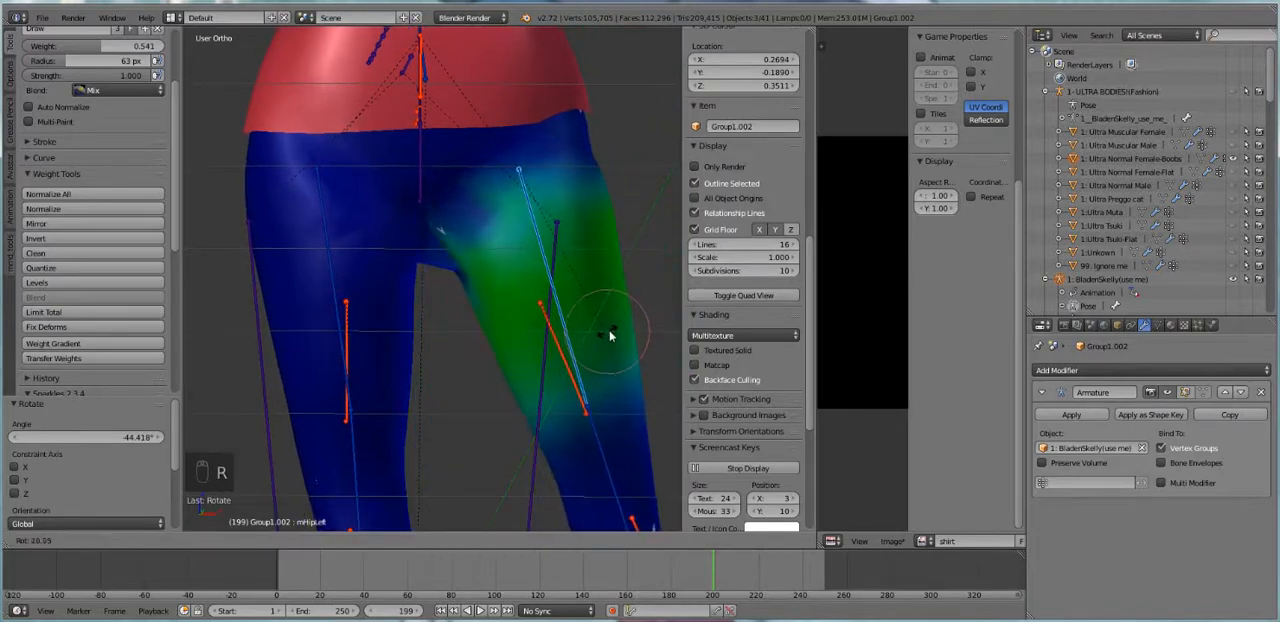
click(574, 236)
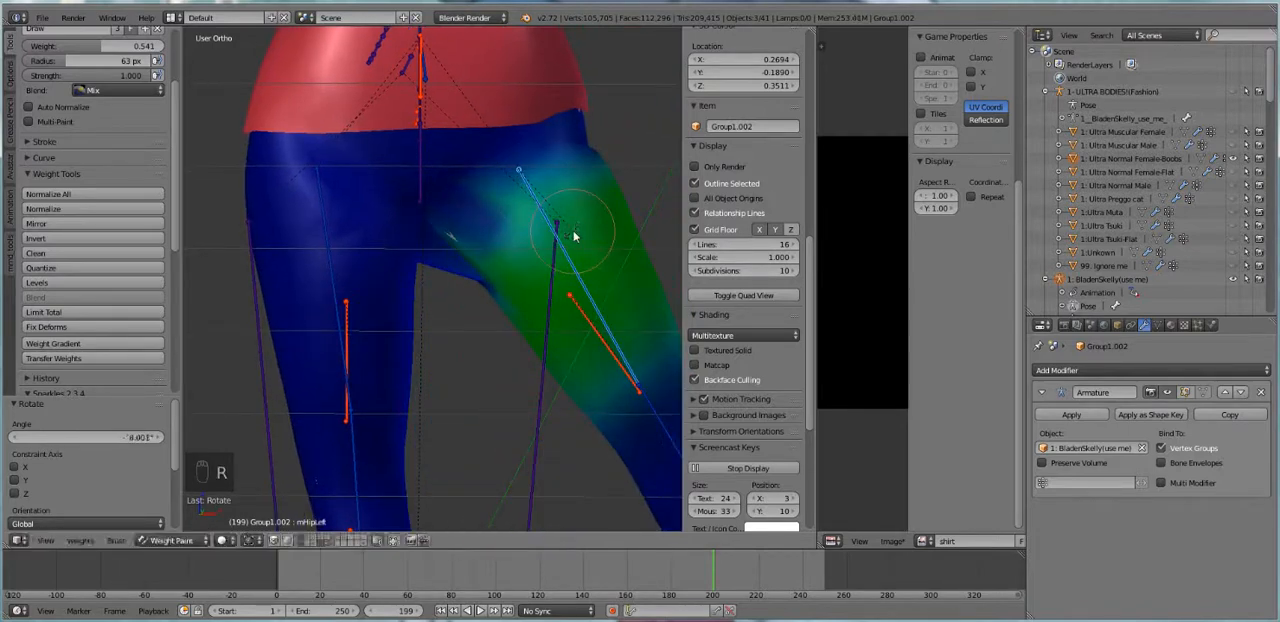
Select the L_UPPER_LEG bone's weights and set the brush weight to 0.000
right_click(600, 340)
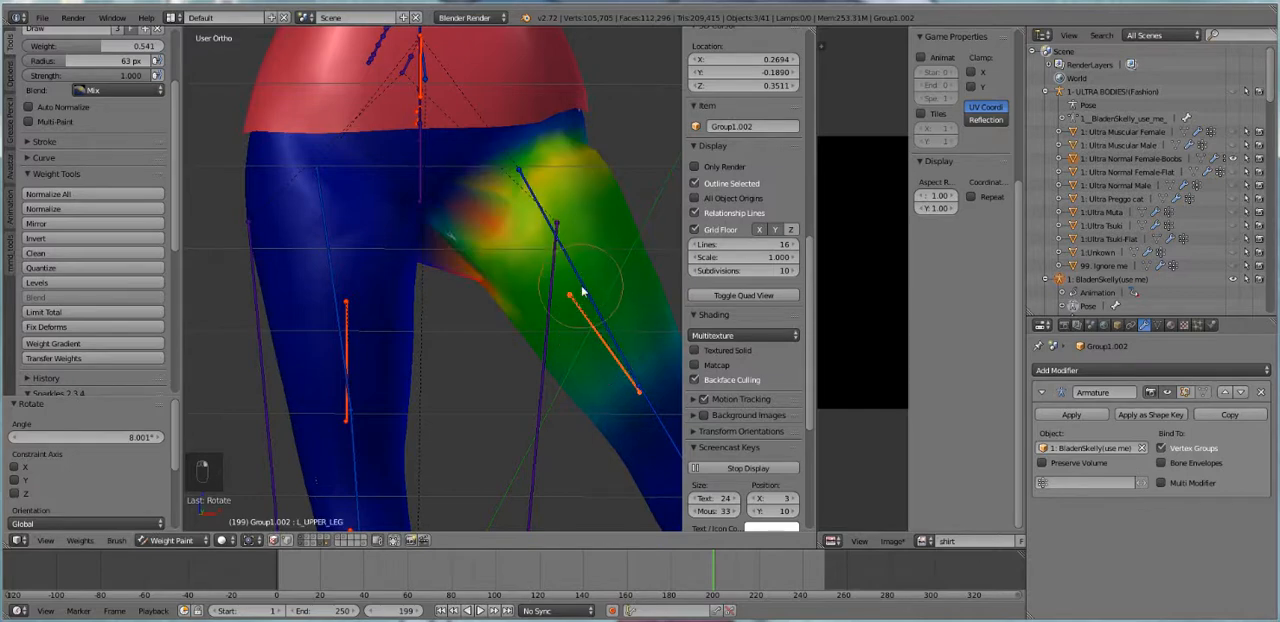
right_click(583, 291)
right_click(595, 322)
scroll(83, 81, up, 2)
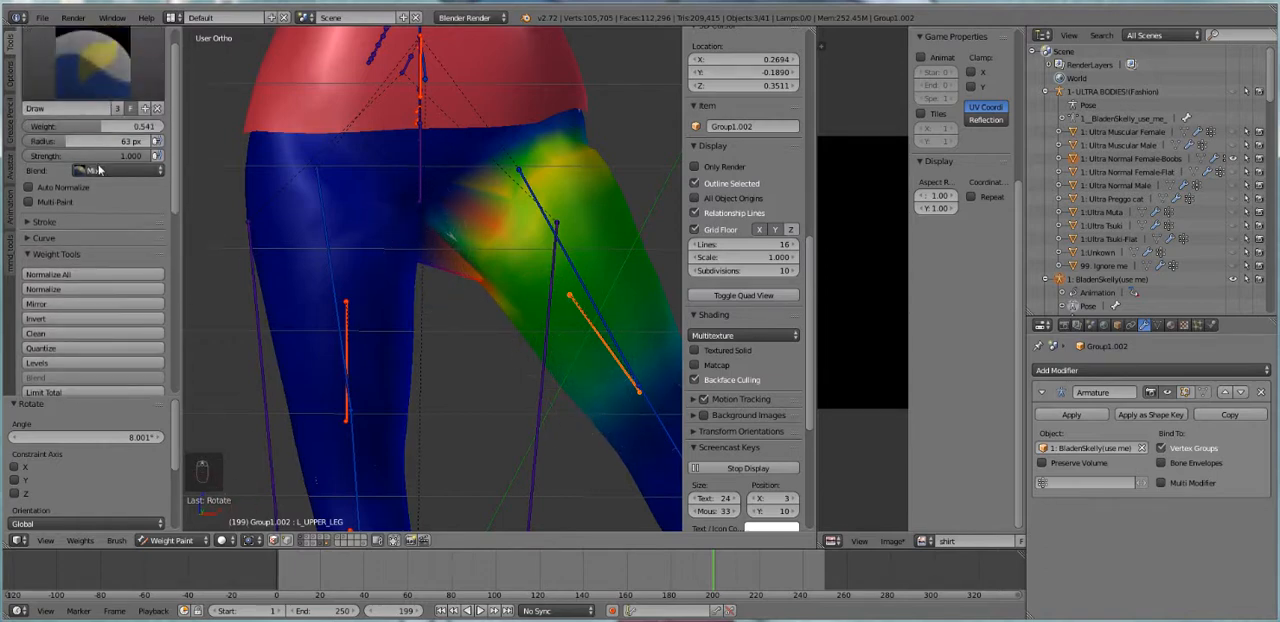
drag(91, 127, 23, 128)
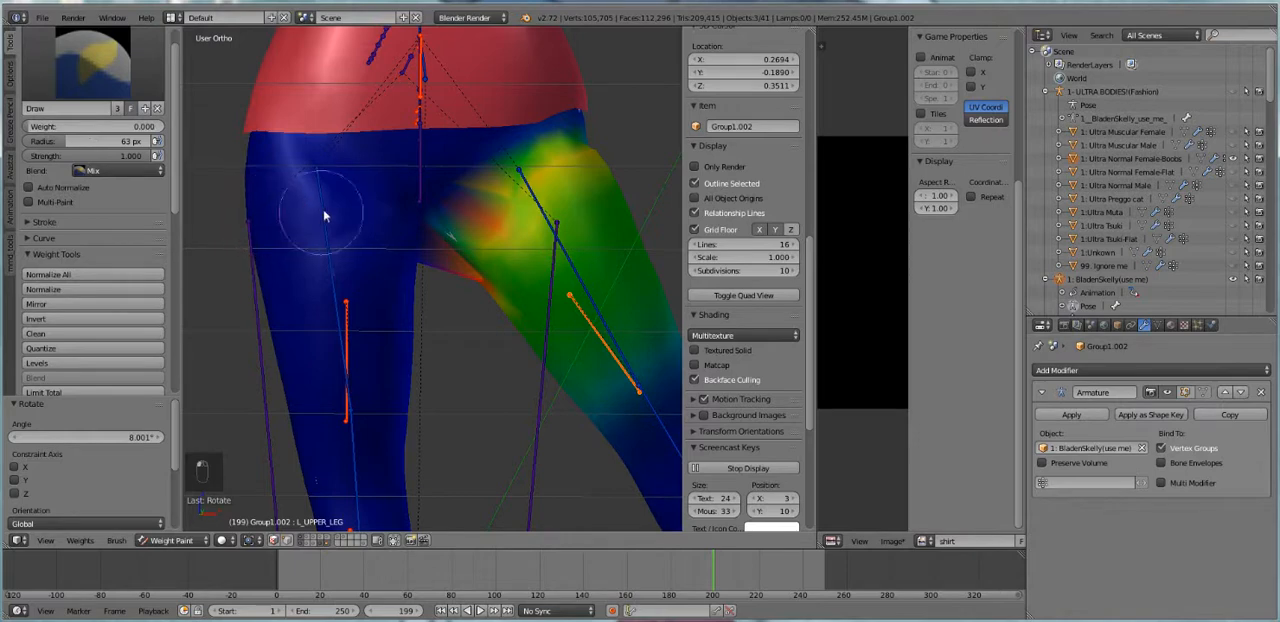
Try to erase the L_UPPER_LEG weights around the crotch, and undo the strokes
mouse_move(438, 275)
mouse_down()
mouse_move(426, 245)
mouse_move(429, 261)
mouse_move(509, 306)
mouse_move(417, 257)
mouse_move(437, 231)
mouse_up()
key(ctrl+z)
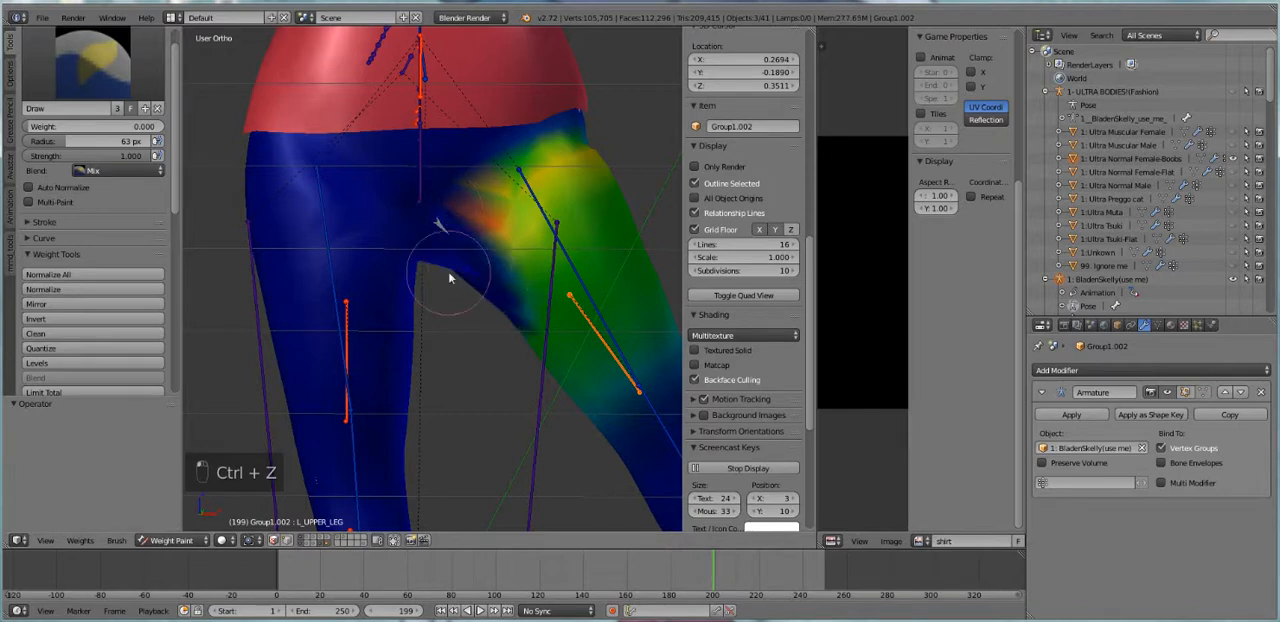
key(ctrl+z)
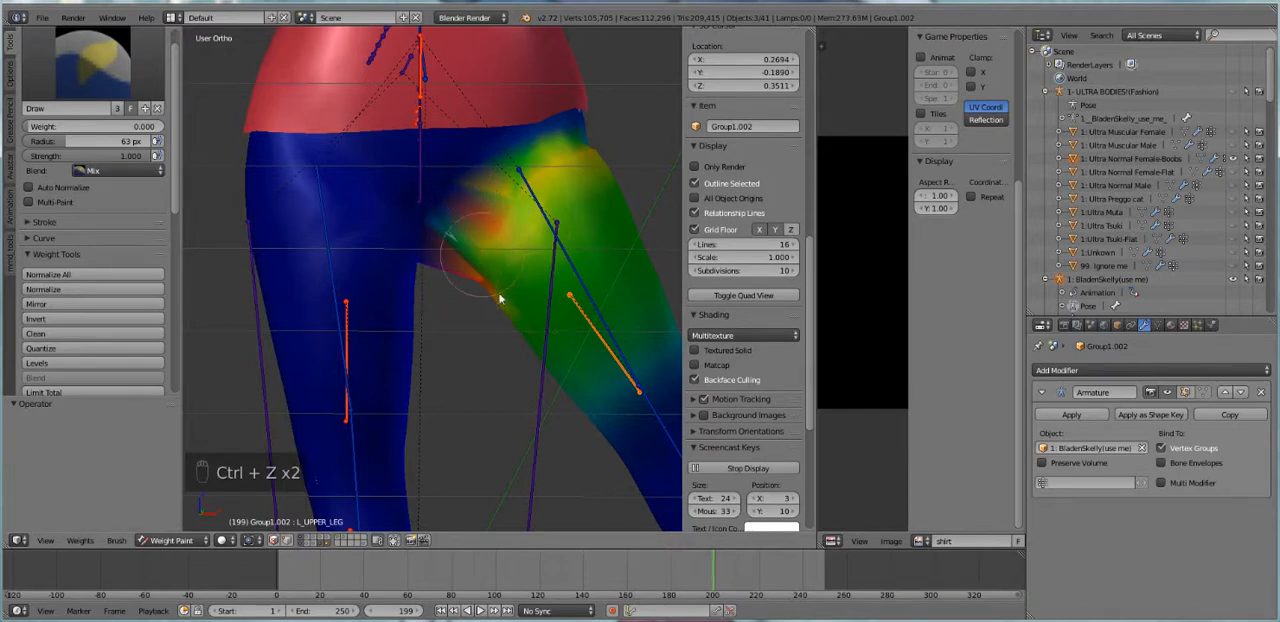
Enable face selection masking for painting the pants
click(273, 540)
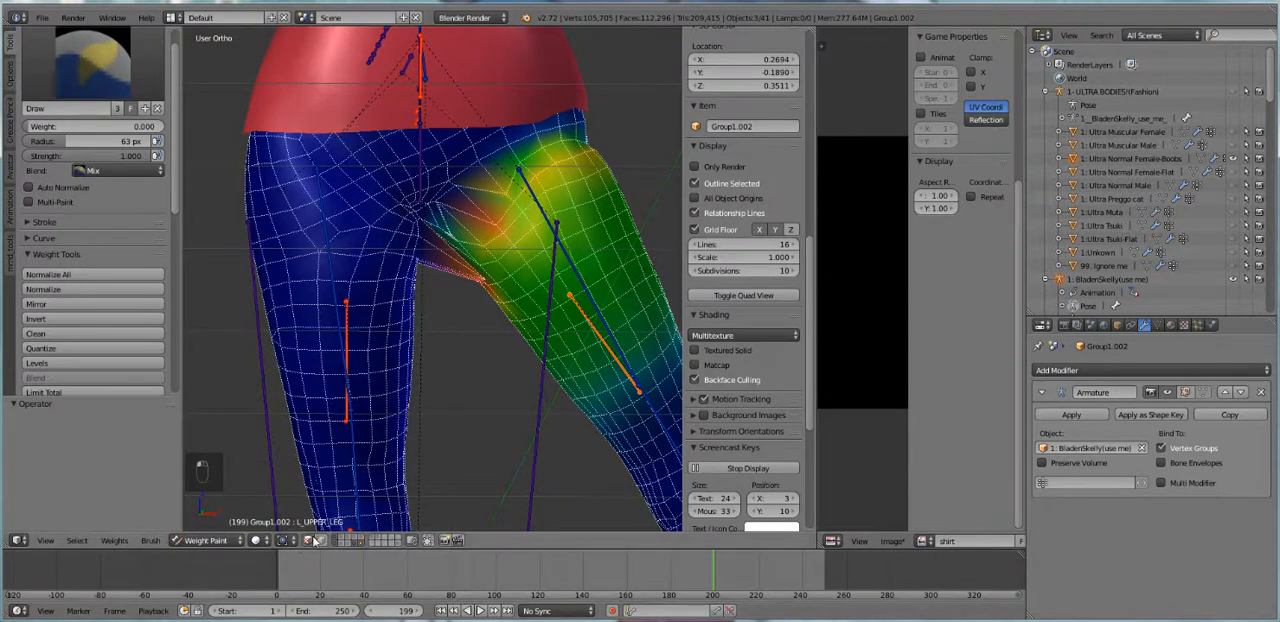
click(310, 540)
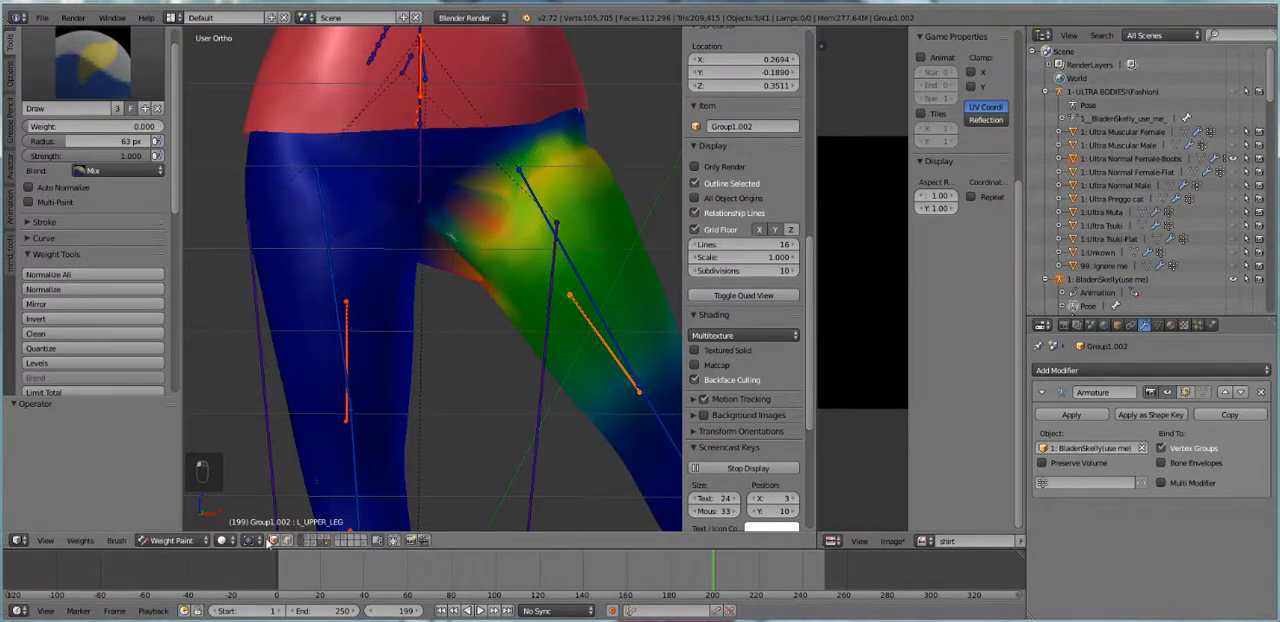
click(273, 540)
Hide the stretched faces at the crotch to inspect the mesh behind them, and reveal all hidden faces
right_click(444, 258)
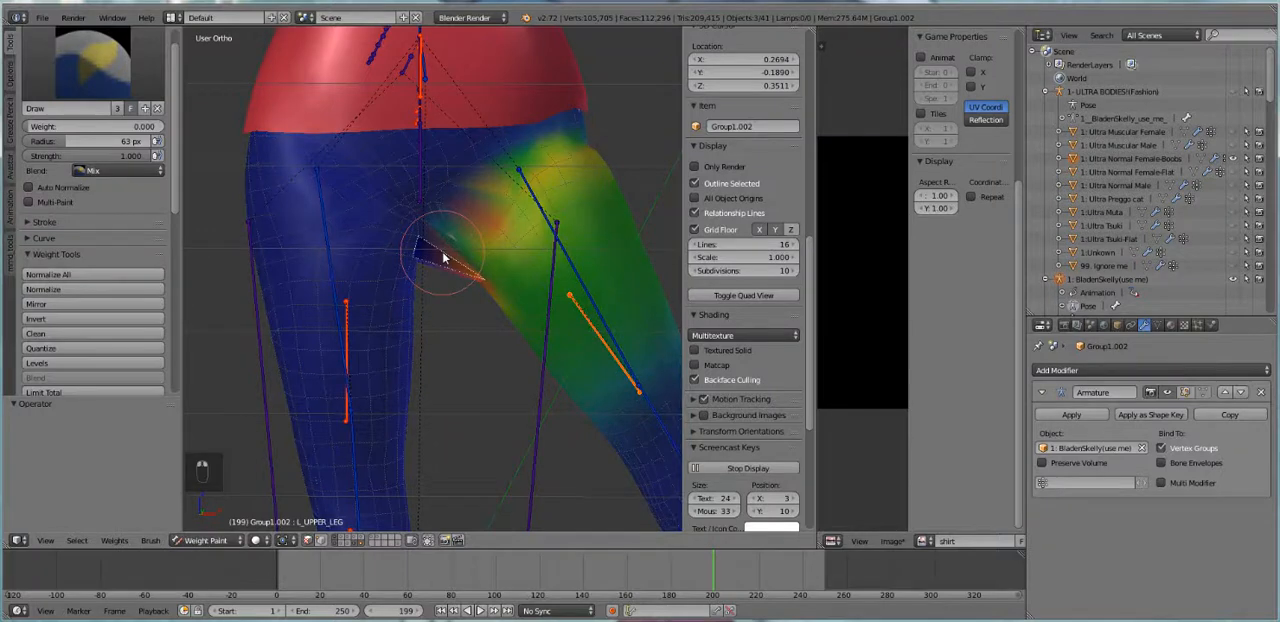
key(h)
right_click(466, 281)
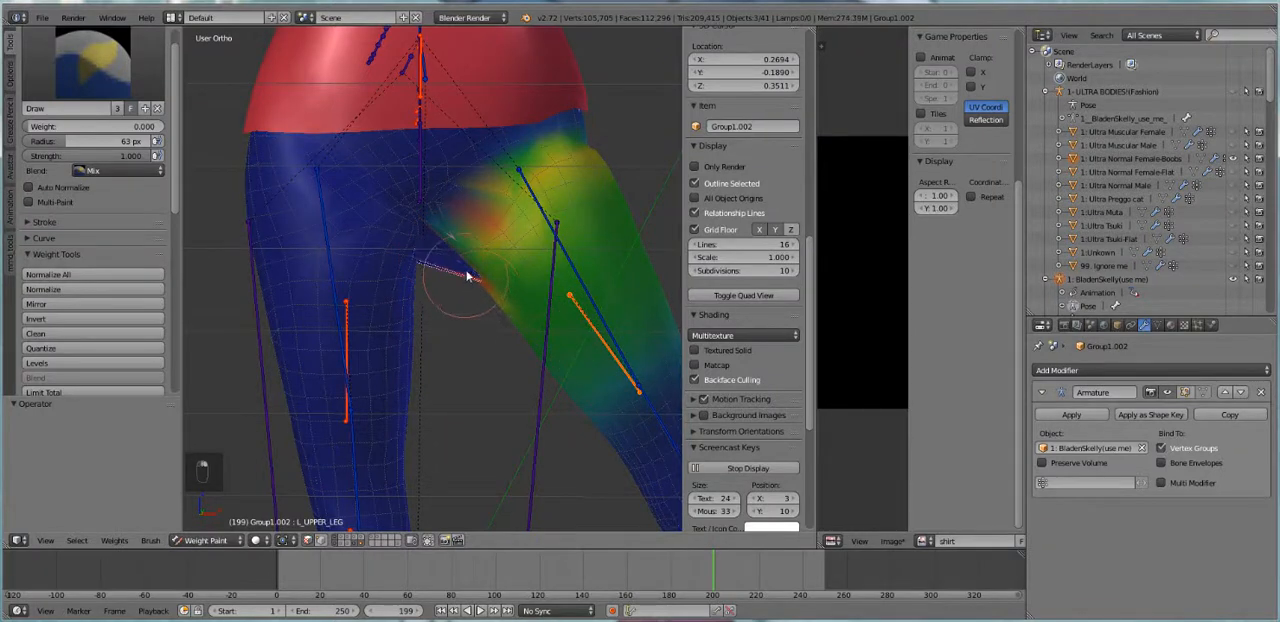
key(h)
middle_drag(467, 276, 508, 222)
scroll(574, 329, up, 1)
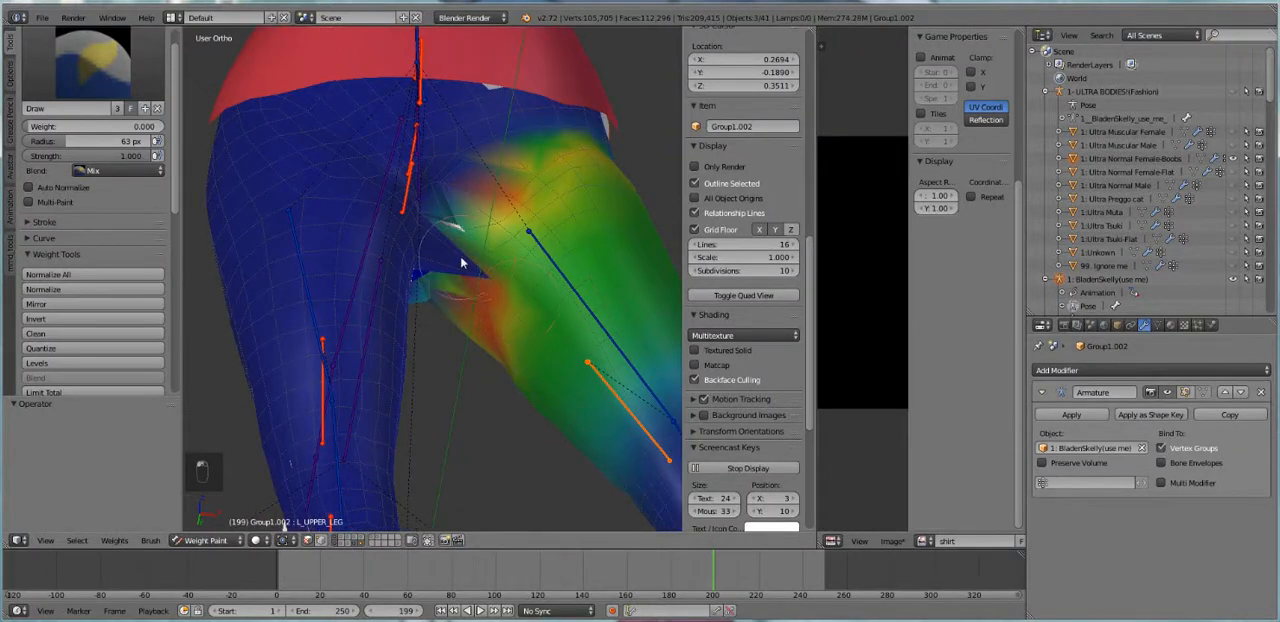
key(alt+h)
middle_drag(503, 268, 470, 250)
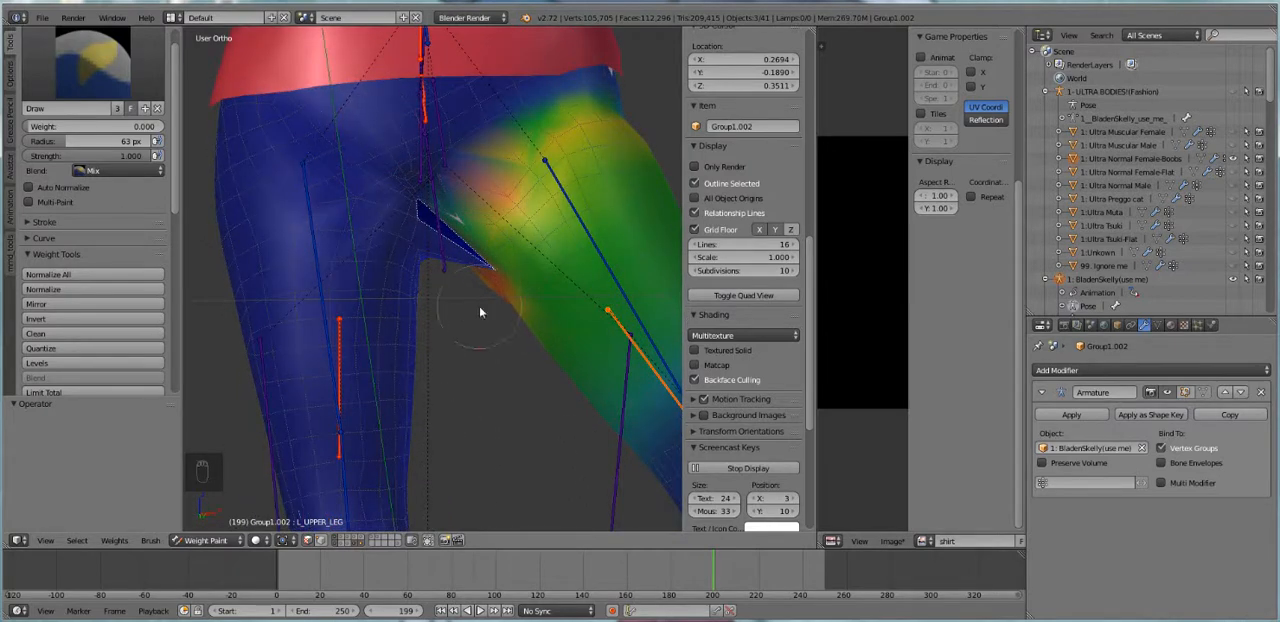
Activate the mHipLeft bone, mask painting to the stretched crotch face and paint its weight to 0
right_click(597, 253)
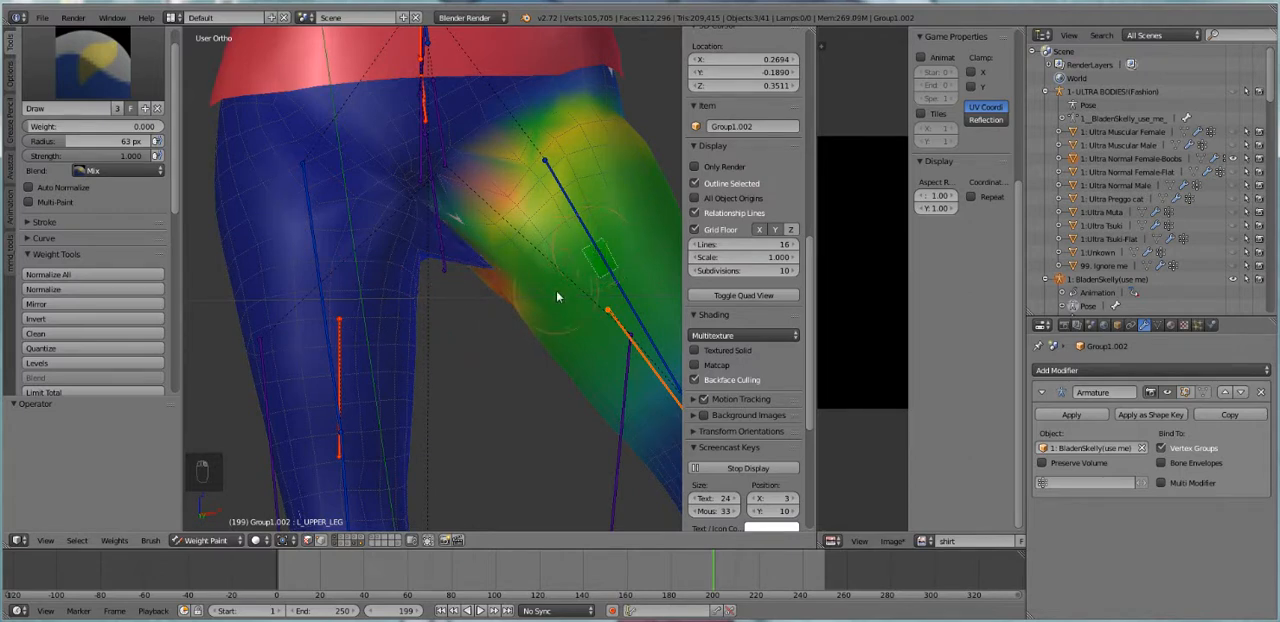
key(m)
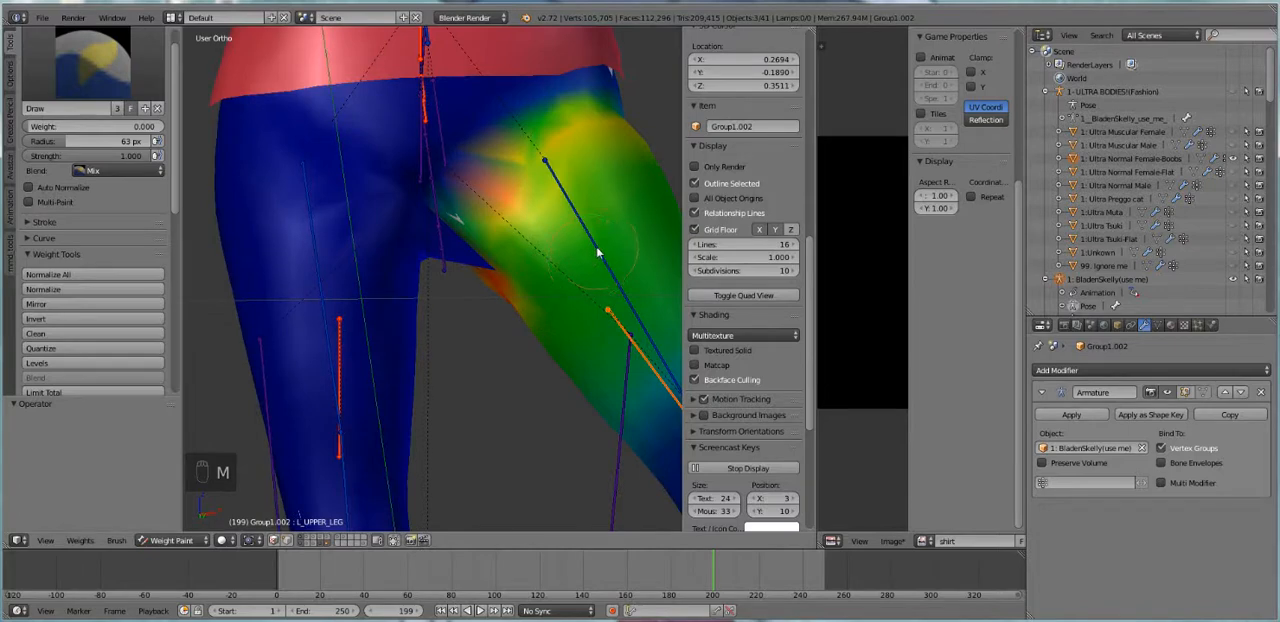
right_click(597, 253)
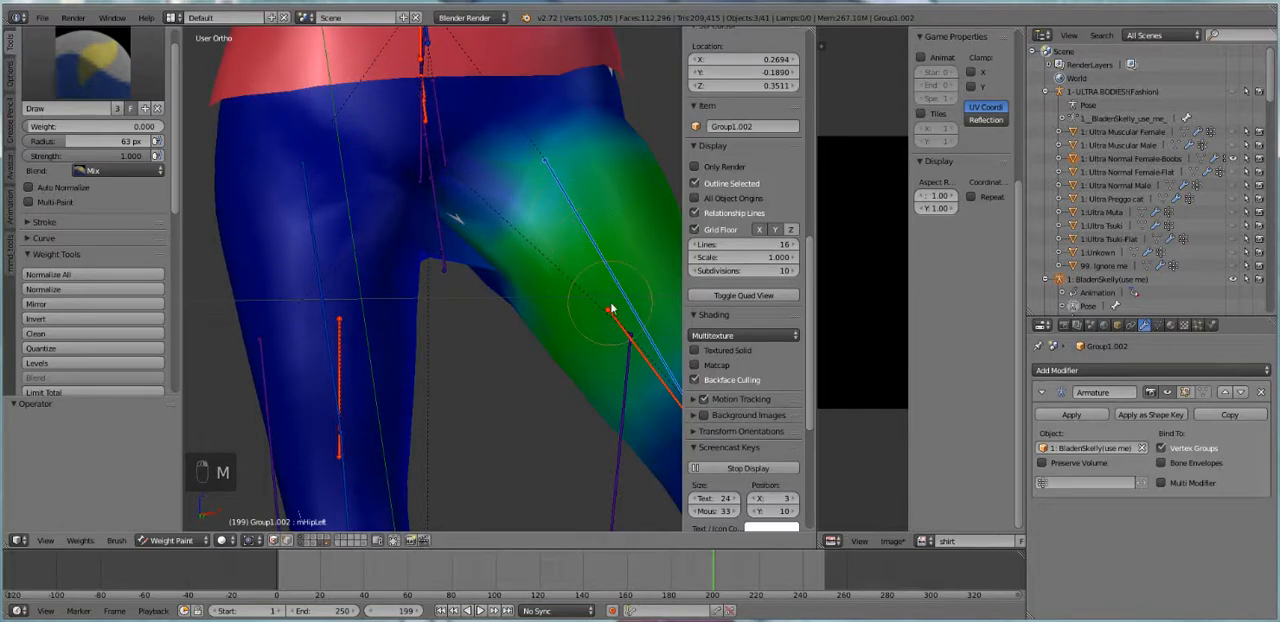
middle_drag(610, 309, 622, 287)
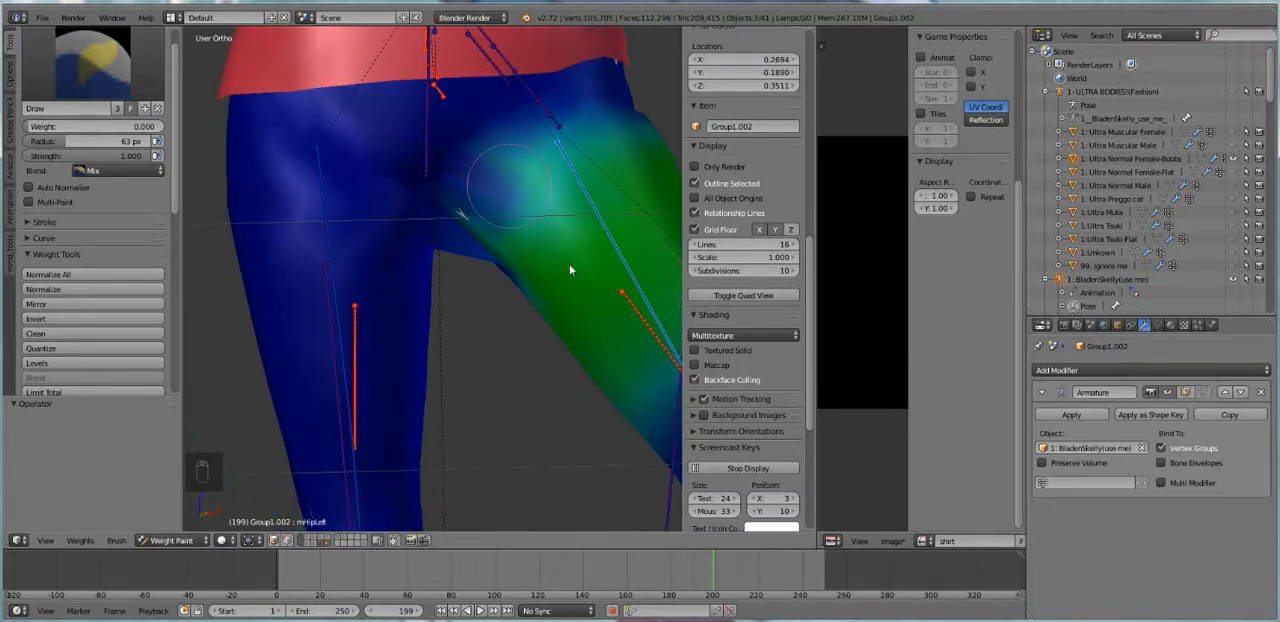
key(m)
right_click(460, 247)
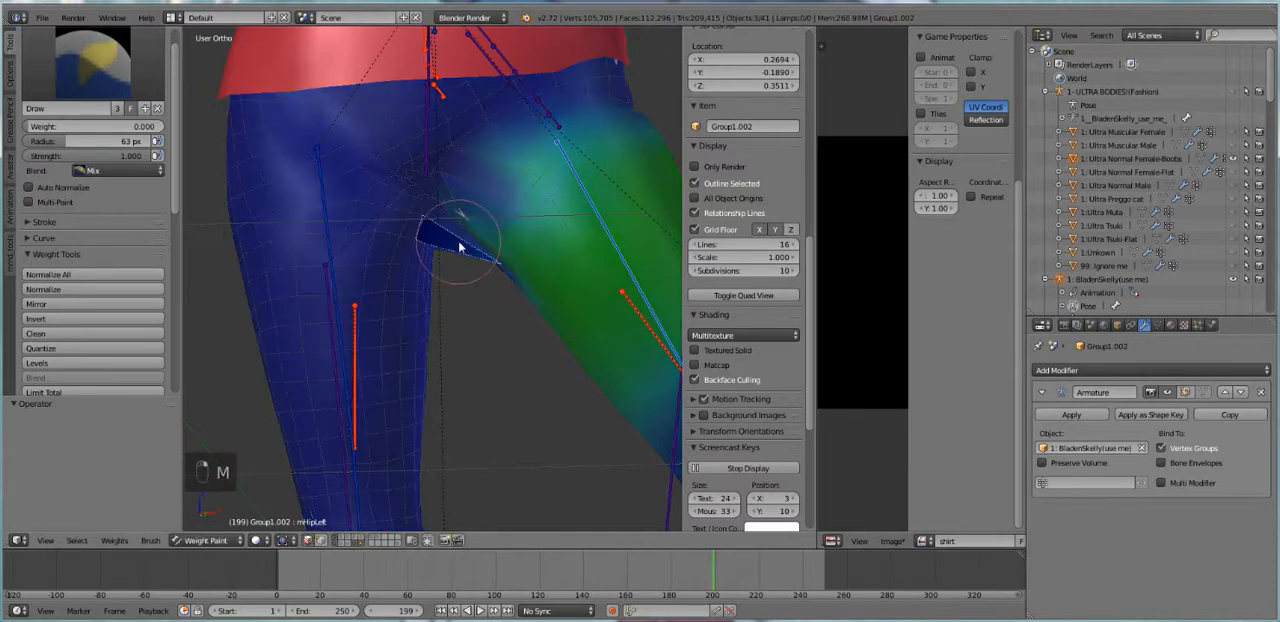
mouse_move(434, 231)
mouse_down()
mouse_move(583, 304)
mouse_move(423, 215)
mouse_move(511, 259)
mouse_move(456, 239)
mouse_move(446, 220)
mouse_move(457, 217)
mouse_move(434, 217)
mouse_move(553, 277)
mouse_up()
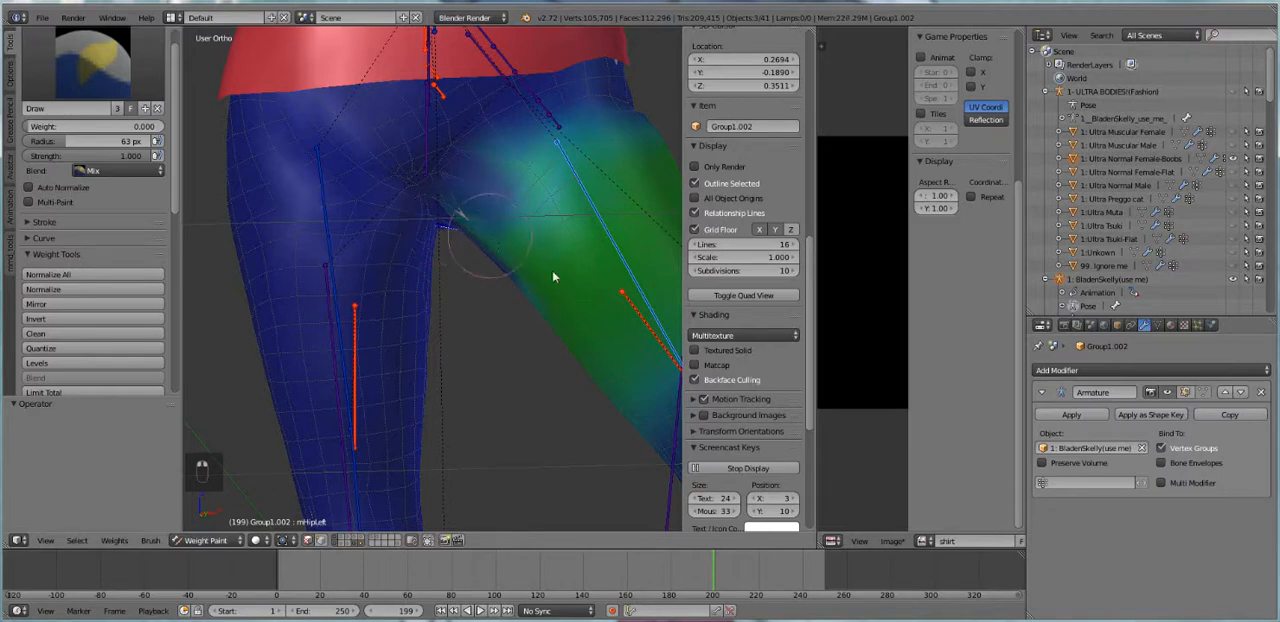
Switch to the L_UPPER_LEG bone and paint its weight to 0 on the masked crotch face
key(m)
right_click(641, 317)
key(m)
mouse_move(457, 229)
mouse_down()
mouse_move(443, 238)
mouse_move(436, 226)
mouse_up()
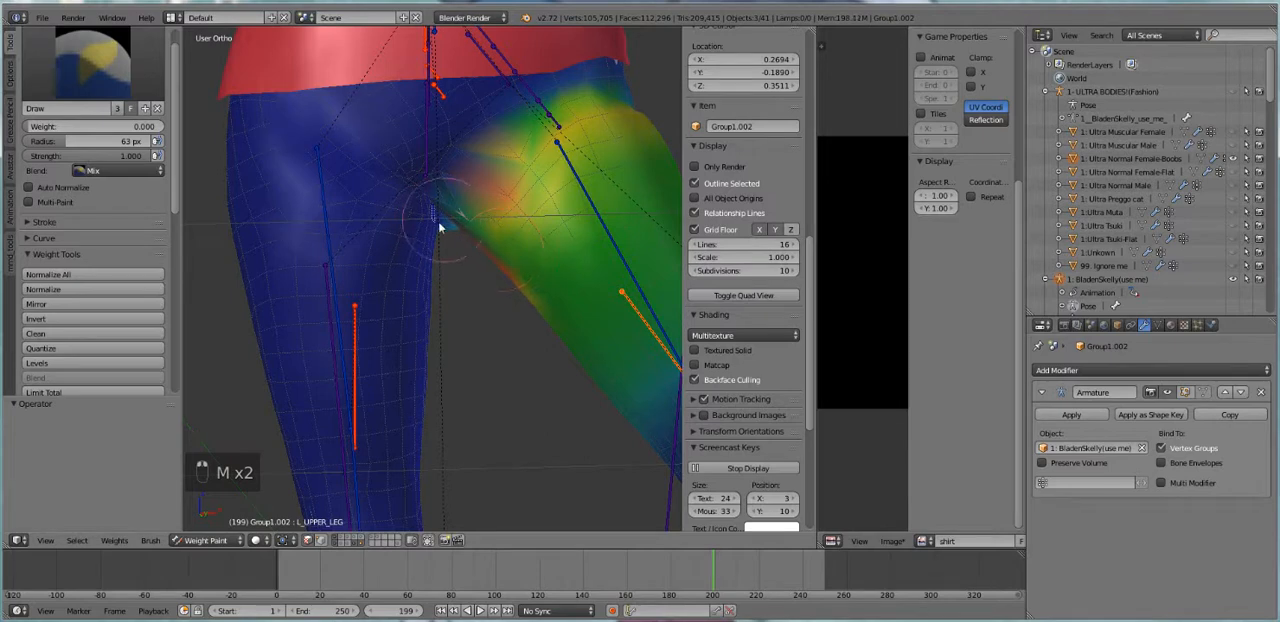
mouse_move(474, 248)
middle_down()
mouse_move(498, 203)
mouse_move(466, 240)
mouse_move(446, 223)
middle_up()
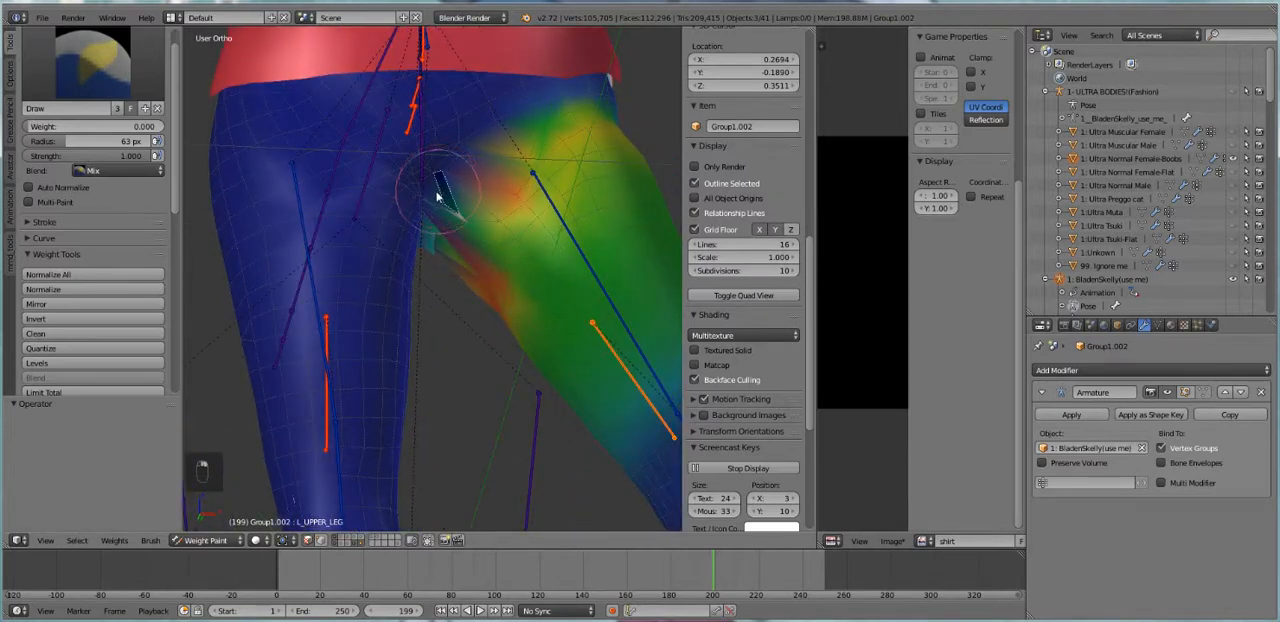
click(438, 194)
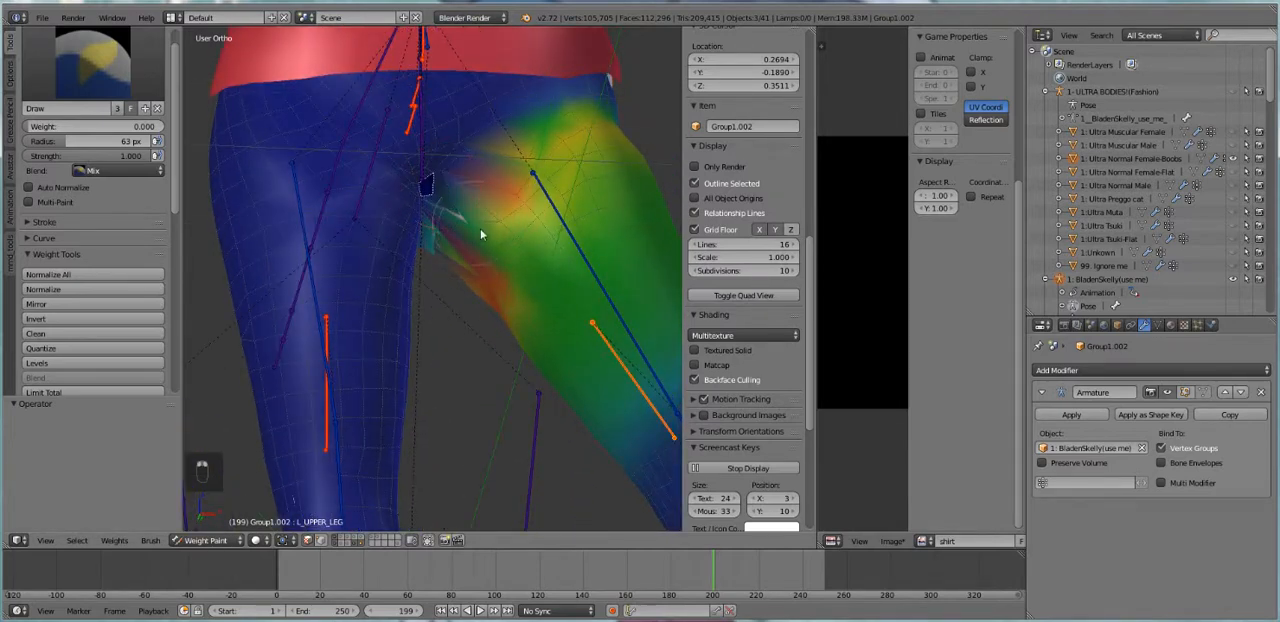
click(429, 228)
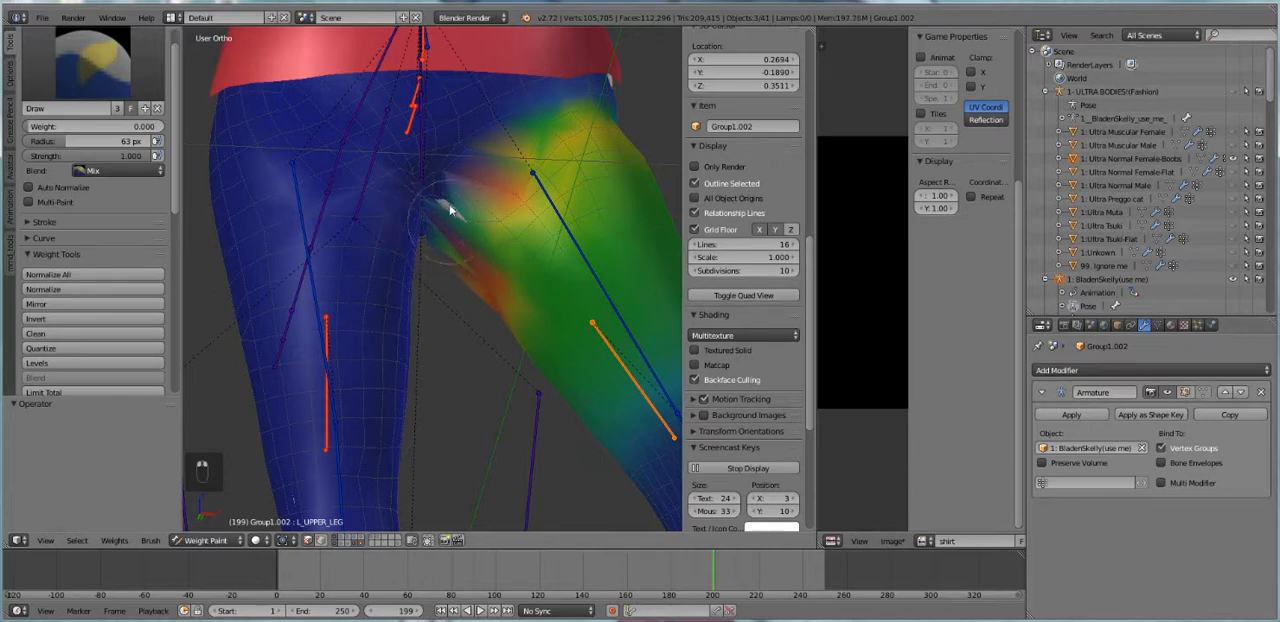
middle_drag(449, 205, 430, 229)
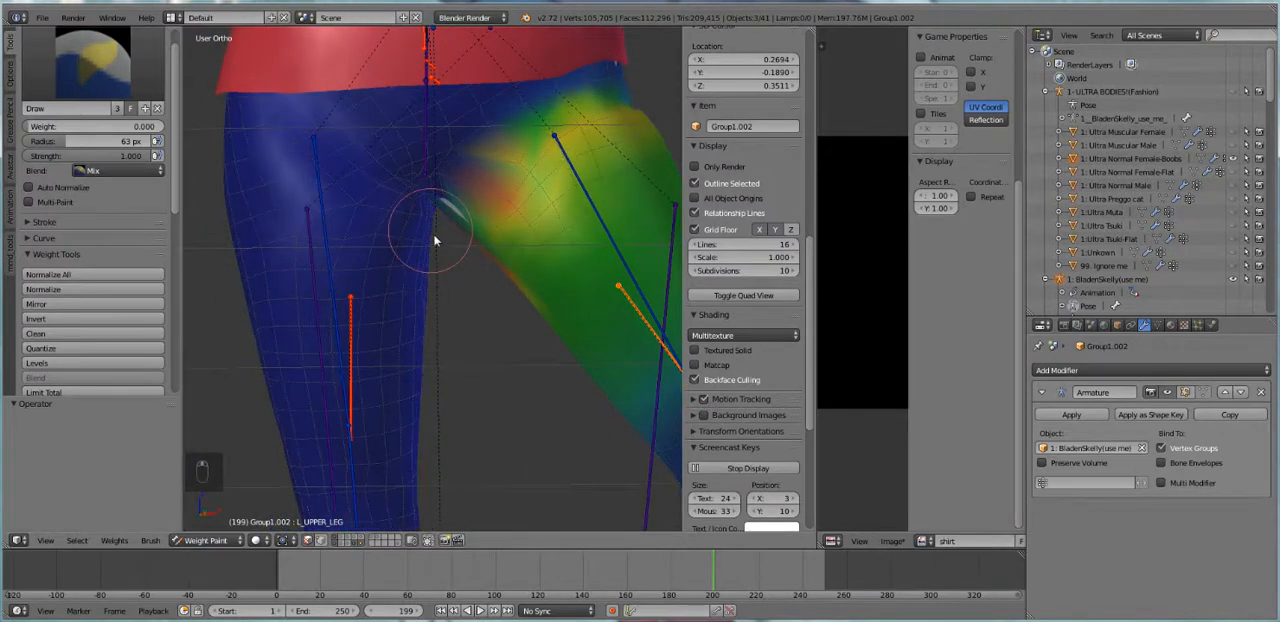
Deselect the masked faces, leave weight painting and rotate the mHipRight bone about 47 degrees to swing its leg outward
key(a)
click(205, 540)
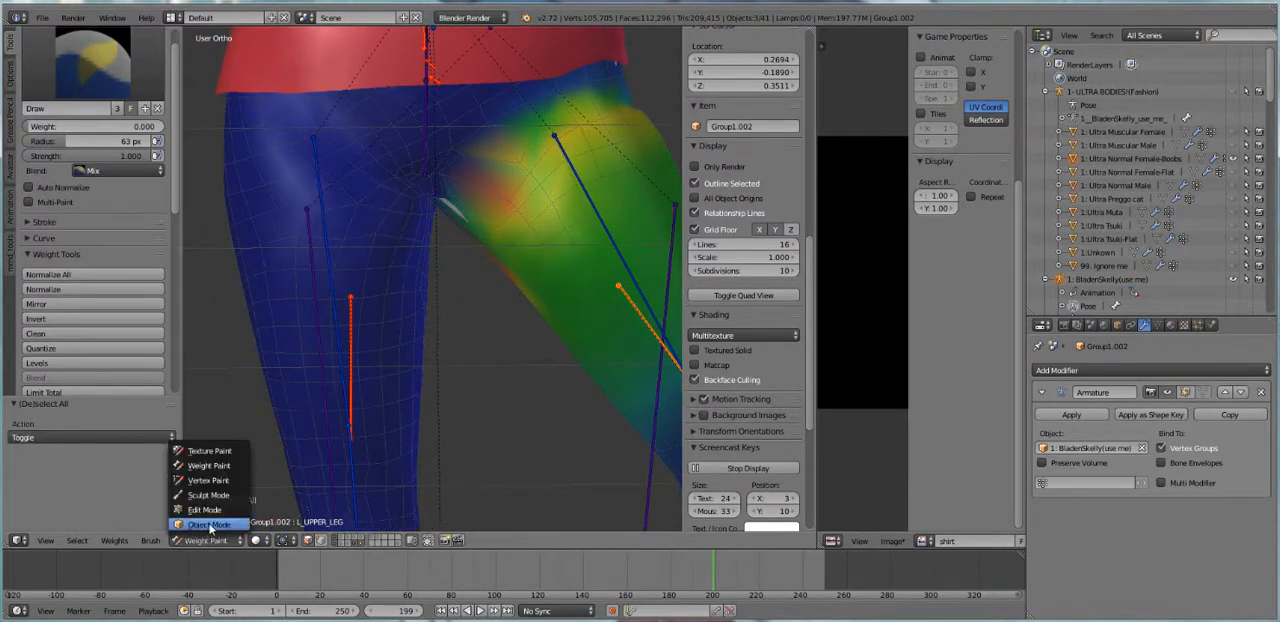
click(215, 450)
right_click(322, 211)
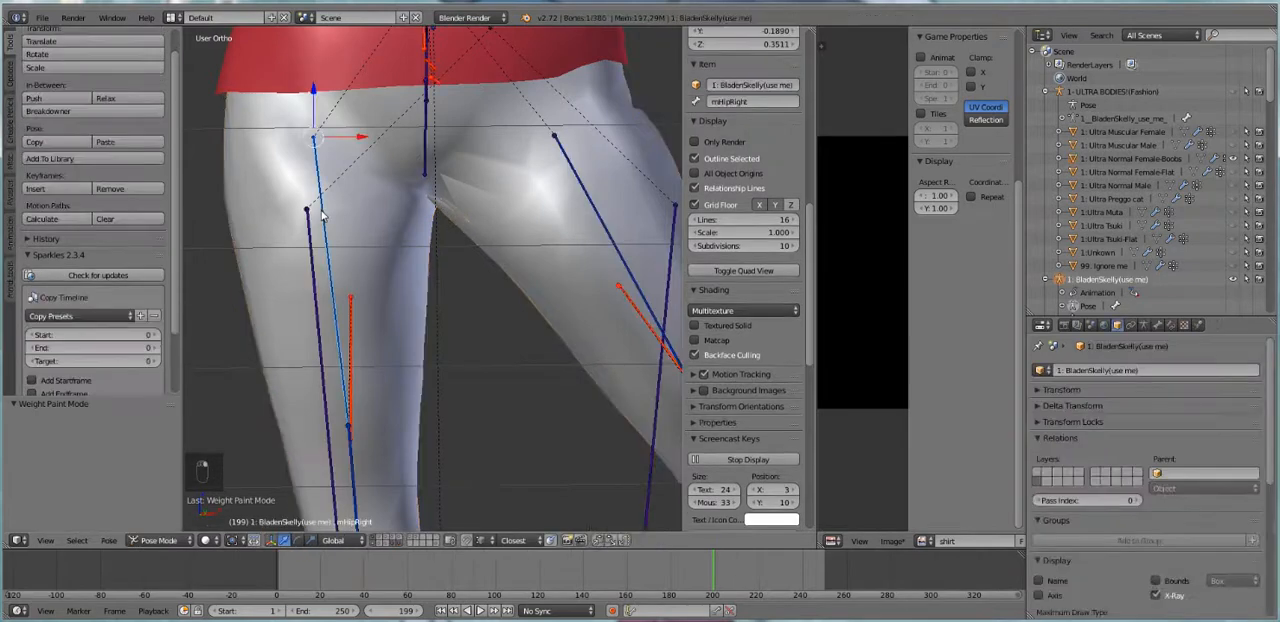
key(r)
click(220, 245)
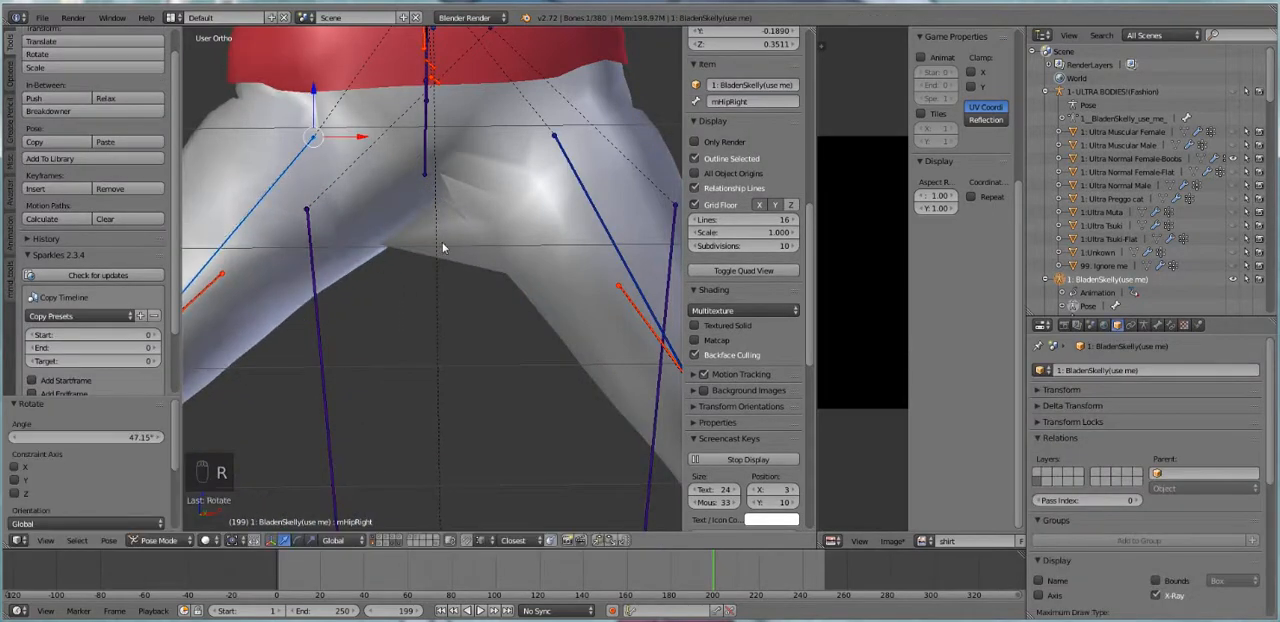
Return the pants to weight painting and paint the mHipRight bone's weight to 0 around the crotch
key(Tab)
key(Tab)
right_click(379, 194)
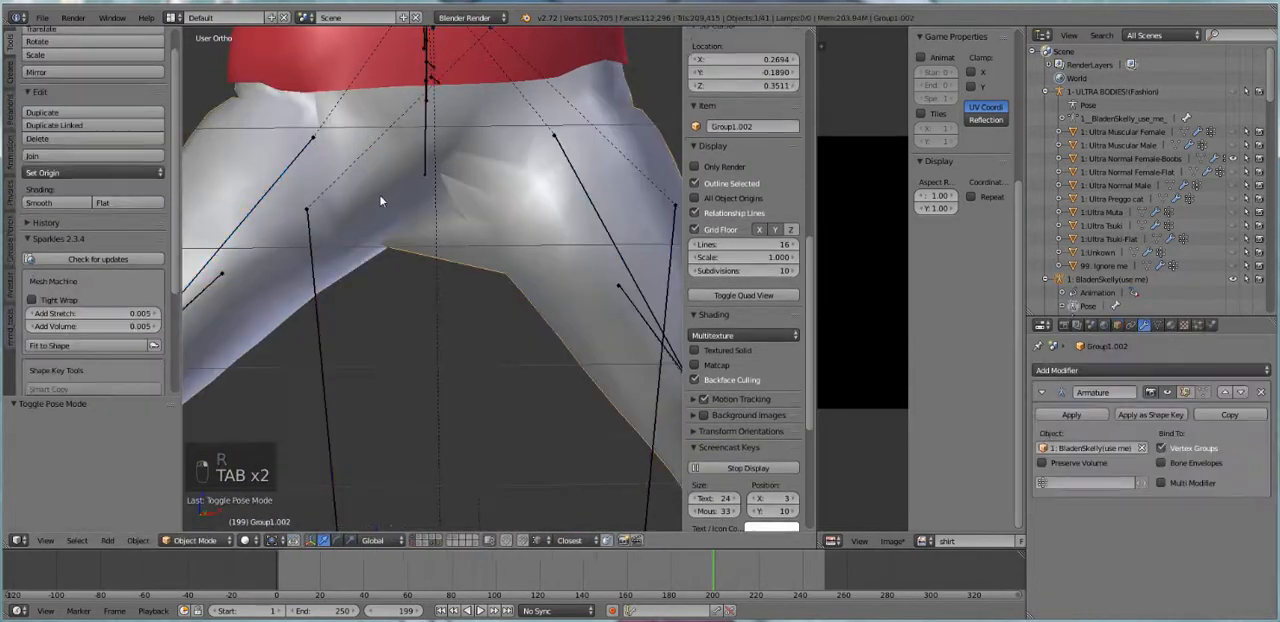
click(192, 541)
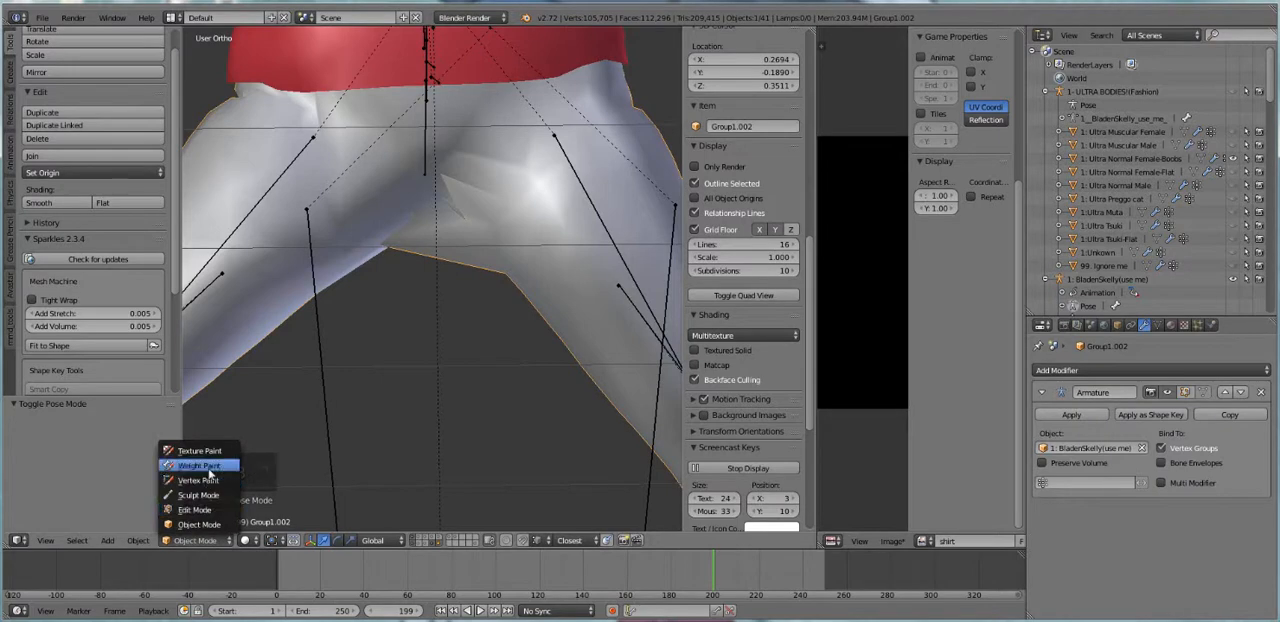
click(210, 470)
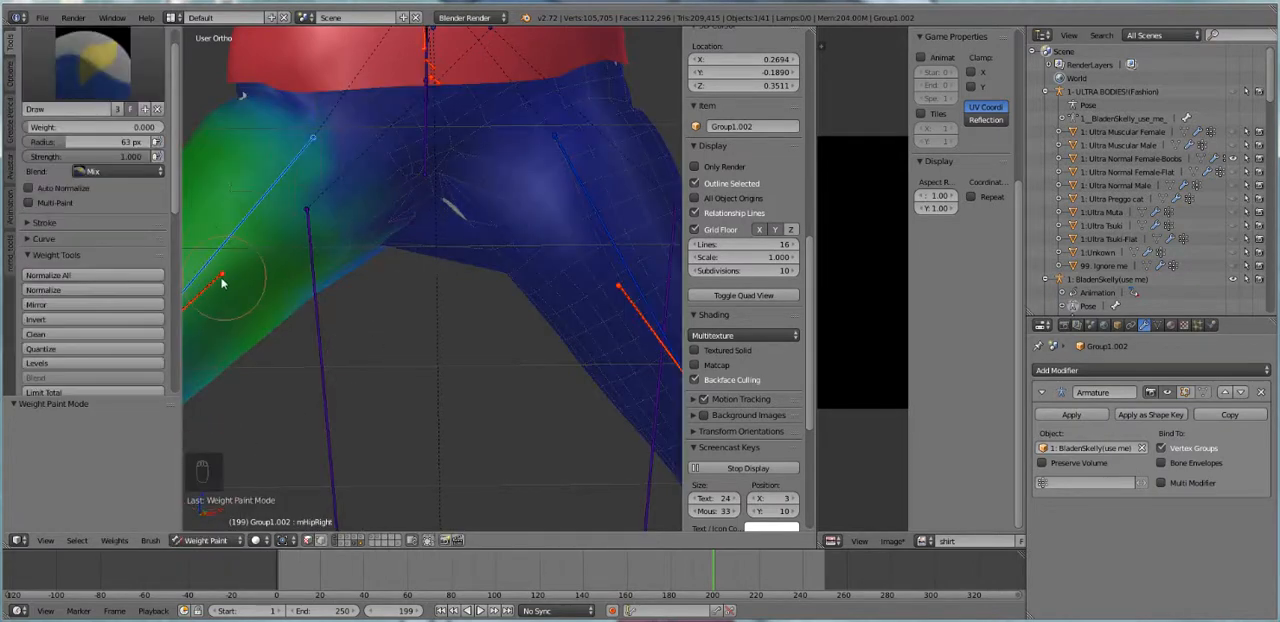
mouse_move(453, 228)
mouse_down()
mouse_move(414, 212)
mouse_move(338, 245)
mouse_move(421, 195)
mouse_move(350, 260)
mouse_move(265, 290)
mouse_move(230, 281)
mouse_up()
Activate the R_UPPER_LEG bone and paint its weight to 0 on the stretched crotch area
key(m)
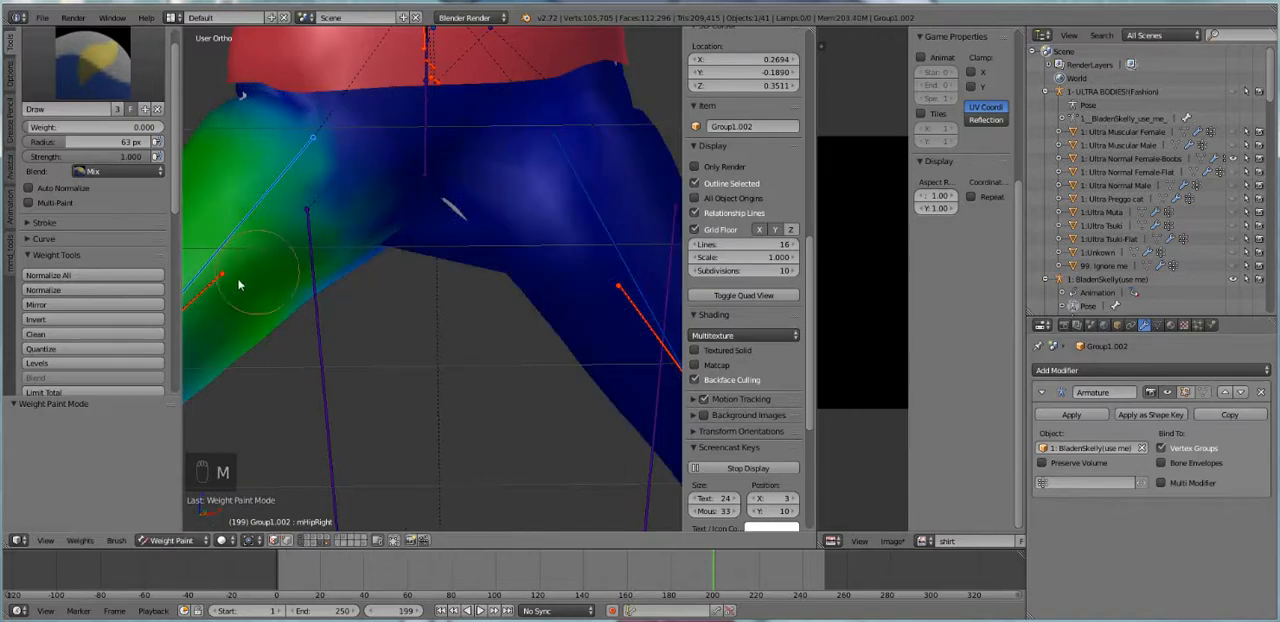
right_click(216, 279)
key(m)
mouse_move(409, 252)
mouse_down()
mouse_move(437, 243)
mouse_move(430, 212)
mouse_move(447, 215)
mouse_move(429, 206)
mouse_move(371, 239)
mouse_move(428, 183)
mouse_move(393, 217)
mouse_up()
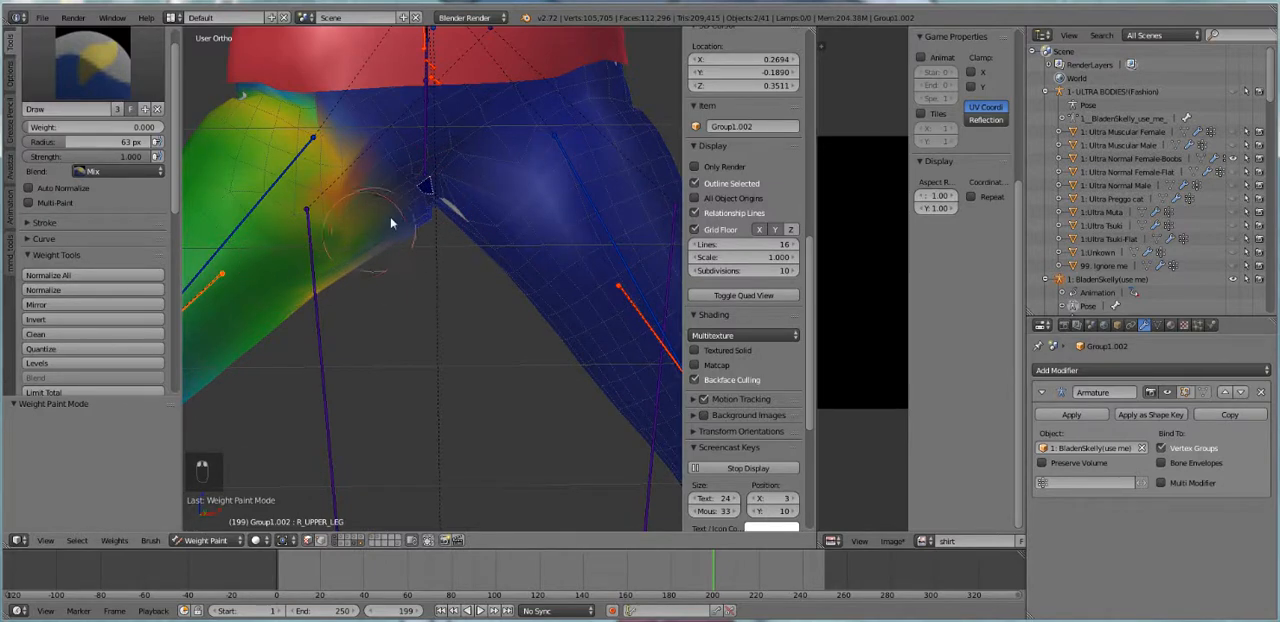
Activate the mPelvis bone, set the brush weight to 0.341 and paint the crotch of the pants
scroll(420, 260, down, 2)
key(m)
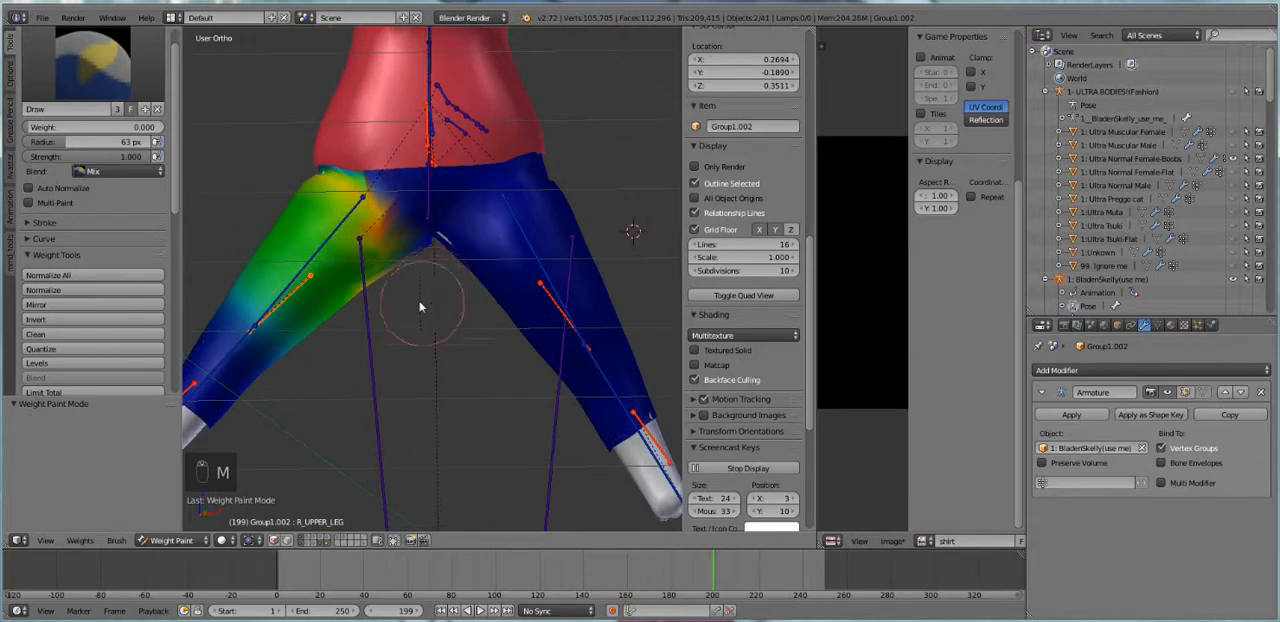
right_click(428, 140)
right_click(432, 128)
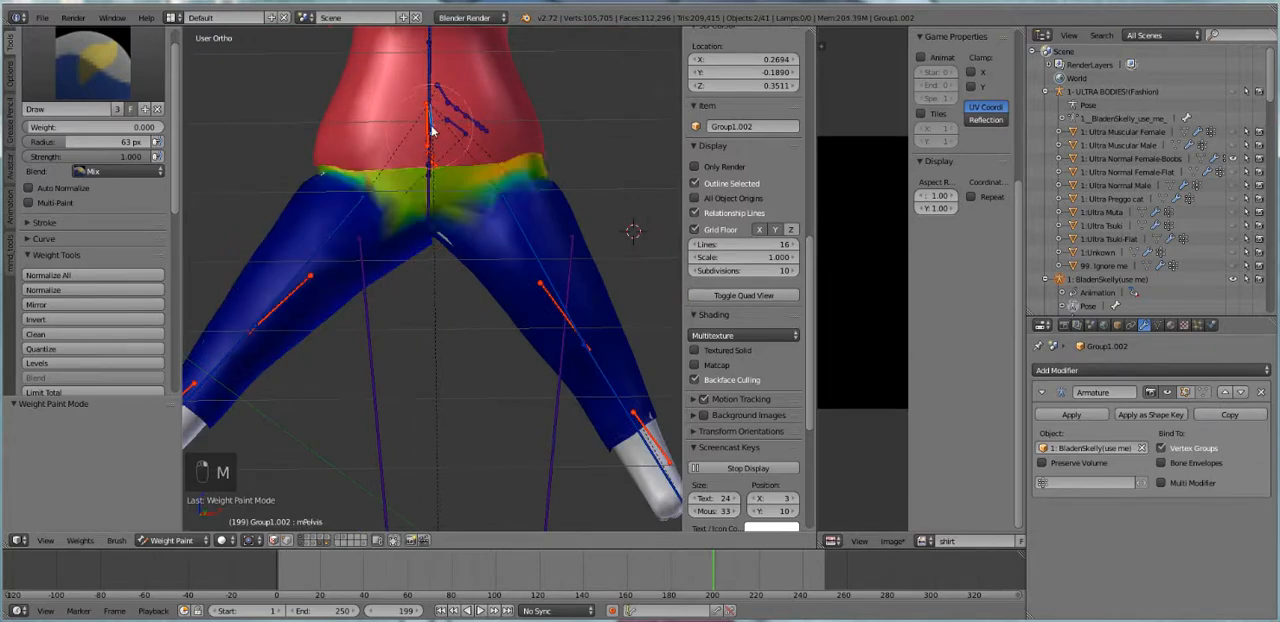
mouse_move(434, 120)
middle_down()
mouse_move(436, 140)
mouse_move(433, 105)
mouse_move(448, 200)
mouse_move(427, 216)
middle_up()
drag(66, 127, 112, 127)
mouse_move(348, 220)
mouse_down()
mouse_move(429, 229)
mouse_move(429, 243)
mouse_move(371, 178)
mouse_up()
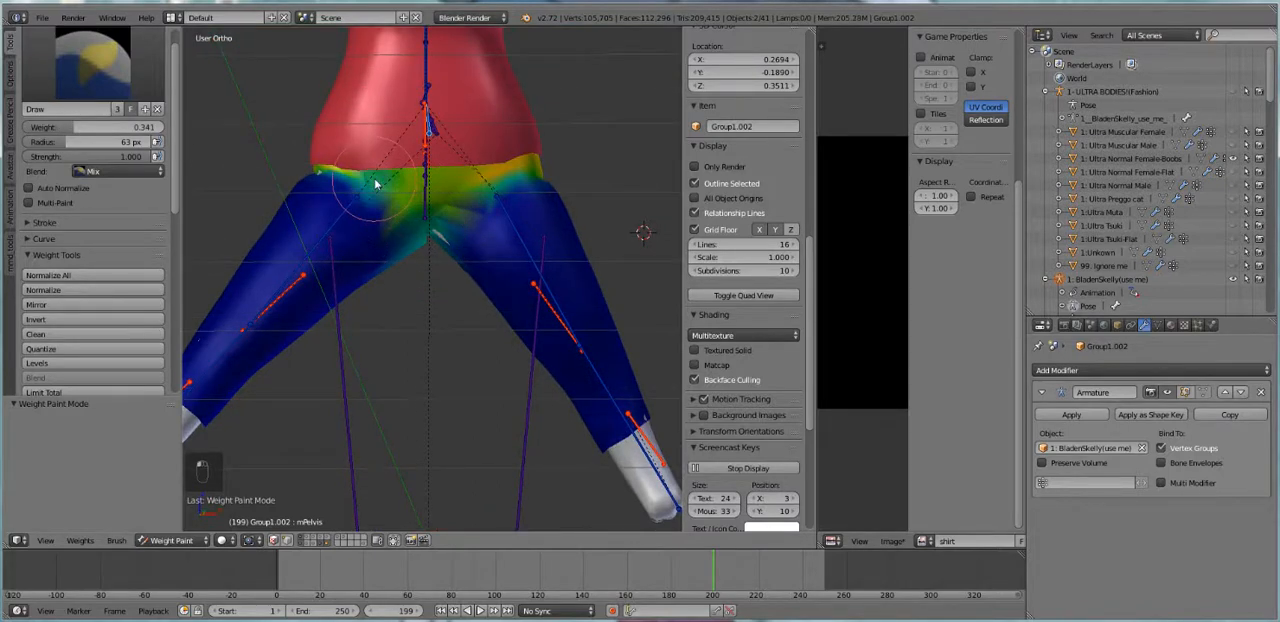
Raise the brush weight to 1.000 and paint mPelvis influence across the front of the crotch, undoing stray strokes at the hip
drag(100, 129, 202, 130)
mouse_move(423, 251)
mouse_down()
mouse_move(398, 210)
mouse_move(340, 170)
mouse_up()
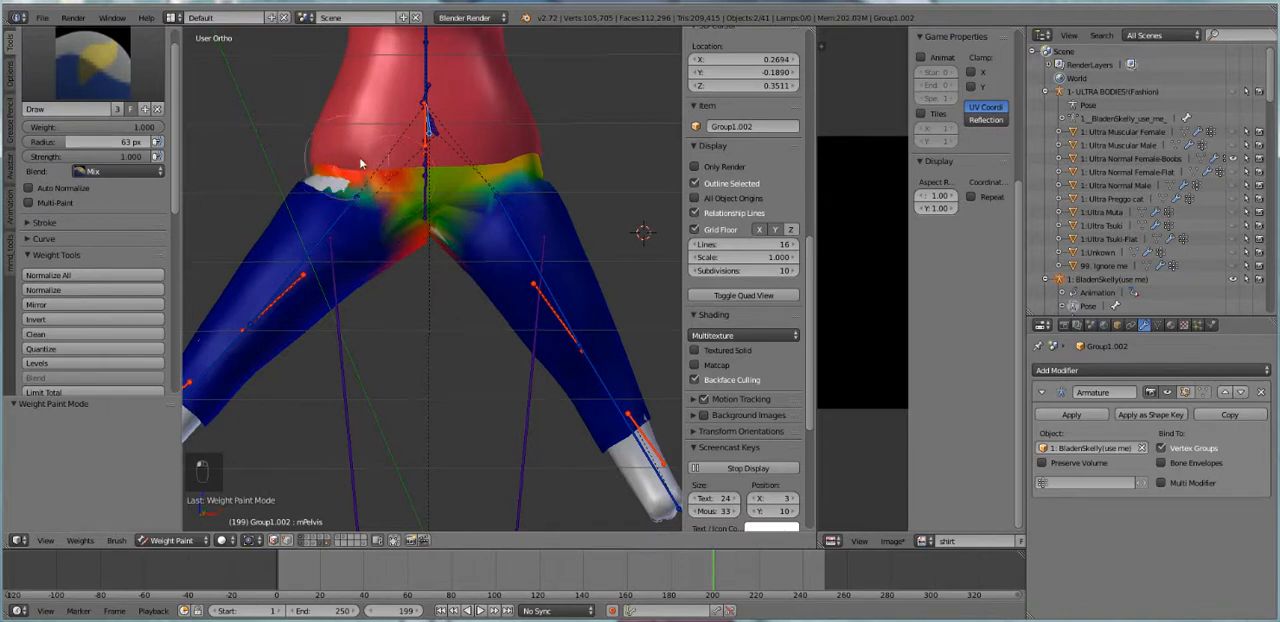
key(z)
key(ctrl+z)
key(z)
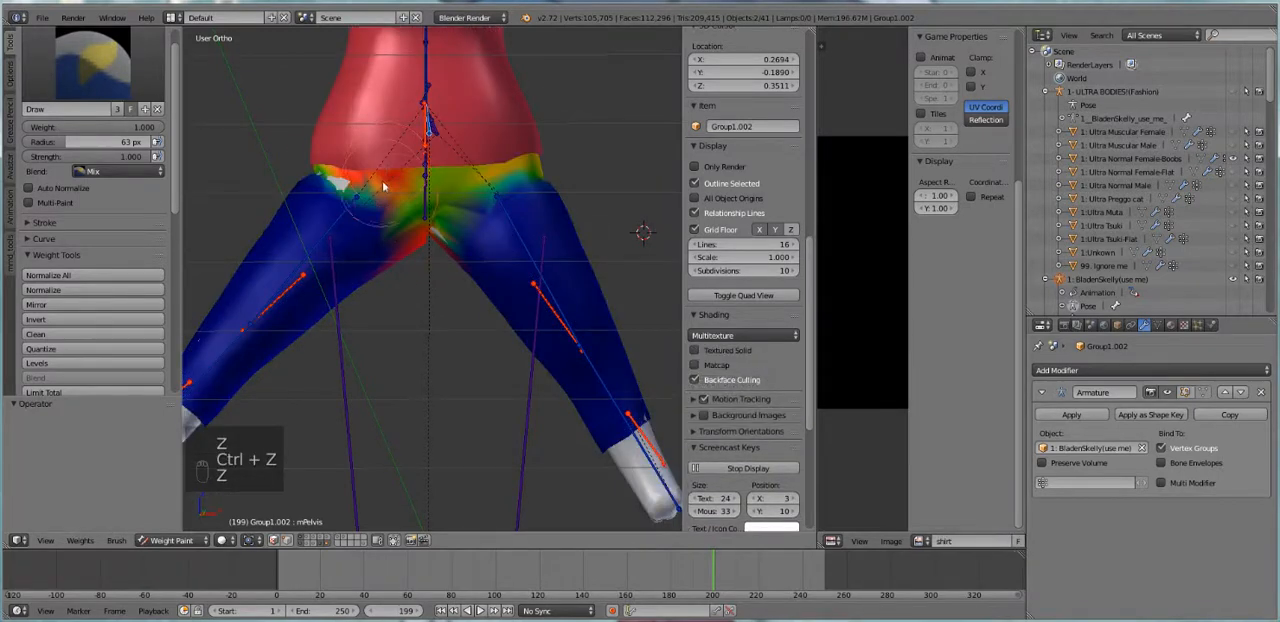
key(ctrl+z)
mouse_move(445, 179)
mouse_down()
mouse_move(514, 160)
mouse_move(439, 179)
mouse_move(420, 220)
mouse_up()
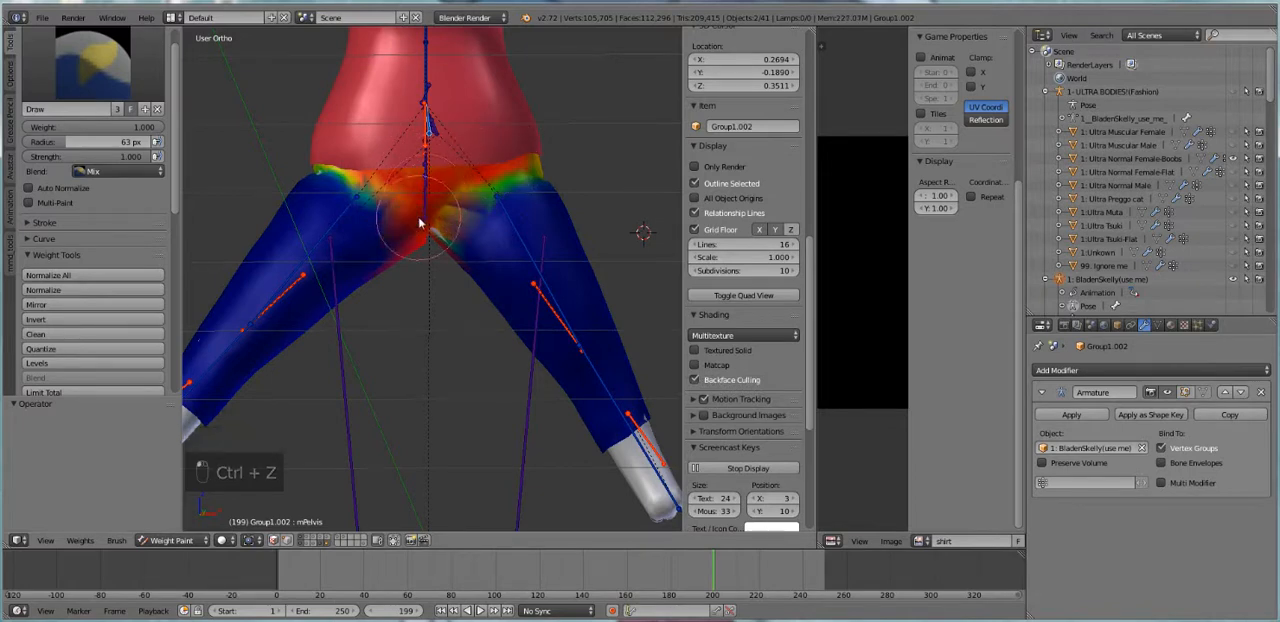
Check the L_UPPER_LEG weights, turn off face masking and rotate the mHipLeft bone about -45 degrees to raise the leg
key(m)
key(m)
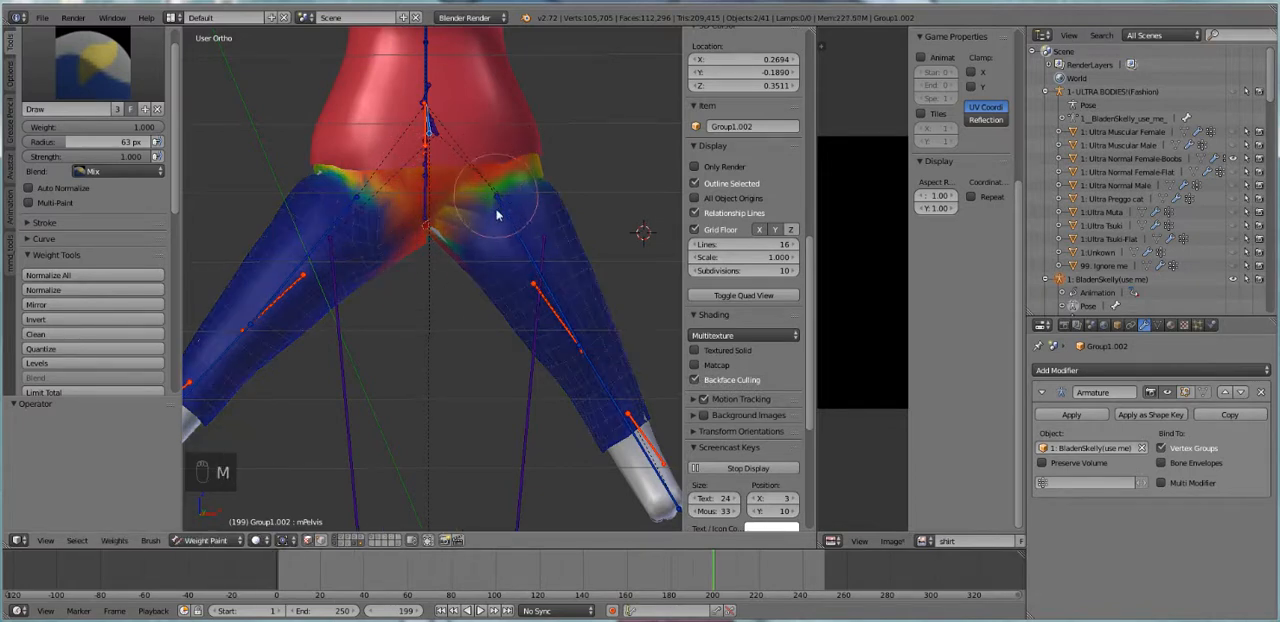
right_click(547, 311)
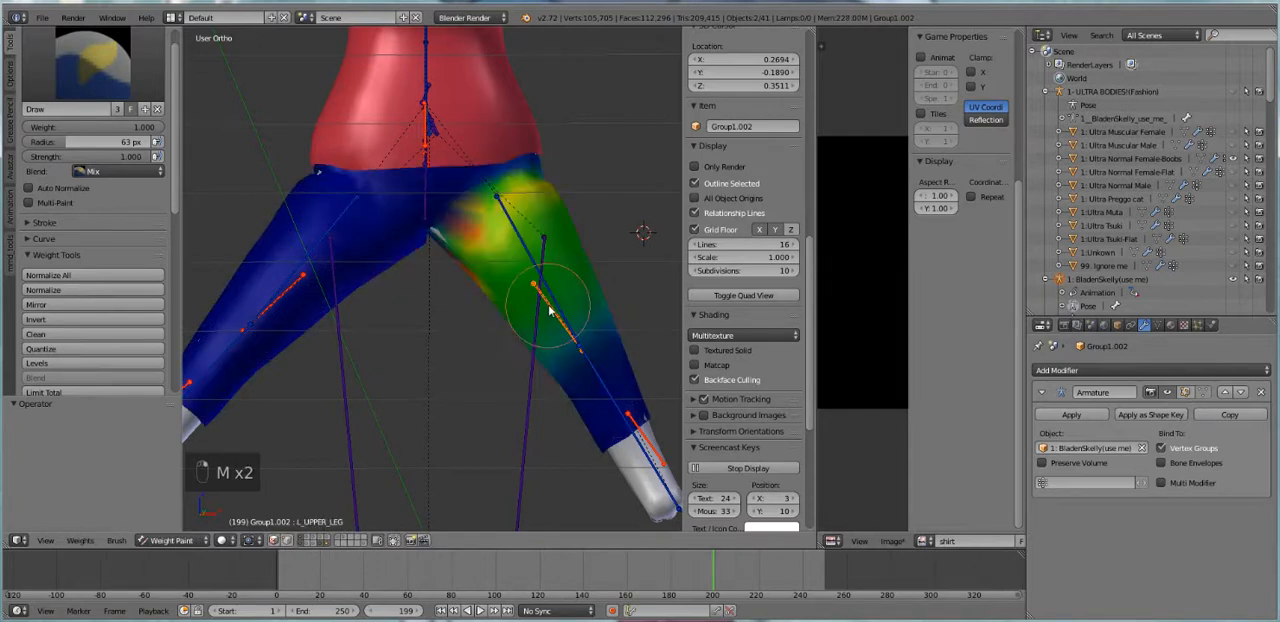
key(m)
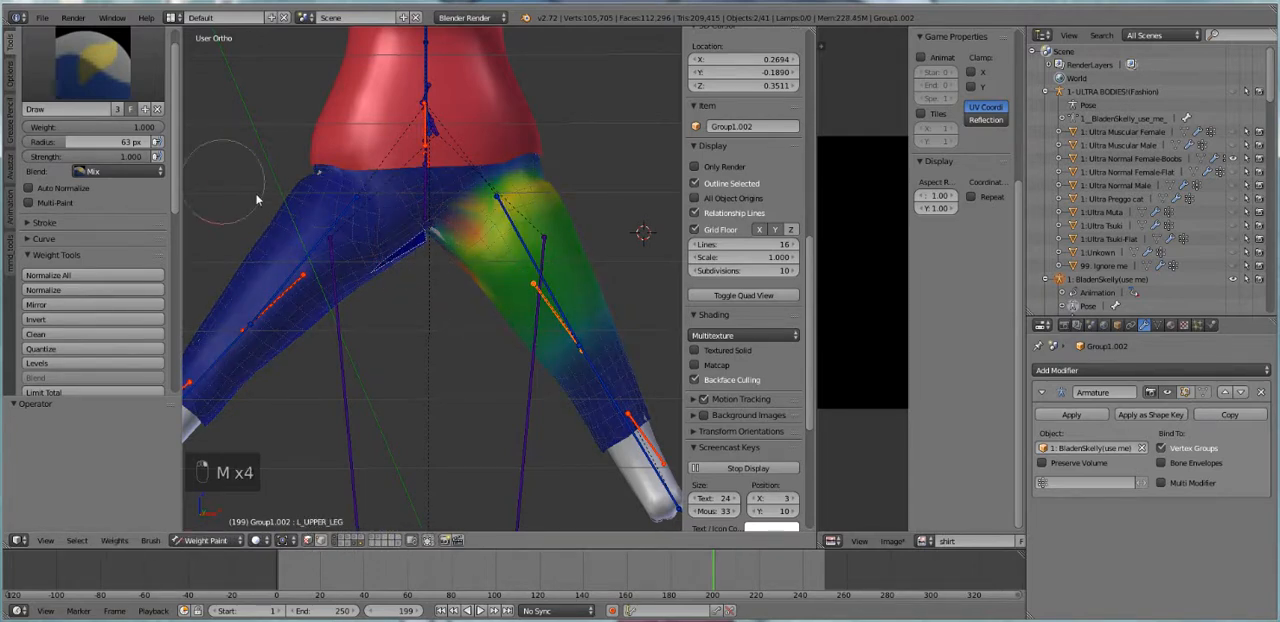
key(m)
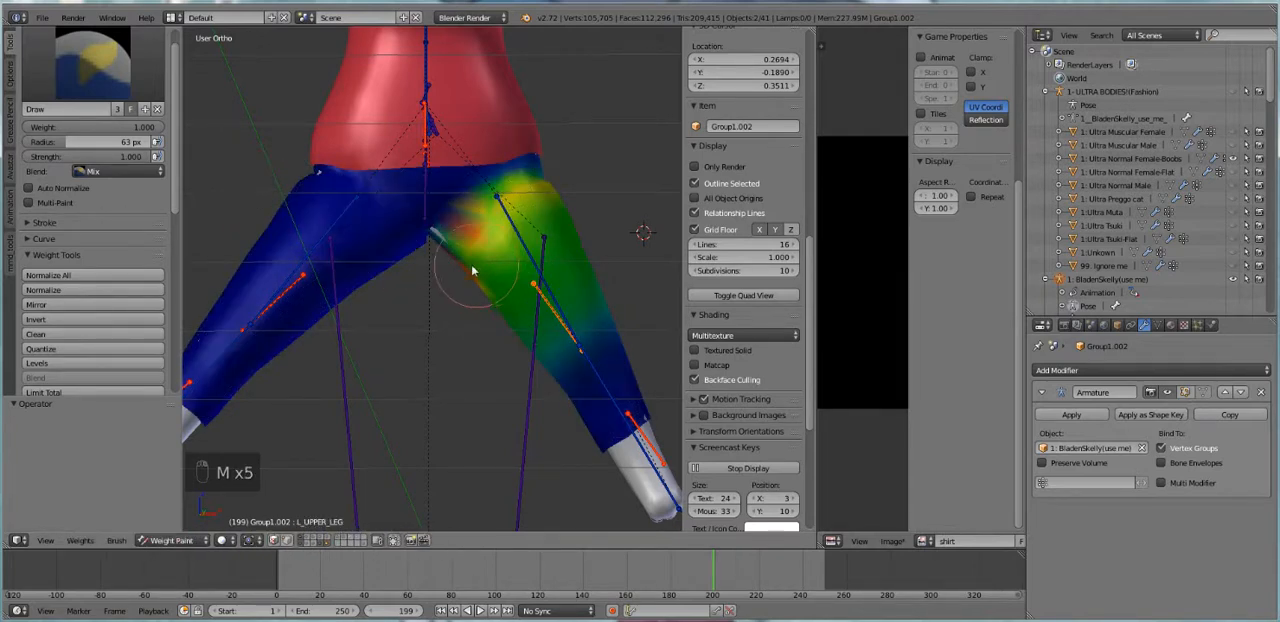
right_click(560, 285)
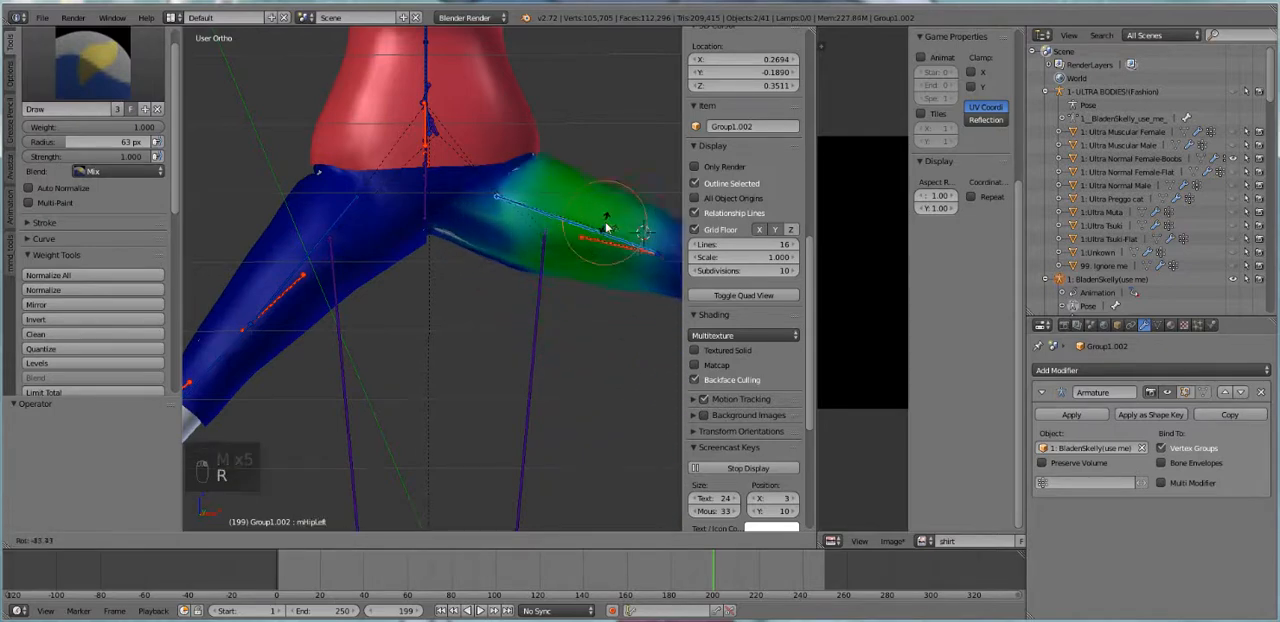
click(595, 245)
Activate the mHipRight bone, set the brush weight to 0.610 and paint the inner thigh near the crotch
right_click(603, 240)
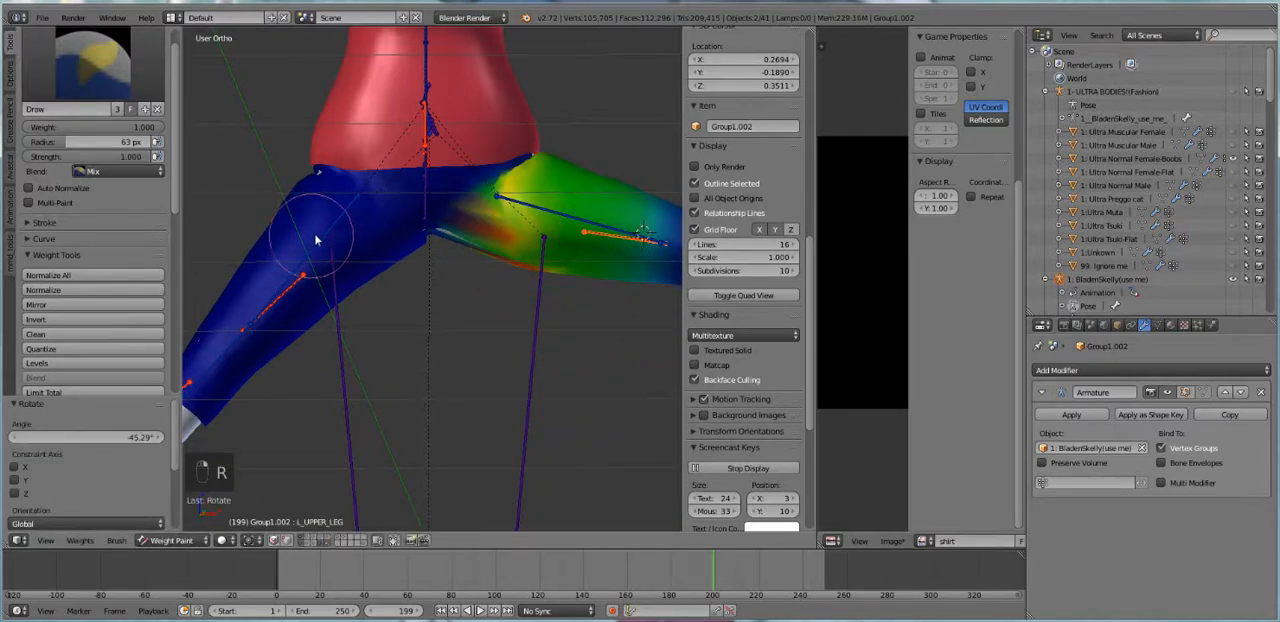
right_click(285, 235)
scroll(350, 315, up, 3)
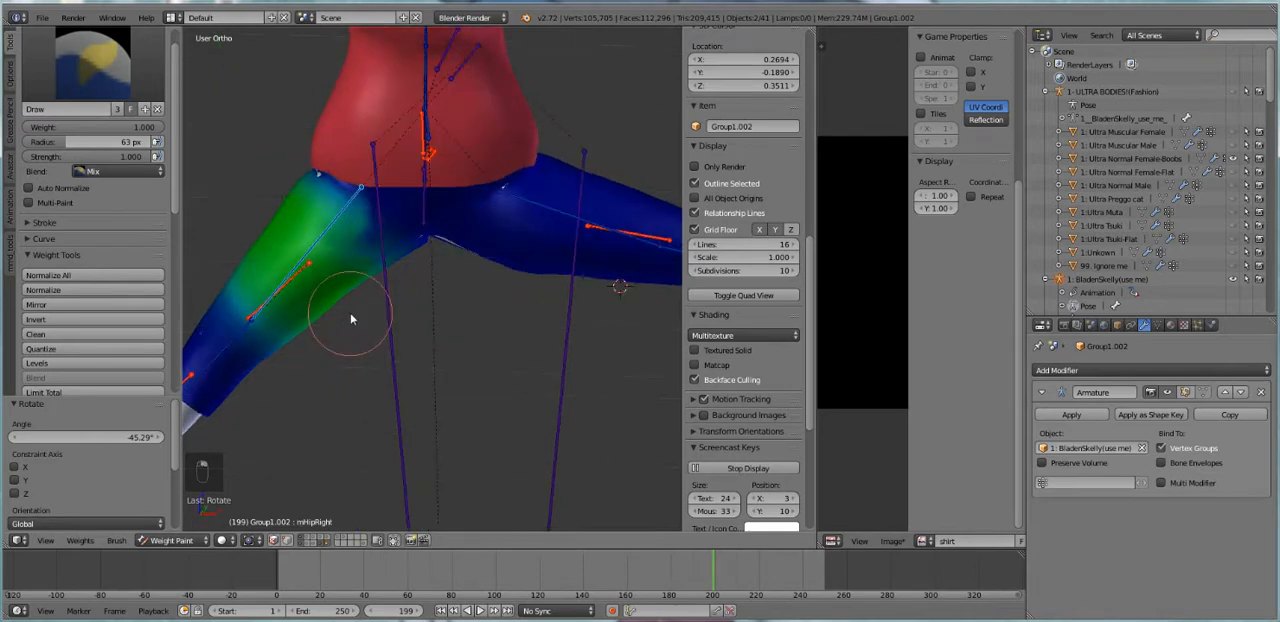
drag(134, 128, 82, 128)
drag(450, 242, 407, 257)
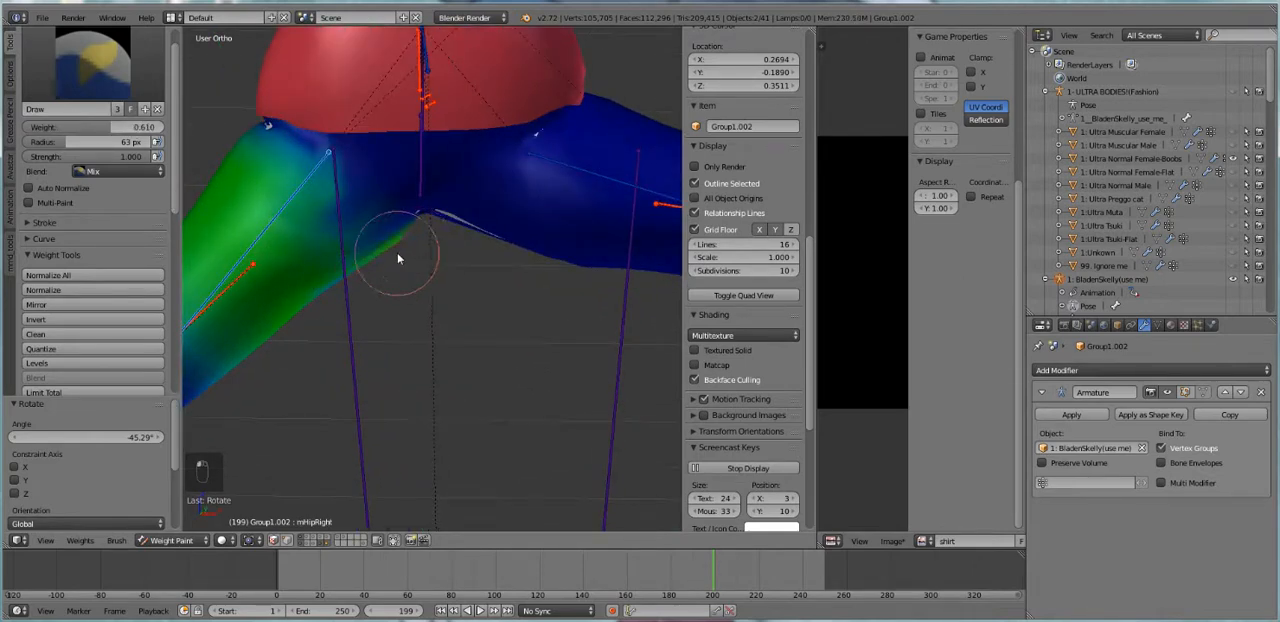
Activate the R_UPPER_LEG bone and paint the crotch edge of its leg at weight 0.610
right_click(230, 280)
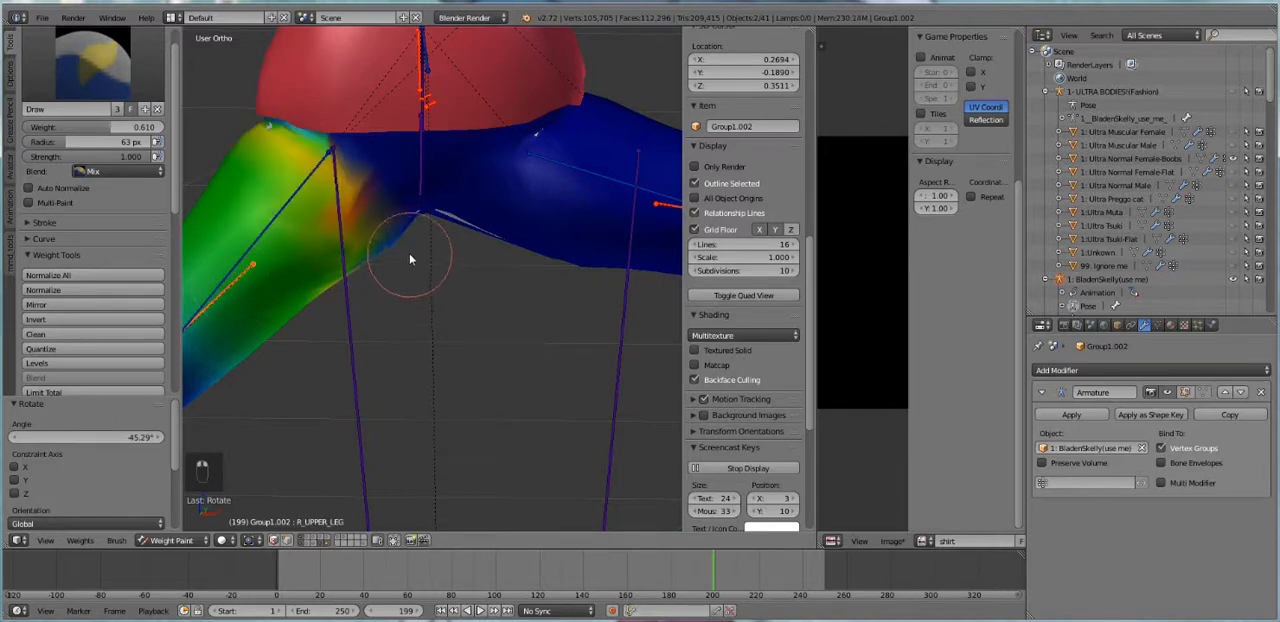
scroll(440, 285, down, 3)
middle_drag(446, 277, 449, 229)
scroll(450, 214, up, 4)
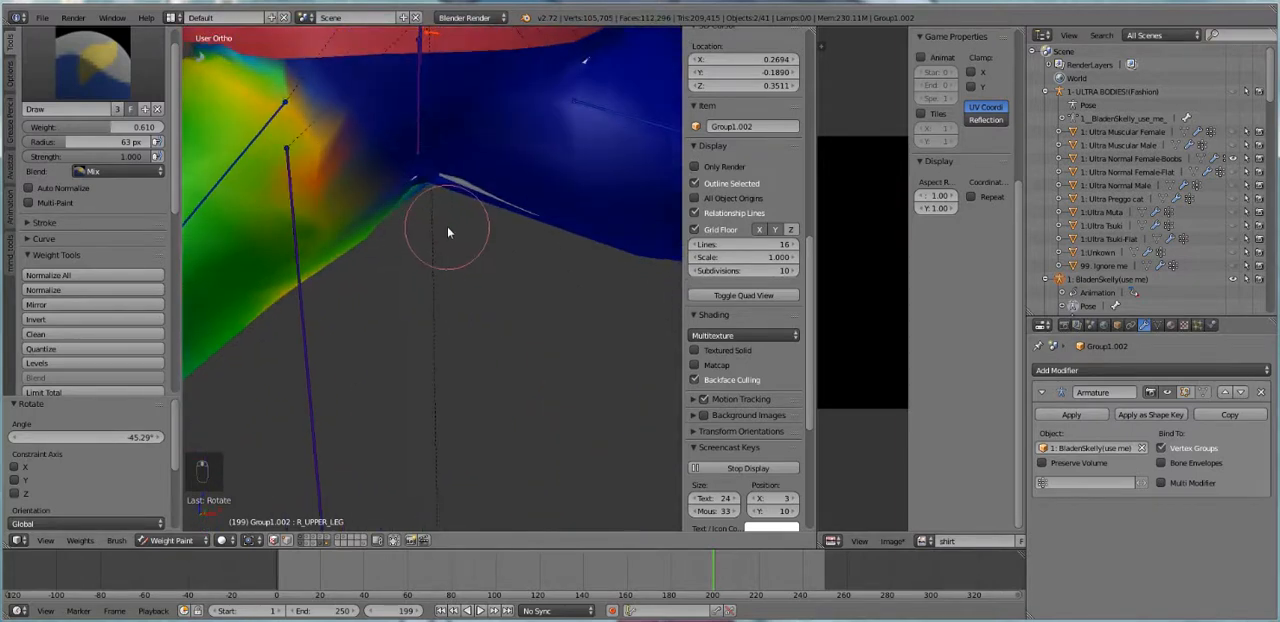
Select all bones and clear their pose rotation
key(a)
key(a)
key(a)
key(alt+r)
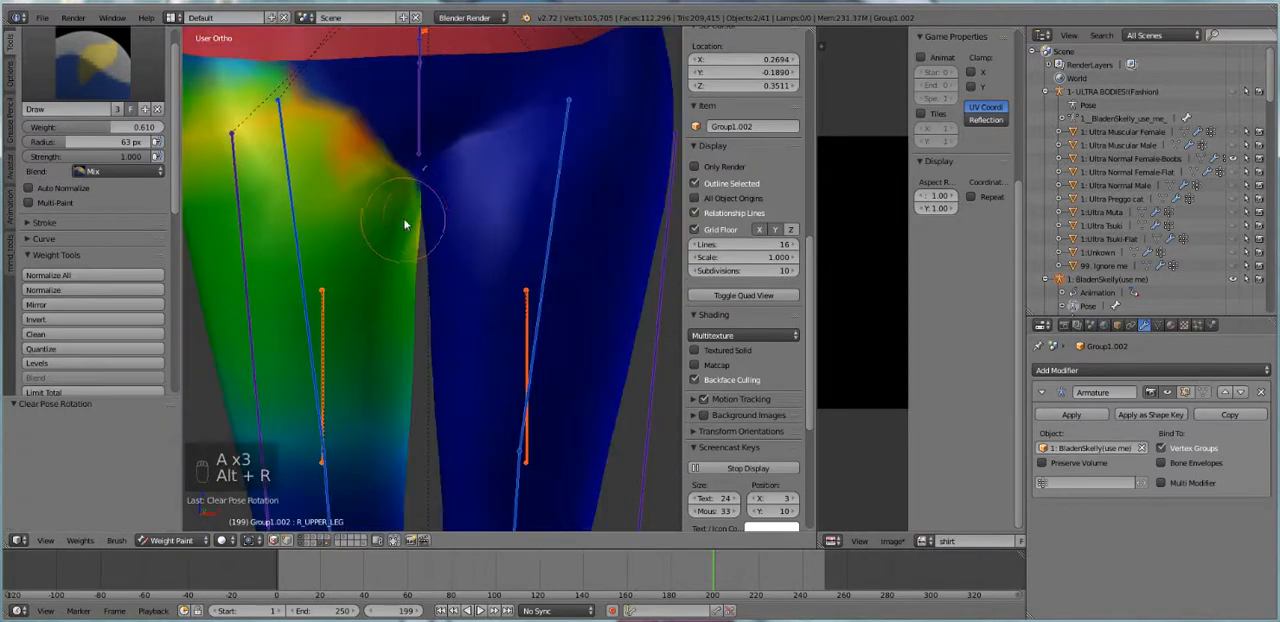
Put the pants mesh Group1.002 in Sculpt Mode with the Smooth brush
click(172, 540)
click(175, 495)
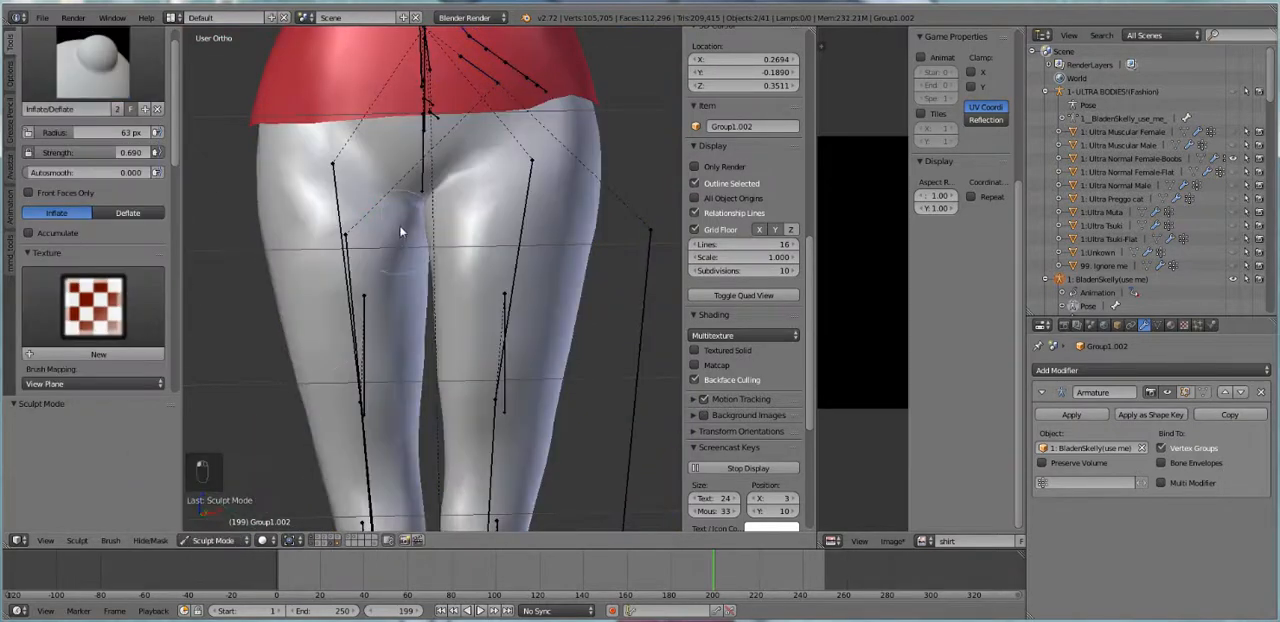
click(92, 62)
click(50, 250)
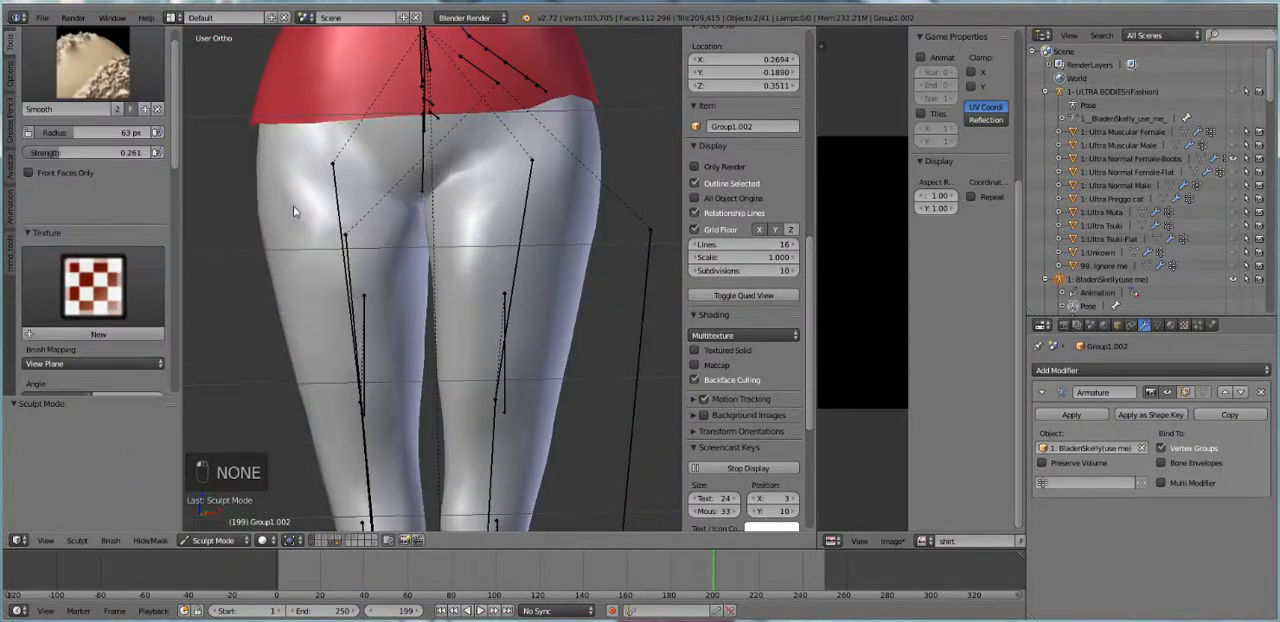
key(Tab)
key(Tab)
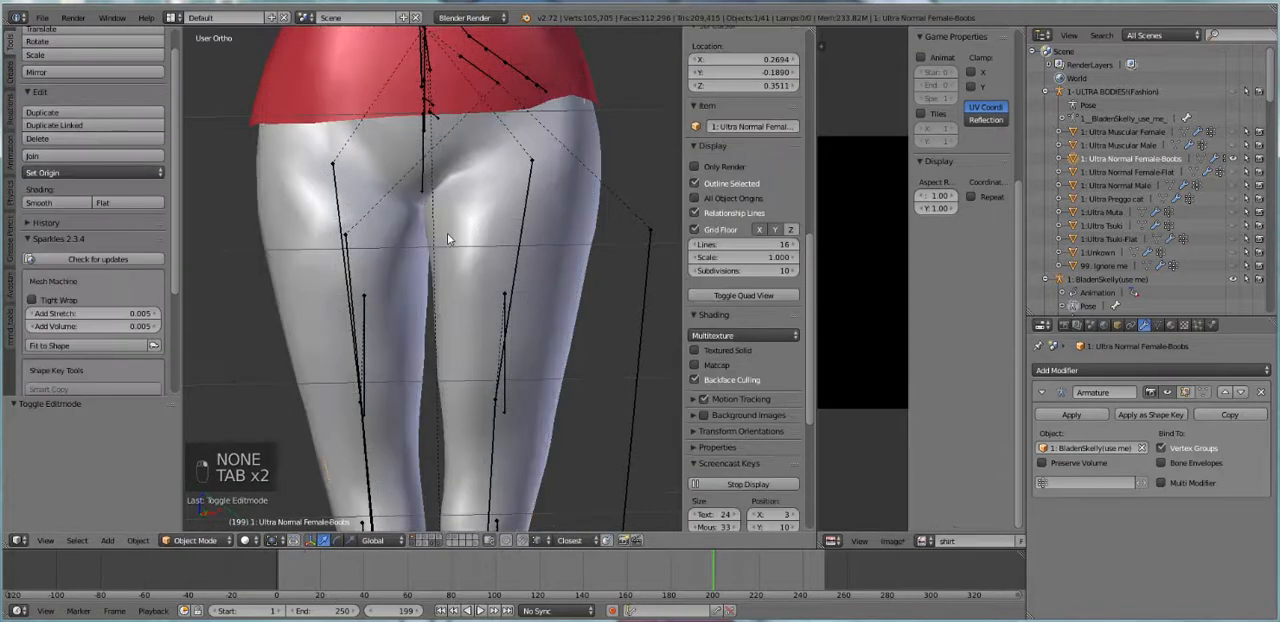
key(Tab)
key(Tab)
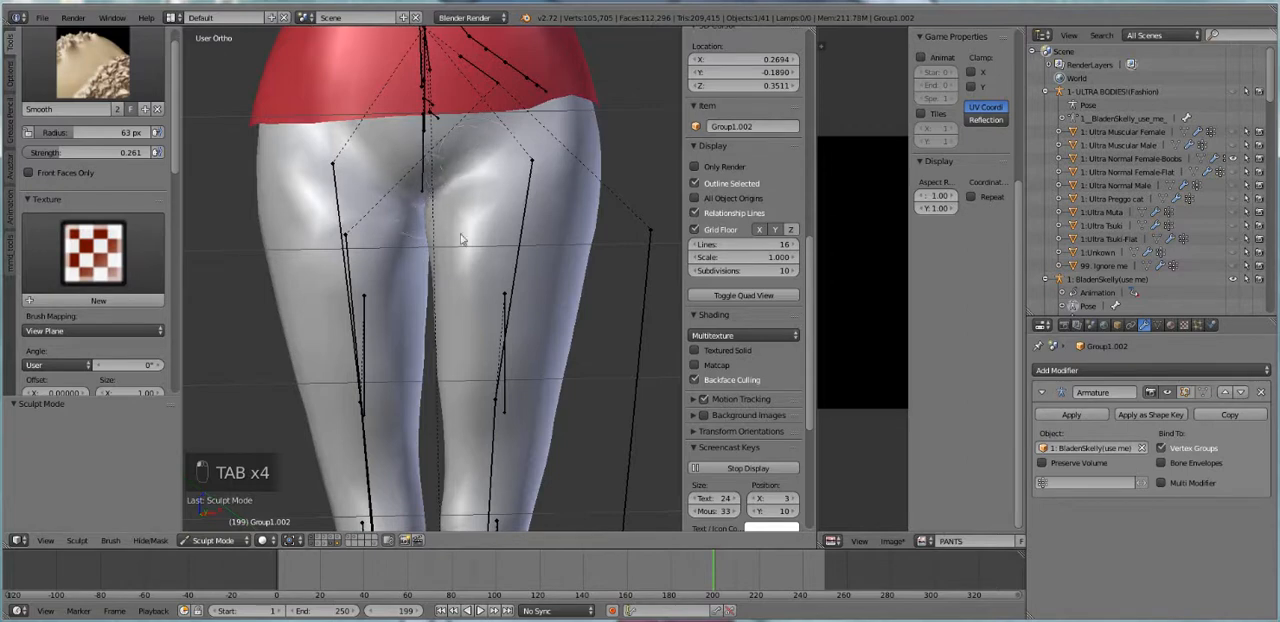
Smooth the pants around the hips and crotch, undoing the last two strokes
middle_drag(435, 272, 431, 276)
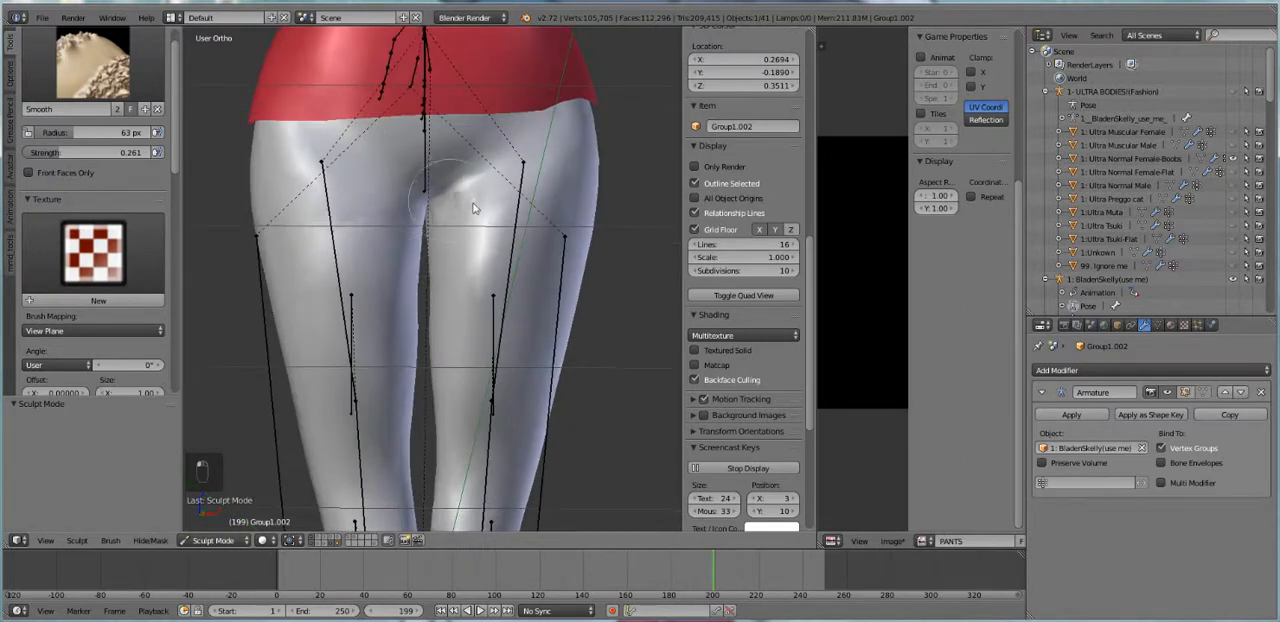
key(ctrl+z)
key(ctrl+z)
Inflate the pants around the crotch and inner thigh with the Inflate/Deflate brush
click(85, 78)
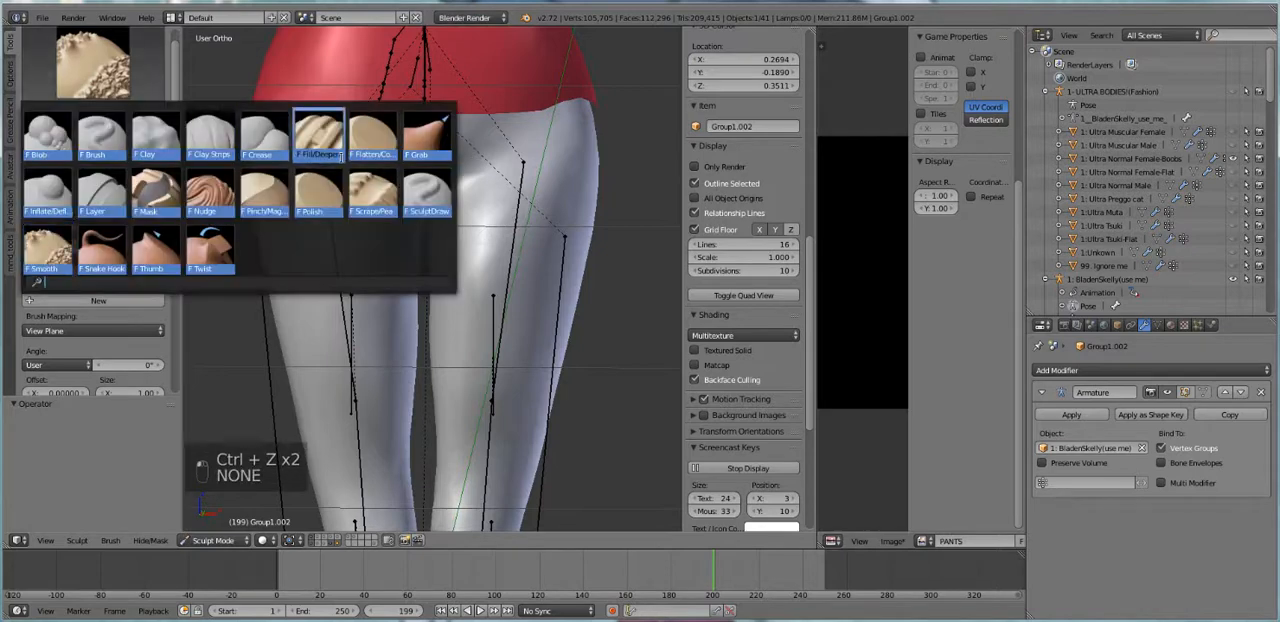
click(47, 190)
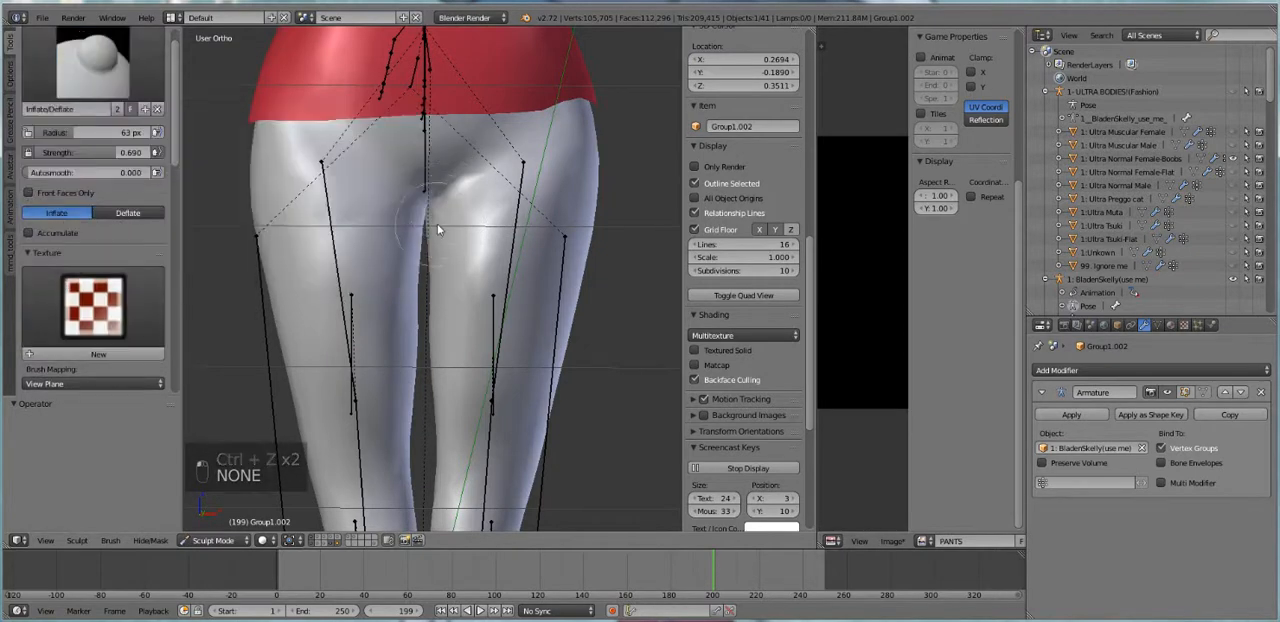
scroll(437, 230, down, 4)
mouse_move(437, 230)
middle_down()
mouse_move(560, 240)
mouse_move(631, 271)
mouse_move(609, 243)
mouse_move(653, 240)
mouse_move(397, 241)
mouse_move(448, 243)
middle_up()
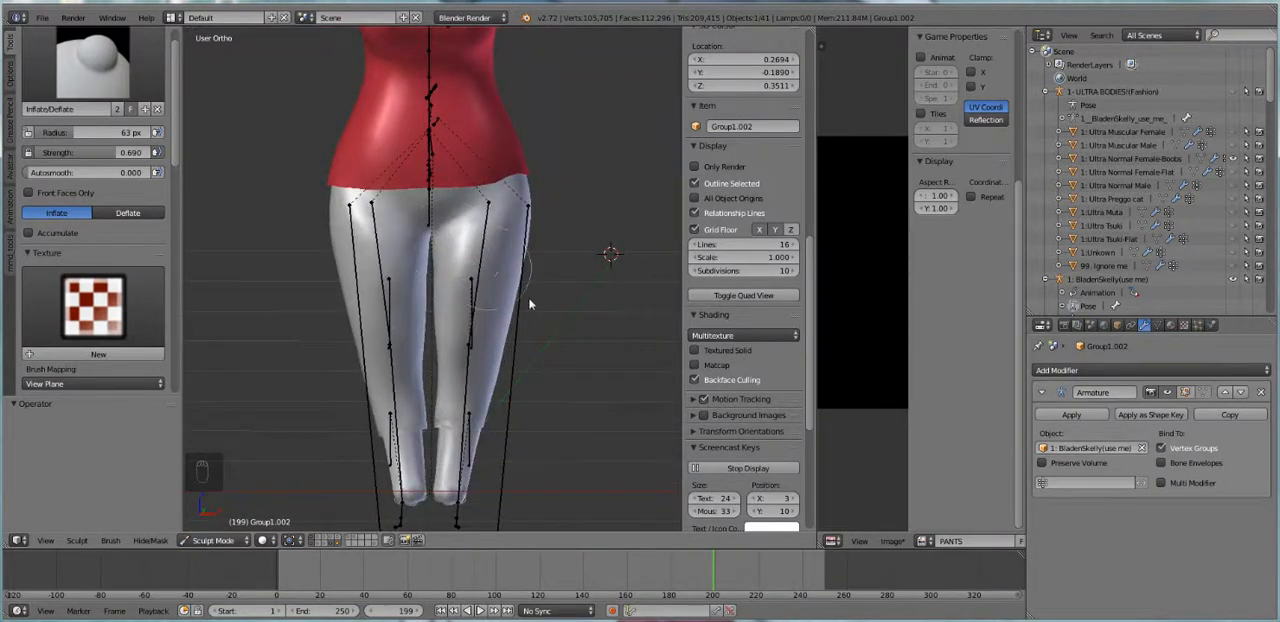
scroll(515, 330, down, 3)
scroll(495, 357, up, 4)
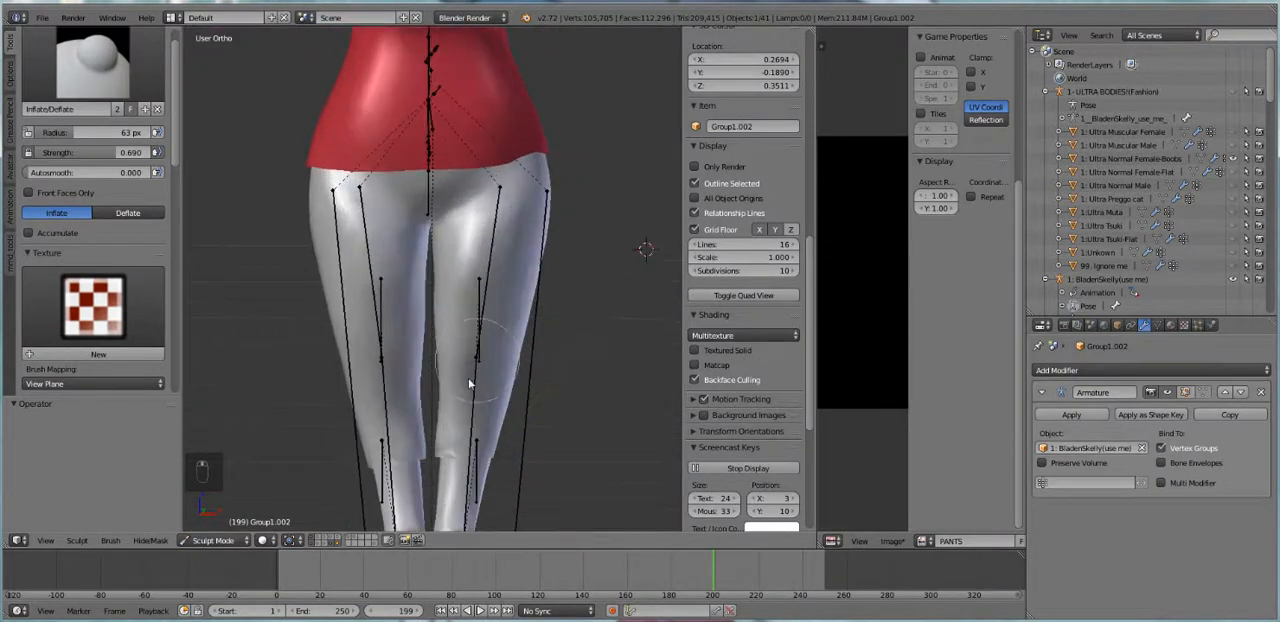
Return the pants mesh to Object Mode and deselect all objects
click(213, 540)
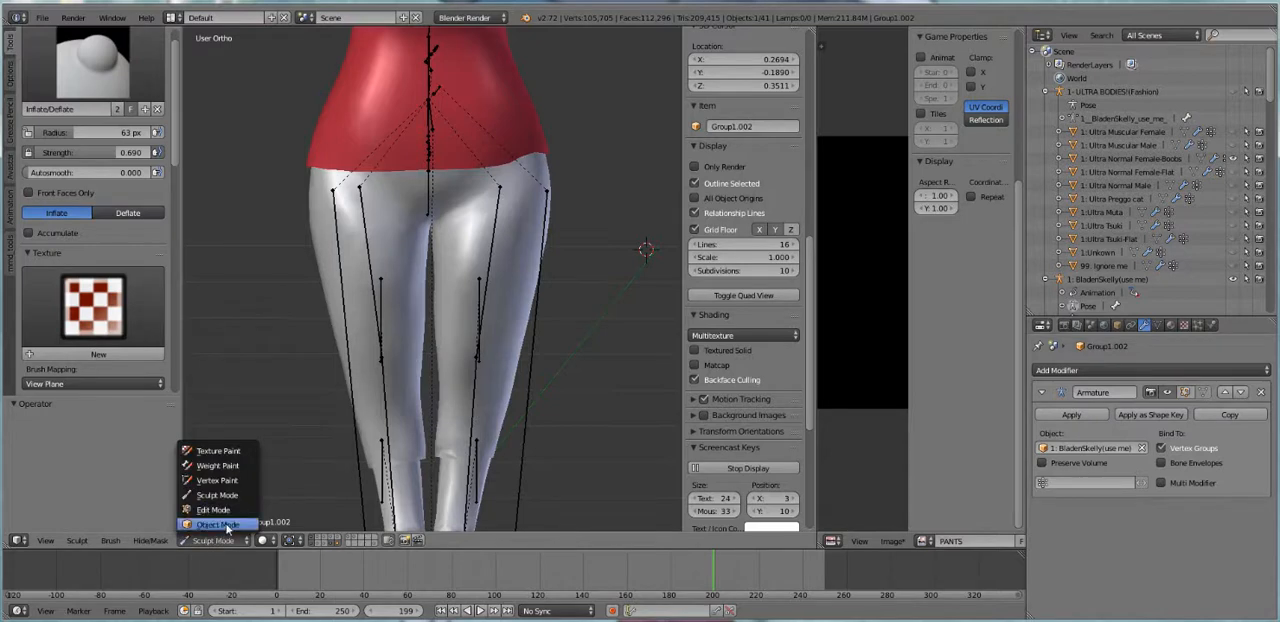
click(227, 528)
scroll(464, 370, down, 2)
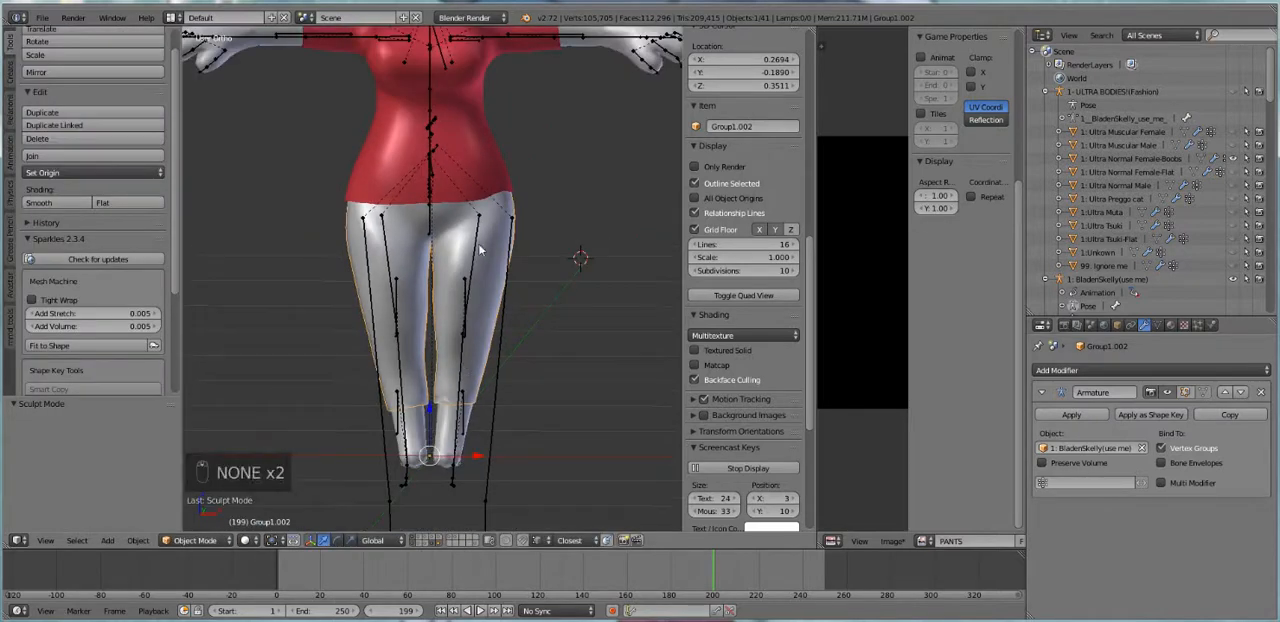
shift+middle_drag(479, 247, 478, 328)
key(a)
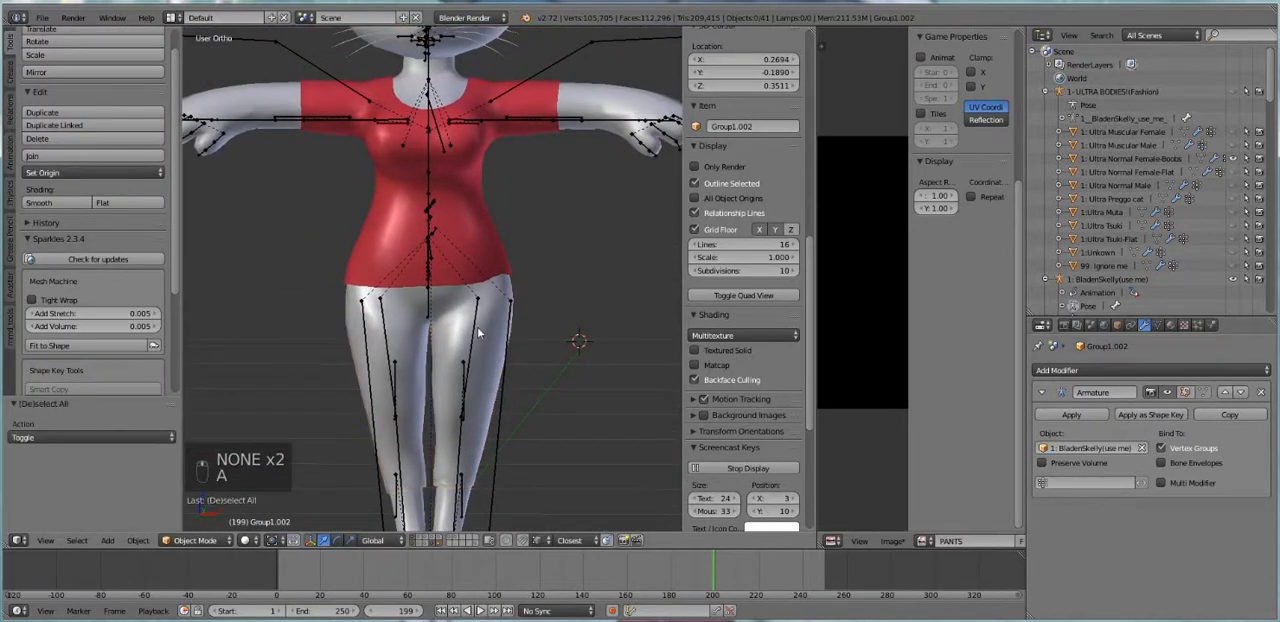
Examine how the shirt and pants fit the avatar's torso, hips and legs
middle_drag(533, 372, 493, 404)
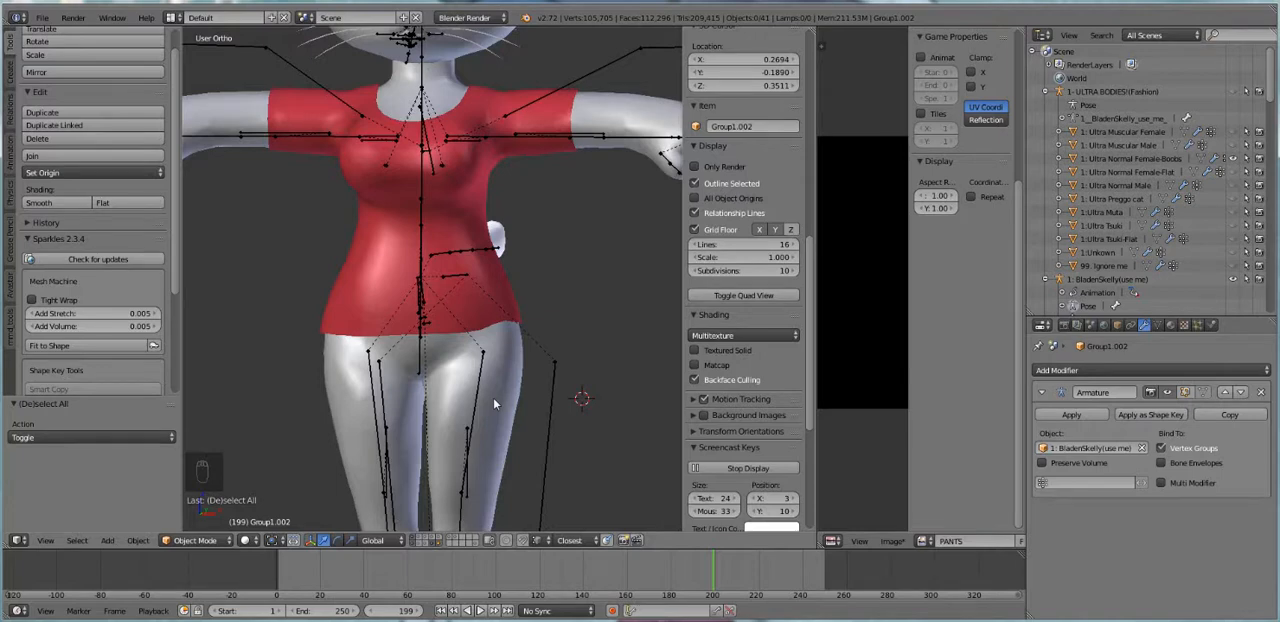
scroll(493, 404, down, 2)
scroll(436, 407, up, 1)
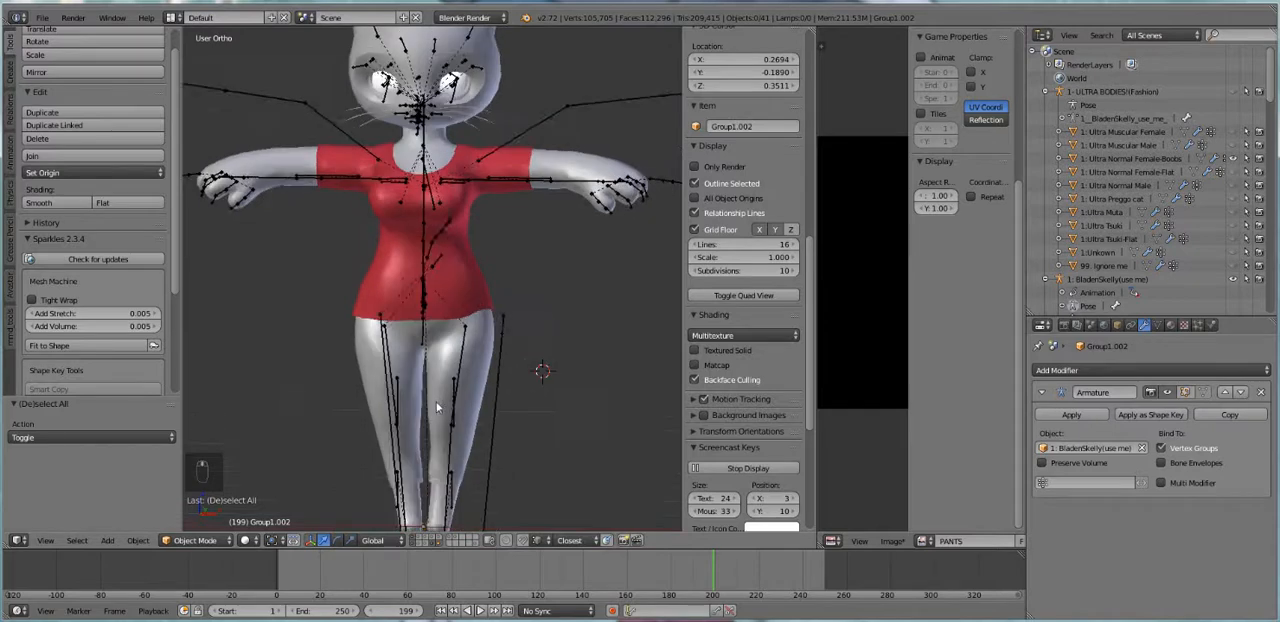
scroll(436, 407, up, 1)
middle_drag(447, 344, 450, 339)
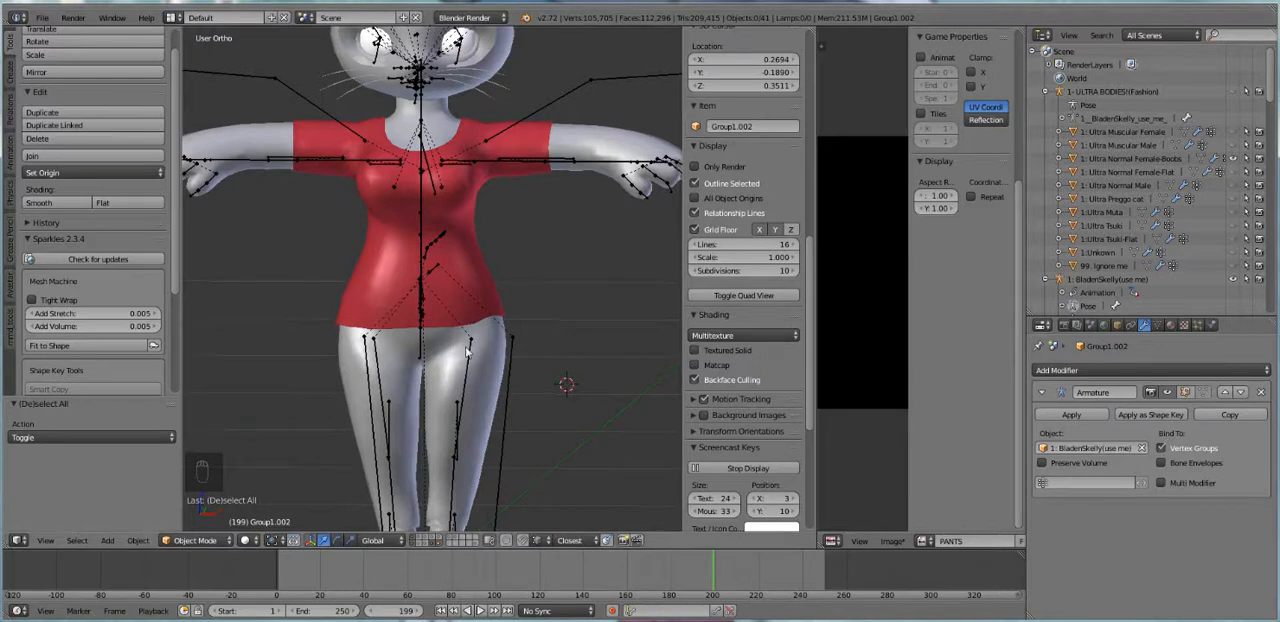
scroll(464, 358, down, 3)
middle_drag(457, 371, 450, 373)
scroll(463, 366, up, 2)
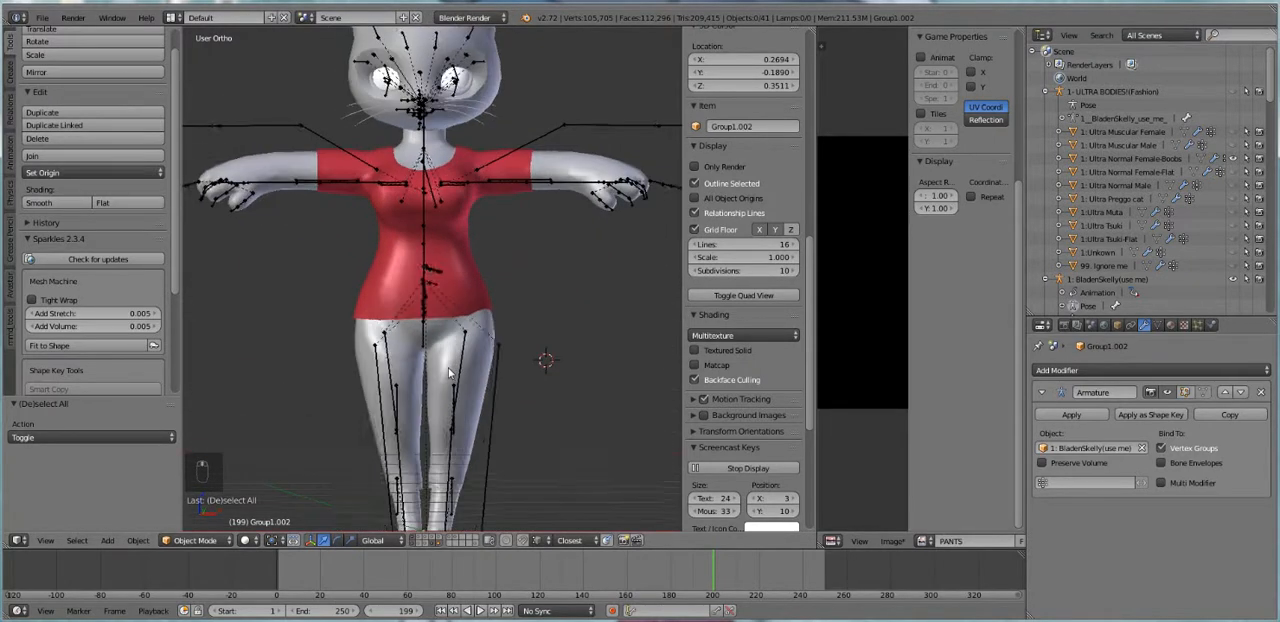
Select the body mesh, the shirt and the pants together, undoing the brief switch to the pants-only layer
click(439, 541)
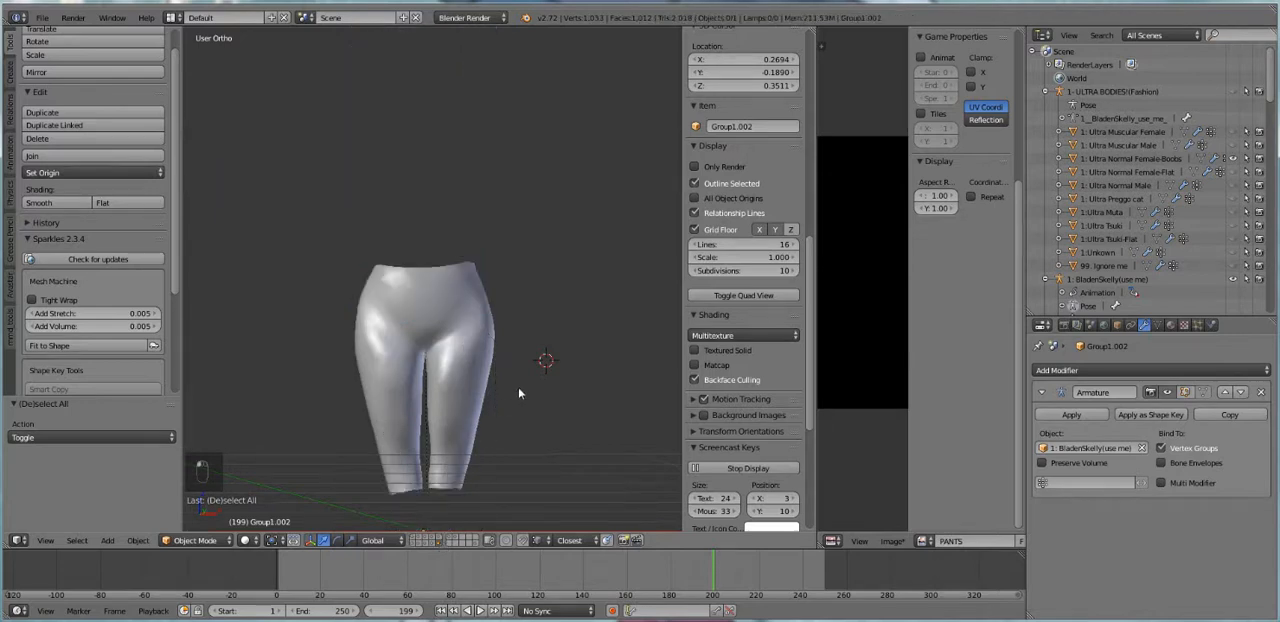
key(ctrl+z)
right_click(473, 432)
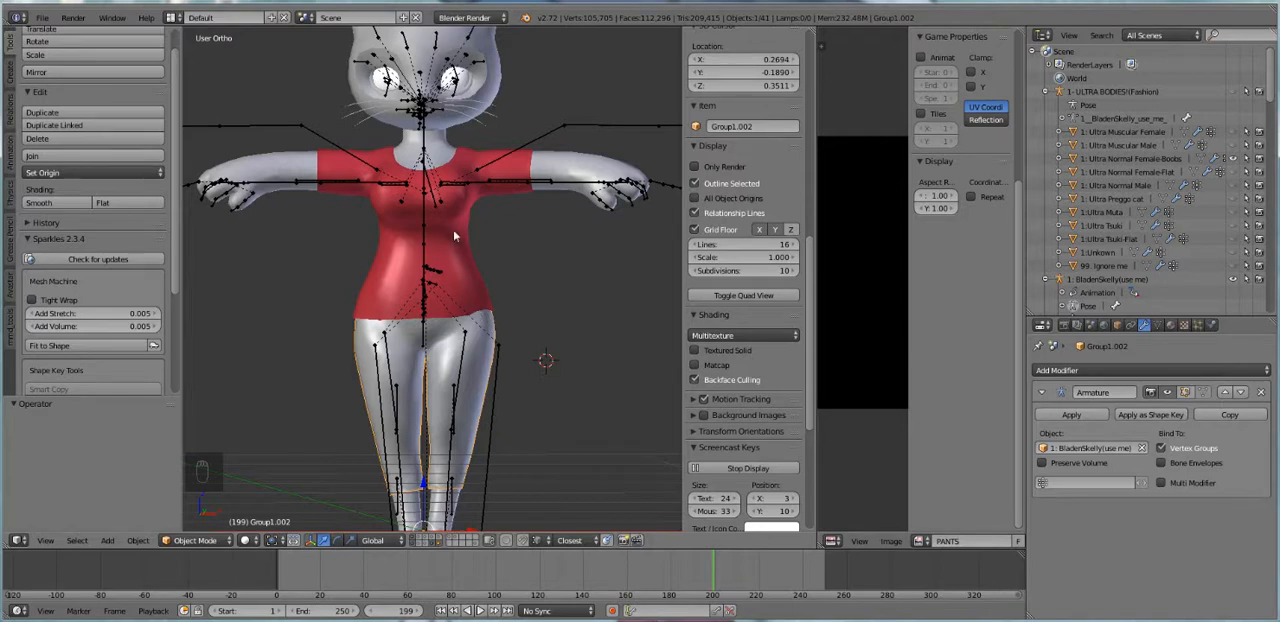
right_click(480, 366)
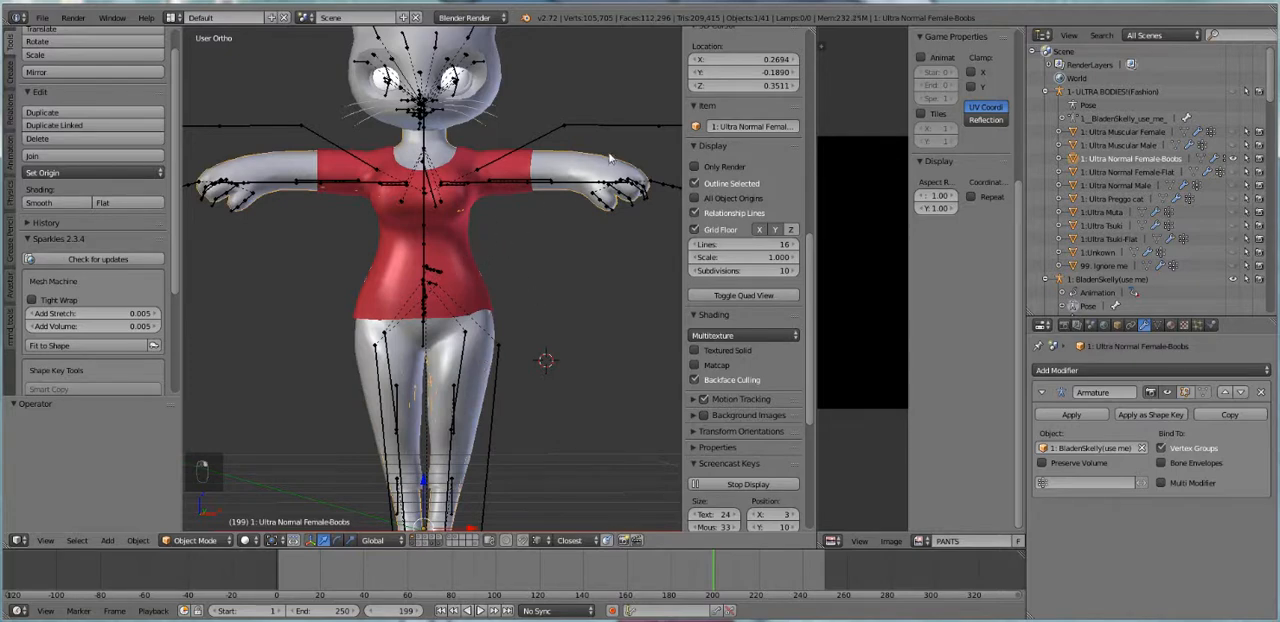
right_click(470, 232)
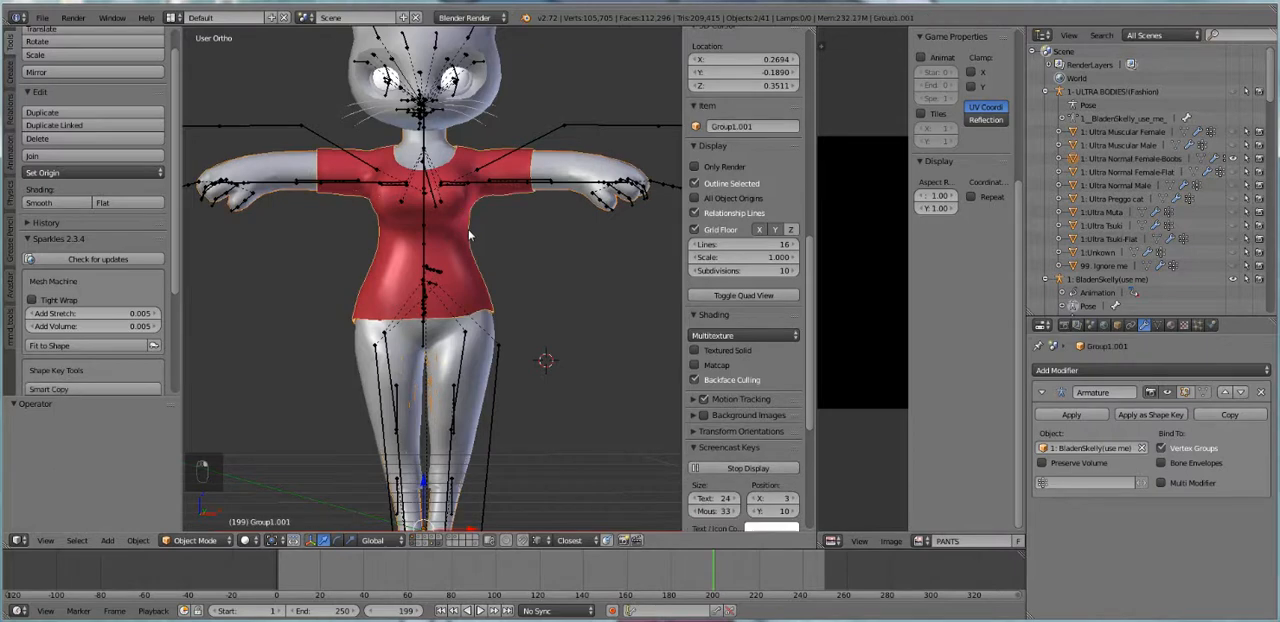
right_click(477, 374)
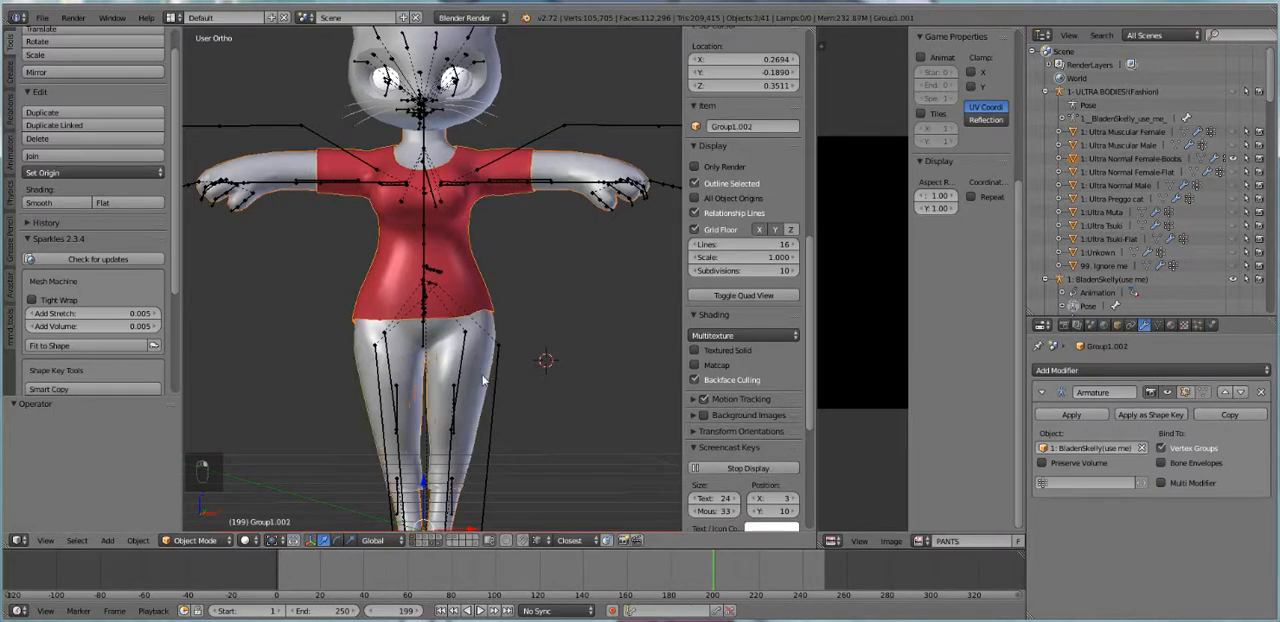
Duplicate the body, shirt and pants in place and move the copies to layer 16
key(shift+d)
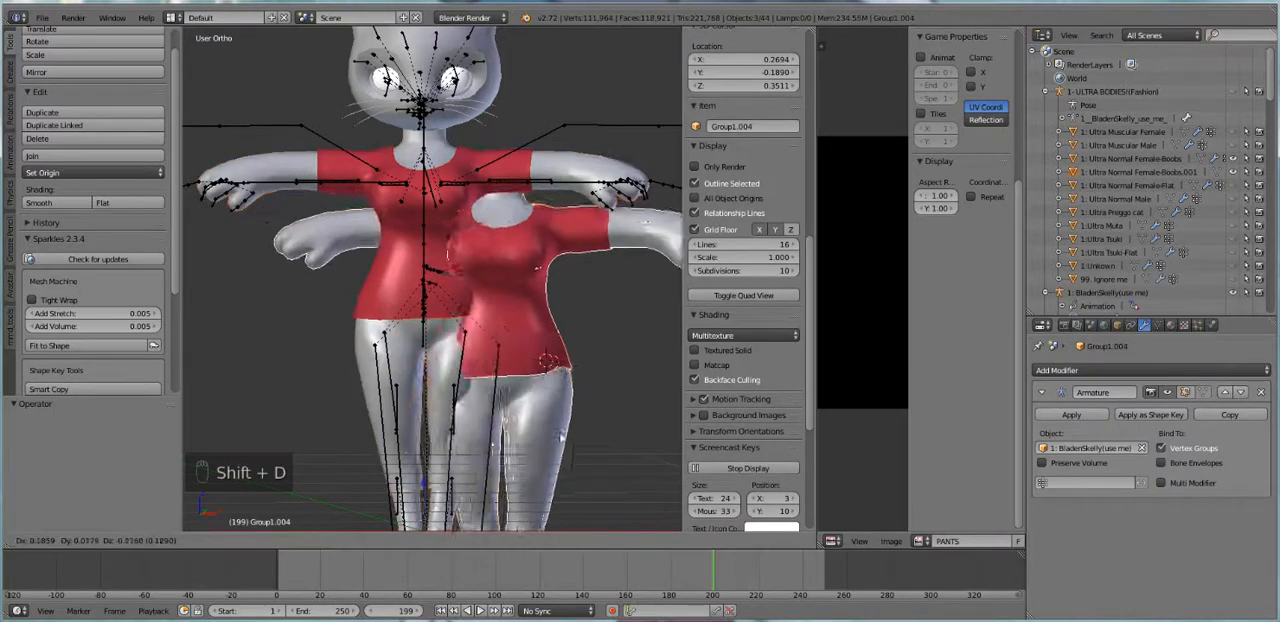
right_click(539, 421)
key(m)
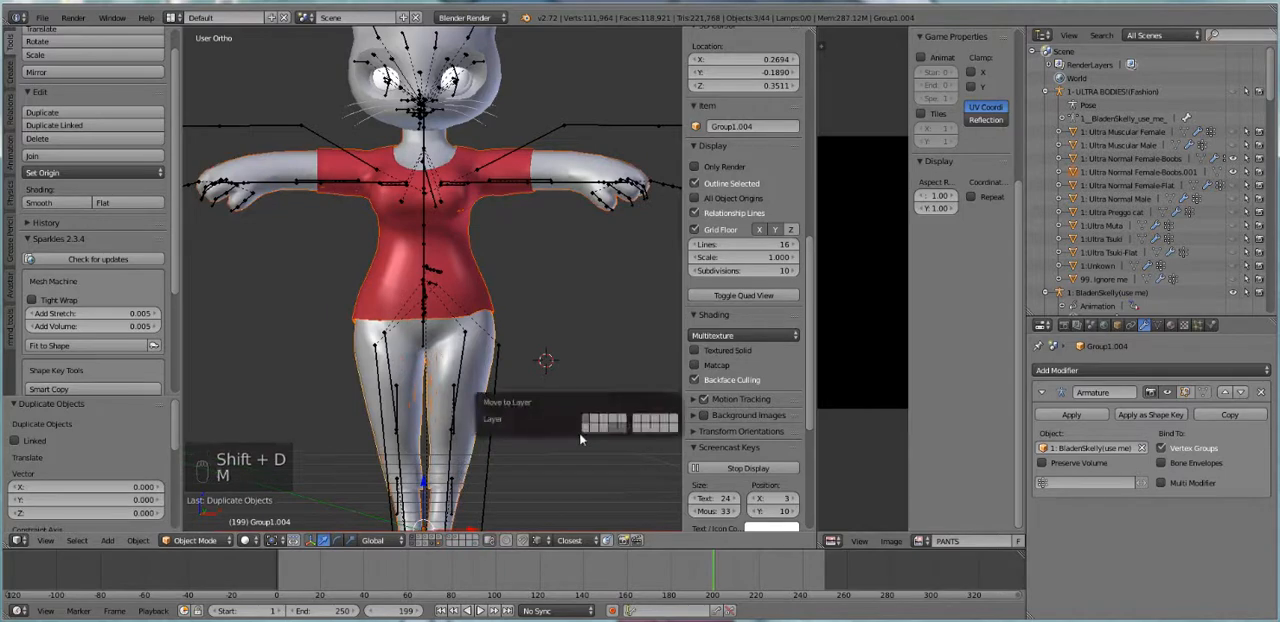
click(639, 428)
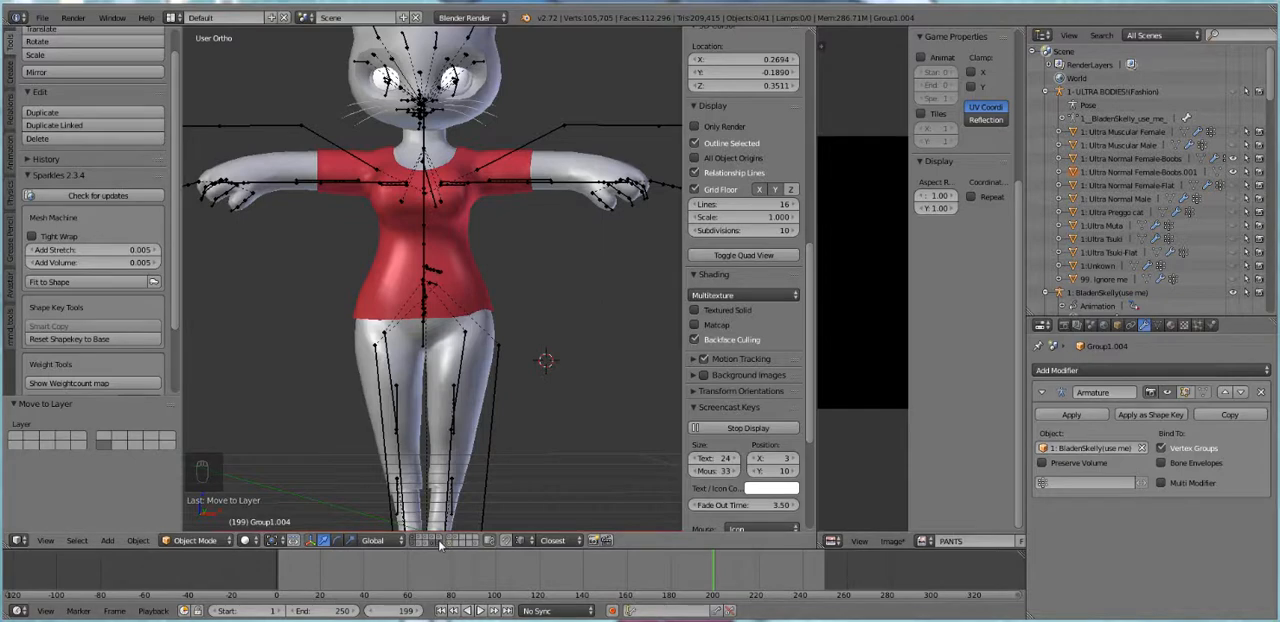
Show only layer 16 and join the copied shirt and pants into one object
click(449, 541)
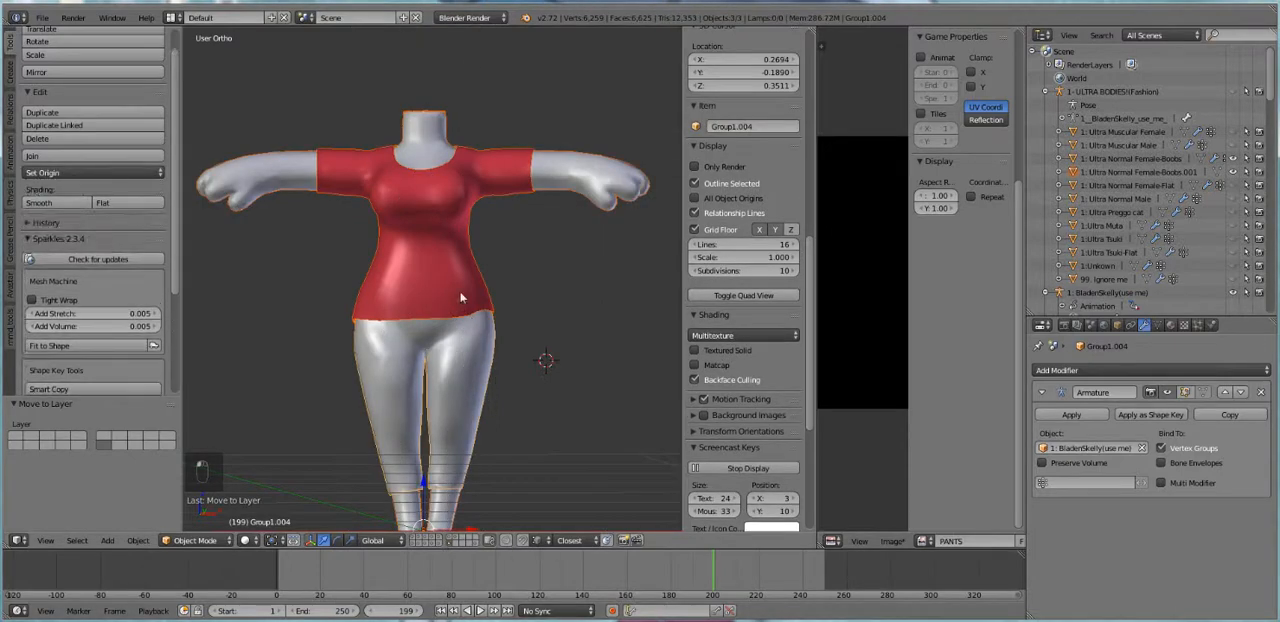
middle_drag(461, 297, 481, 343)
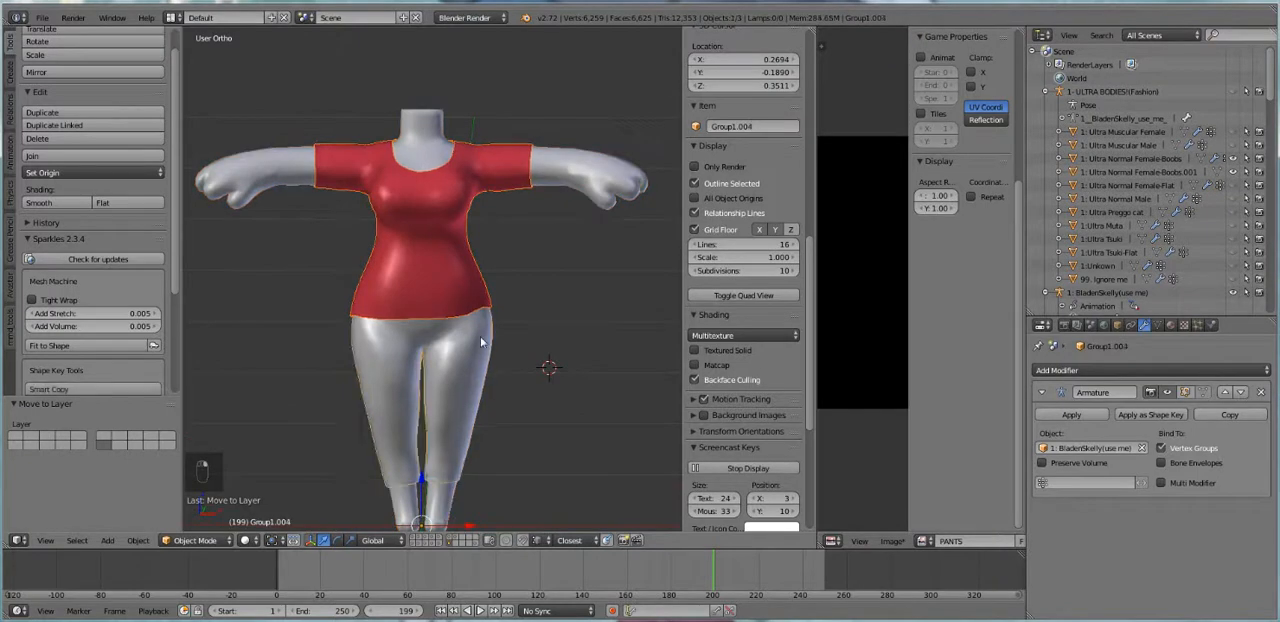
click(94, 156)
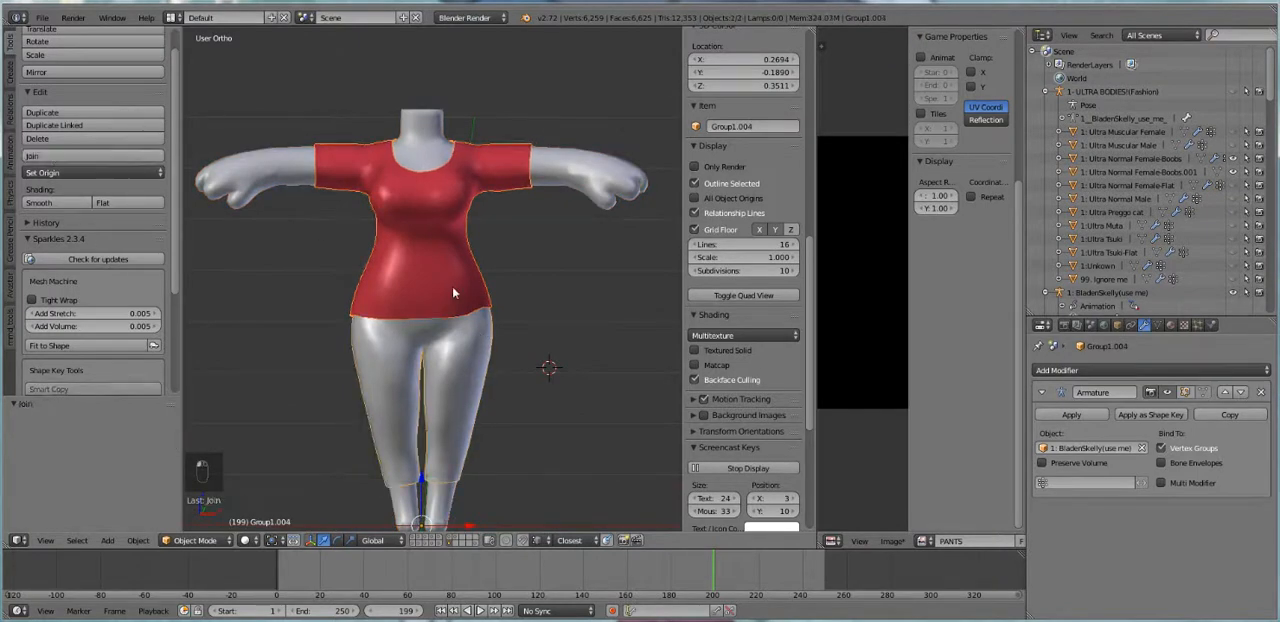
Put the body copy in Edit Mode and select its entire mesh
scroll(460, 298, up, 1)
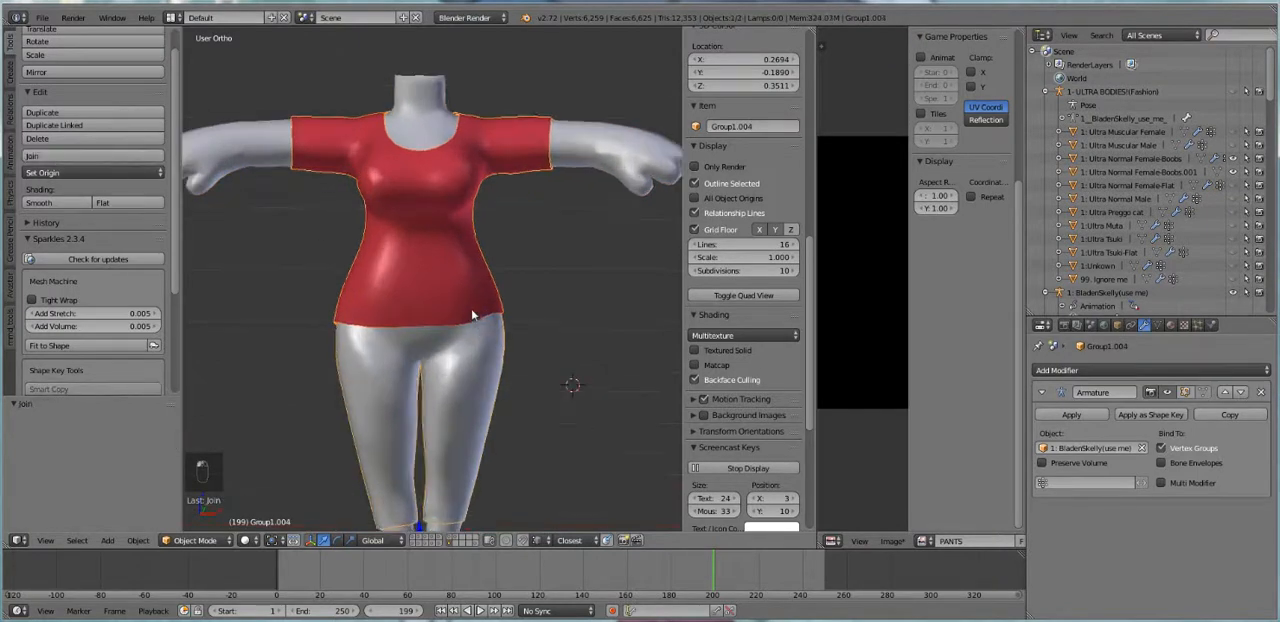
right_click(628, 168)
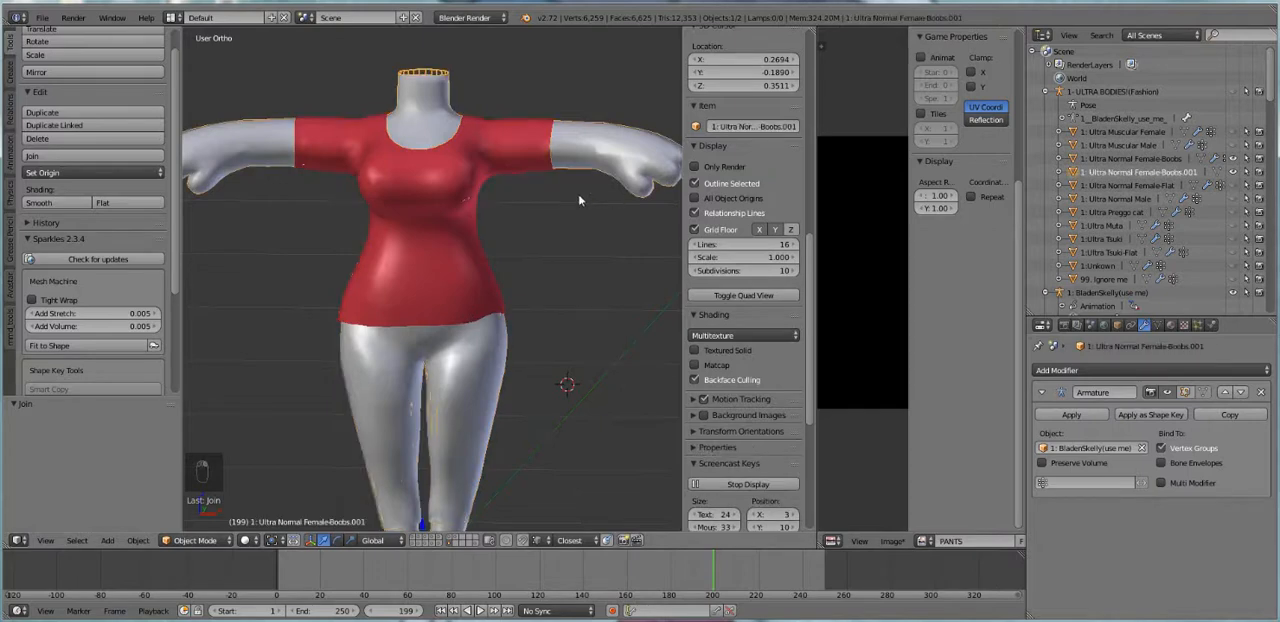
key(Tab)
key(a)
key(a)
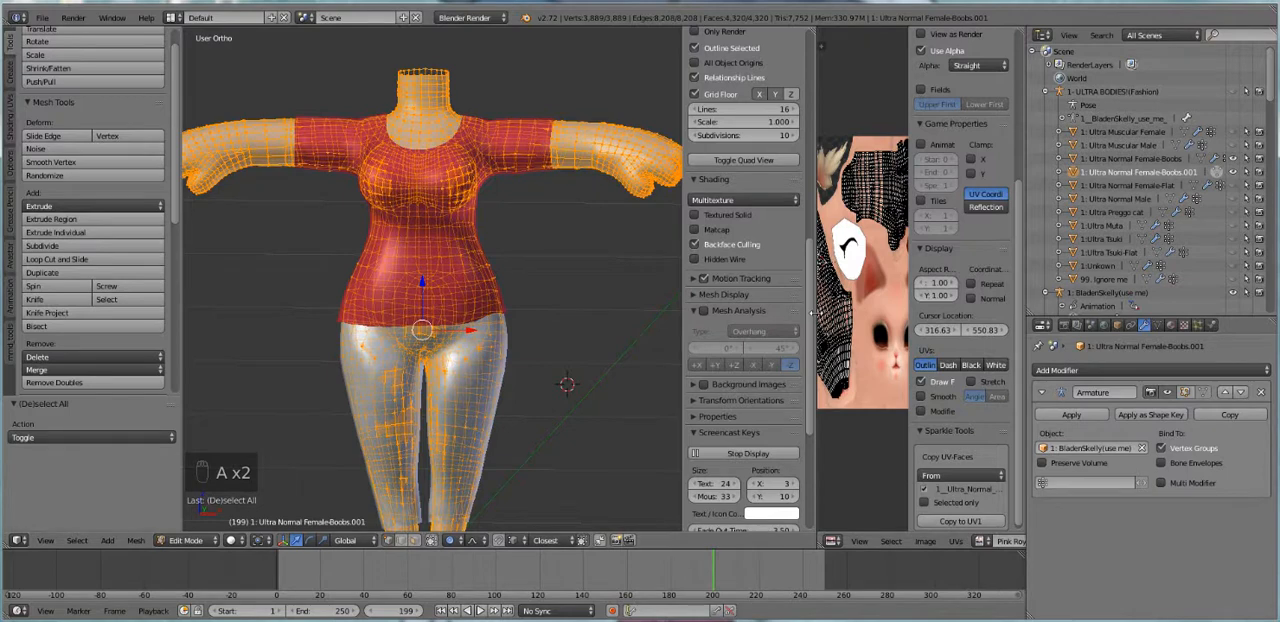
Widen the UV editor, unlink the Pink Royal kitty image and create a new 1024 × 1024 px blank image named ALPHA
drag(816, 318, 672, 318)
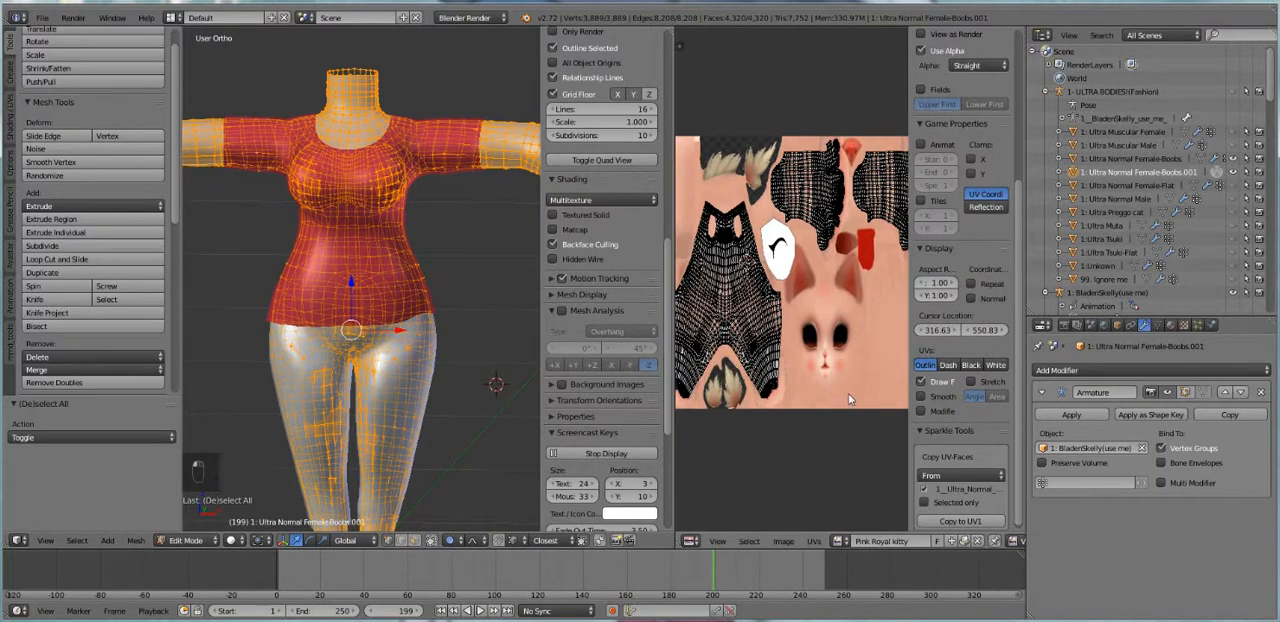
click(977, 541)
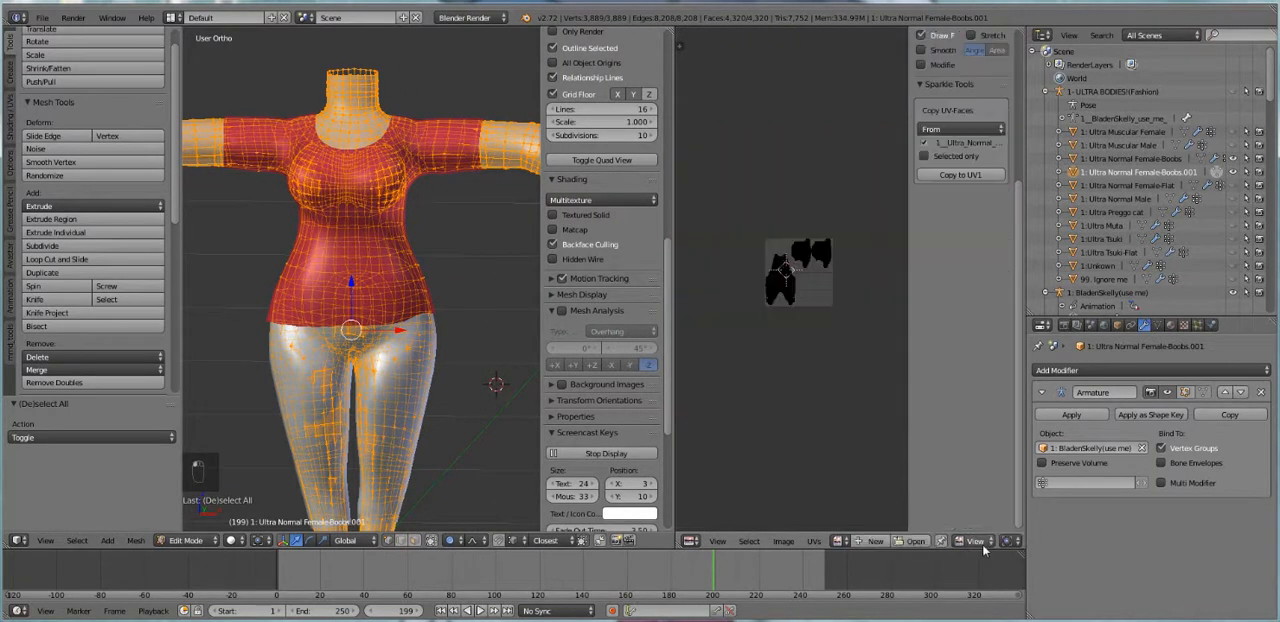
click(872, 541)
click(928, 487)
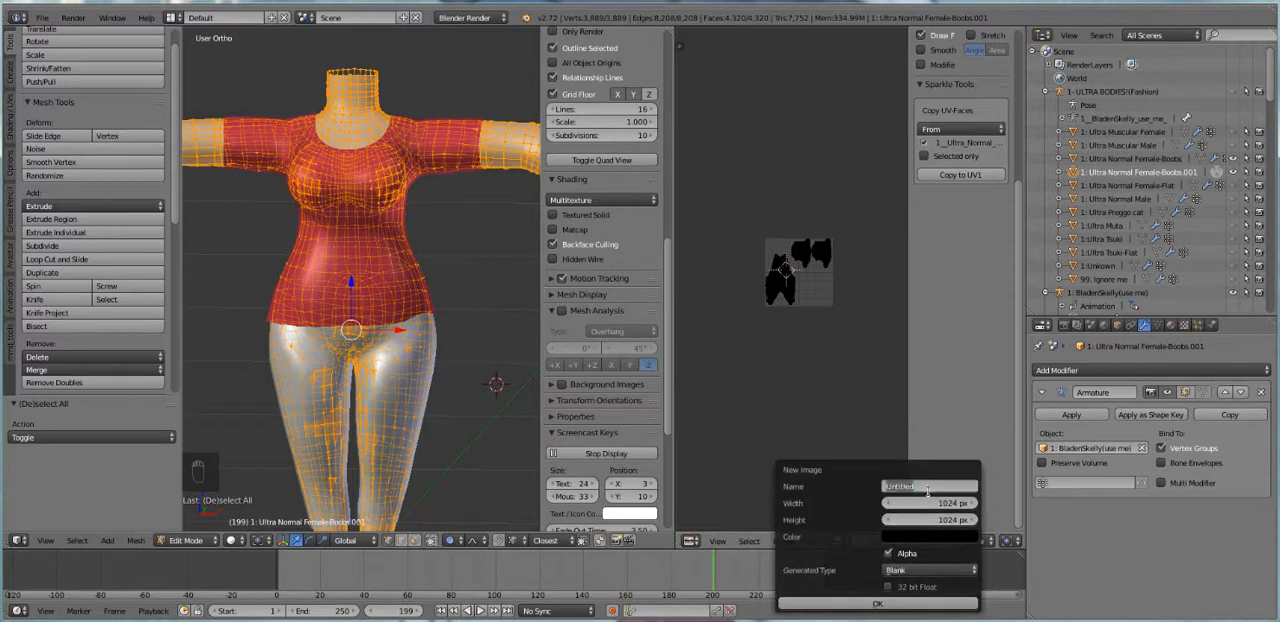
text(d)
click(850, 603)
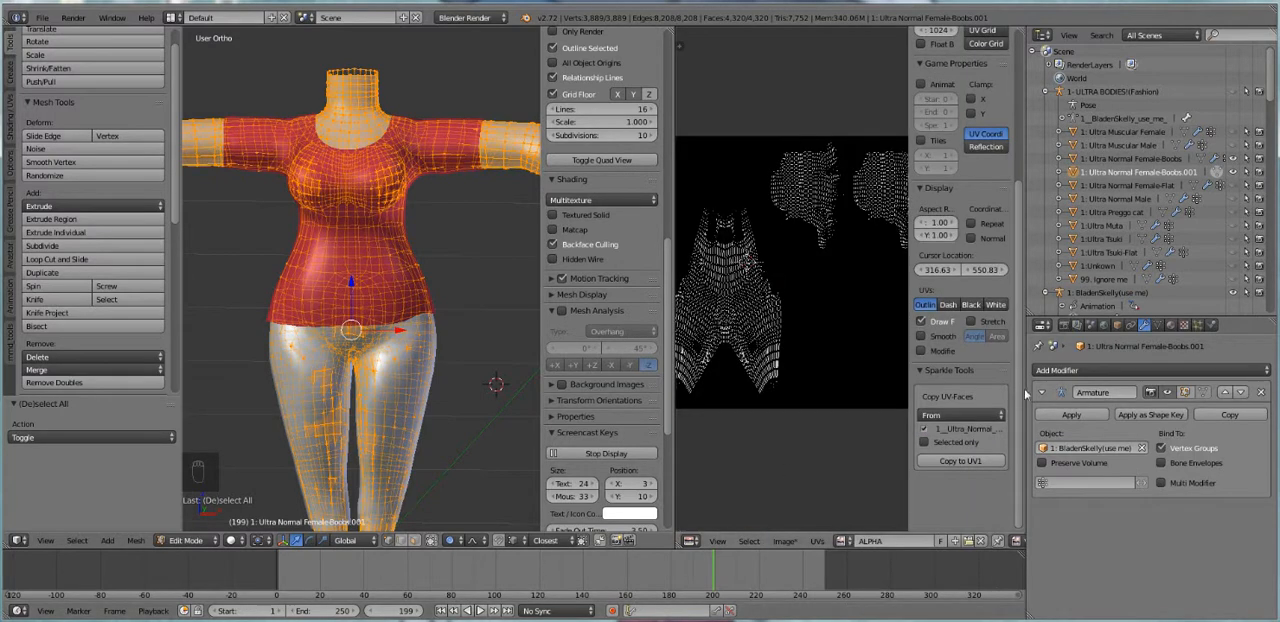
Bake Ambient Occlusion with Normalized enabled from the body copy onto the ALPHA image
click(1043, 325)
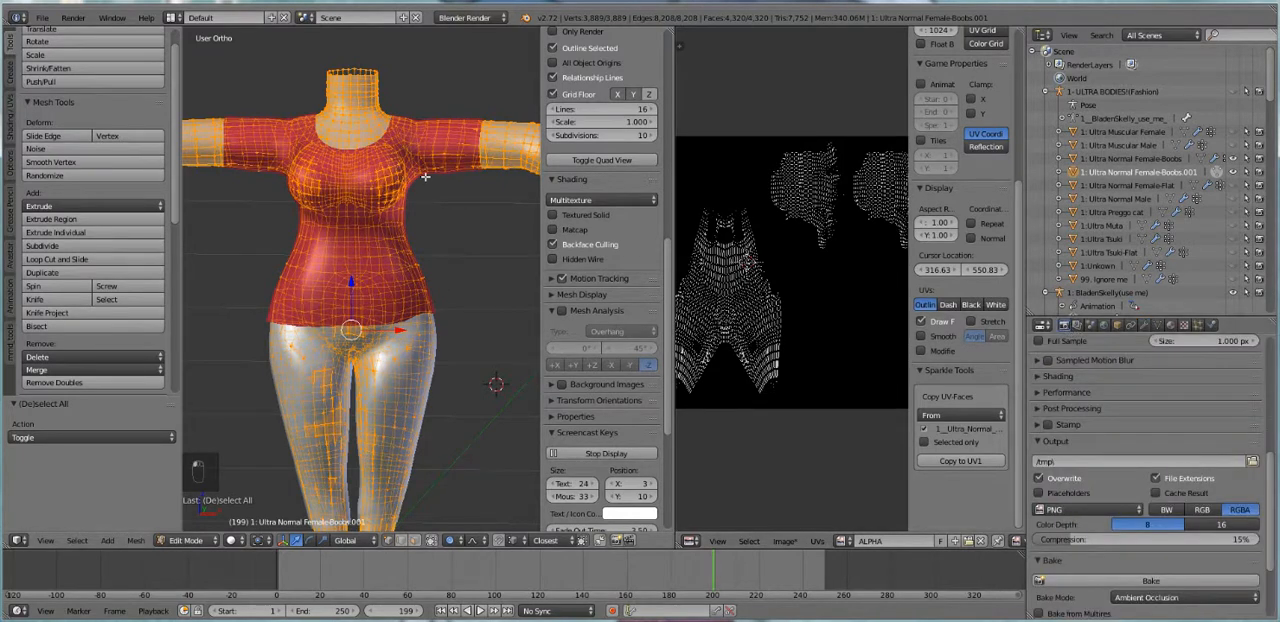
shift+middle_drag(414, 281, 414, 317)
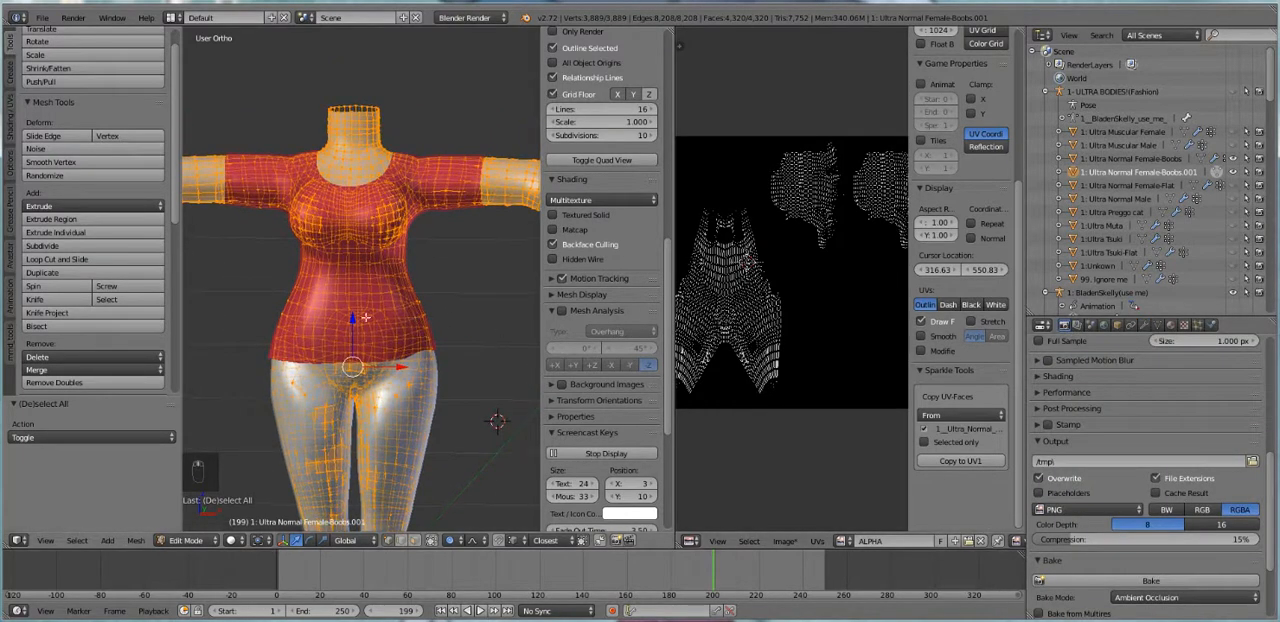
scroll(1036, 521, down, 4)
click(1038, 522)
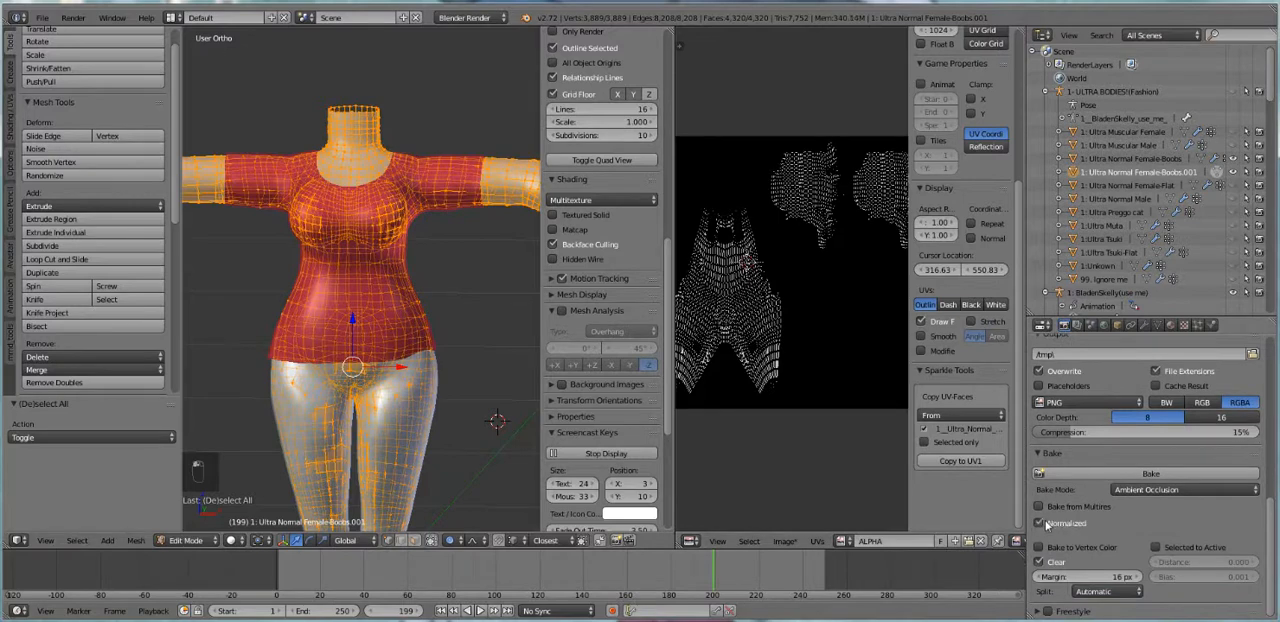
click(1125, 474)
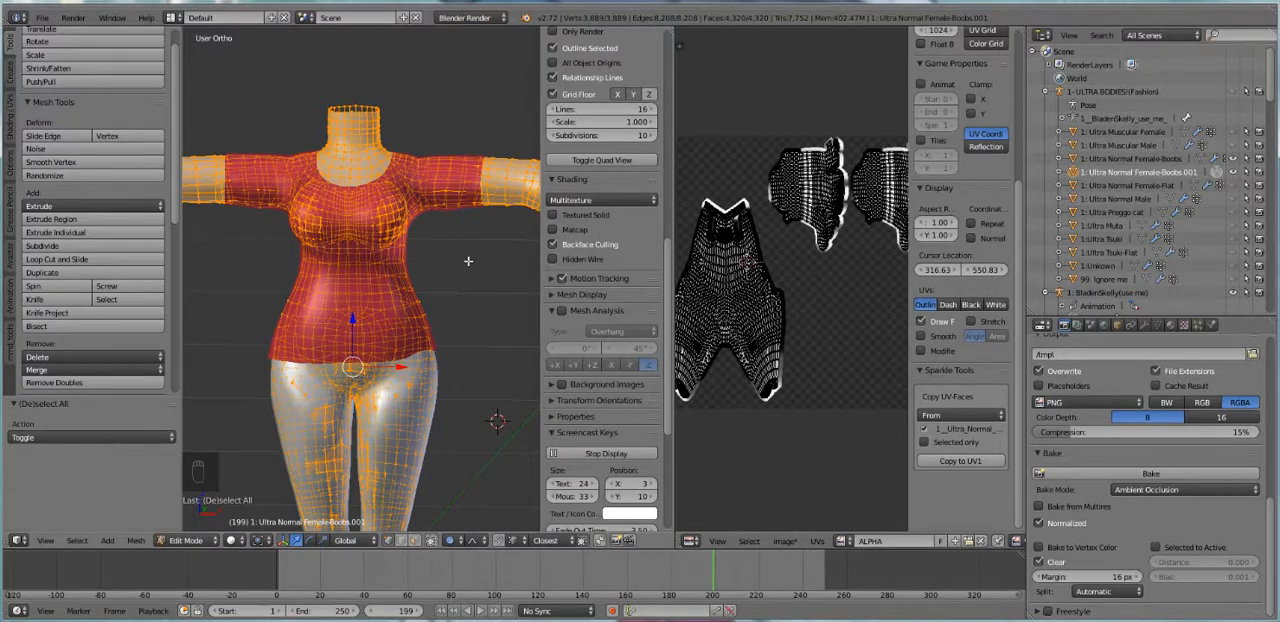
Return to Object Mode, turn on Textured Solid shading and inspect the baked ALPHA map beside the clothed body
key(Tab)
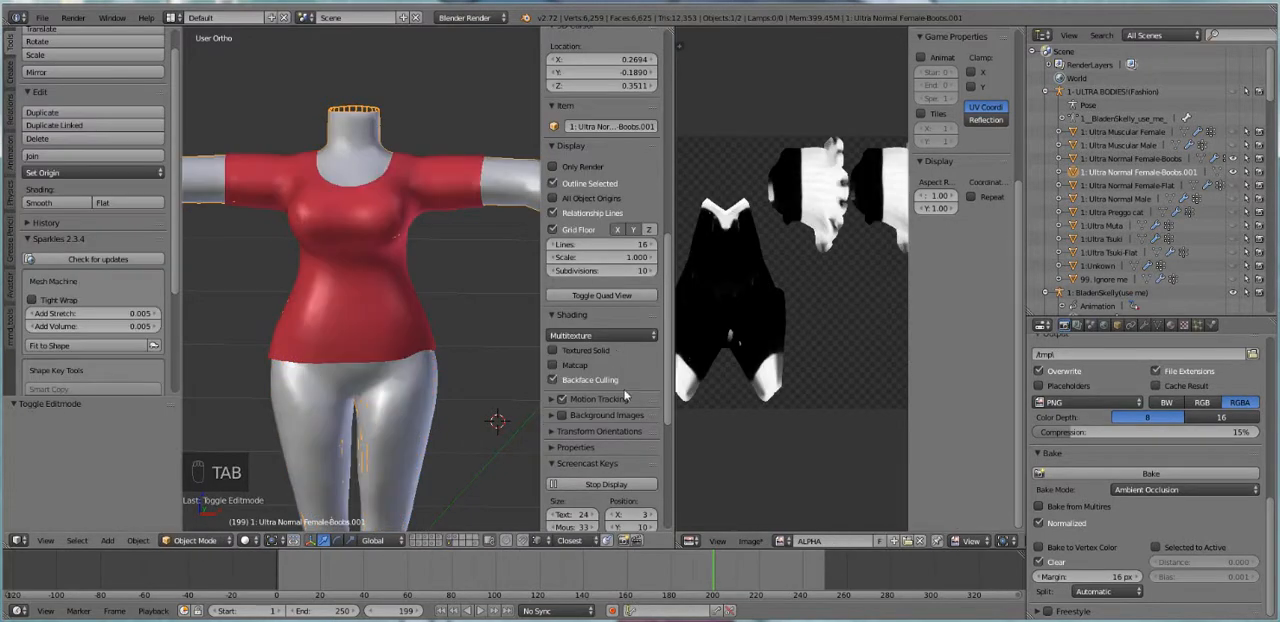
click(580, 351)
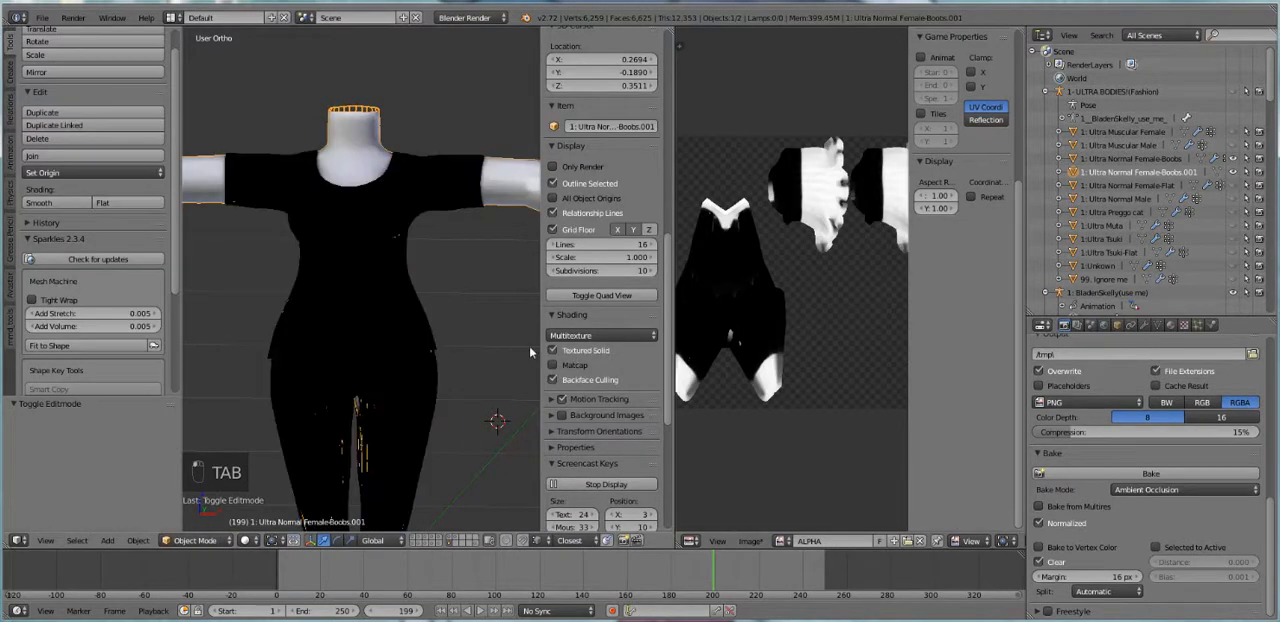
right_click(388, 295)
middle_drag(425, 306, 287, 305)
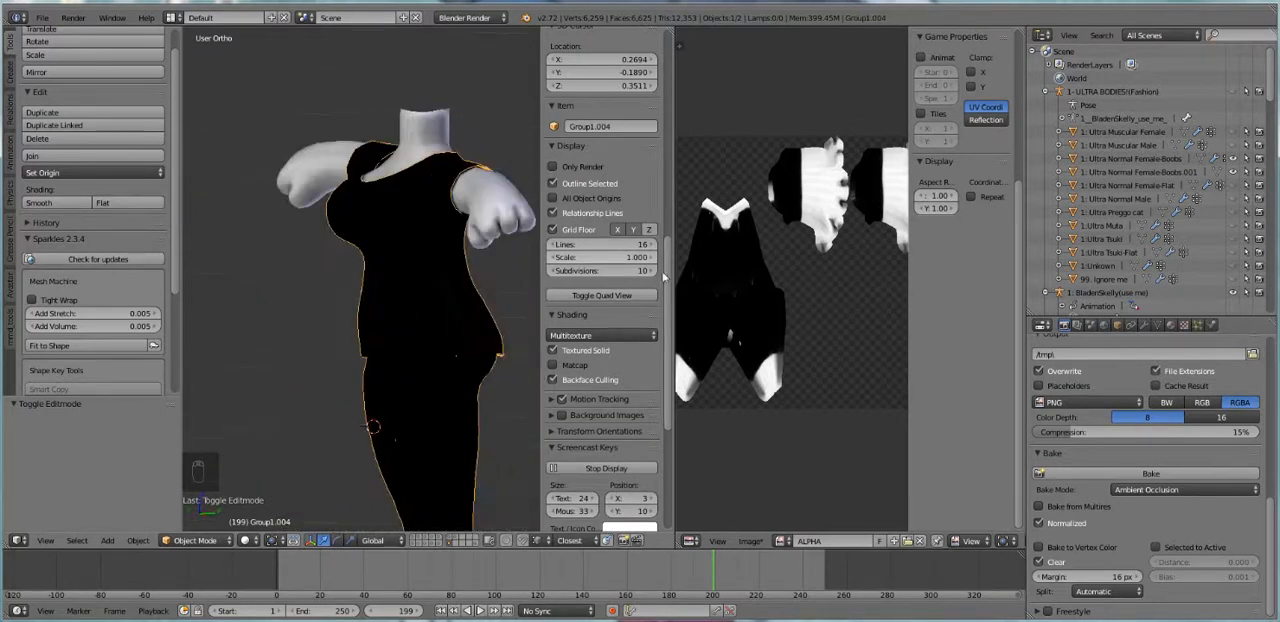
scroll(766, 314, up, 3)
scroll(757, 336, down, 4)
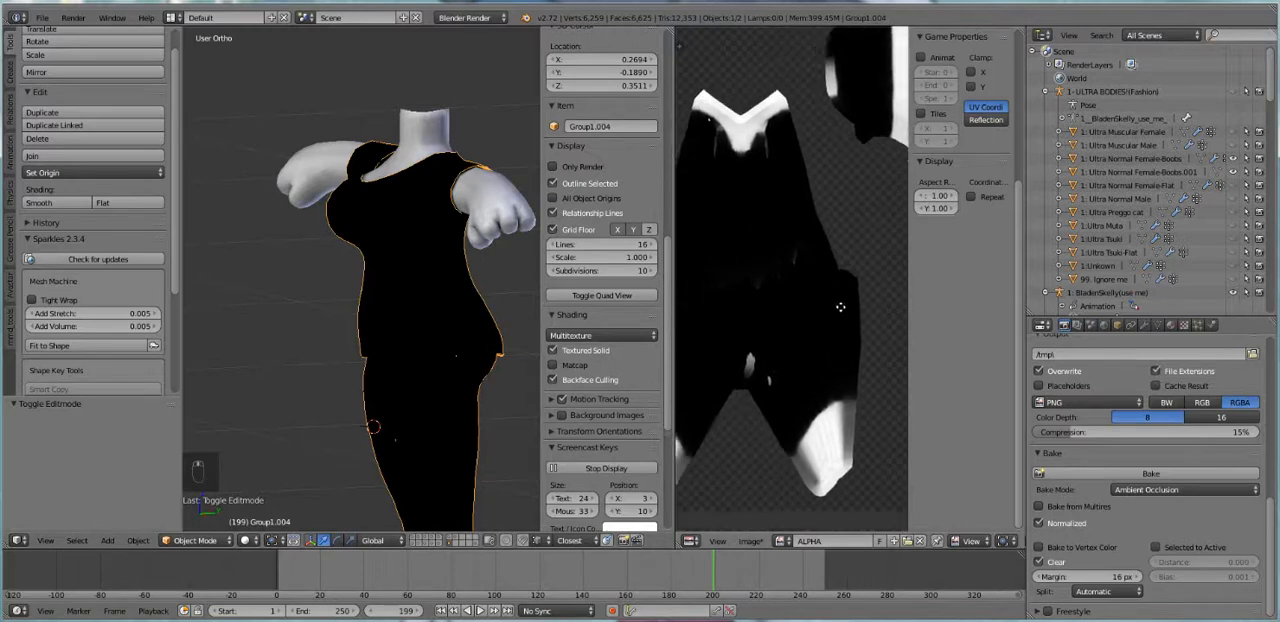
middle_drag(793, 349, 793, 353)
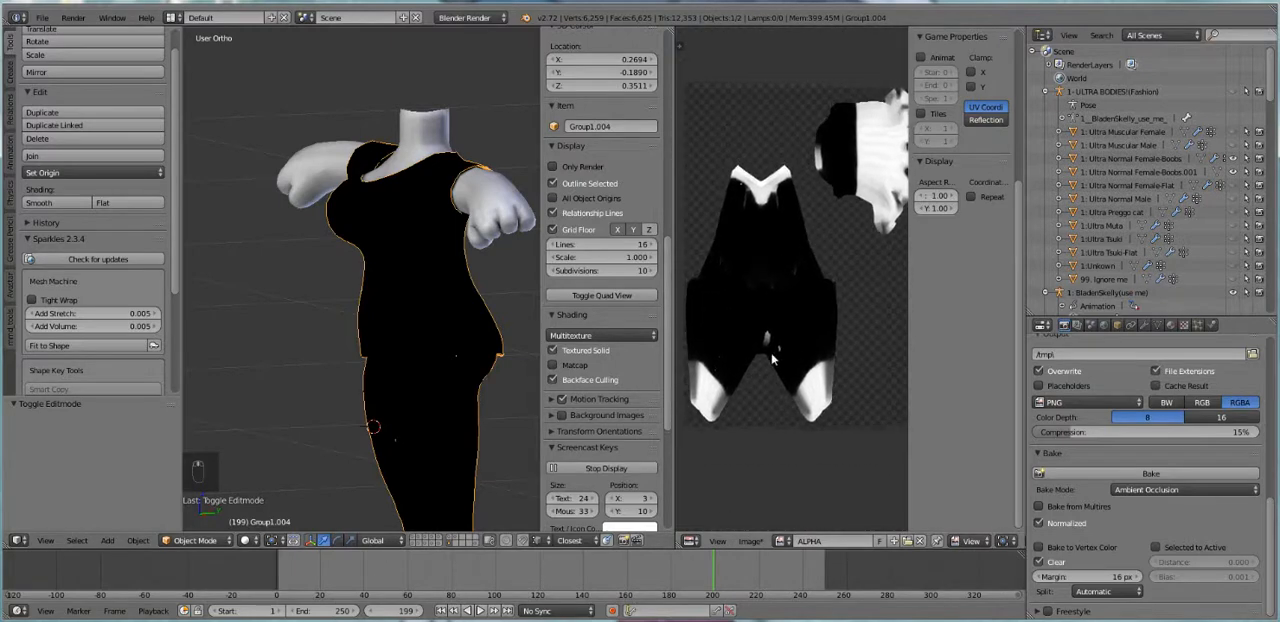
scroll(429, 374, down, 4)
middle_drag(443, 374, 521, 368)
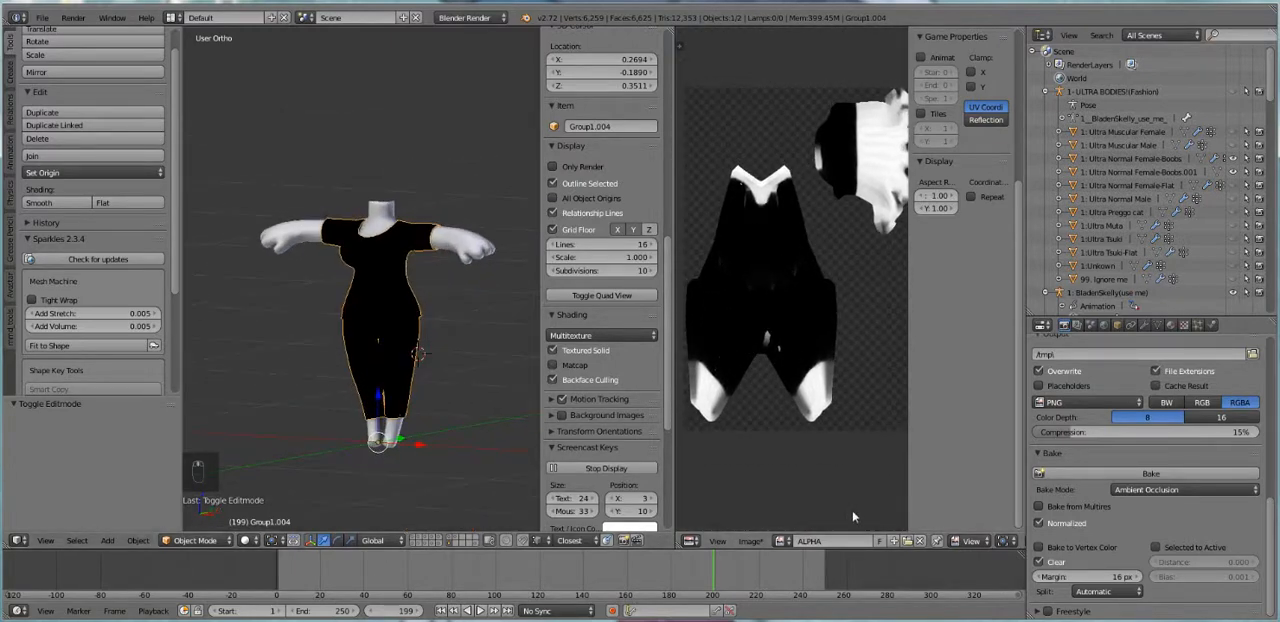
Save the baked image as ALPHA4.png in the Fashion folder
click(762, 541)
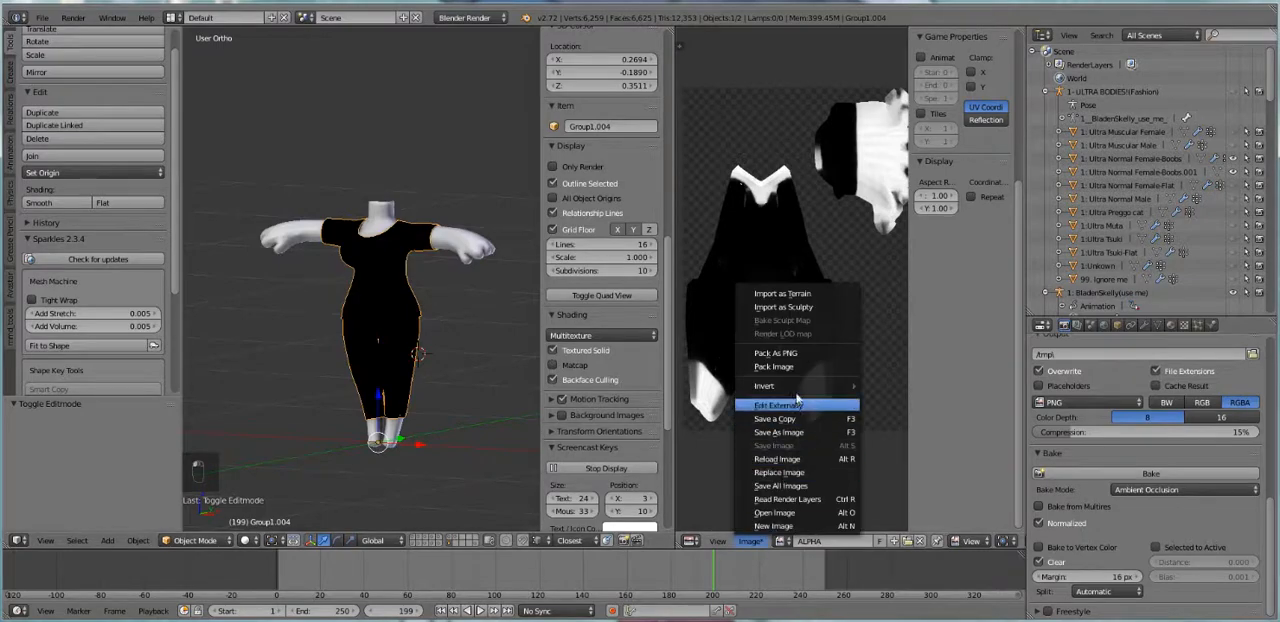
click(802, 436)
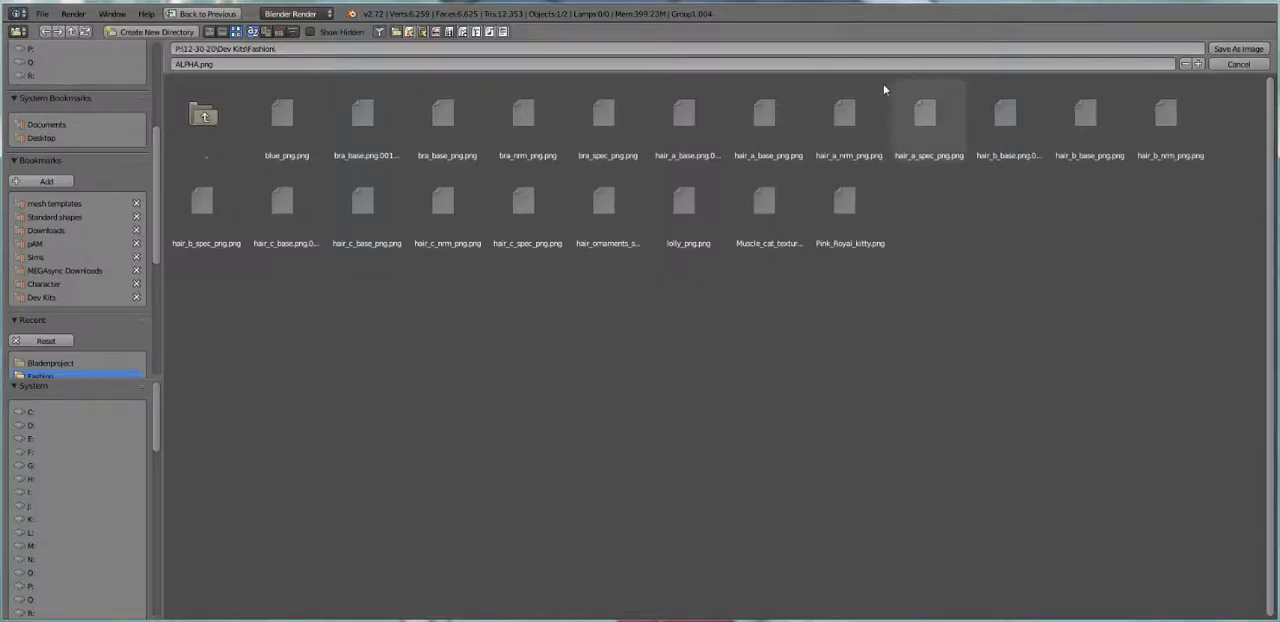
click(1172, 63)
text(4)
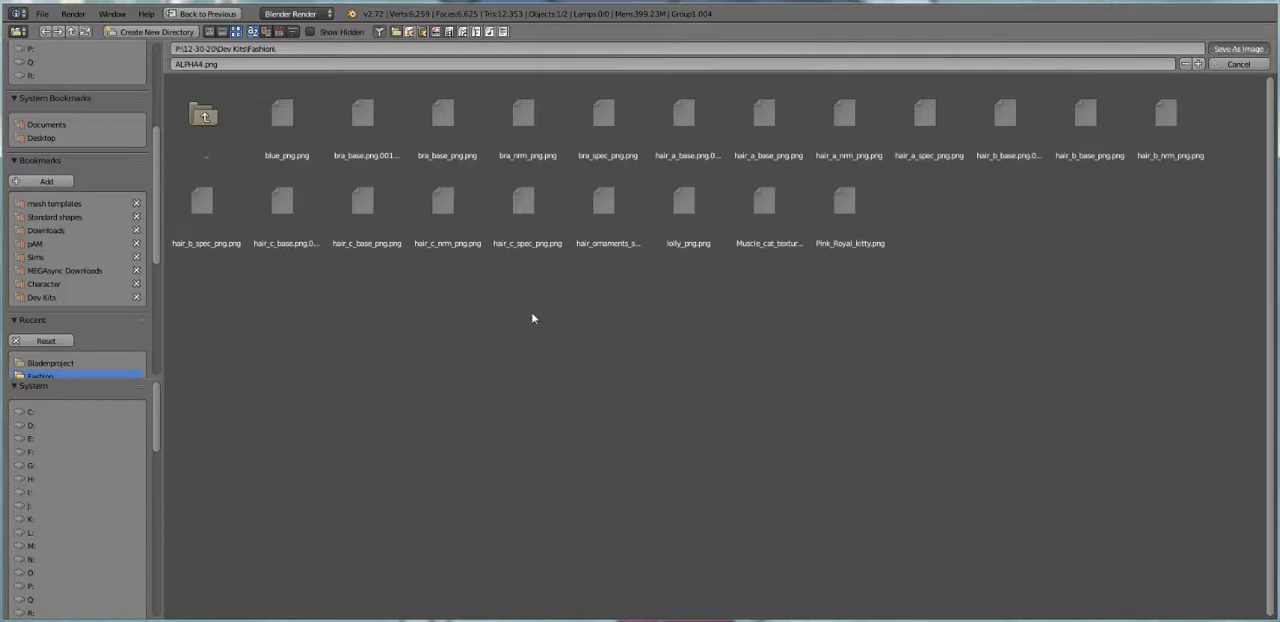
key(Return)
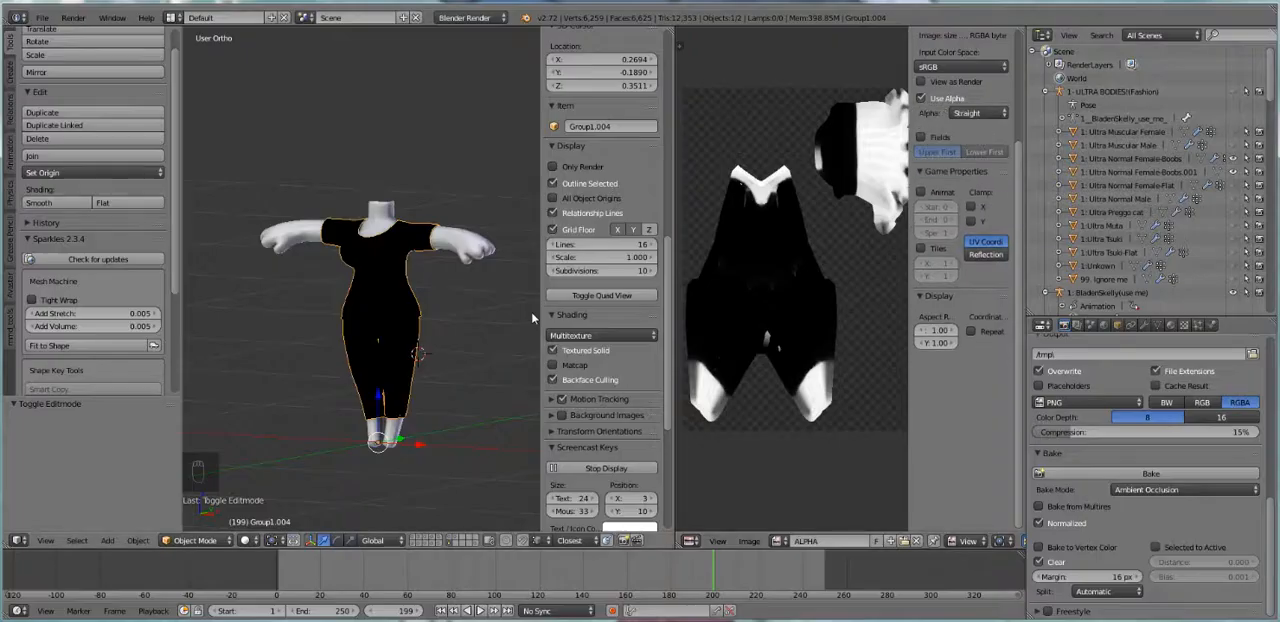
scroll(408, 399, up, 5)
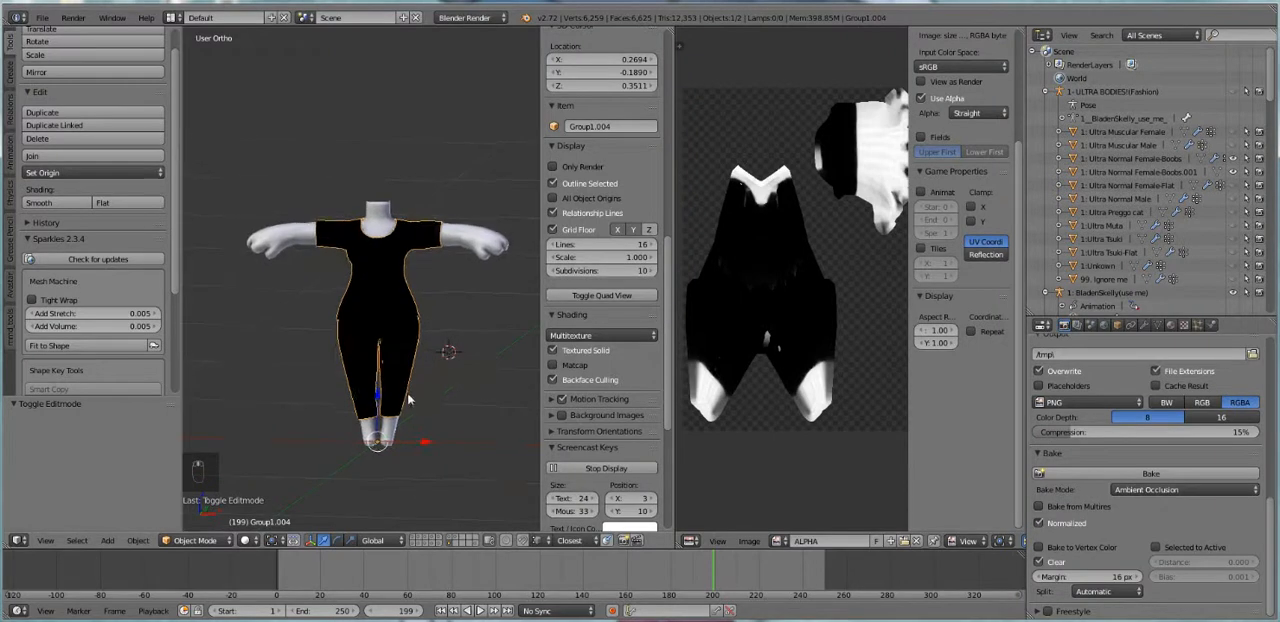